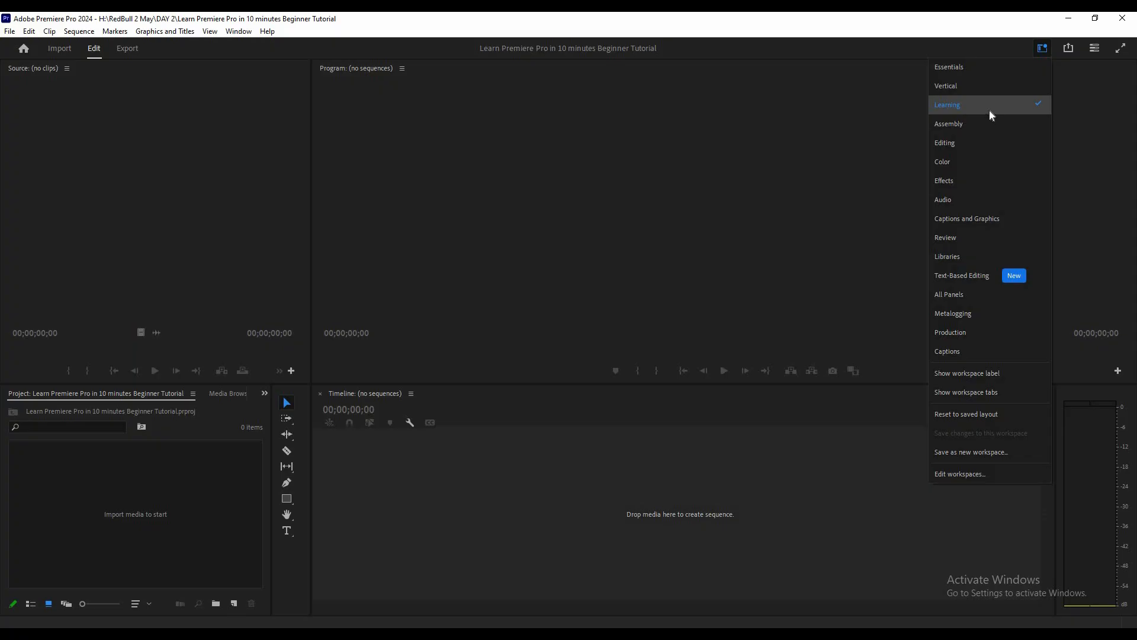
- Choose the Learning workspace and slightly widen the Source monitor and the Tools panel
{"action": "left_click", "coordinate": [989, 109]}
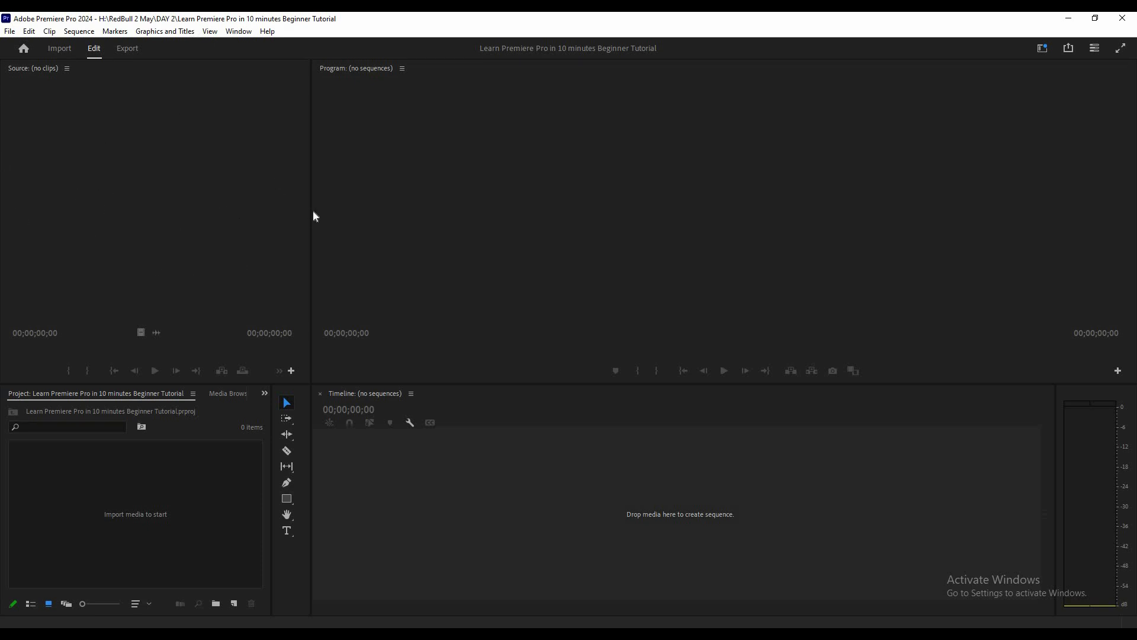
{"action": "left_click_drag", "start_coordinate": [311, 212], "coordinate": [441, 208]}
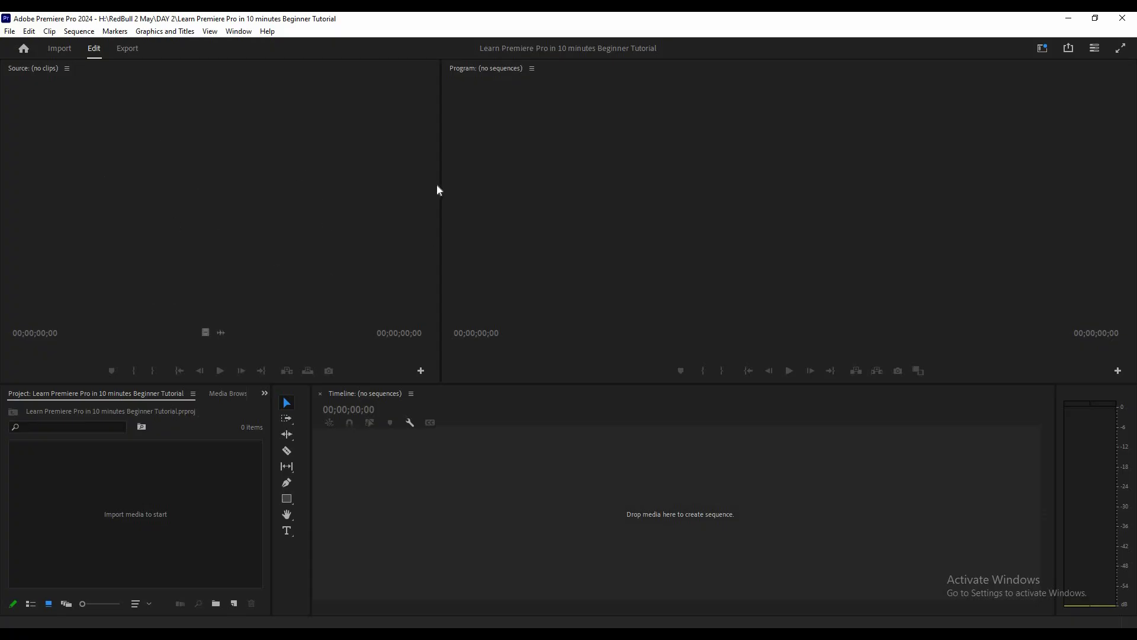
{"action": "left_click_drag", "start_coordinate": [442, 183], "coordinate": [338, 191]}
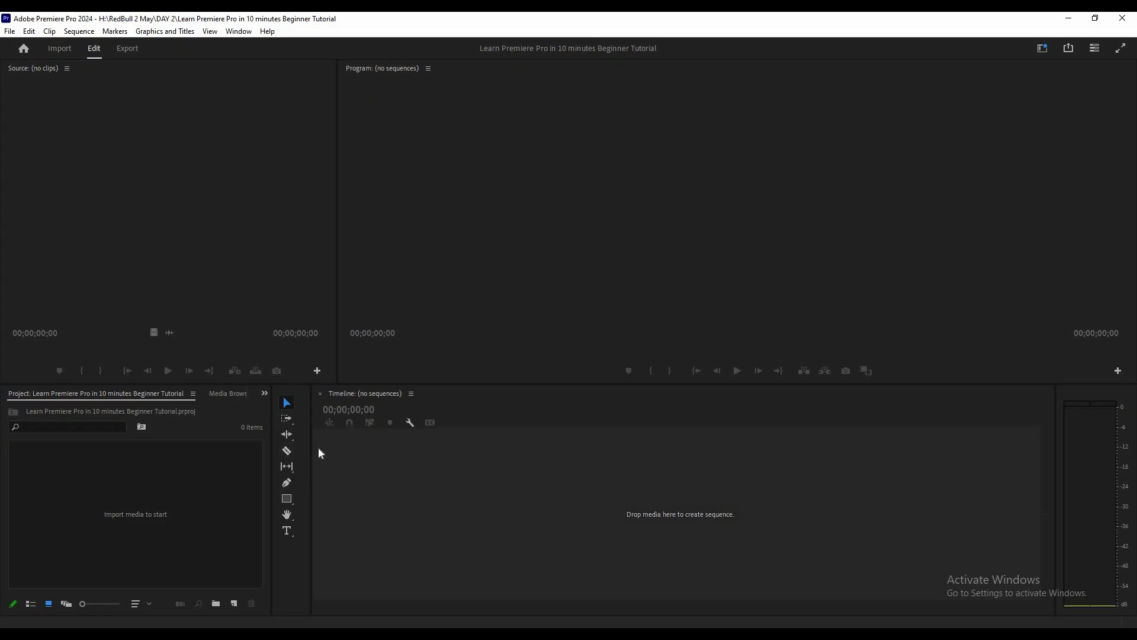
{"action": "left_click_drag", "start_coordinate": [311, 448], "coordinate": [398, 439]}
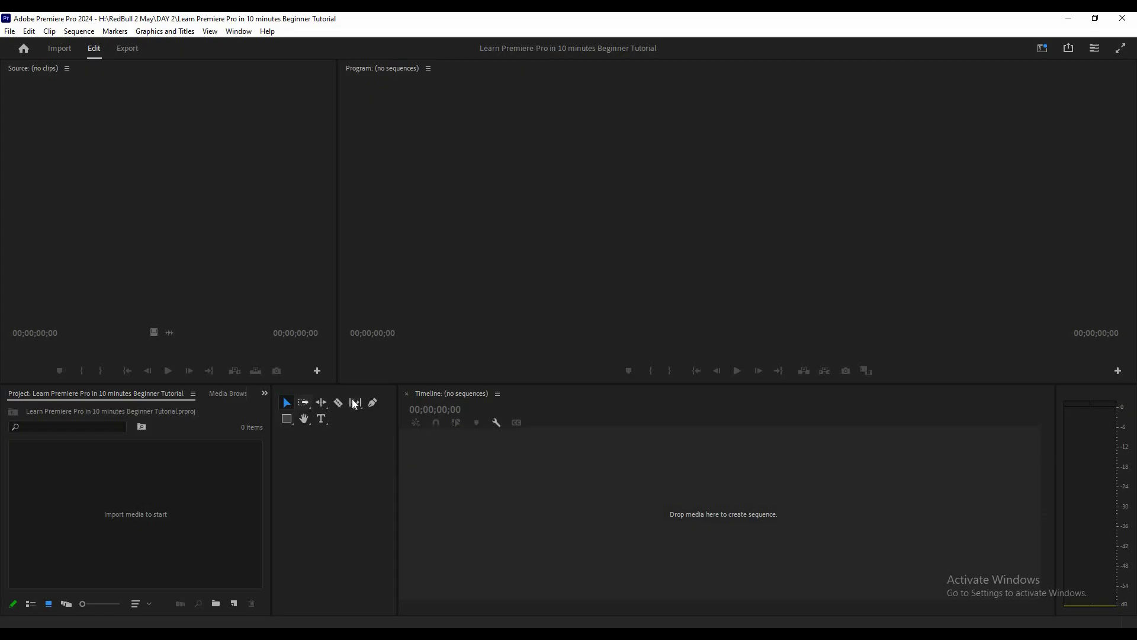
{"action": "left_click_drag", "start_coordinate": [397, 454], "coordinate": [338, 453]}
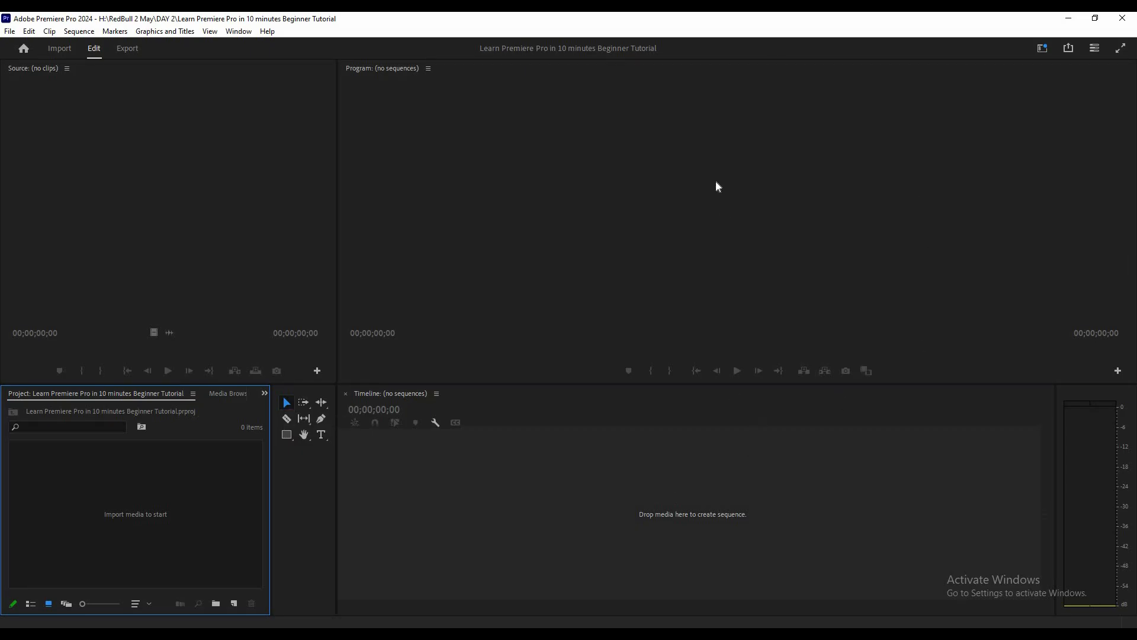
- Import the five video clips C9420, C9421, C9422, C9424 and C9425 into the project
{"action": "left_click", "coordinate": [8, 33]}
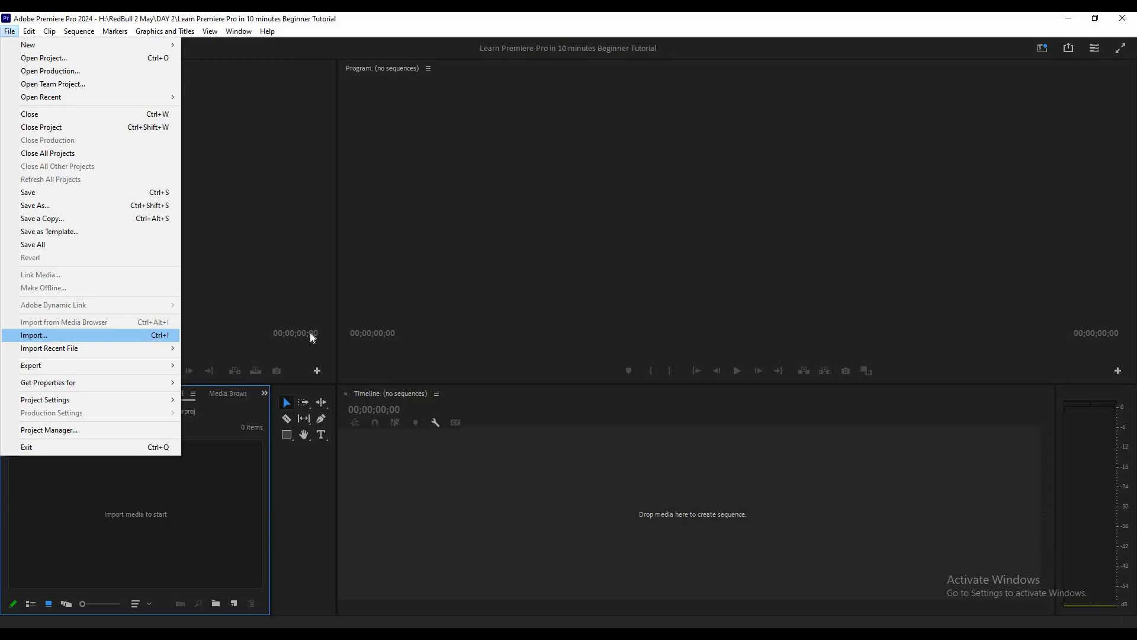
{"action": "left_click", "coordinate": [425, 568]}
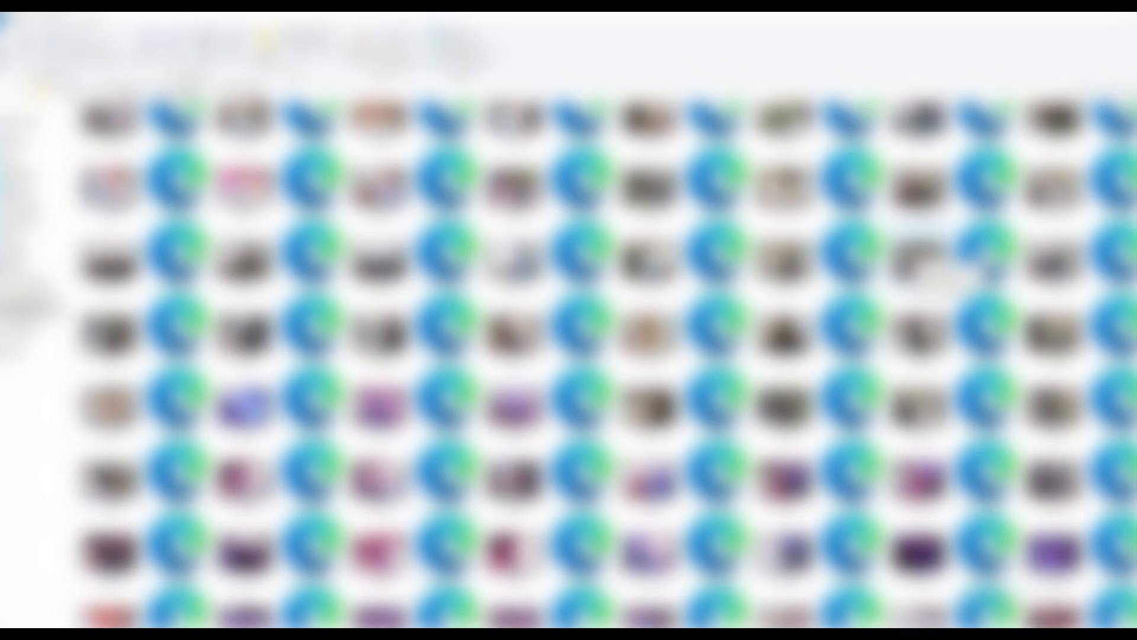
{"action": "left_click", "coordinate": [917, 259]}
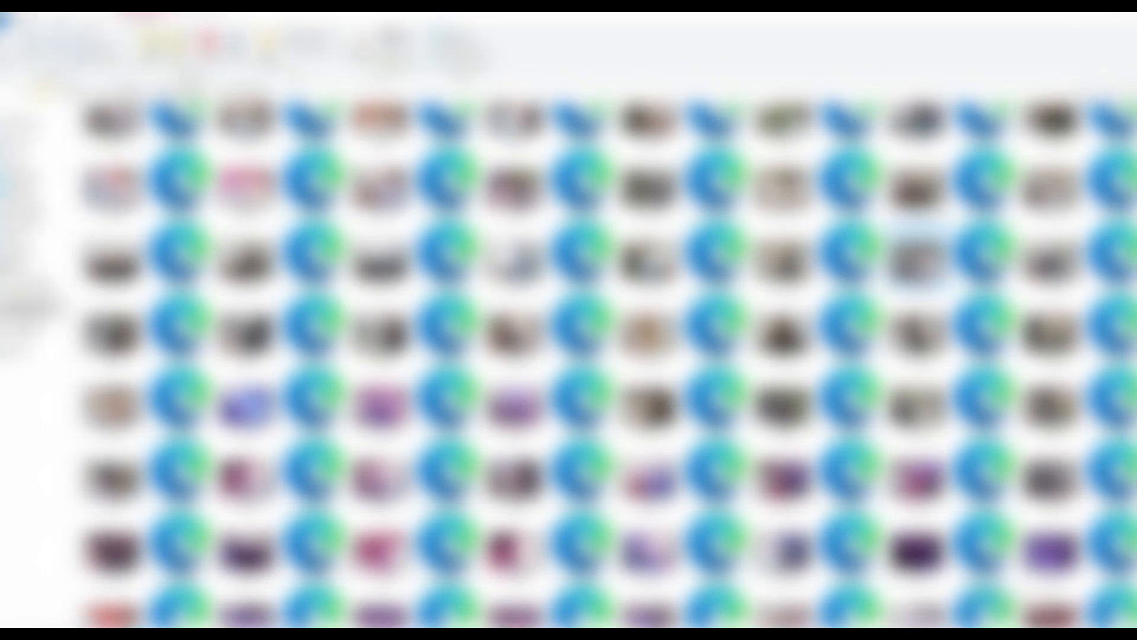
{"action": "left_click", "coordinate": [1050, 261], "text": "ctrl"}
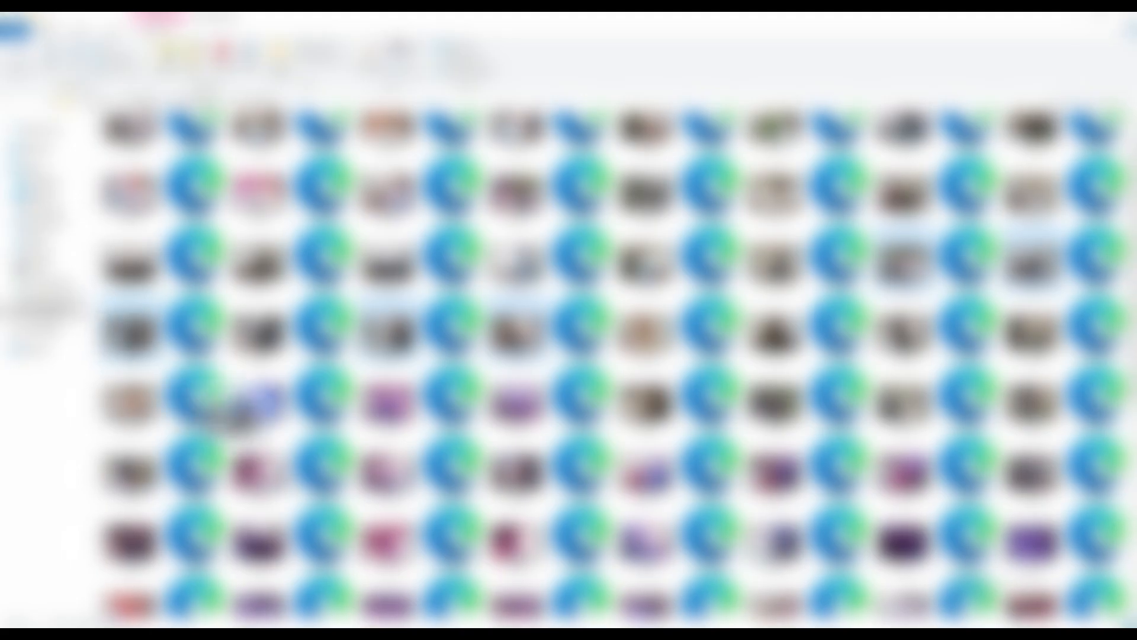
{"action": "scroll", "coordinate": [522, 593], "scroll_direction": "down", "scroll_amount": 1}
{"action": "left_click_drag", "start_coordinate": [539, 599], "coordinate": [113, 482]}
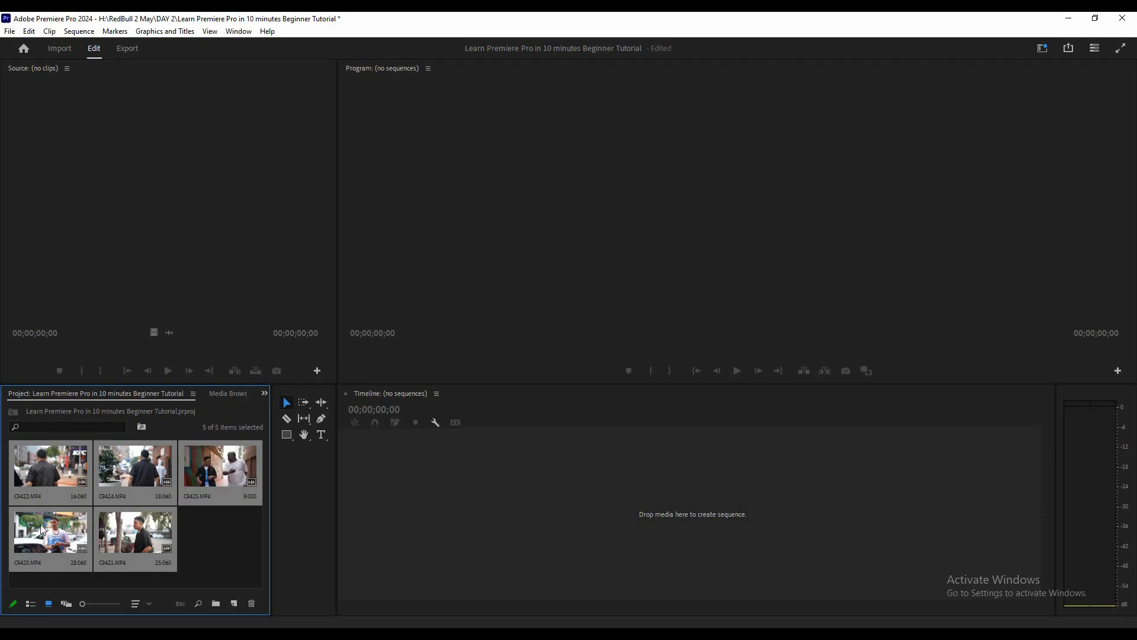
- Open C9420.MP4 in the Source monitor, rewind it to its start, and create a sequence from it in the timeline
{"action": "double_click", "coordinate": [63, 531]}
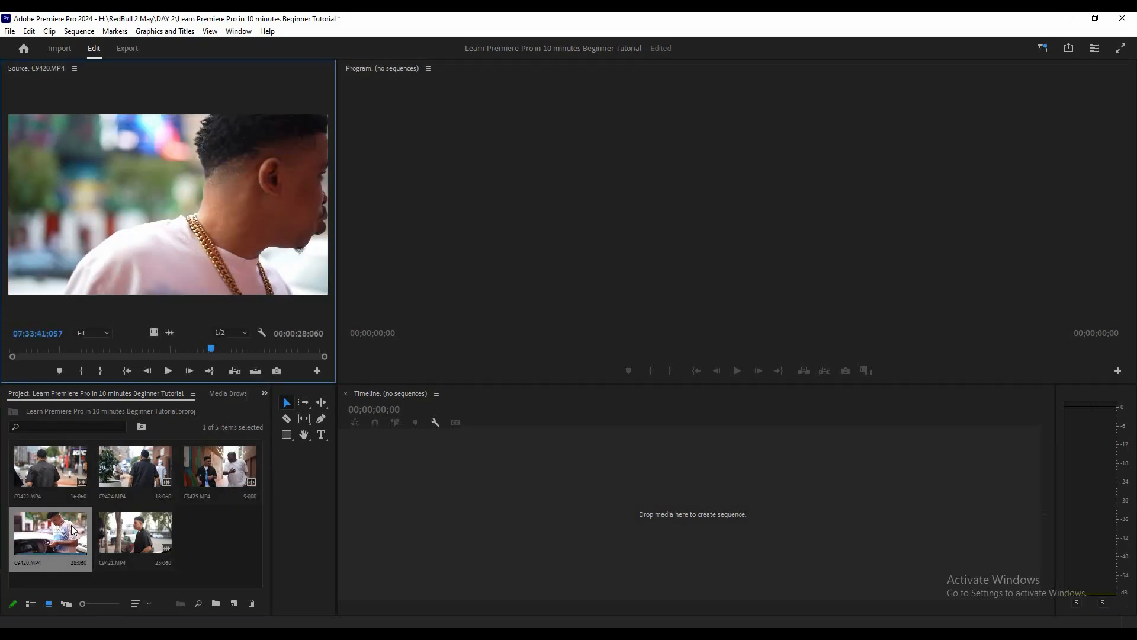
{"action": "left_click_drag", "start_coordinate": [62, 350], "coordinate": [2, 353]}
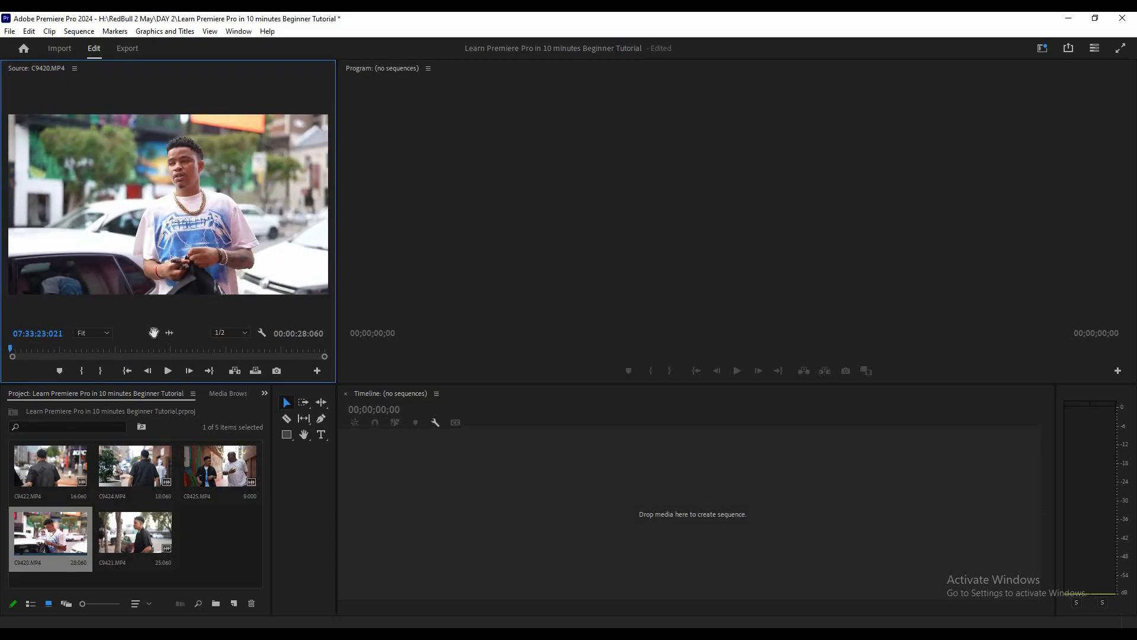
{"action": "left_click_drag", "start_coordinate": [517, 558], "coordinate": [407, 489]}
{"action": "left_click_drag", "start_coordinate": [422, 460], "coordinate": [422, 460]}
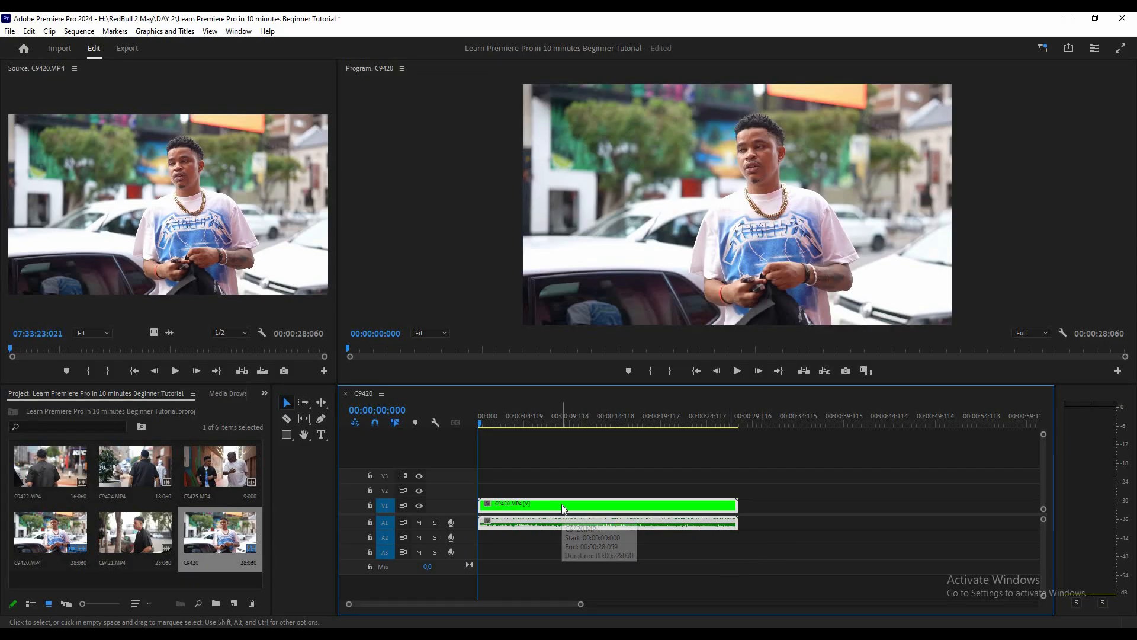
- Mute audio track A1 and set the Program monitor's playback resolution to 1/4 while the sequence plays
{"action": "left_click", "coordinate": [420, 522]}
{"action": "key", "text": "space"}
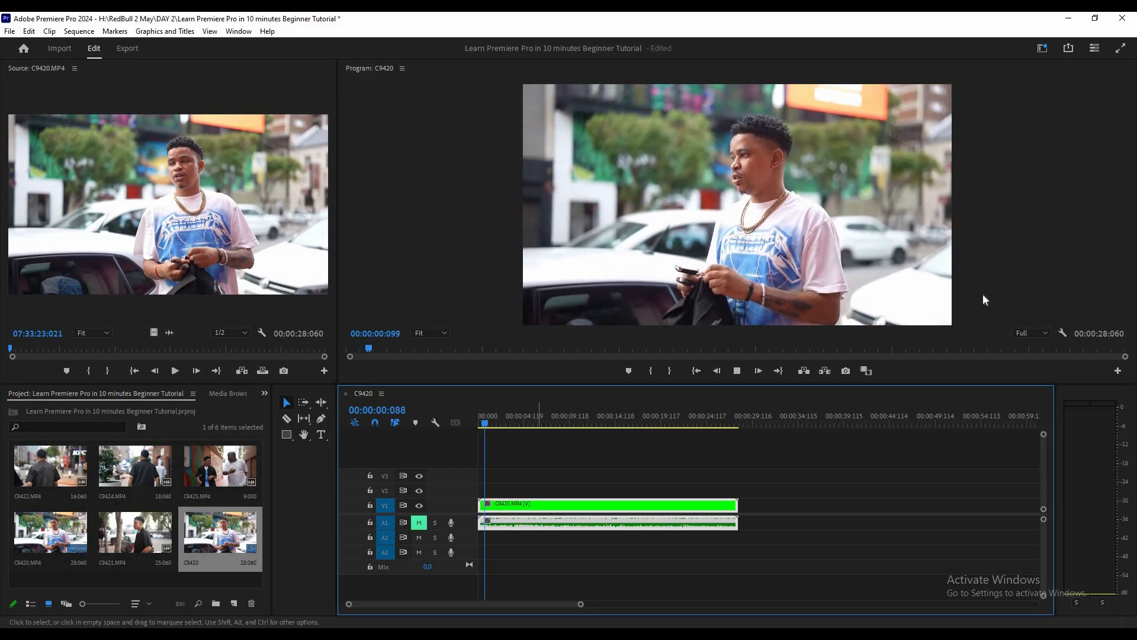
{"action": "left_click", "coordinate": [1034, 333]}
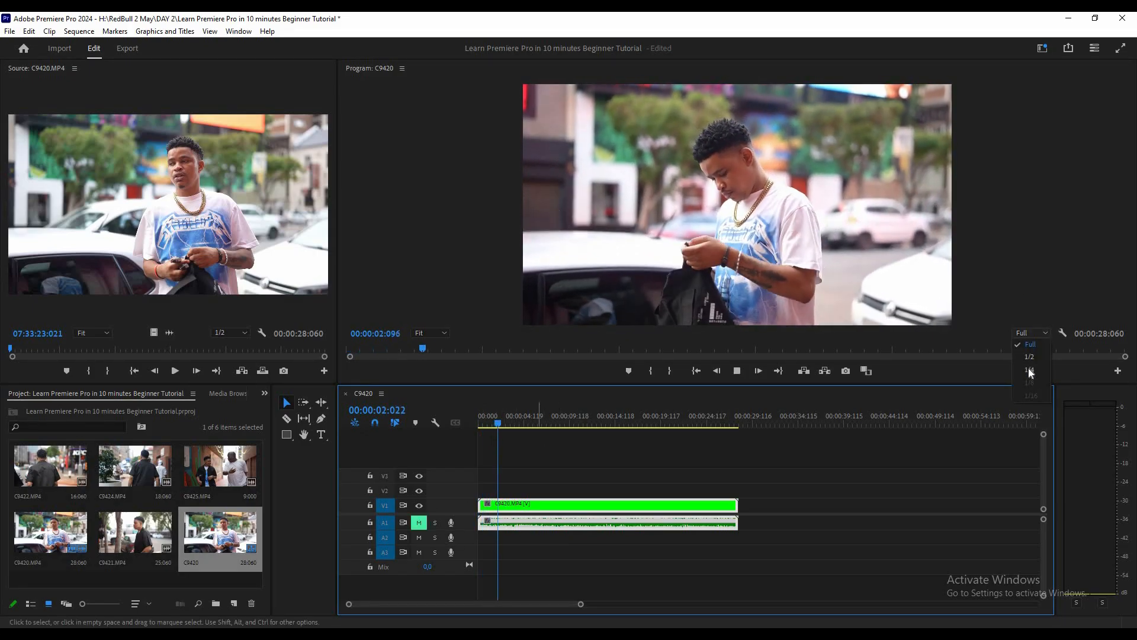
{"action": "left_click", "coordinate": [1030, 369]}
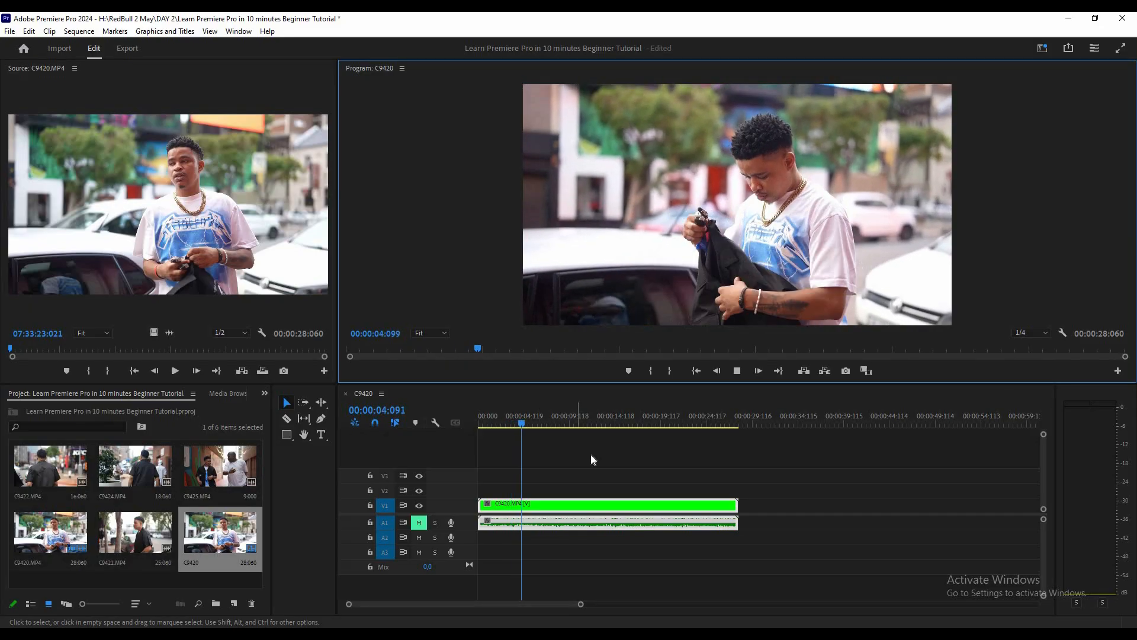
- Return the playhead to the sequence start and make the timeline area slightly shorter to give the monitors more height
{"action": "left_click", "coordinate": [500, 424]}
{"action": "left_click", "coordinate": [459, 421]}
{"action": "key", "text": "Home"}
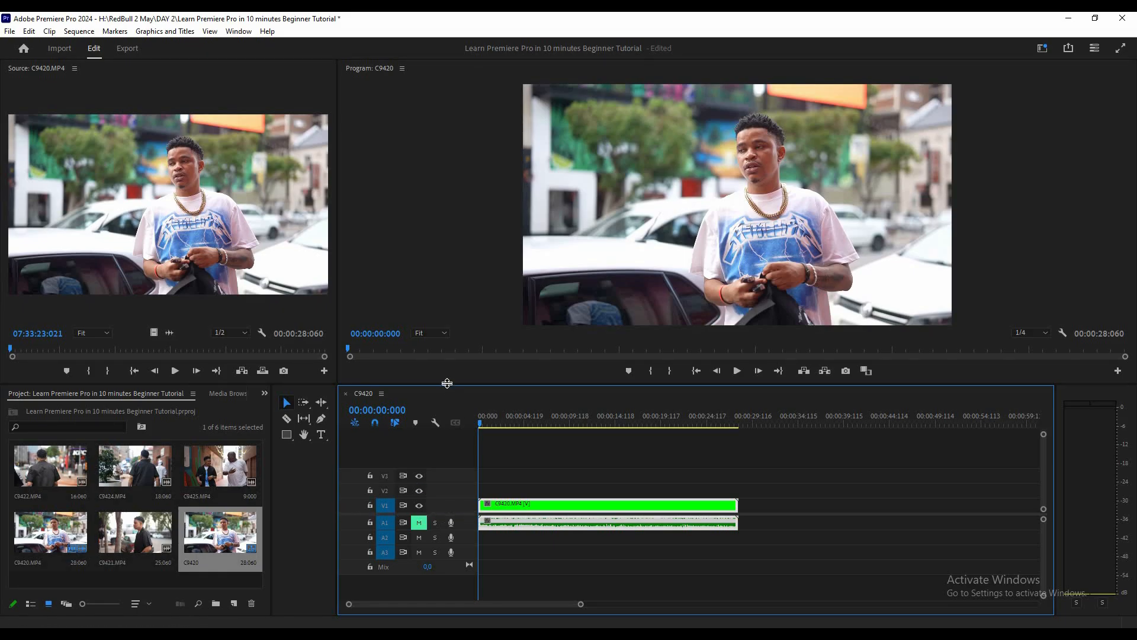
{"action": "left_click_drag", "start_coordinate": [447, 383], "coordinate": [440, 305]}
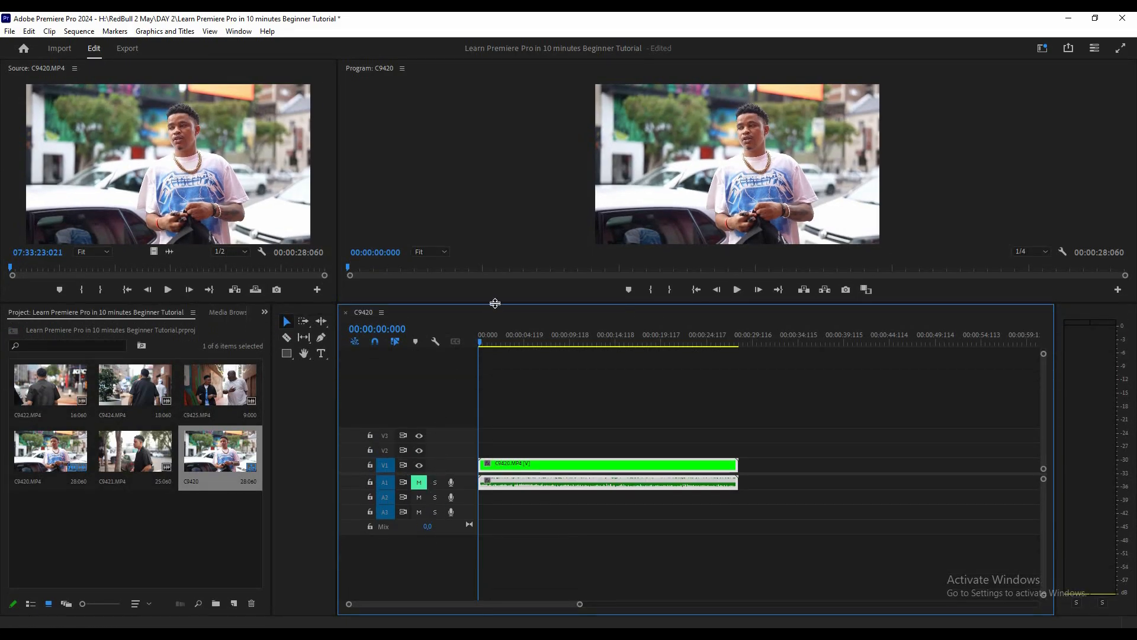
{"action": "left_click_drag", "start_coordinate": [495, 303], "coordinate": [498, 399]}
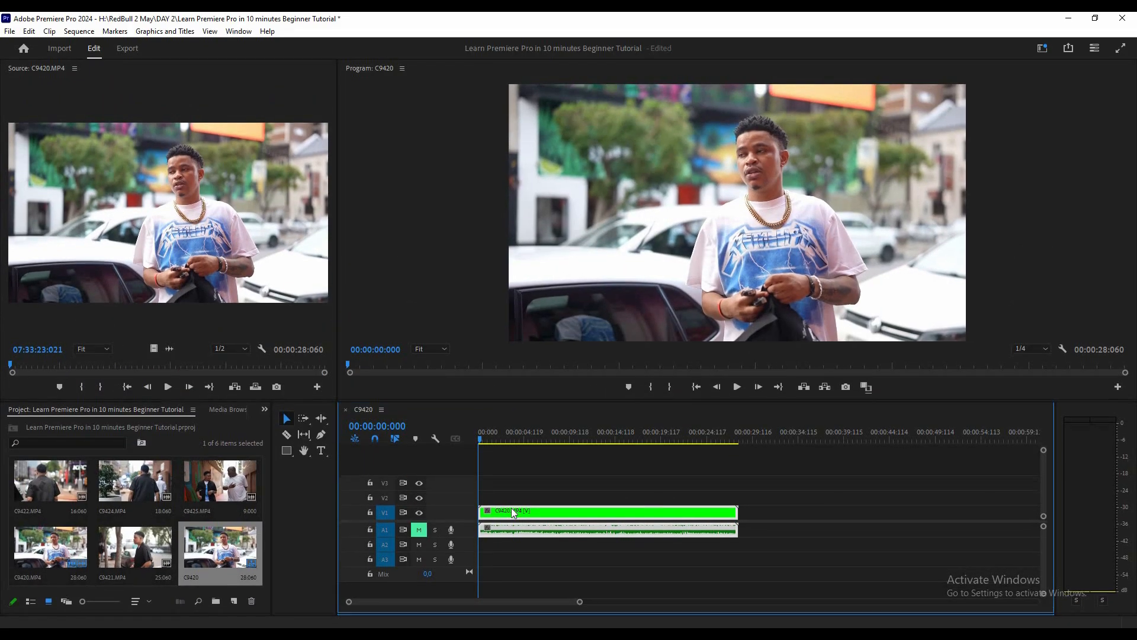
- Preview the C9420 sequence by playing it from the start several times, stopping the last run at 00:00:12:040
{"action": "key", "text": "space"}
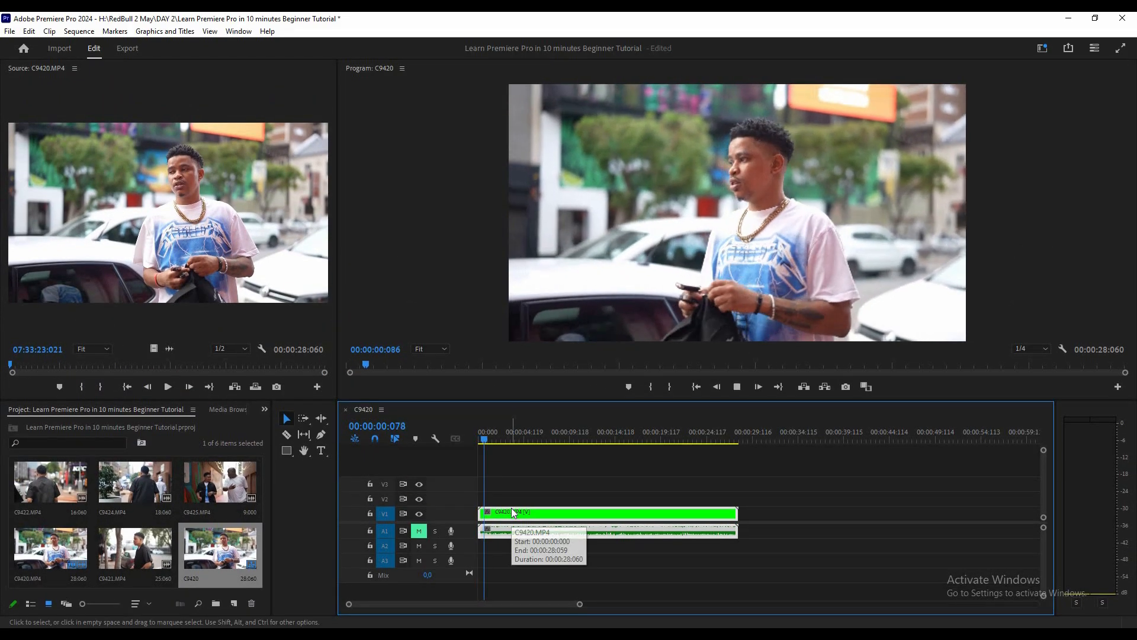
{"action": "left_click_drag", "start_coordinate": [487, 439], "coordinate": [439, 436]}
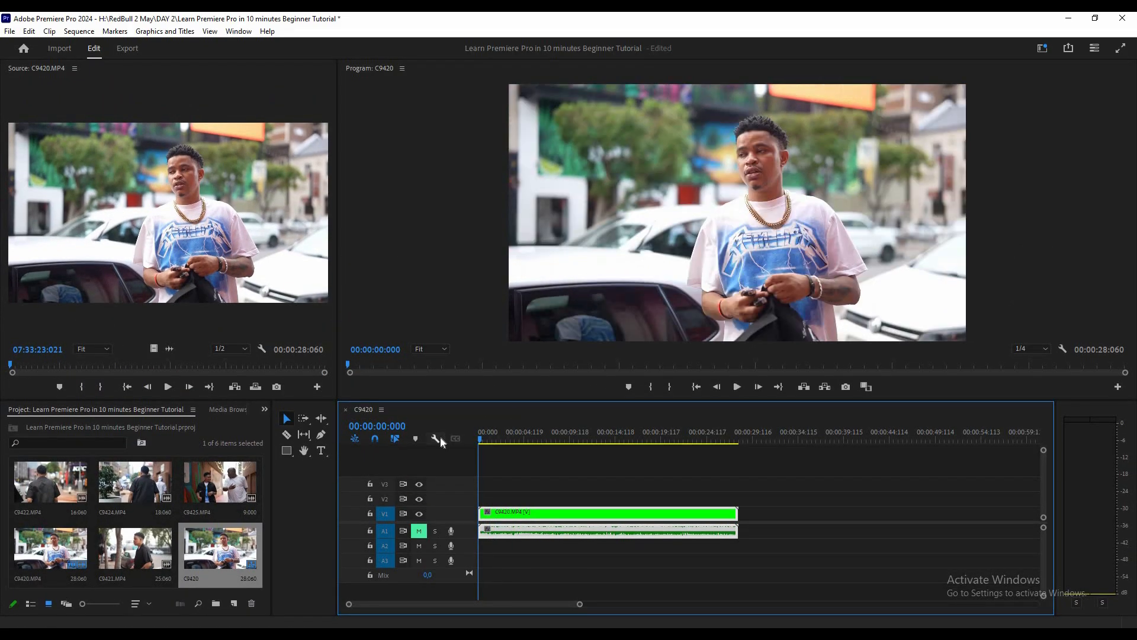
{"action": "key", "text": "space"}
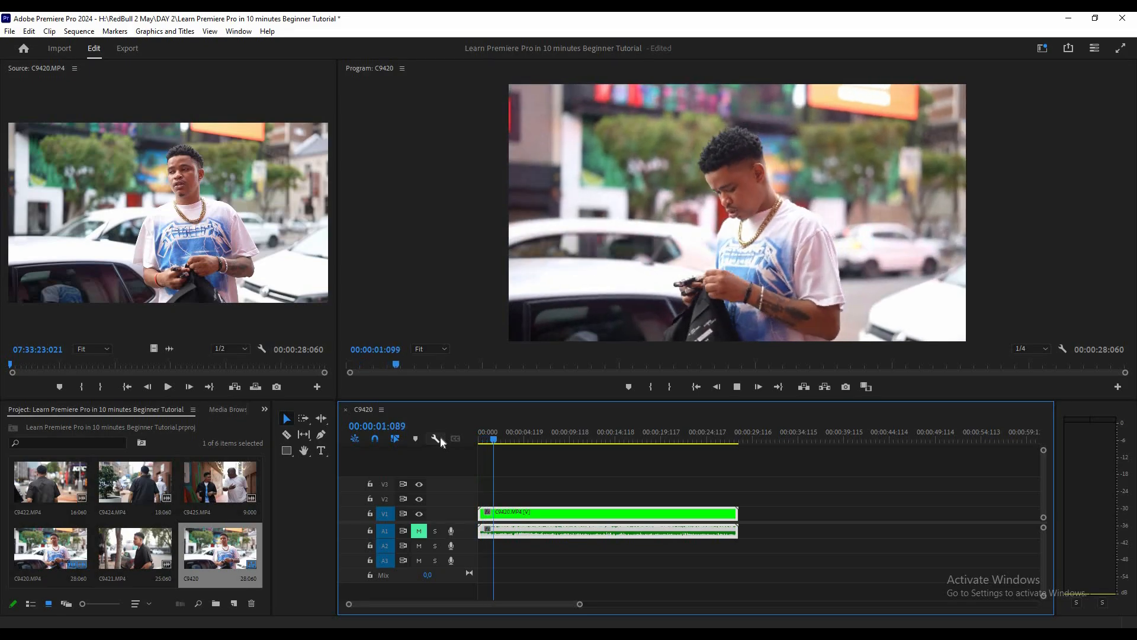
{"action": "left_click_drag", "start_coordinate": [493, 439], "coordinate": [455, 439]}
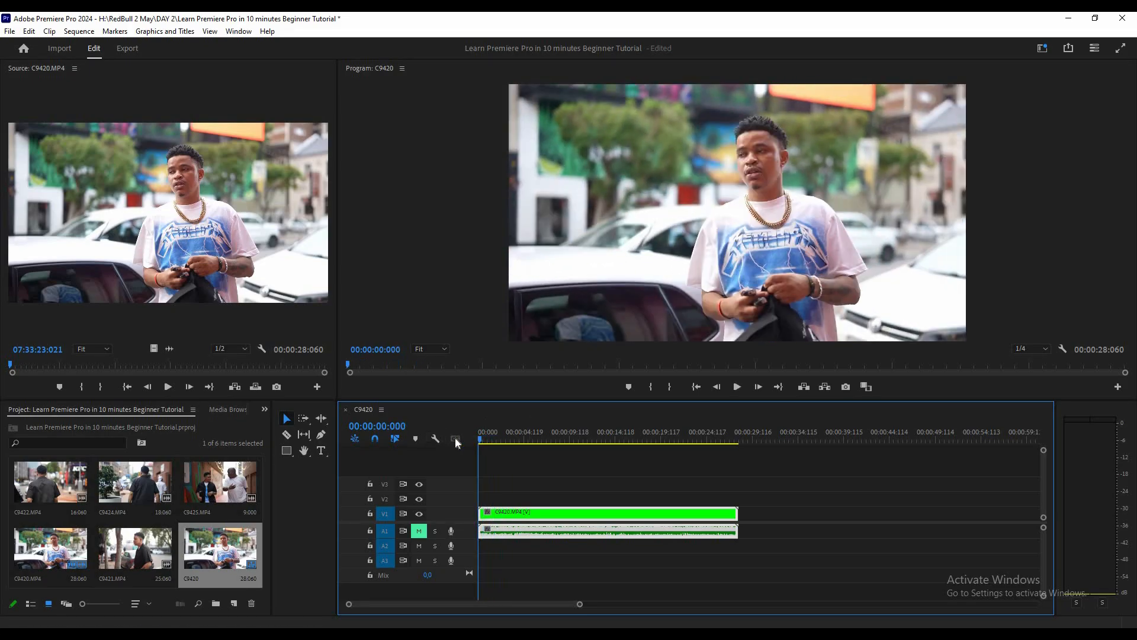
{"action": "key", "text": "space"}
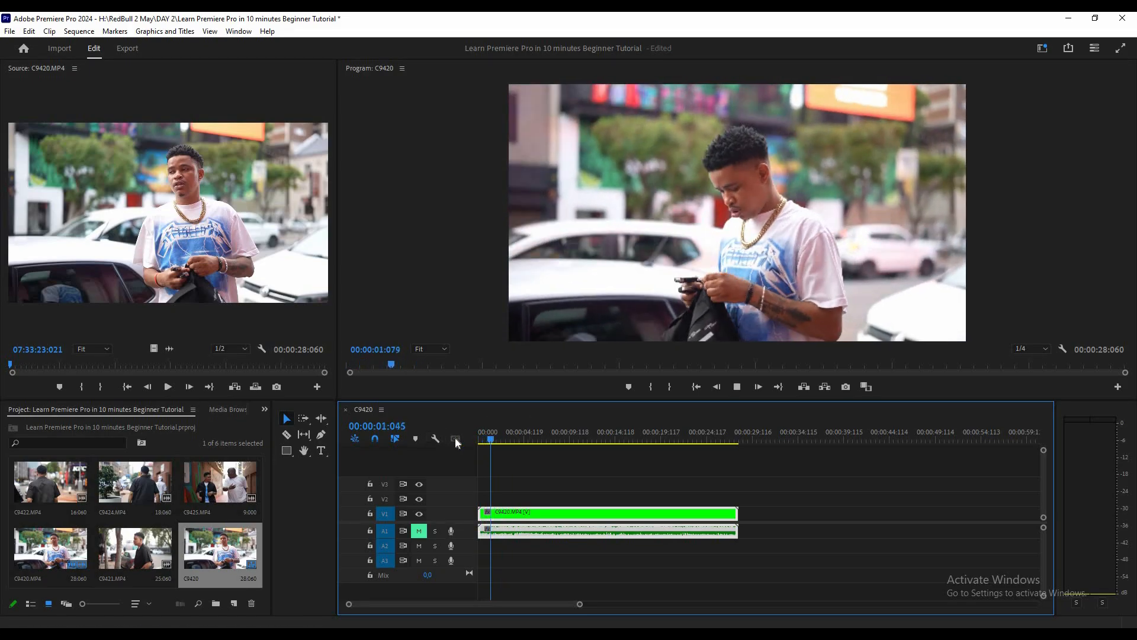
{"action": "key", "text": "space"}
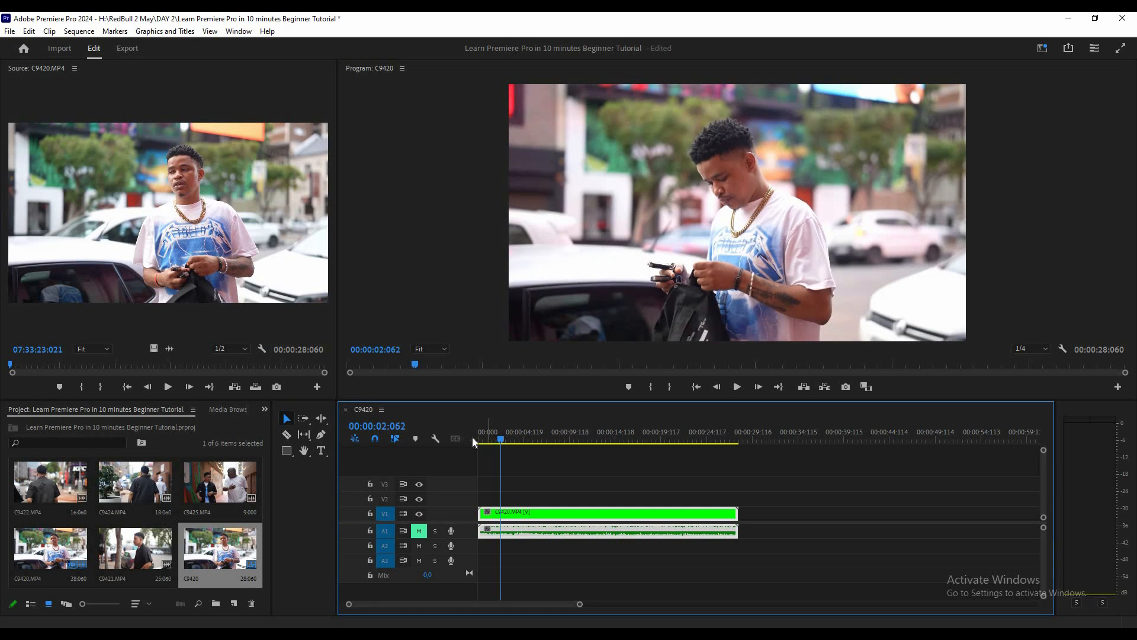
{"action": "key", "text": "Home"}
{"action": "key", "text": "space"}
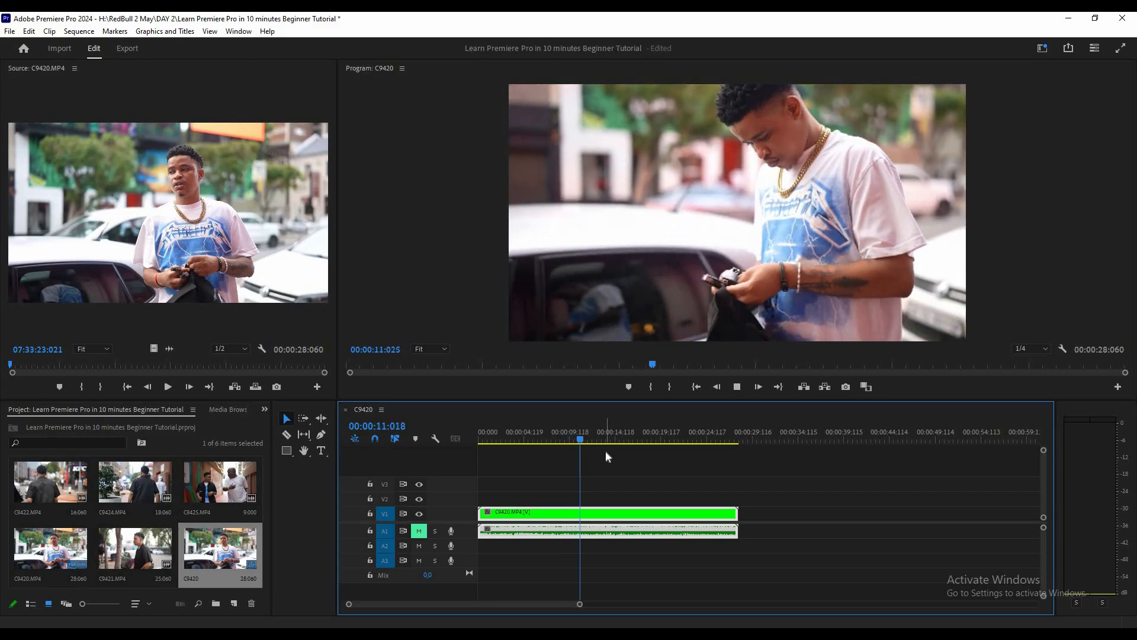
{"action": "key", "text": "space"}
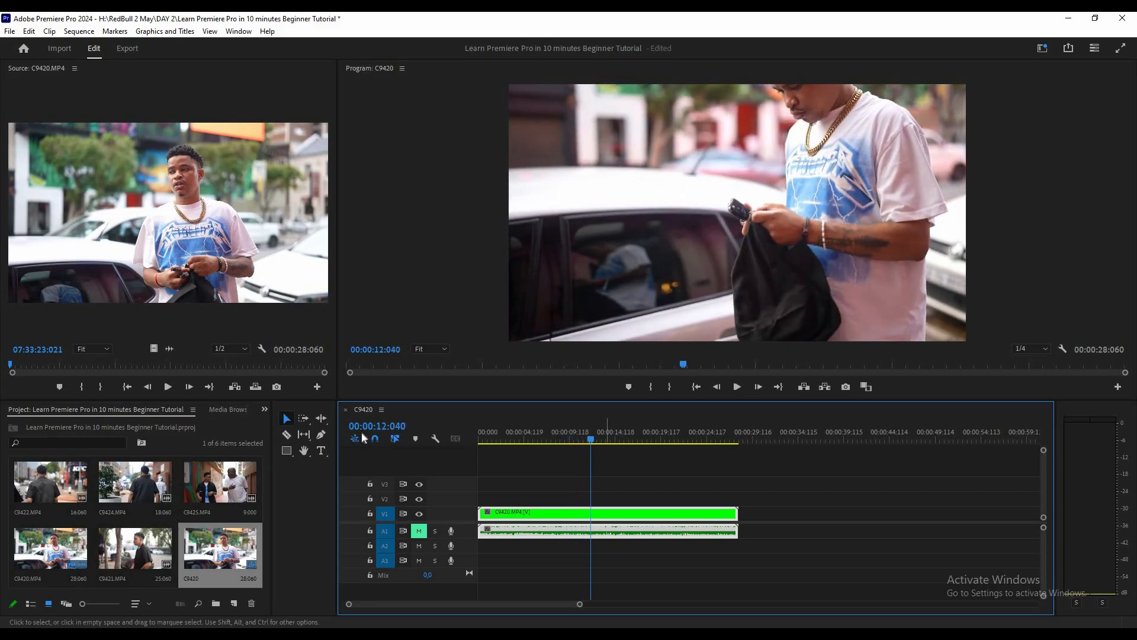
- Play the sequence from its start to 00:00:01:091 and split the clip there with the Razor tool
{"action": "left_click", "coordinate": [287, 437]}
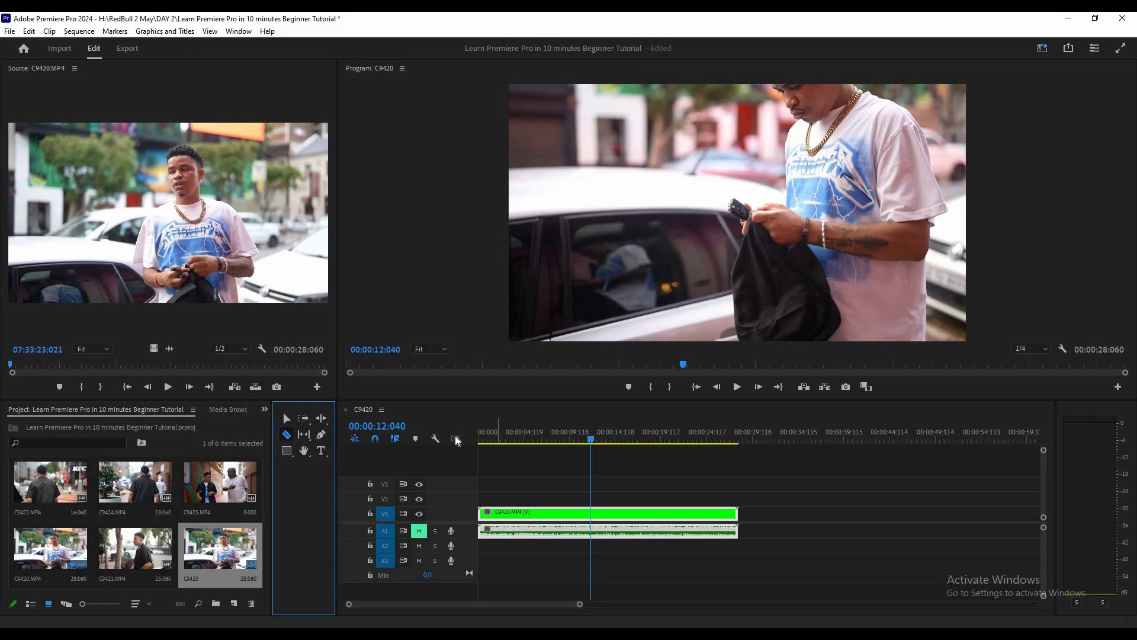
{"action": "key", "text": "Home"}
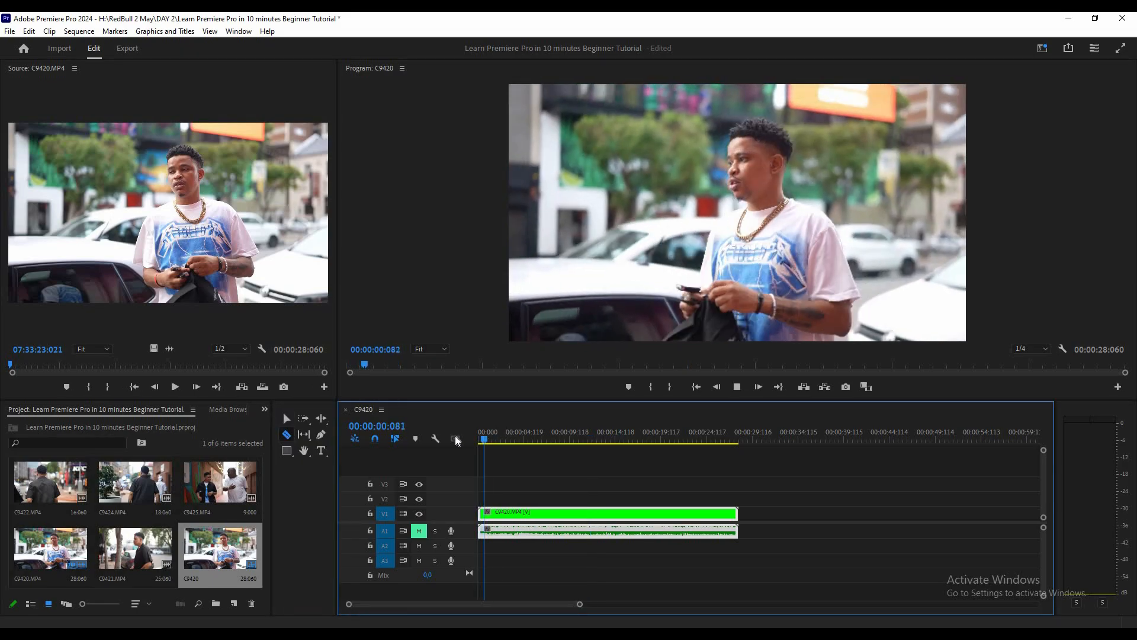
{"action": "key", "text": "space"}
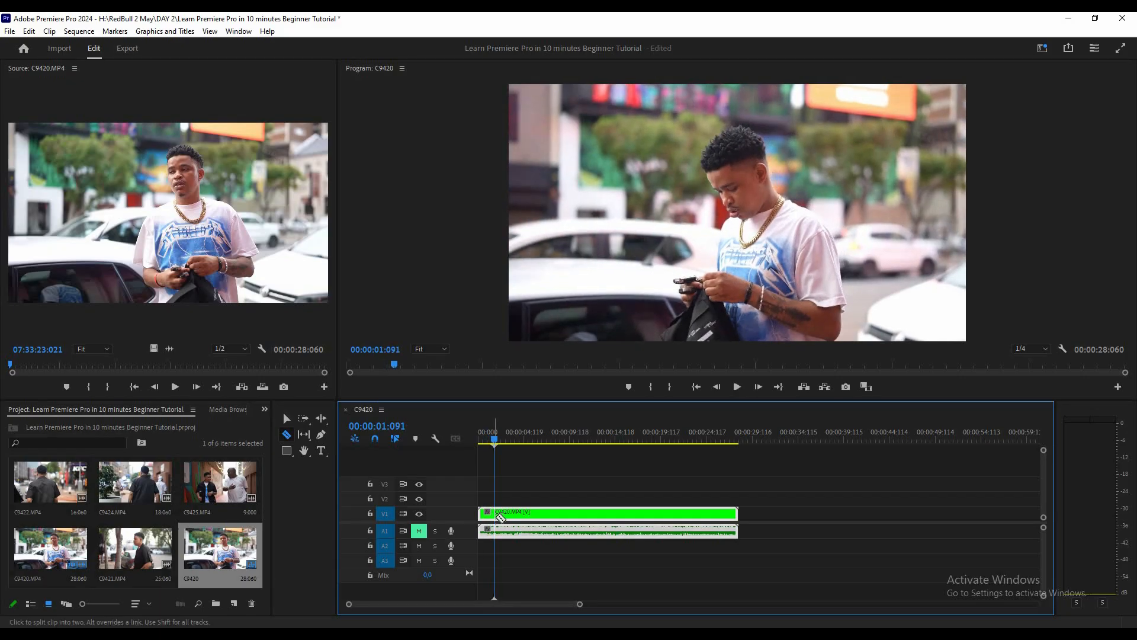
{"action": "left_click", "coordinate": [495, 514]}
- Play on to 00:00:16:108 and split the C9420 clip at the playhead with the Razor tool
{"action": "key", "text": "space"}
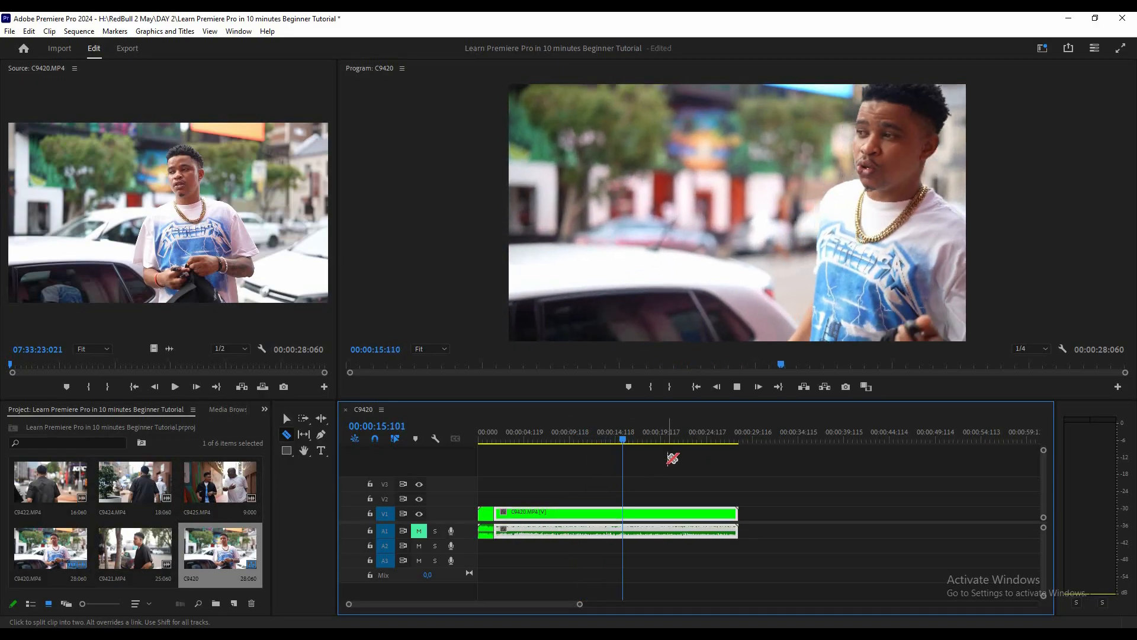
{"action": "key", "text": "space"}
{"action": "key", "text": "space"}
{"action": "key", "text": "space"}
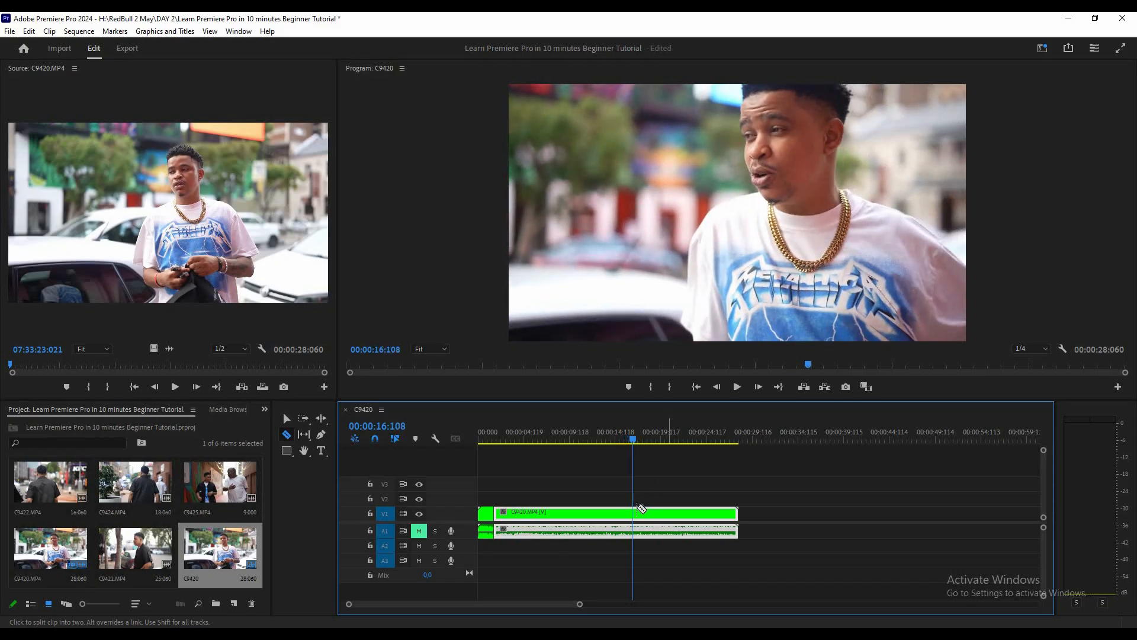
{"action": "left_click", "coordinate": [639, 512]}
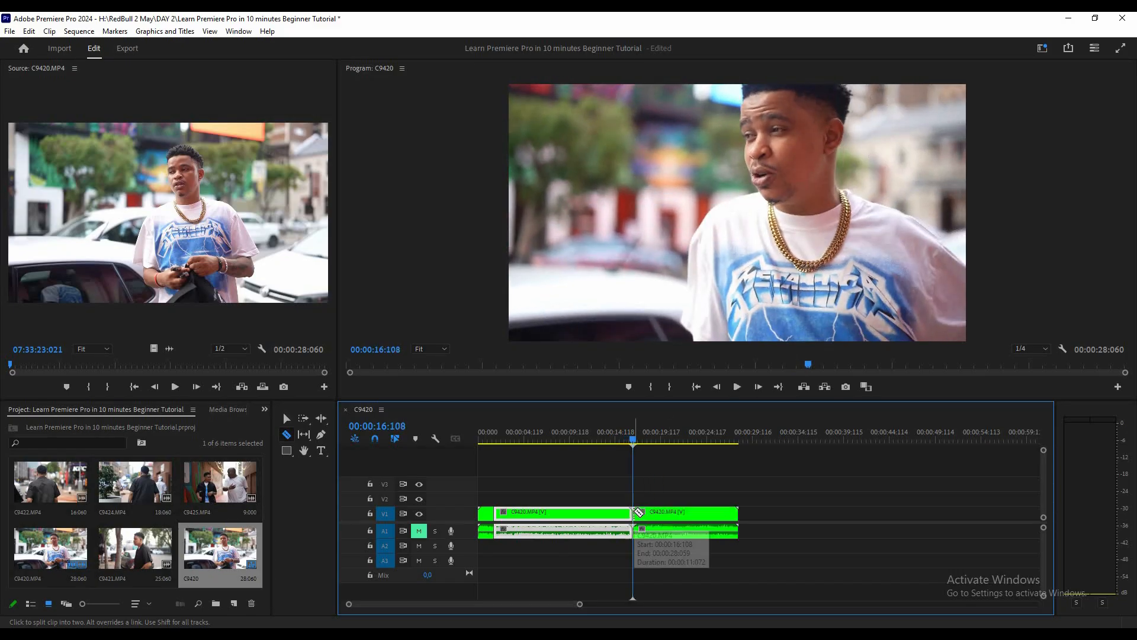
- Switch to the Selection tool, cut the middle C9420 segment out of the timeline, and undo the cut
{"action": "left_click", "coordinate": [287, 419]}
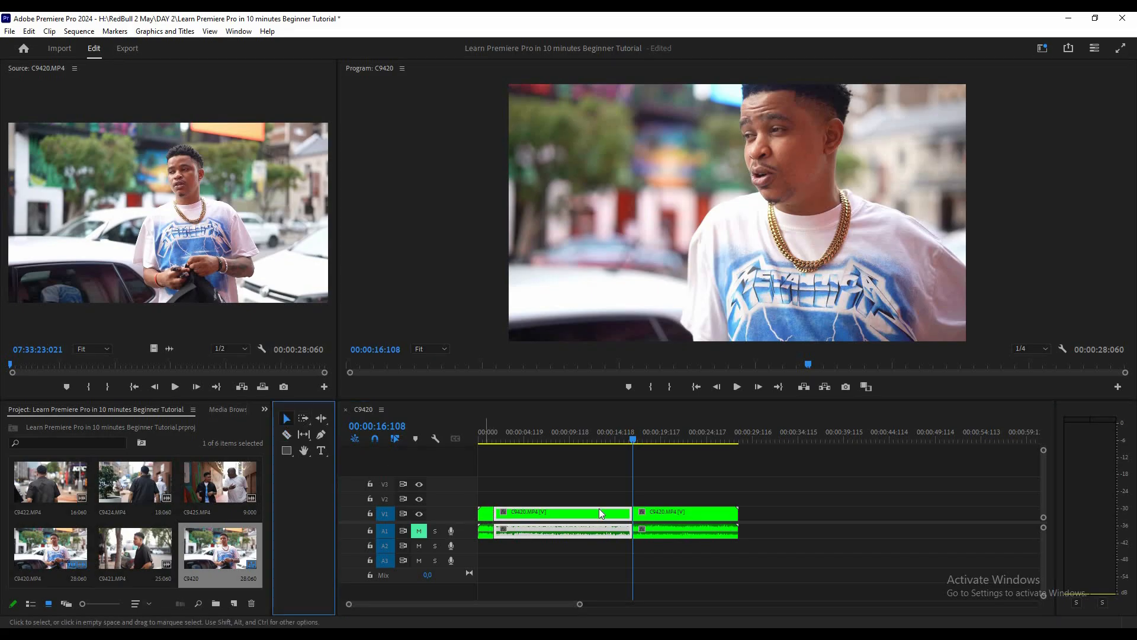
{"action": "left_click", "coordinate": [699, 510]}
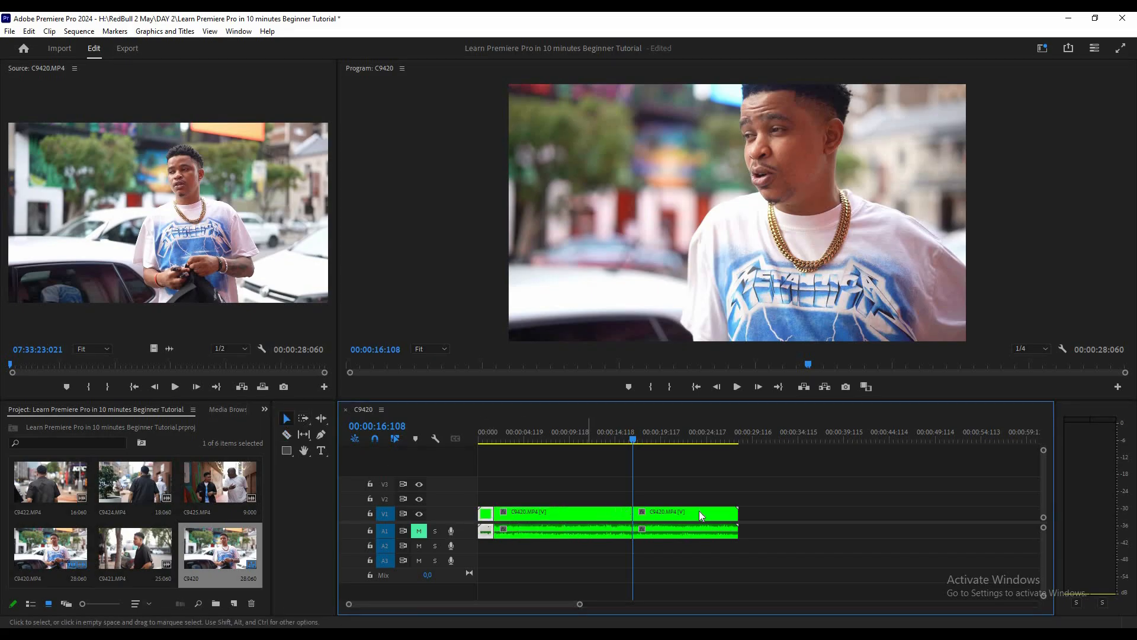
{"action": "left_click", "coordinate": [594, 515]}
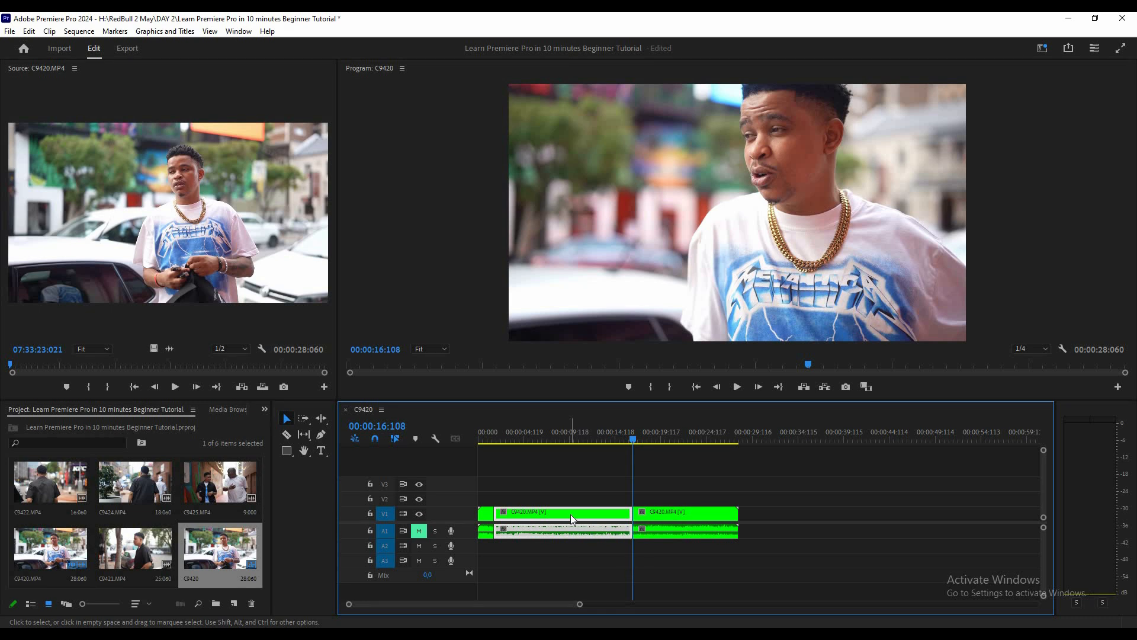
{"action": "right_click", "coordinate": [571, 516]}
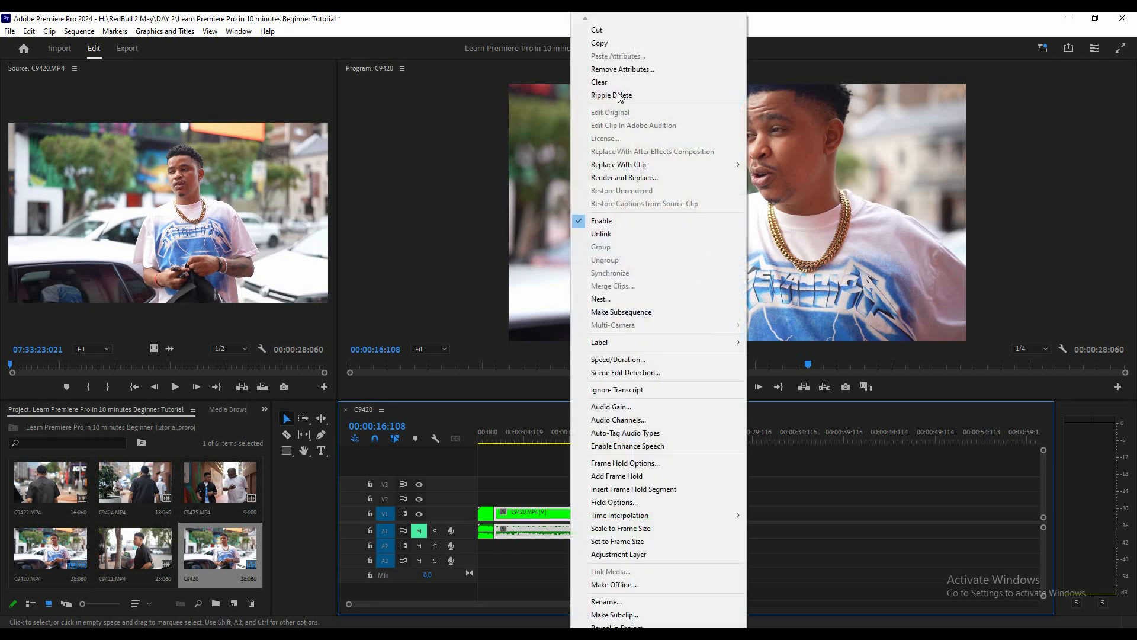
{"action": "left_click", "coordinate": [620, 33]}
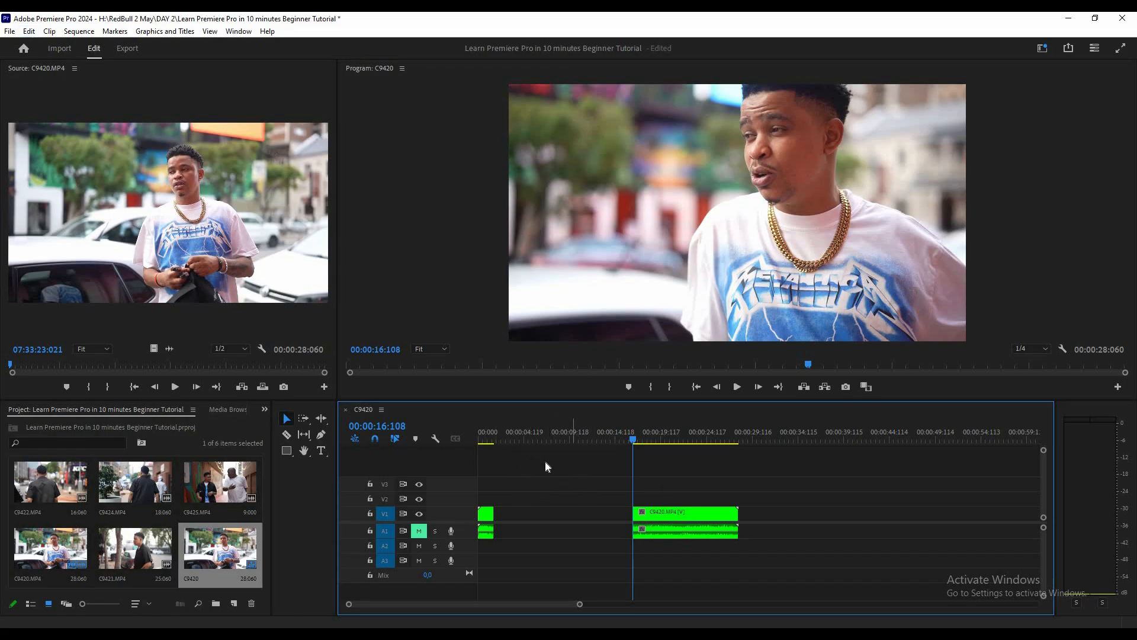
{"action": "left_click", "coordinate": [28, 31]}
{"action": "left_click", "coordinate": [39, 45]}
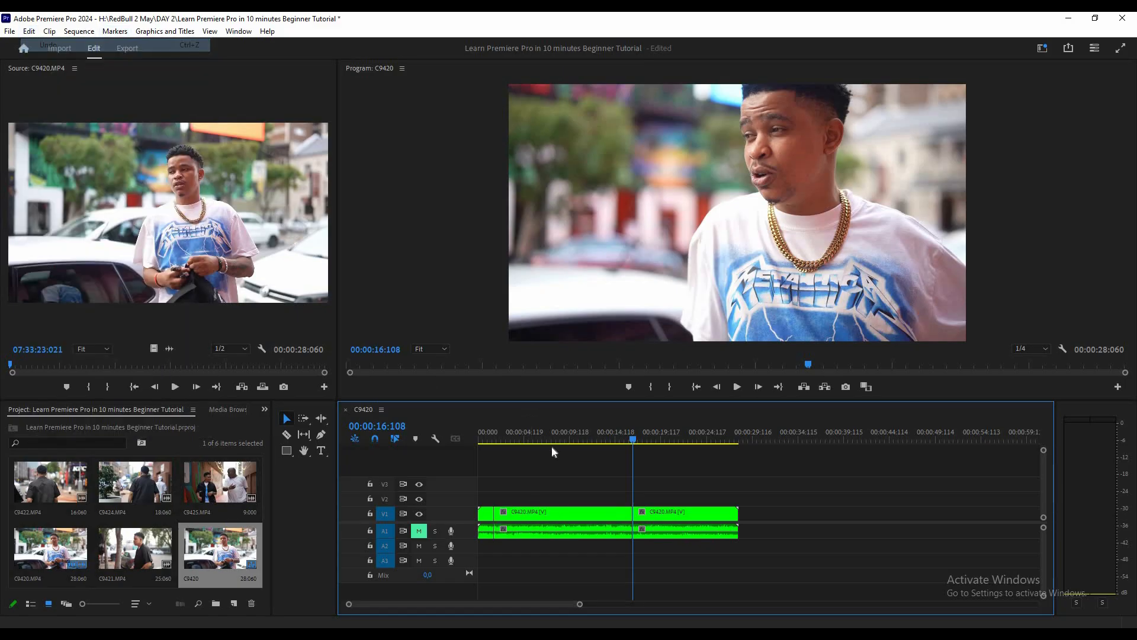
- Delete the middle C9420 segment from the timeline and undo the deletion
{"action": "left_click", "coordinate": [569, 521]}
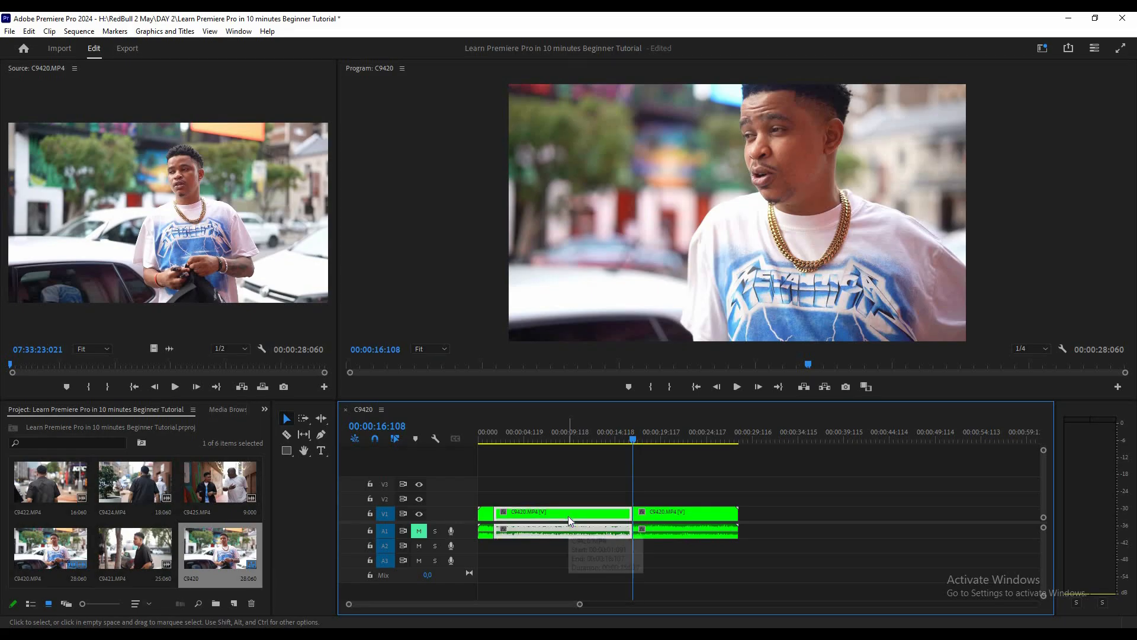
{"action": "key", "text": "Delete"}
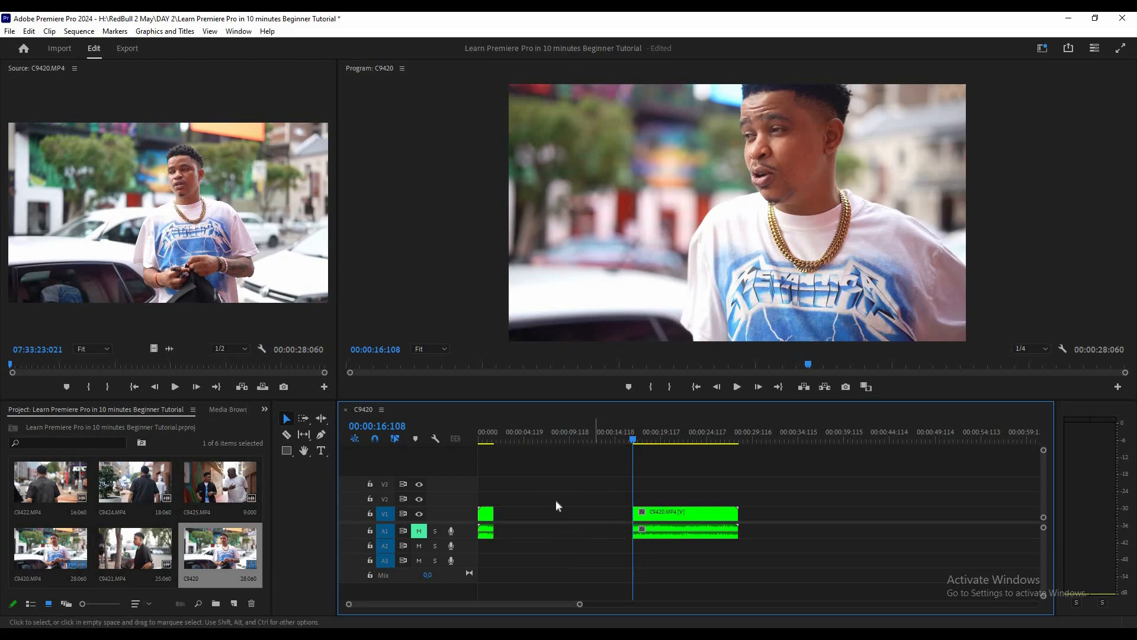
{"action": "left_click", "coordinate": [29, 32]}
{"action": "left_click", "coordinate": [35, 44]}
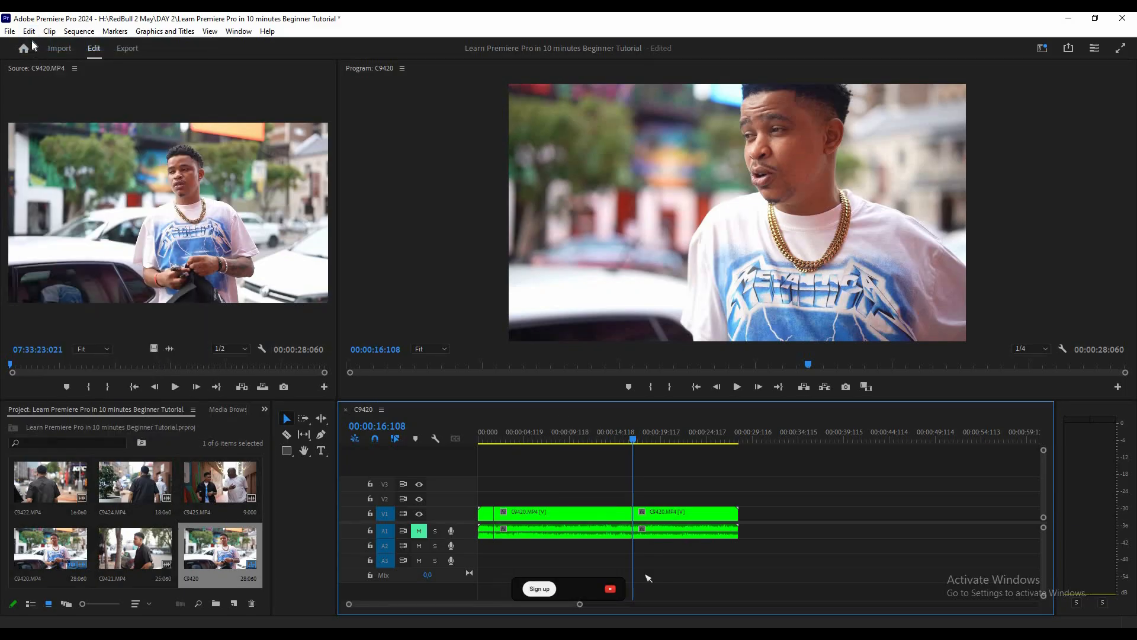
- Remove the middle C9420 segment and close the gap by moving the trailing segment against the end of the first one
{"action": "left_click", "coordinate": [554, 513]}
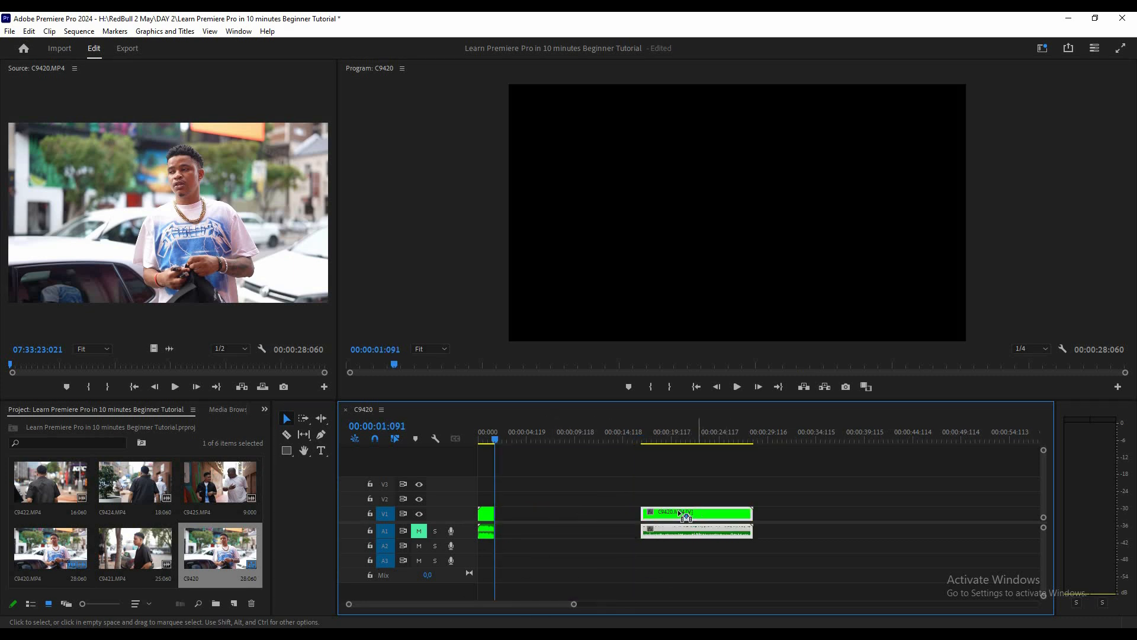
{"action": "left_click_drag", "start_coordinate": [681, 513], "coordinate": [546, 514]}
- Play the joined segments from the sequence start several times, stopping the last run at 00:00:01:003
{"action": "key", "text": "Home"}
{"action": "key", "text": "space"}
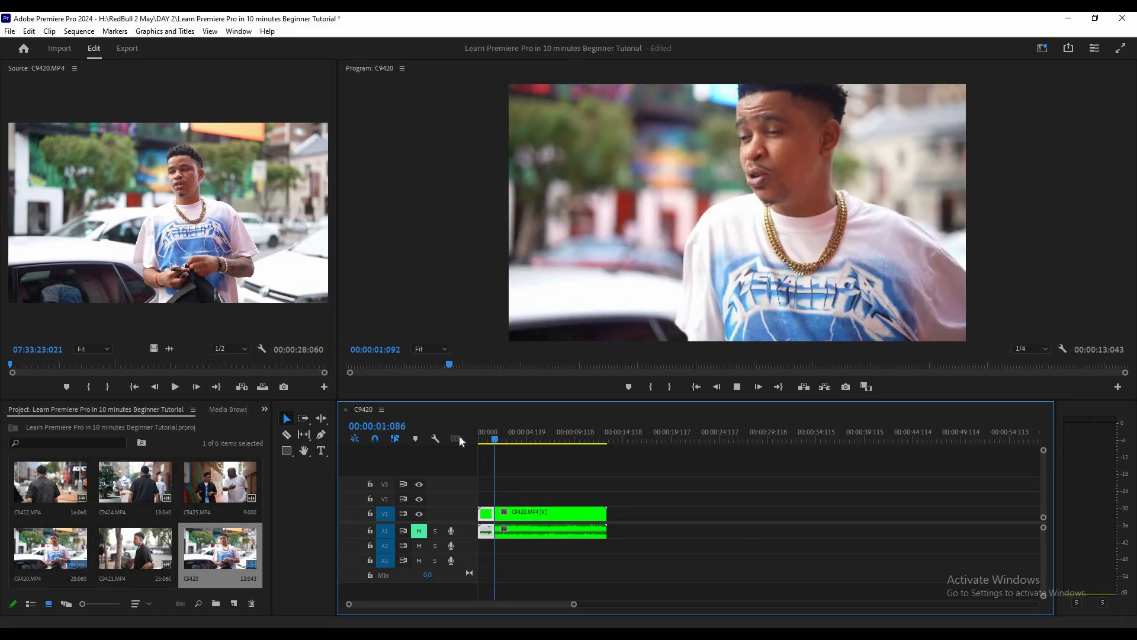
{"action": "key", "text": "space"}
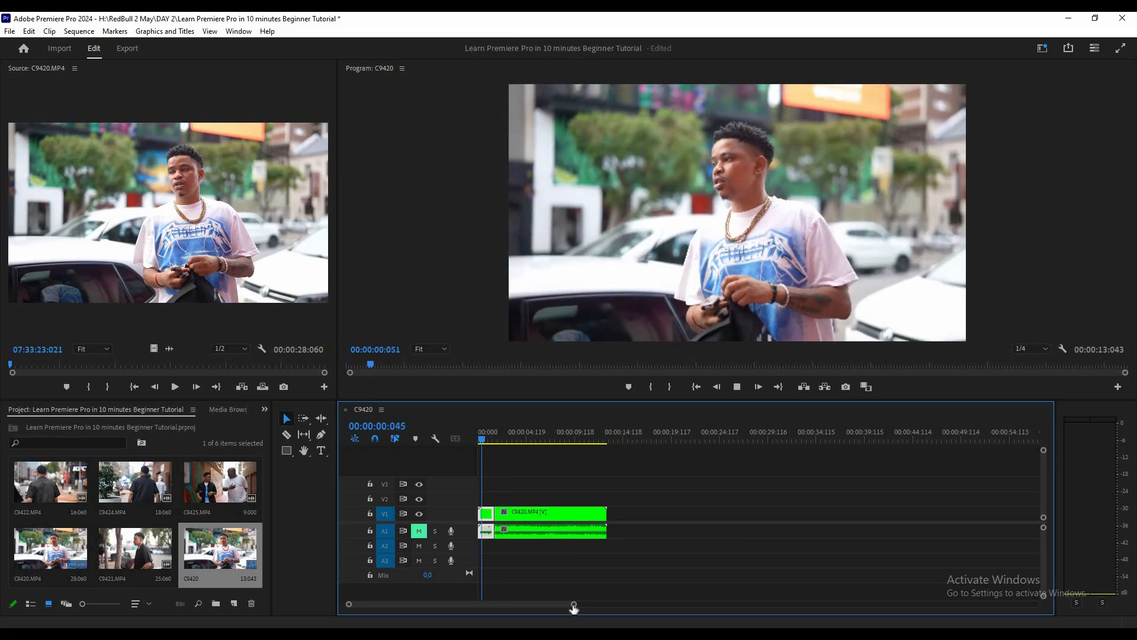
{"action": "left_click_drag", "start_coordinate": [574, 604], "coordinate": [483, 604]}
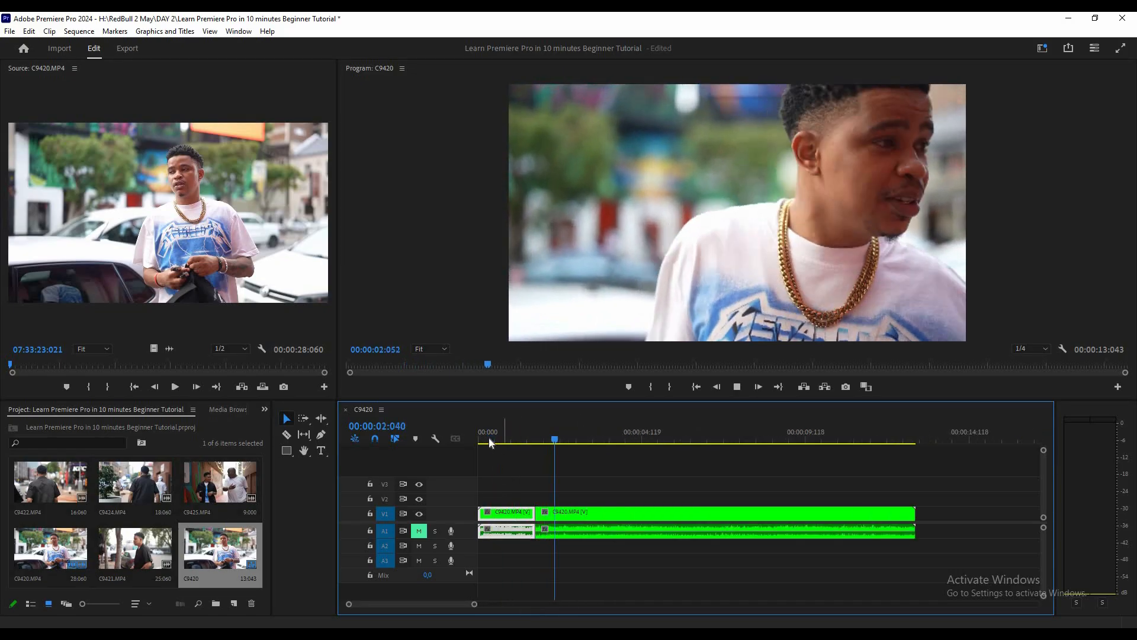
{"action": "left_click_drag", "start_coordinate": [489, 438], "coordinate": [452, 437]}
{"action": "key", "text": "space"}
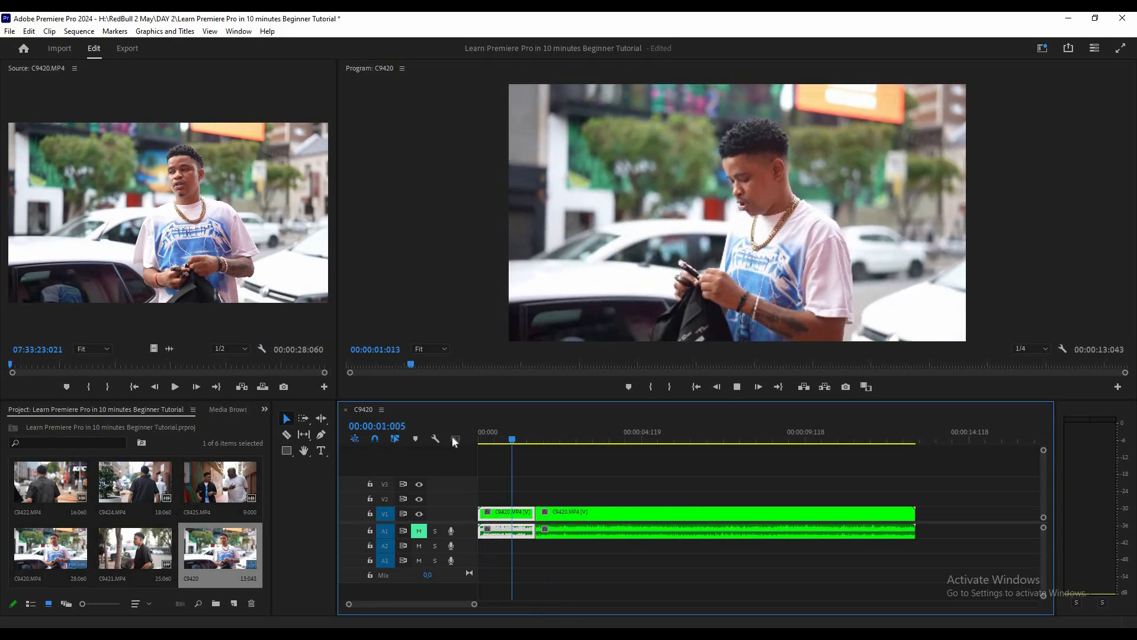
{"action": "left_click", "coordinate": [485, 437]}
{"action": "key", "text": "space"}
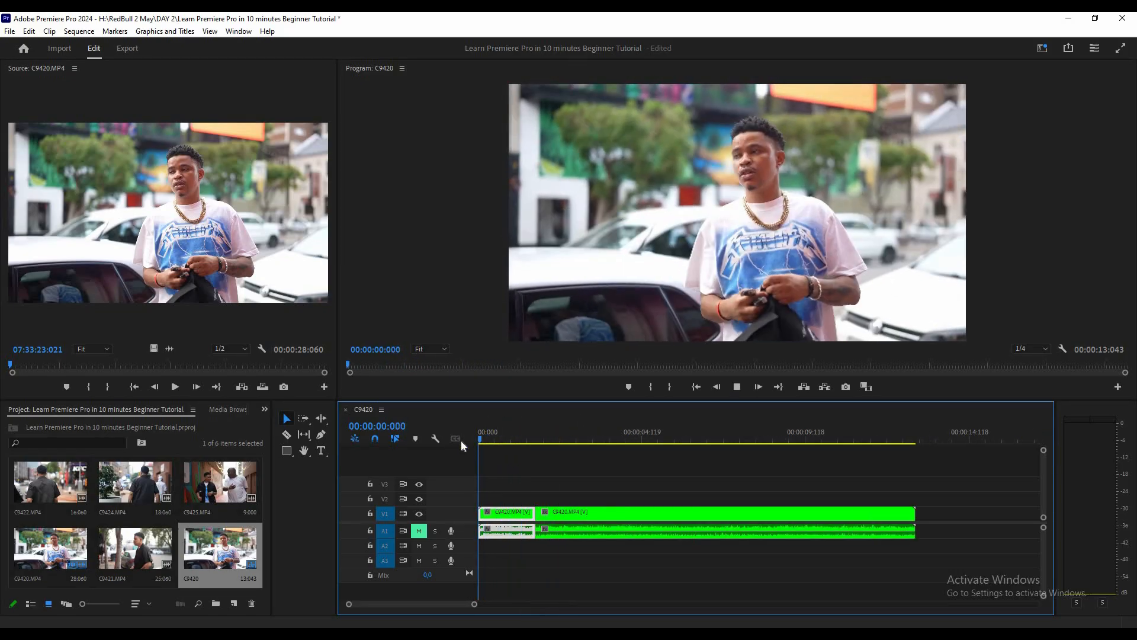
{"action": "key", "text": "space"}
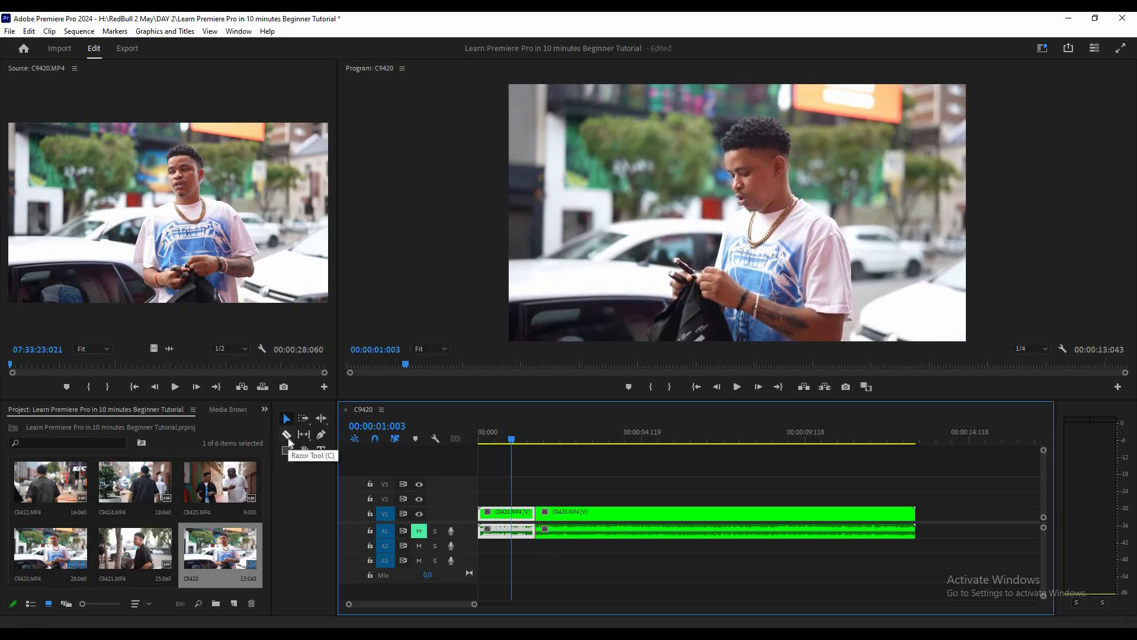
- Split the first segment at 00:00:01:003 with the Razor tool and remove the short piece after the playhead
{"action": "left_click", "coordinate": [287, 434]}
{"action": "left_click", "coordinate": [515, 515]}
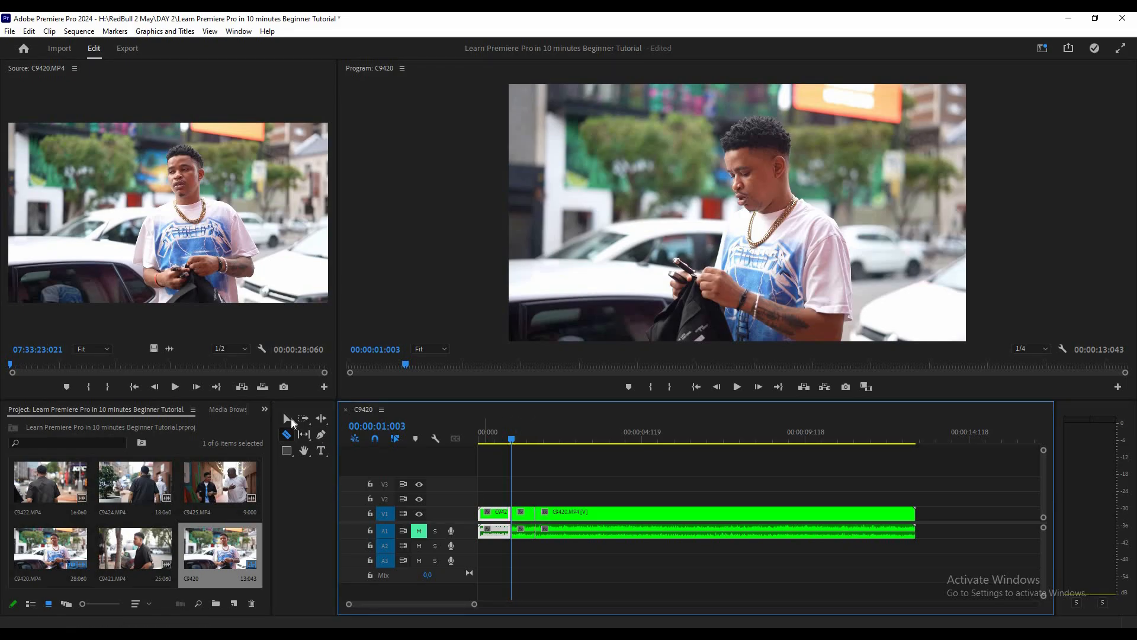
{"action": "left_click", "coordinate": [287, 418]}
{"action": "left_click", "coordinate": [529, 520]}
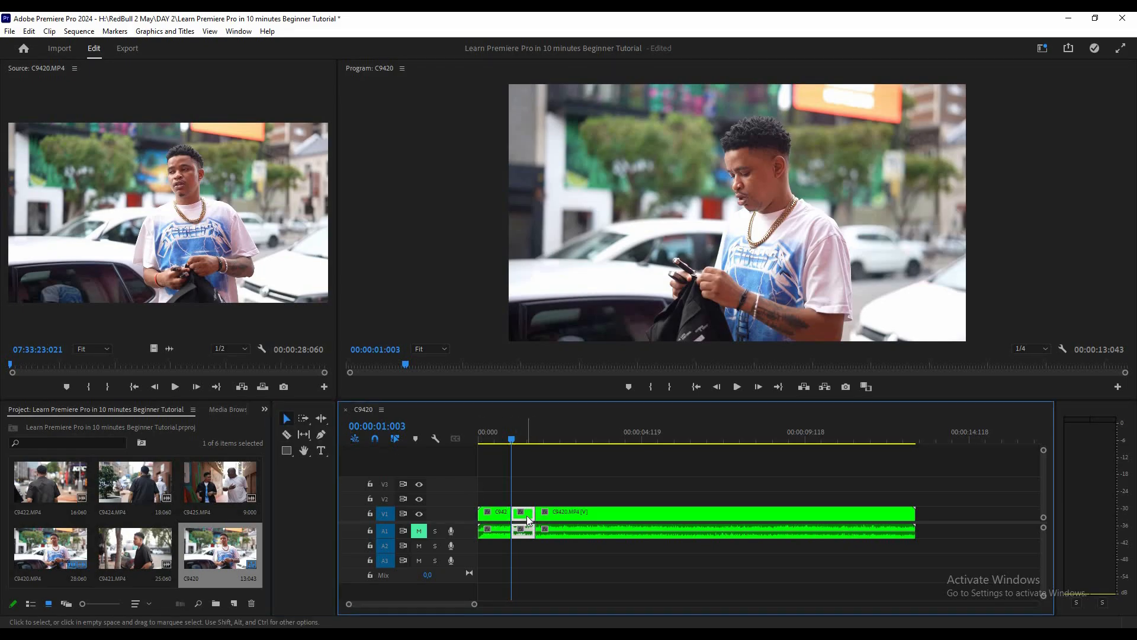
{"action": "left_click", "coordinate": [553, 30]}
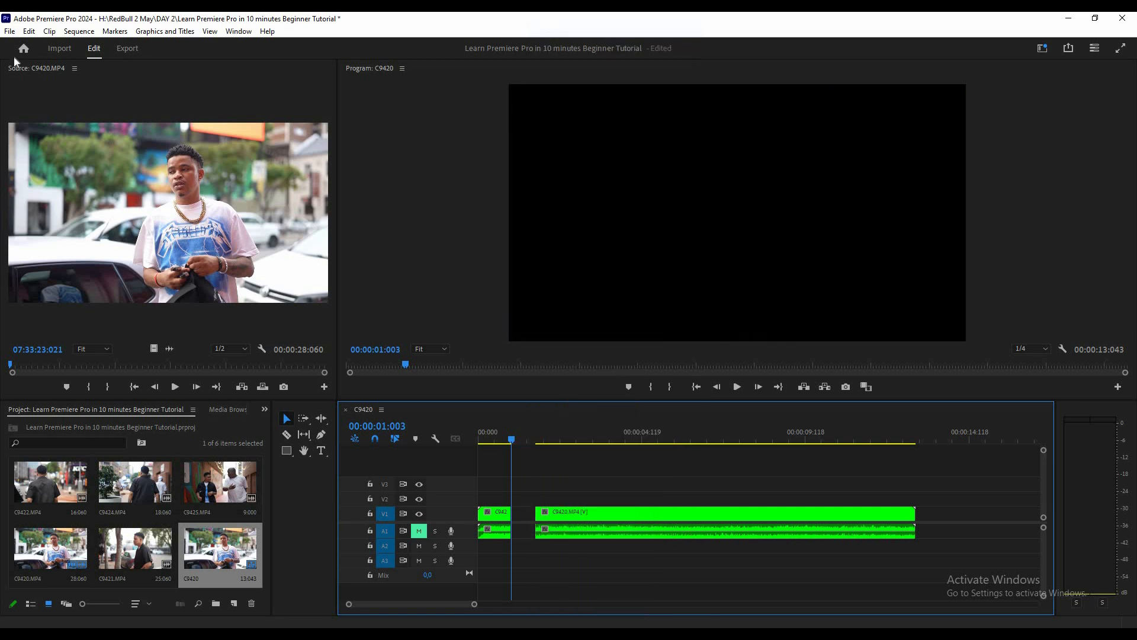
- Undo the removal of the short piece and the razor split at 00:00:01:003
{"action": "left_click", "coordinate": [28, 32]}
{"action": "left_click", "coordinate": [31, 41]}
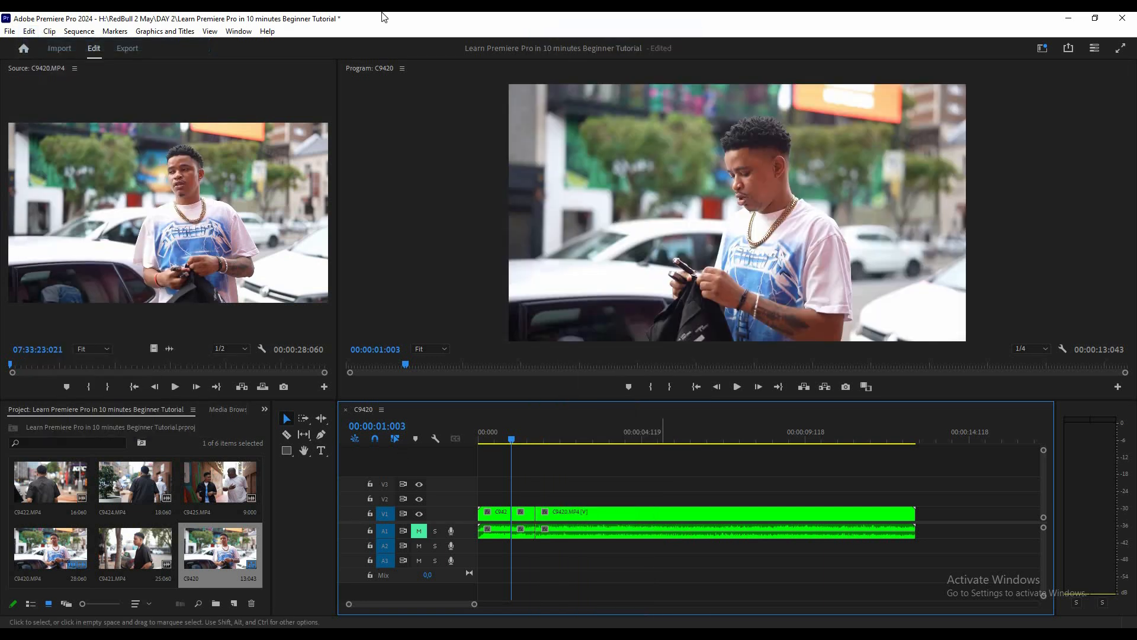
{"action": "left_click", "coordinate": [30, 32]}
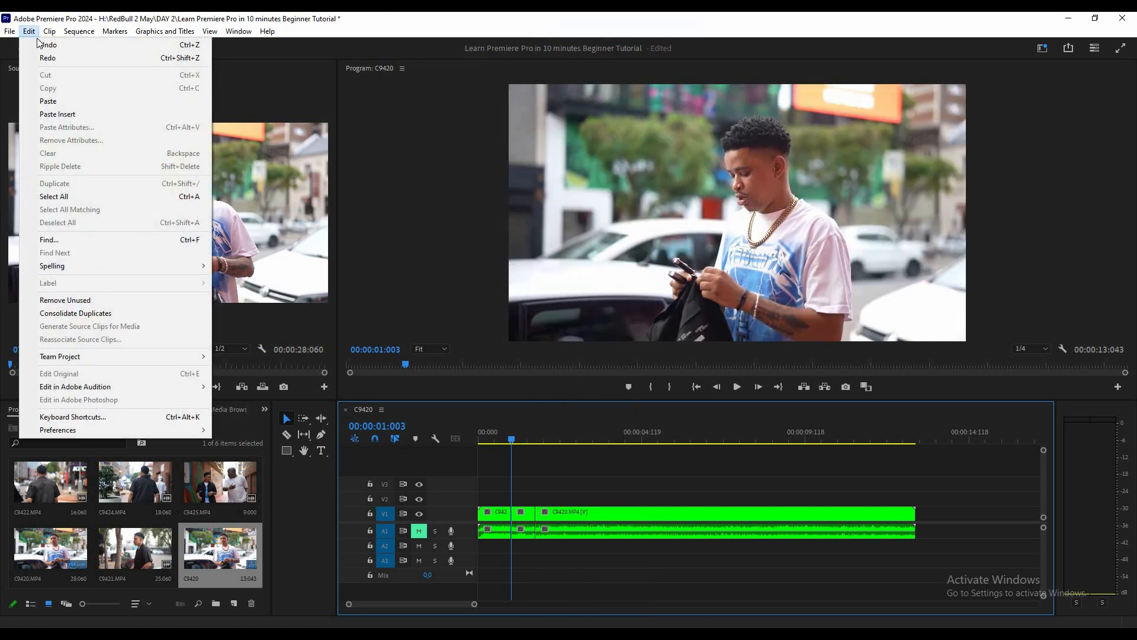
{"action": "left_click", "coordinate": [39, 45]}
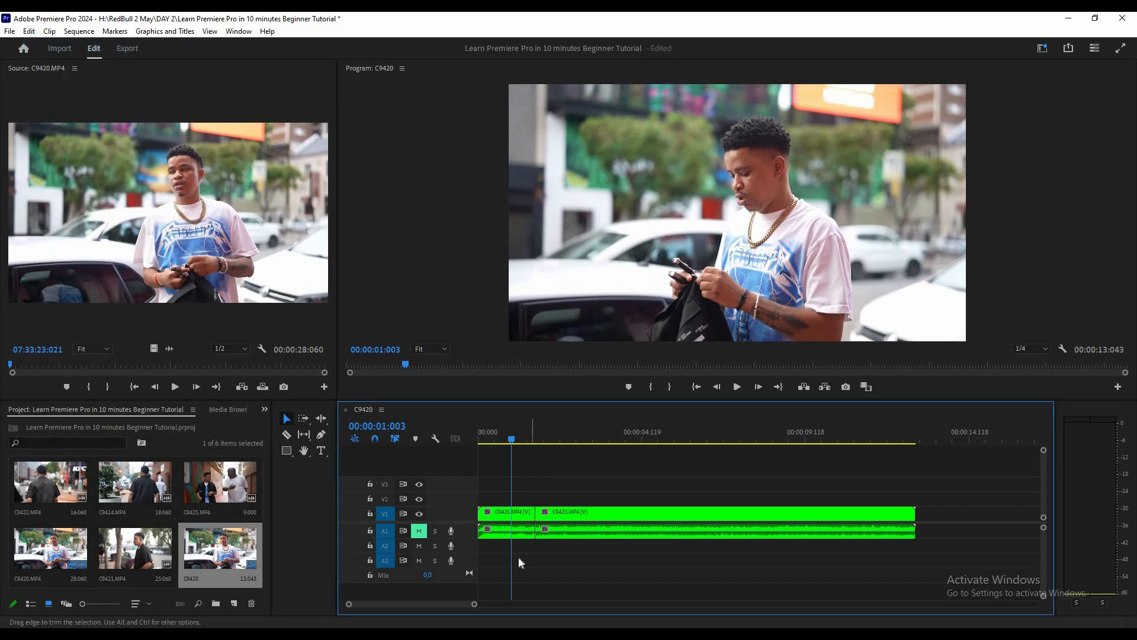
- Trim the end of the first segment back to 00:00:01:003 and move the following segment against it to close the gap
{"action": "left_click_drag", "start_coordinate": [477, 603], "coordinate": [442, 604]}
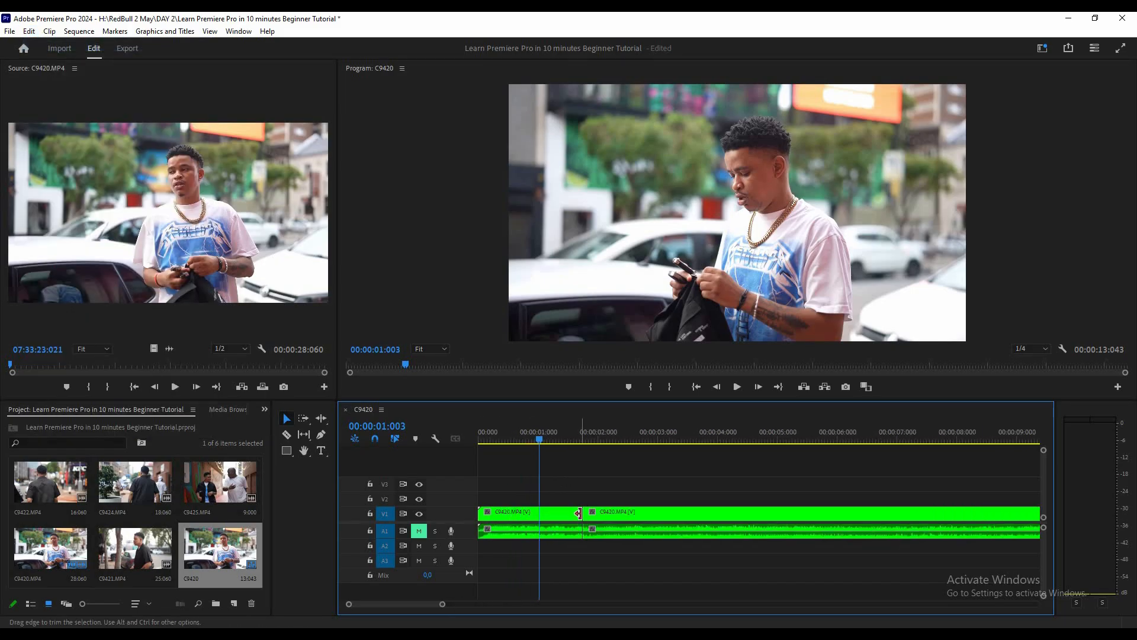
{"action": "left_click_drag", "start_coordinate": [544, 513], "coordinate": [536, 467]}
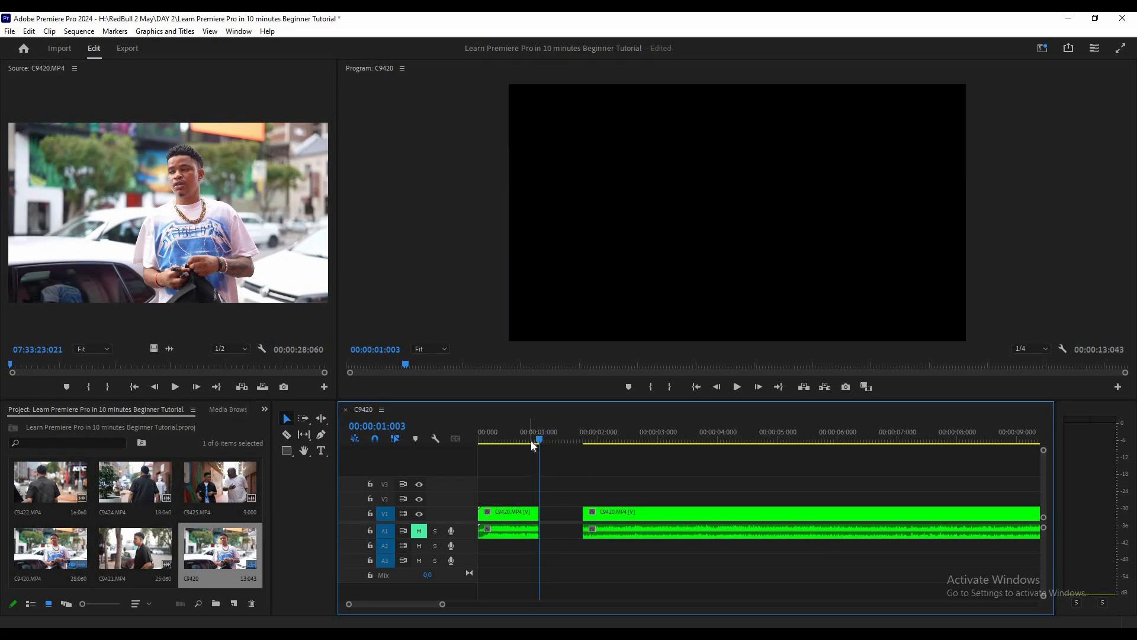
{"action": "left_click", "coordinate": [530, 440]}
{"action": "left_click", "coordinate": [479, 437]}
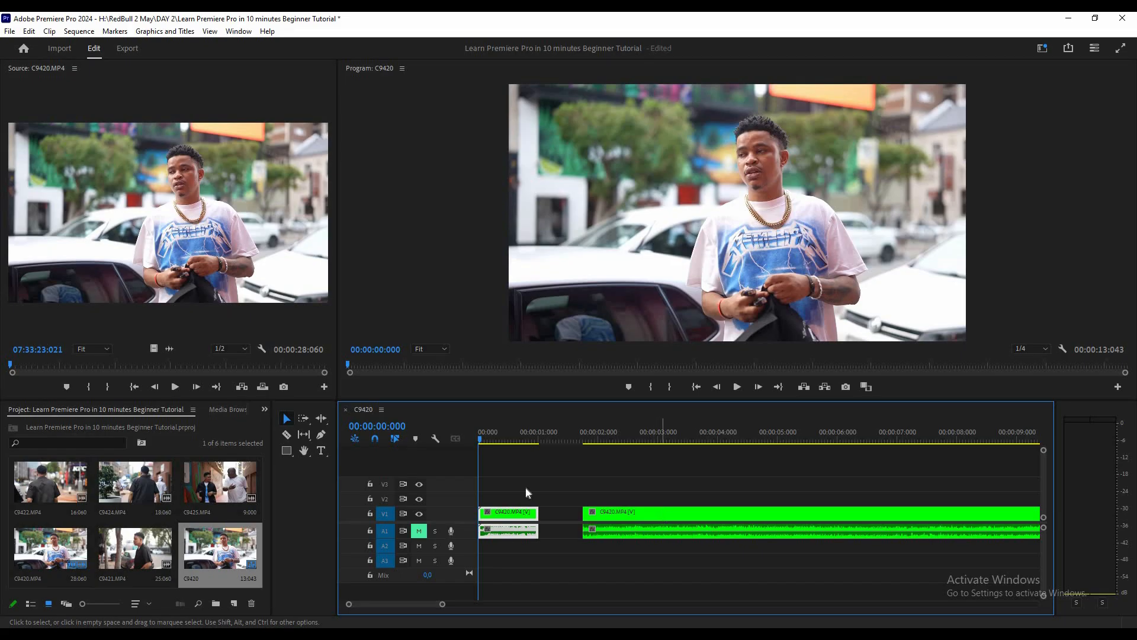
{"action": "left_click_drag", "start_coordinate": [658, 514], "coordinate": [621, 514]}
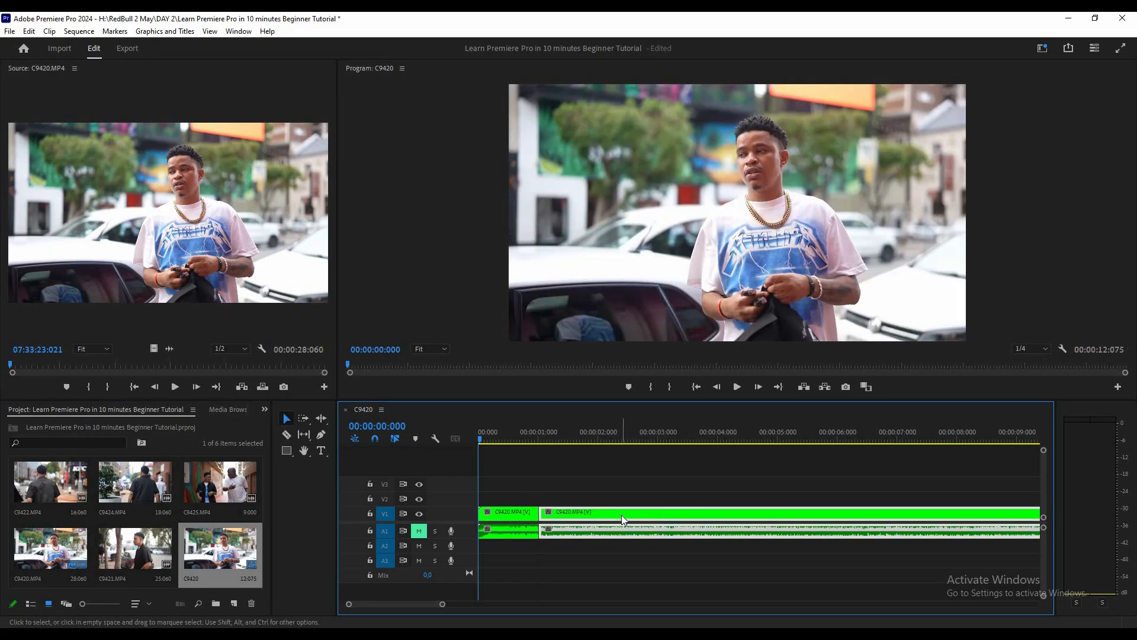
- Play the trimmed join twice from the sequence start and return the playhead to 00:00:00:000
{"action": "key", "text": "space"}
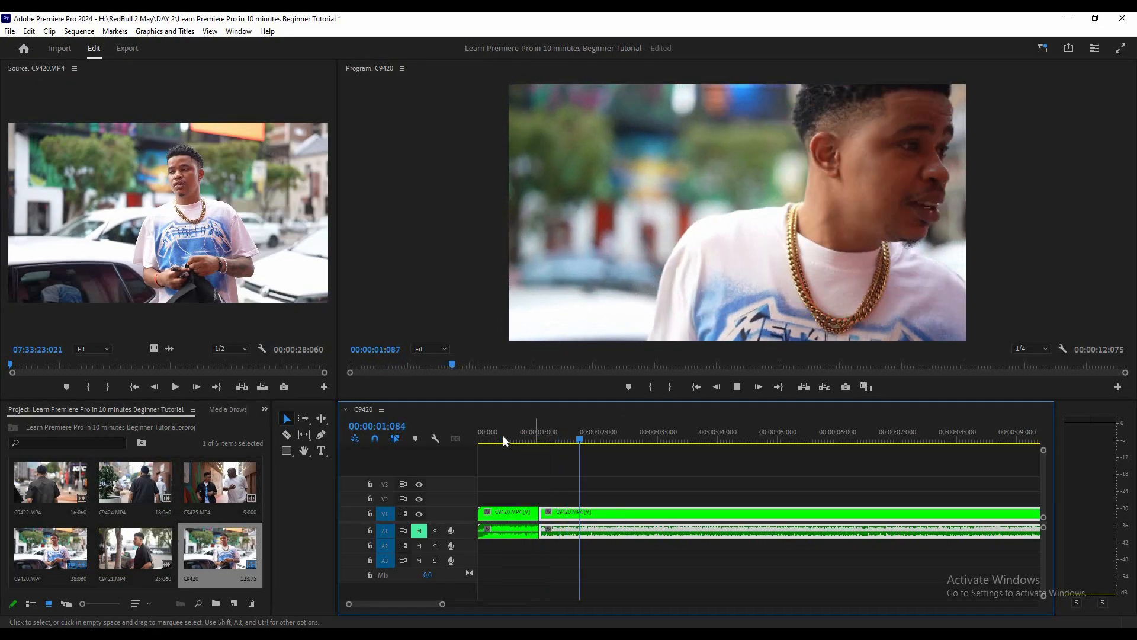
{"action": "left_click_drag", "start_coordinate": [503, 436], "coordinate": [439, 438]}
{"action": "key", "text": "space"}
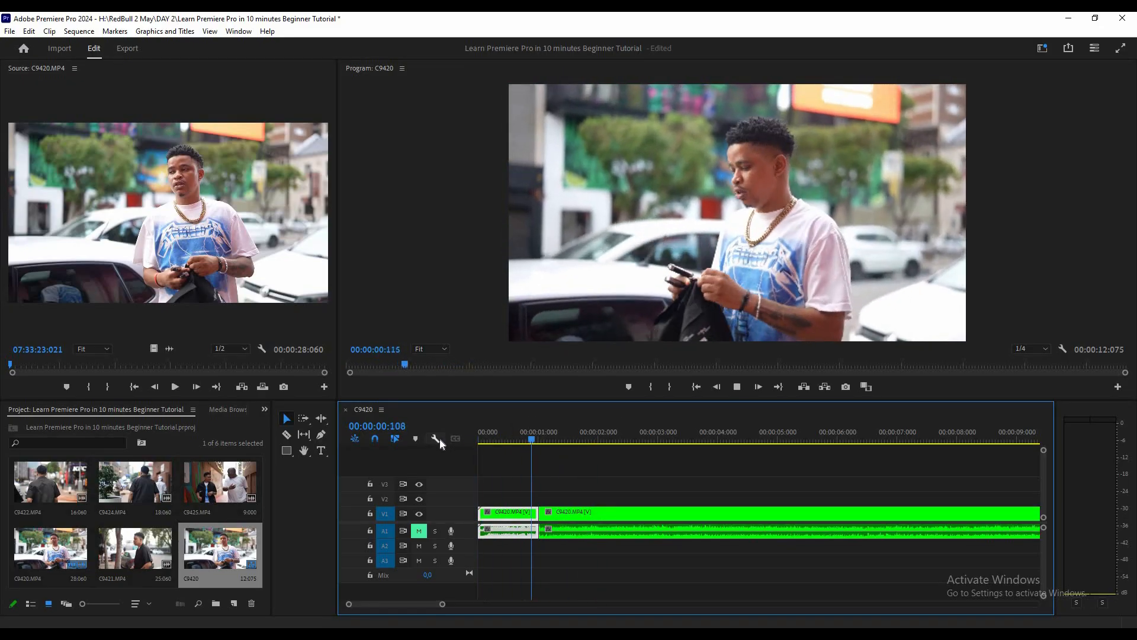
{"action": "key", "text": "space"}
{"action": "key", "text": "Home"}
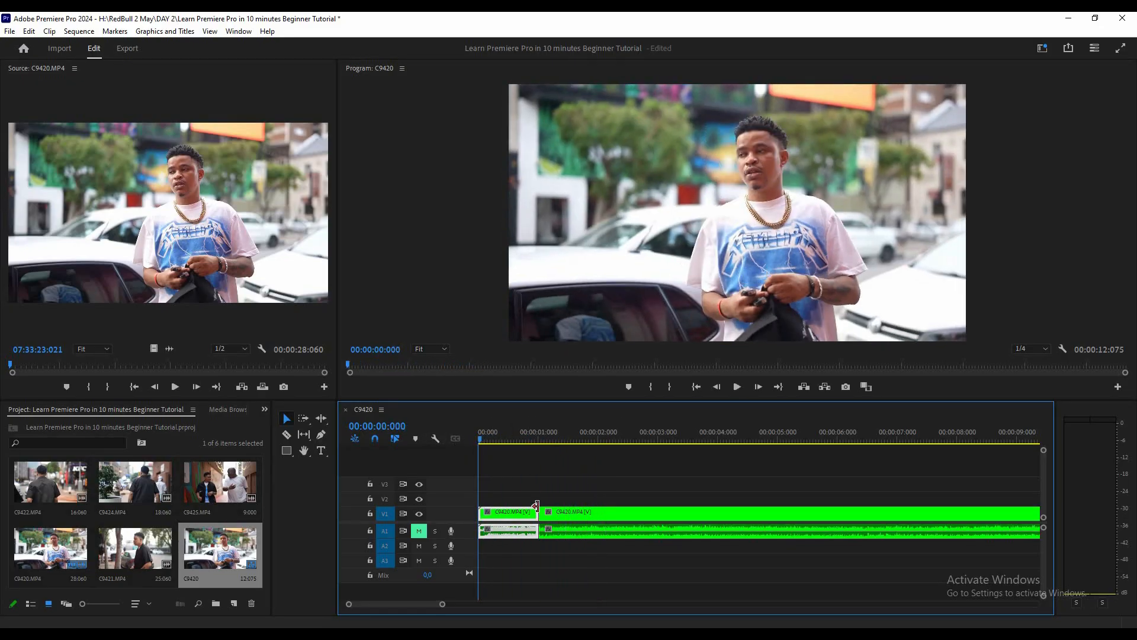
- Slow the first C9420 segment to 50 % speed with Optical Flow time interpolation
{"action": "right_click", "coordinate": [508, 519]}
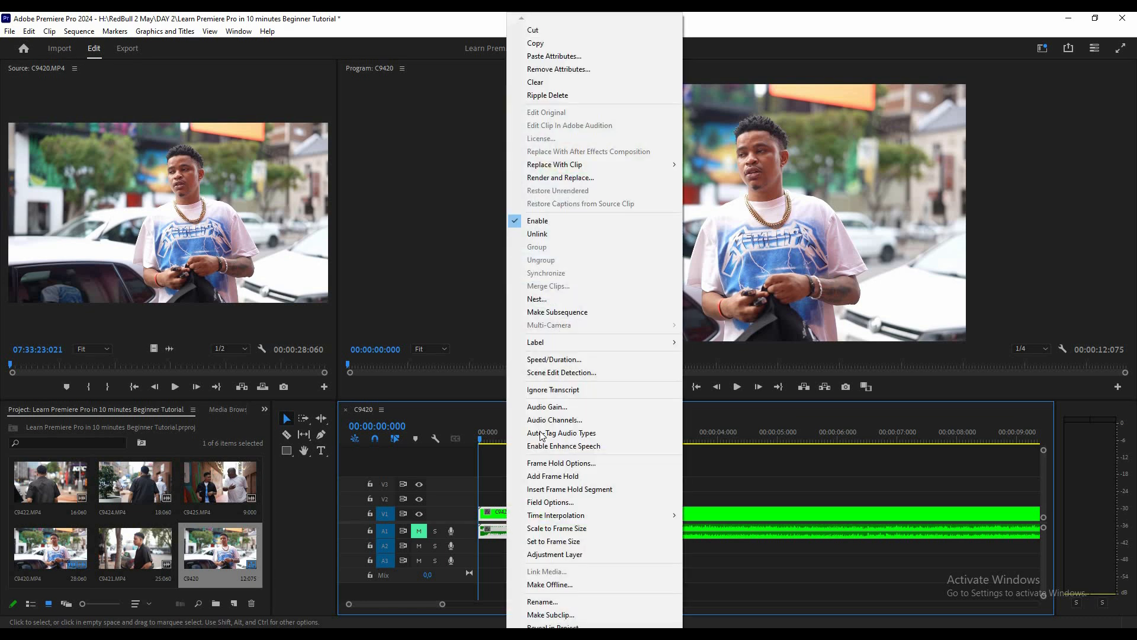
{"action": "left_click", "coordinate": [547, 360]}
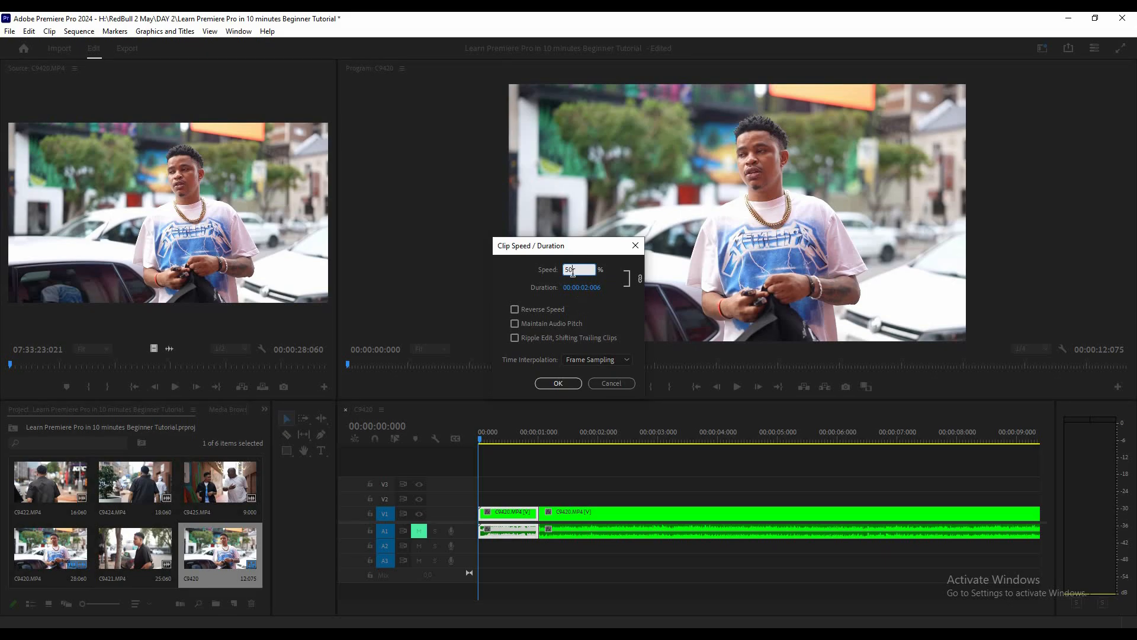
{"action": "left_click", "coordinate": [595, 362]}
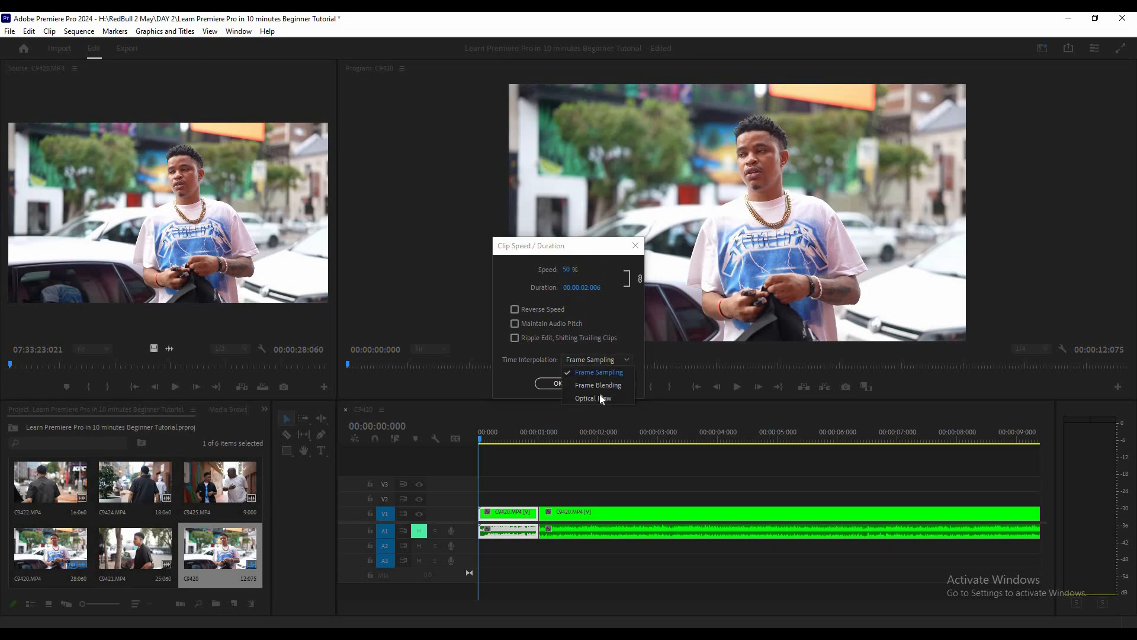
{"action": "left_click", "coordinate": [571, 388]}
{"action": "left_click", "coordinate": [568, 384]}
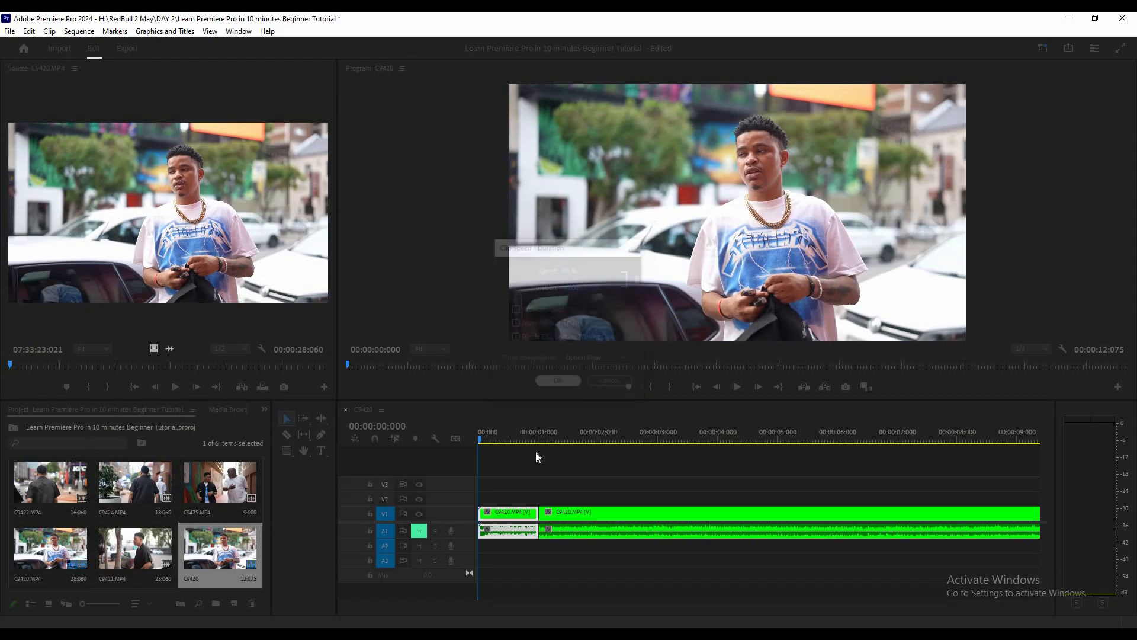
- Play the slowed first segment, then replay it from the sequence start
{"action": "key", "text": "space"}
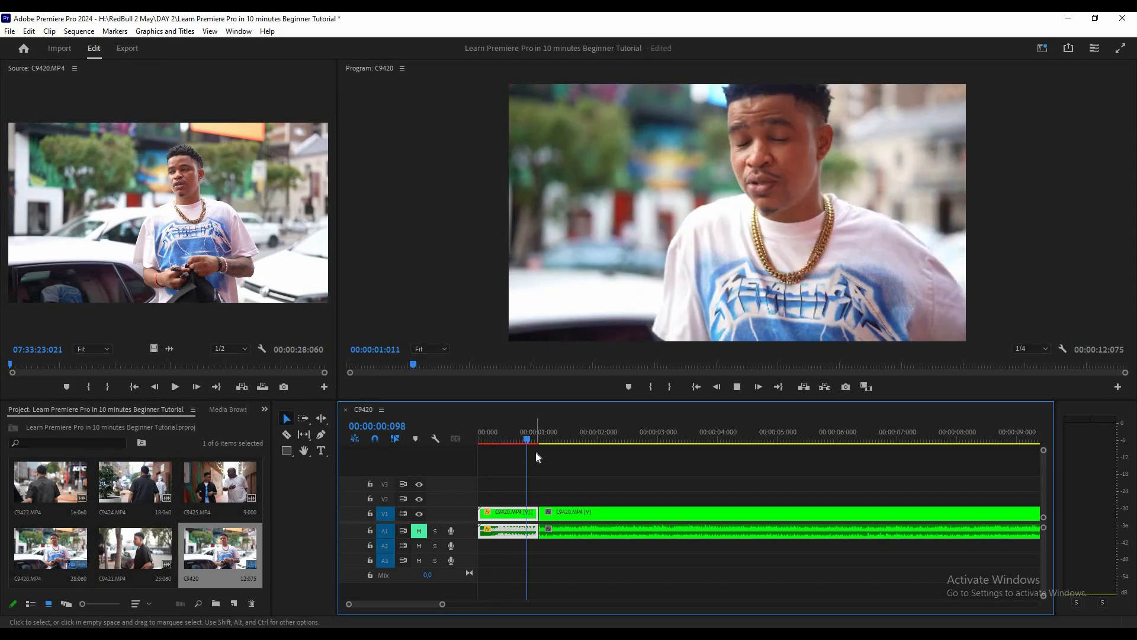
{"action": "left_click_drag", "start_coordinate": [507, 439], "coordinate": [442, 439]}
{"action": "key", "text": "space"}
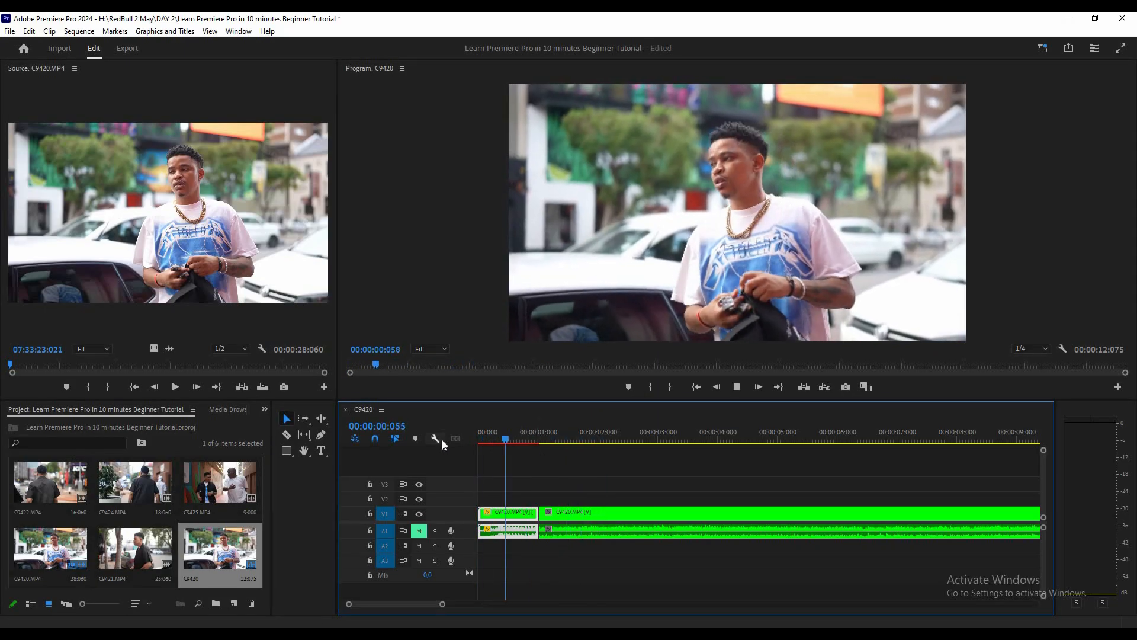
- Slow the second C9420 segment to 50 % speed with Optical Flow time interpolation
{"action": "left_click", "coordinate": [581, 510]}
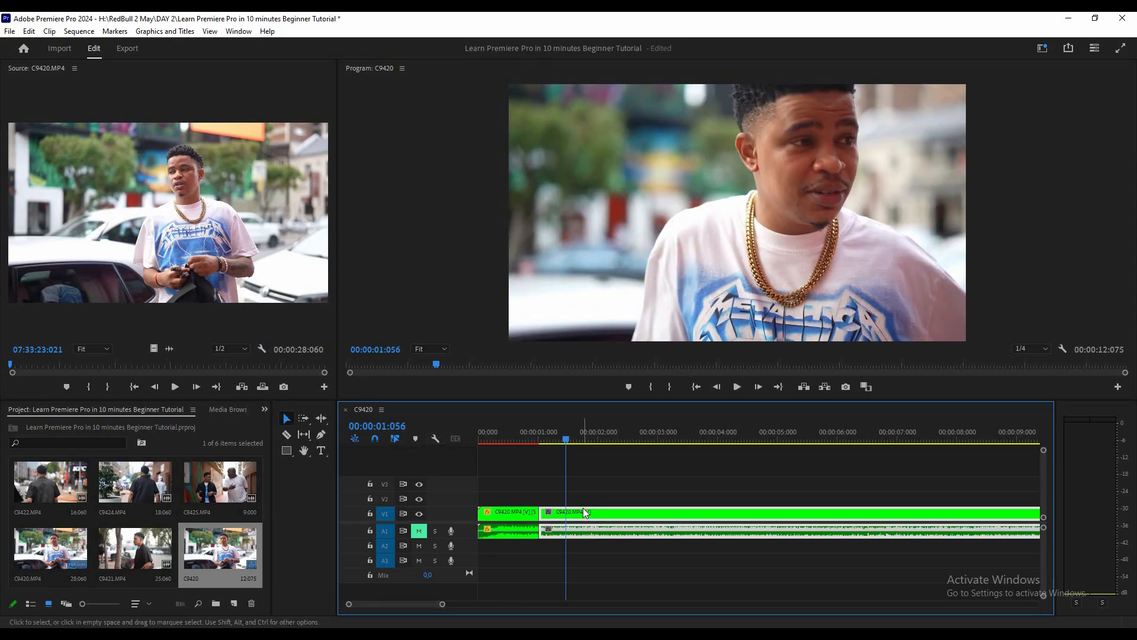
{"action": "right_click", "coordinate": [583, 507]}
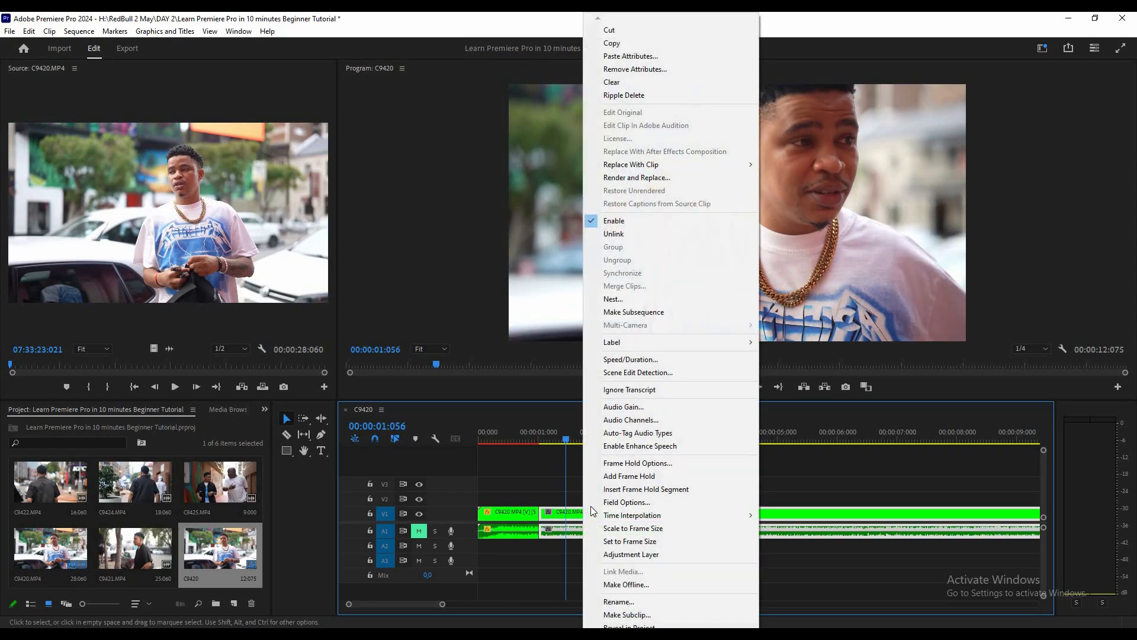
{"action": "left_click", "coordinate": [646, 360]}
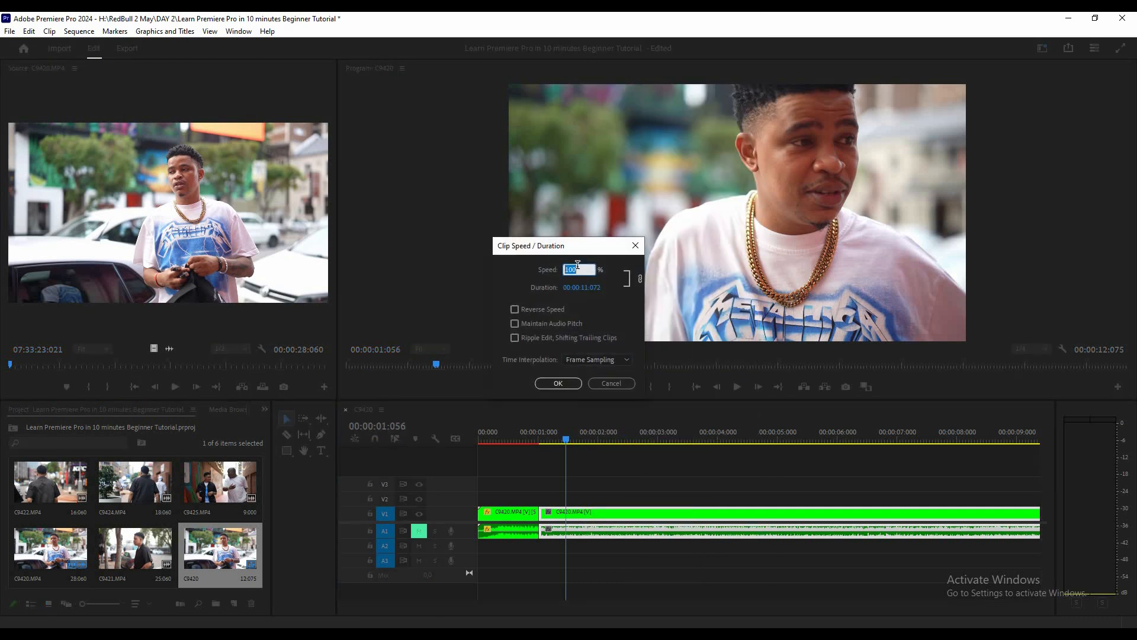
{"action": "type", "text": "50"}
{"action": "left_click", "coordinate": [584, 360]}
{"action": "left_click", "coordinate": [581, 396]}
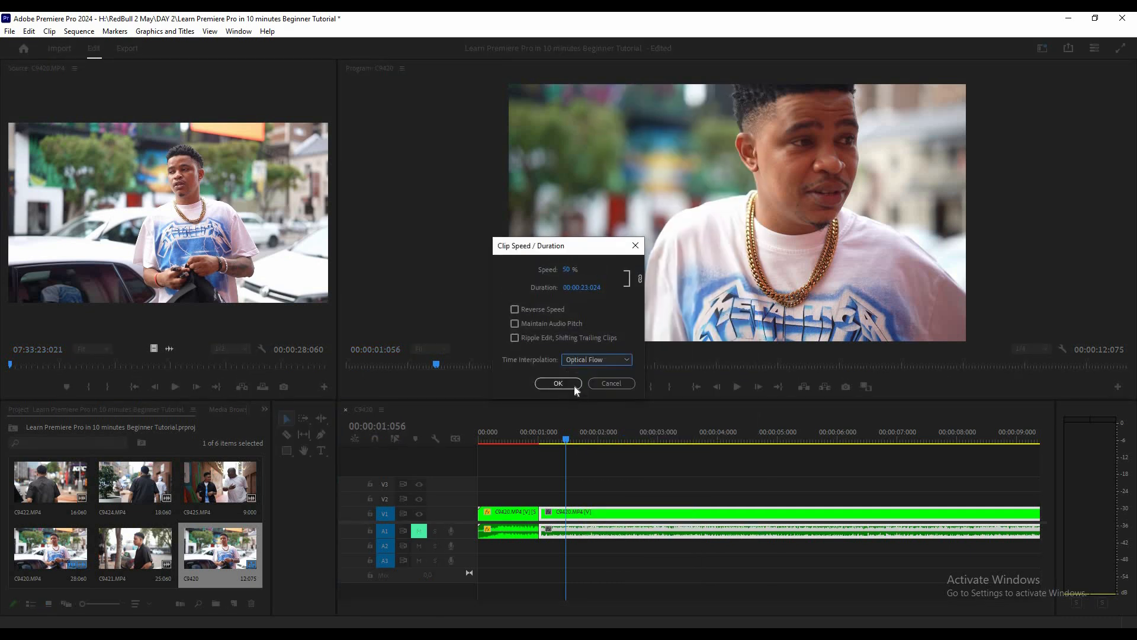
{"action": "left_click", "coordinate": [558, 384]}
- Play both slowed segments from the sequence start to check the motion across the join
{"action": "left_click_drag", "start_coordinate": [490, 437], "coordinate": [447, 436]}
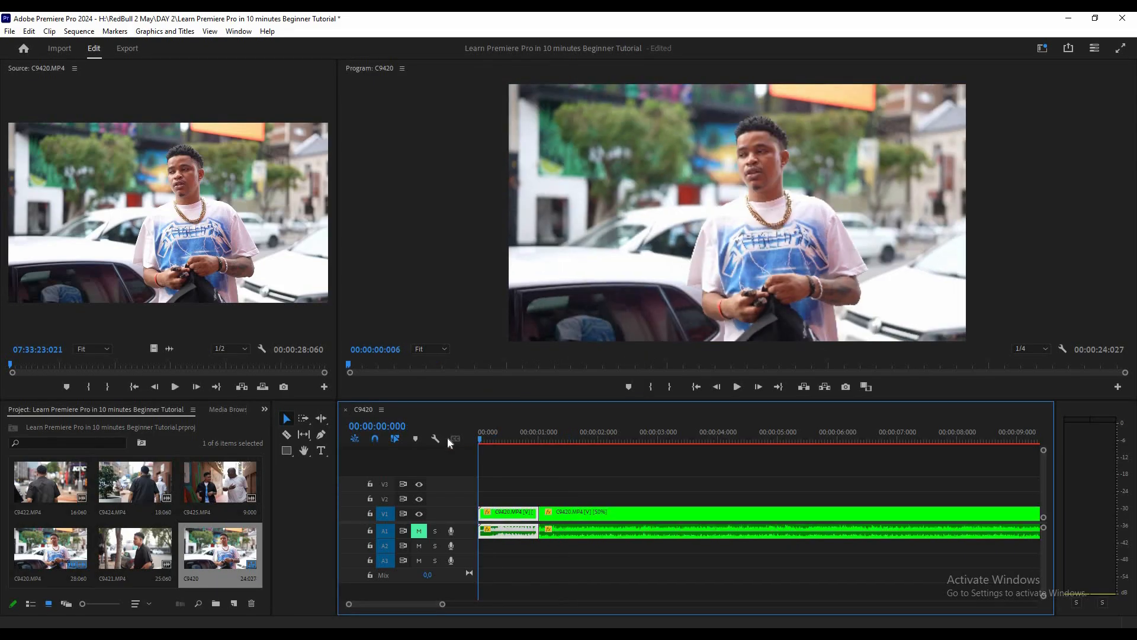
{"action": "key", "text": "space"}
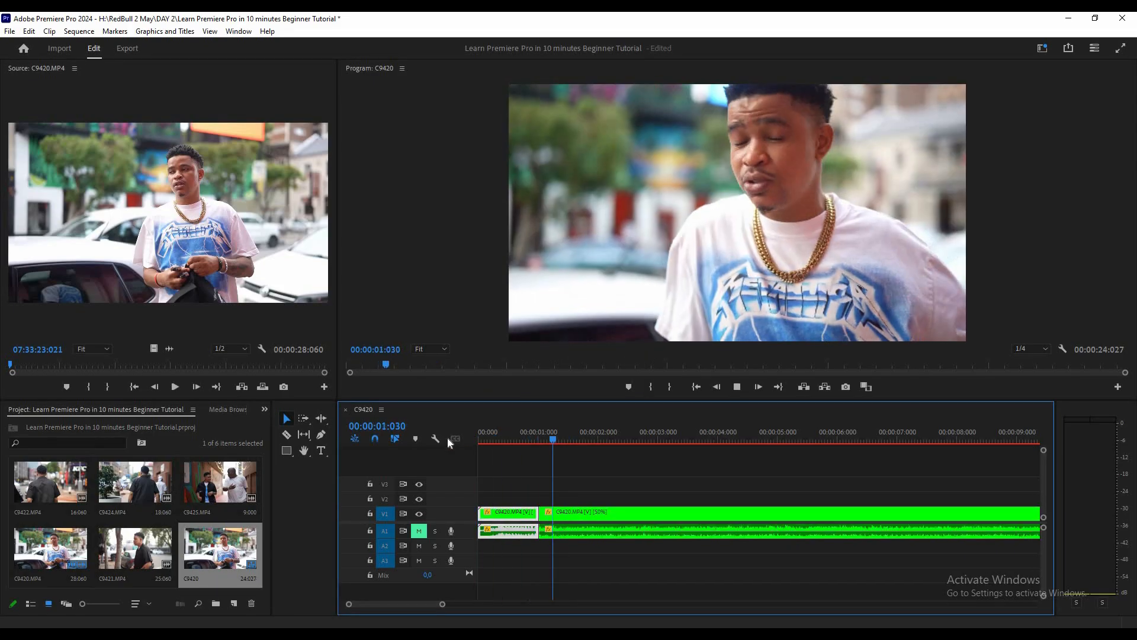
{"action": "key", "text": "space"}
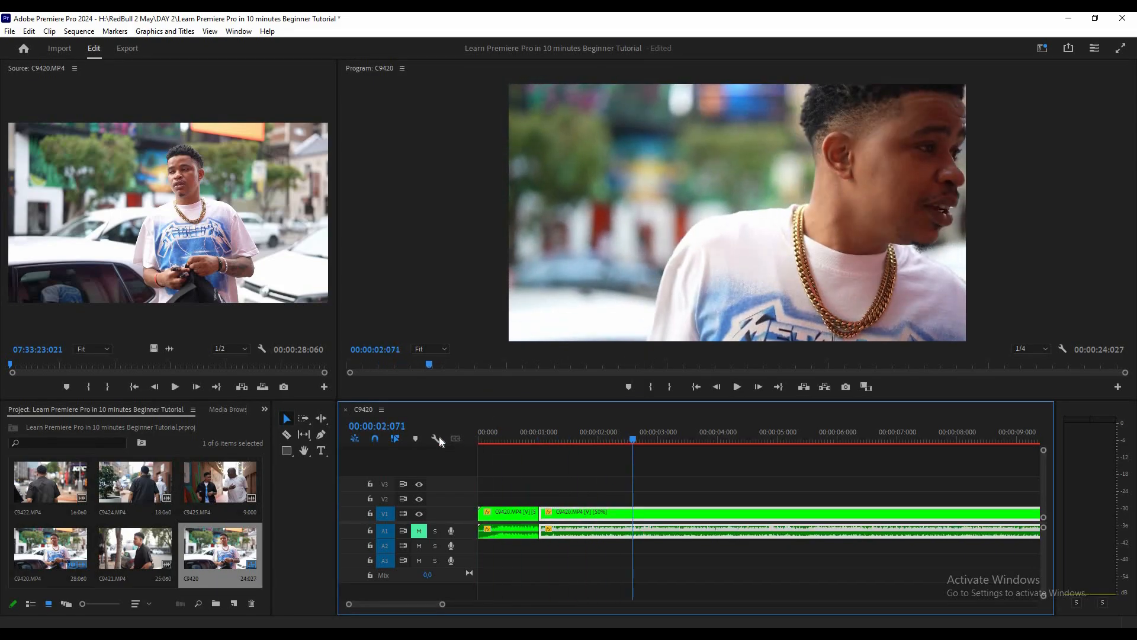
- Replay from the sequence start to 00:00:01:110 and split the second segment there with the Razor tool
{"action": "key", "text": "Home"}
{"action": "key", "text": "space"}
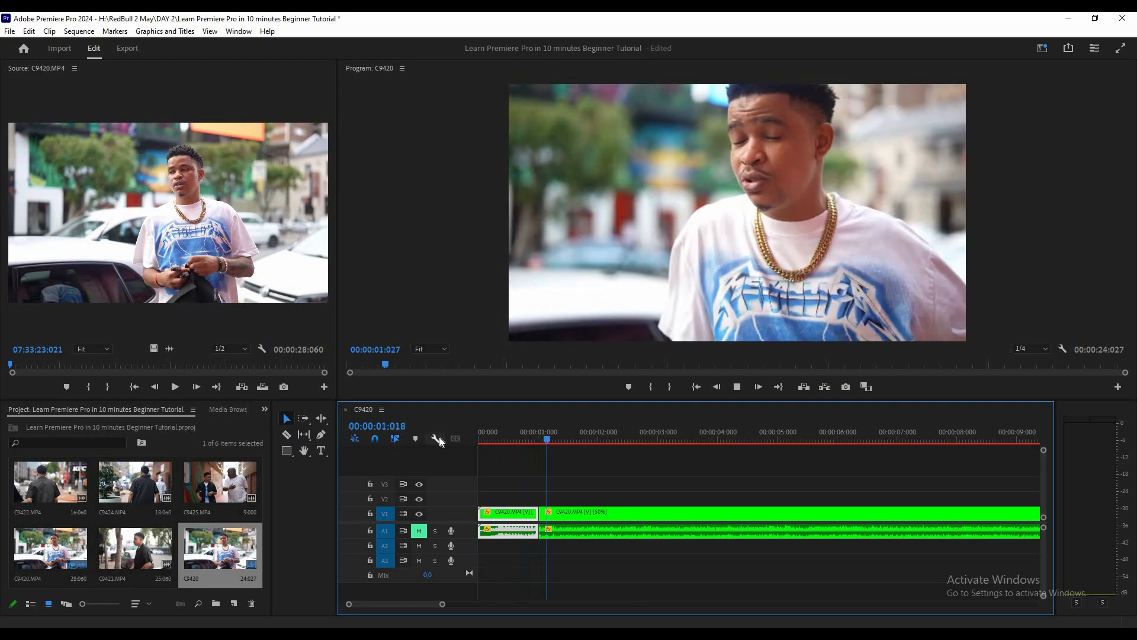
{"action": "key", "text": "space"}
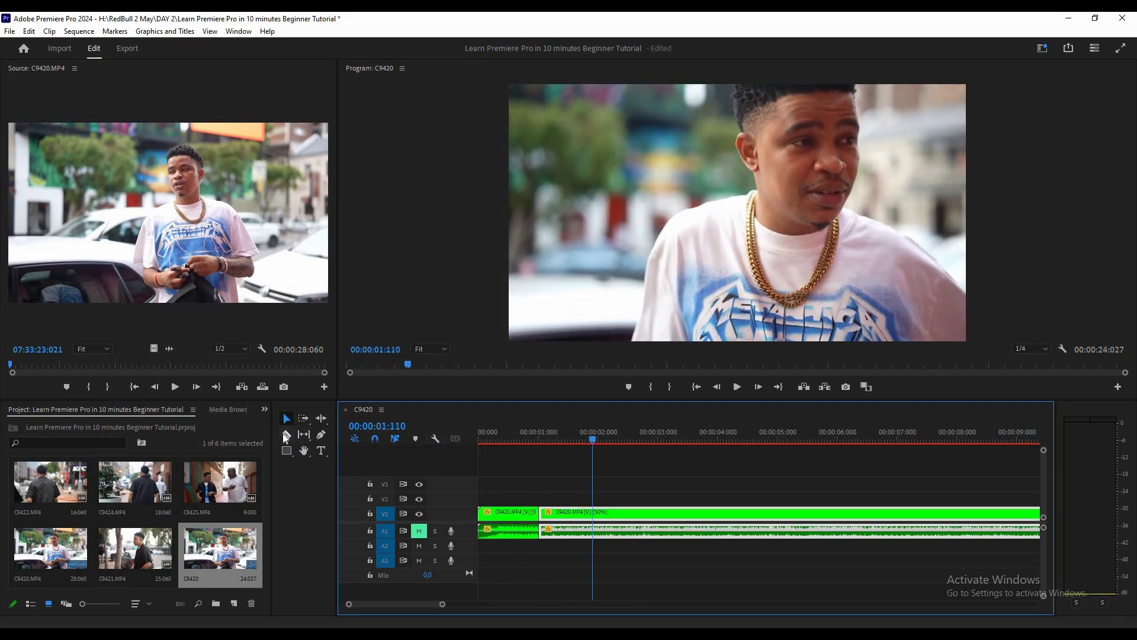
{"action": "left_click", "coordinate": [286, 435]}
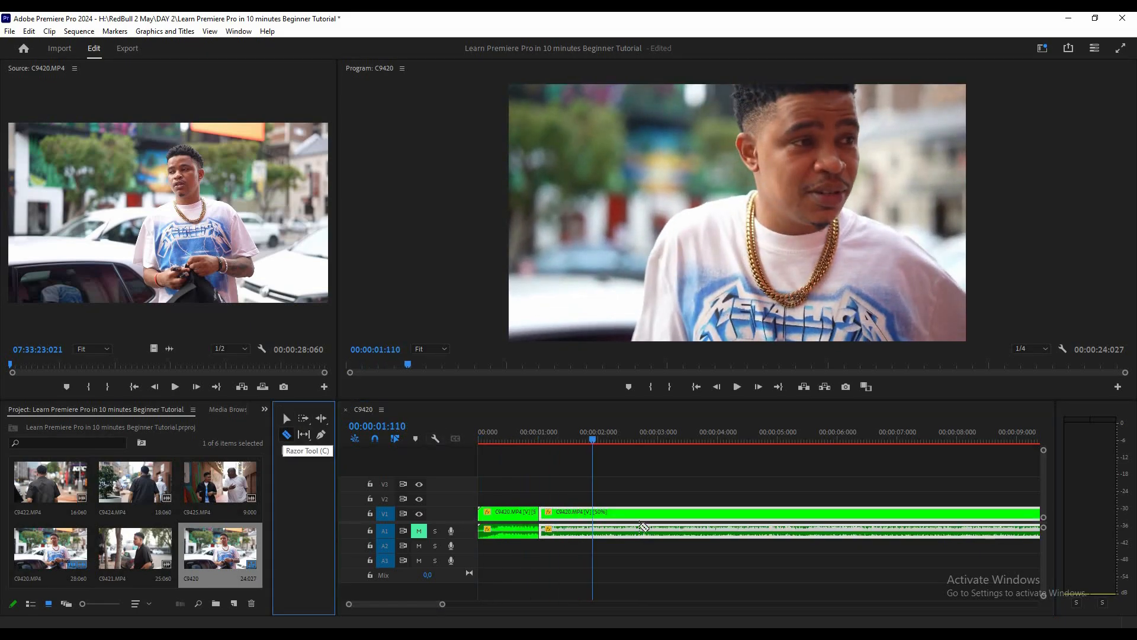
{"action": "left_click", "coordinate": [593, 512]}
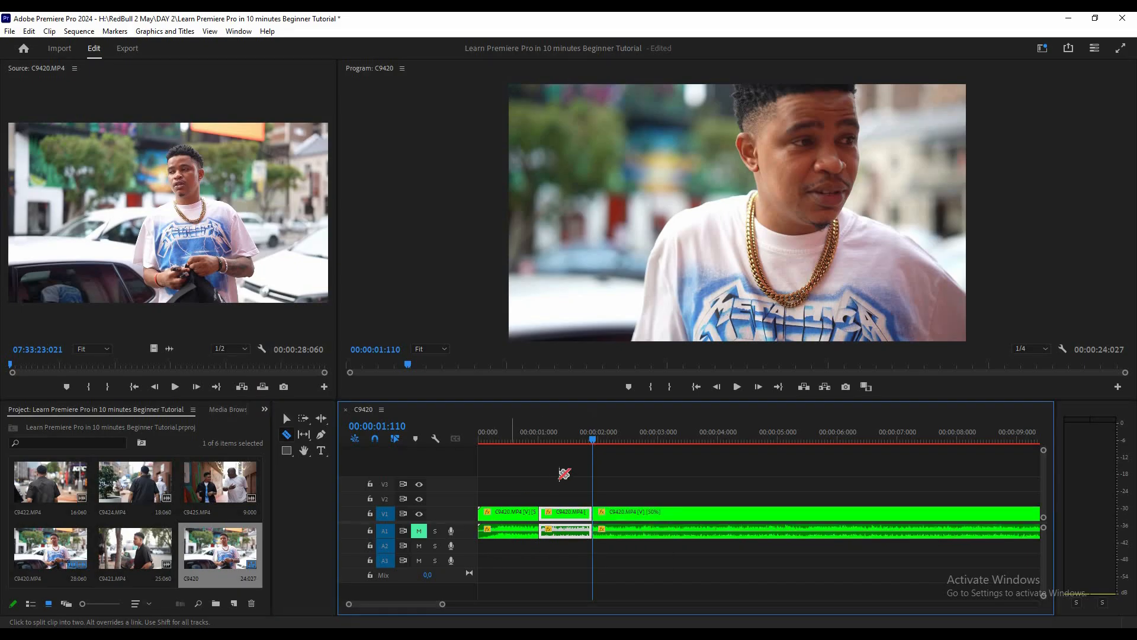
- Play on past the new cut and stop the playhead at 00:00:06:071
{"action": "key", "text": "space"}
{"action": "left_click", "coordinate": [288, 418]}
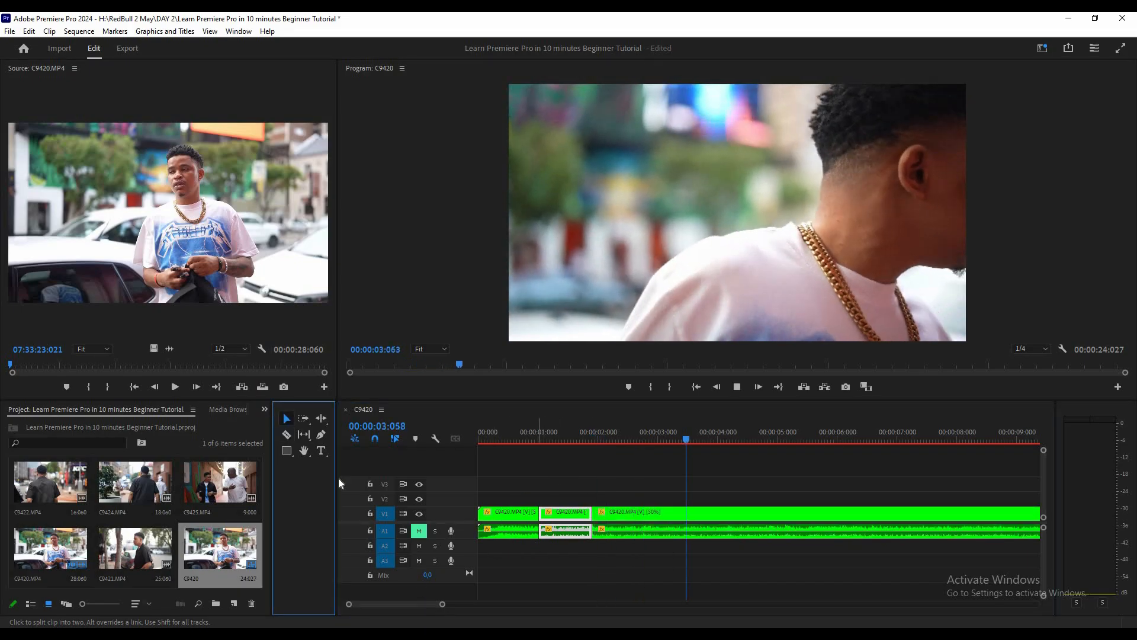
{"action": "left_click_drag", "start_coordinate": [444, 605], "coordinate": [481, 599]}
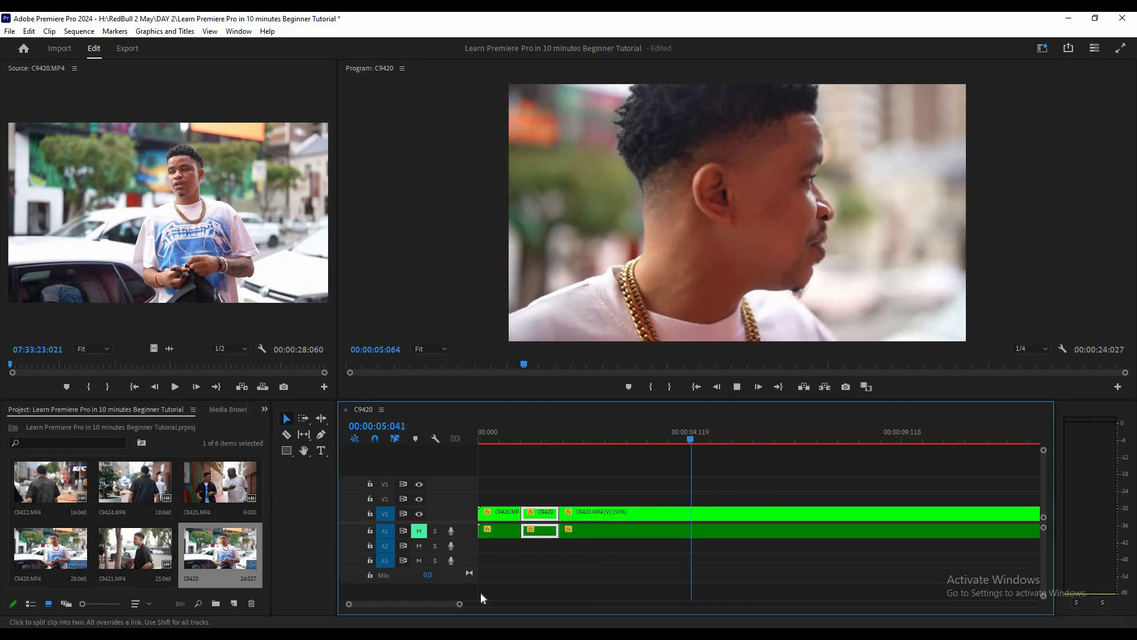
{"action": "key", "text": "space"}
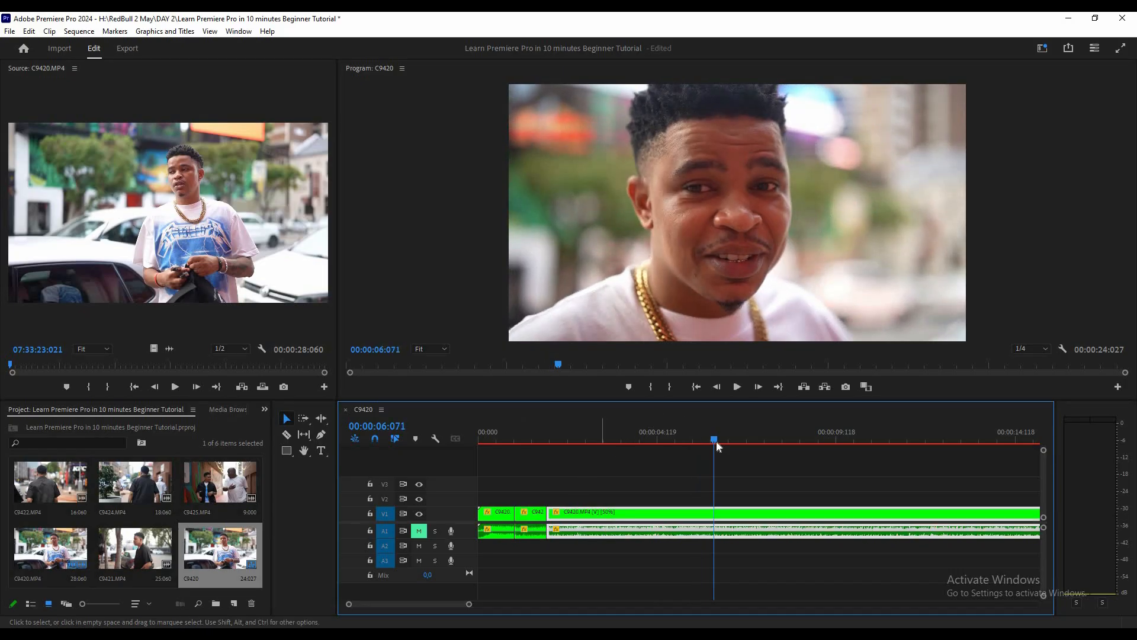
- Try trimming the start of the last segment to the playhead at 00:00:06:071, and undo the trim
{"action": "left_click", "coordinate": [554, 513]}
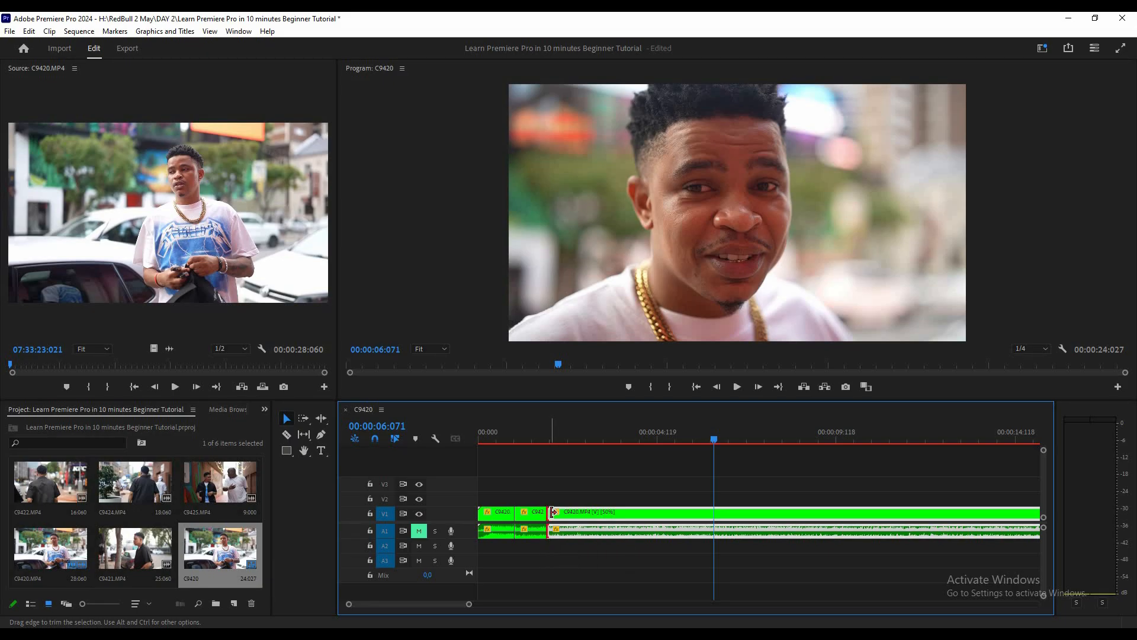
{"action": "left_click_drag", "start_coordinate": [552, 512], "coordinate": [722, 515]}
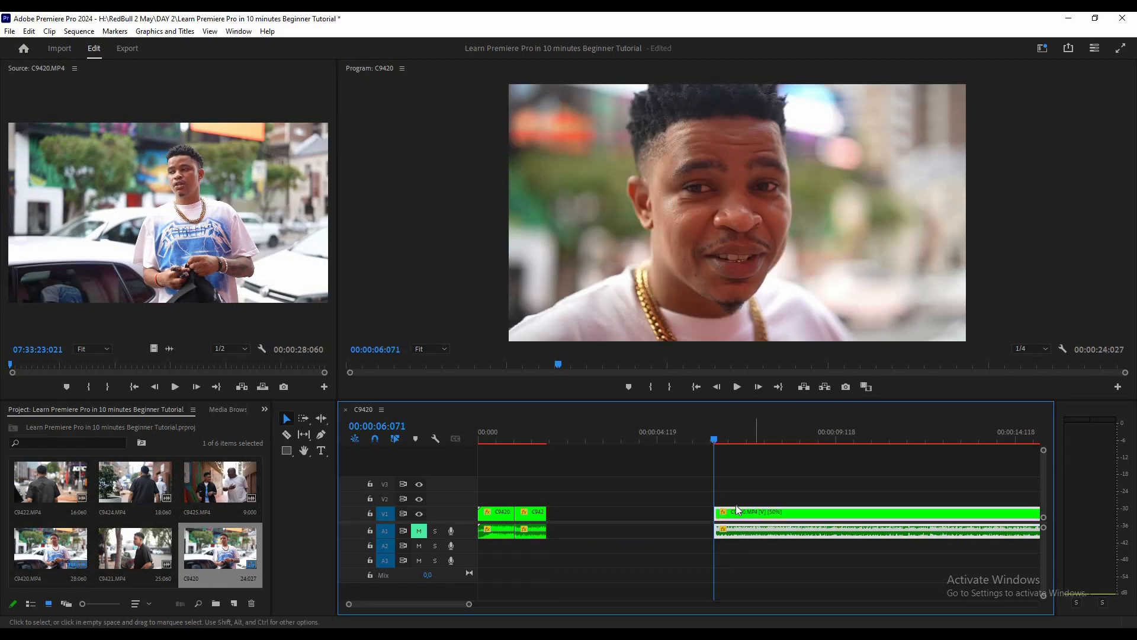
{"action": "left_click", "coordinate": [34, 32]}
{"action": "left_click", "coordinate": [38, 45]}
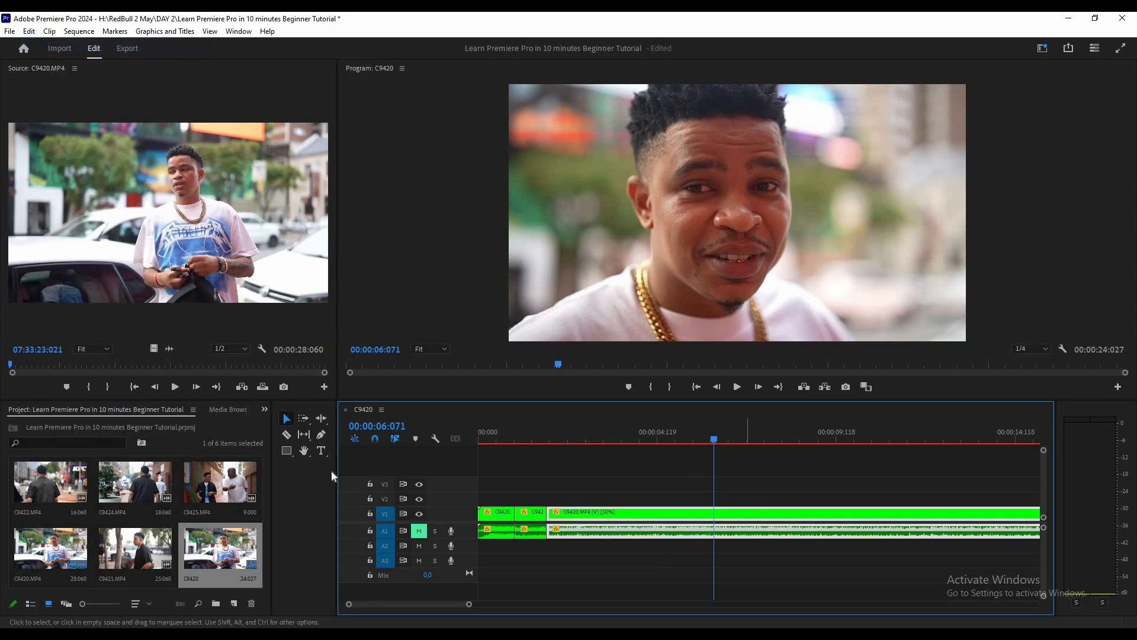
- Razor off and remove the part of the last segment before 00:00:06:071, and close the gap with the remaining clip
{"action": "left_click", "coordinate": [288, 435]}
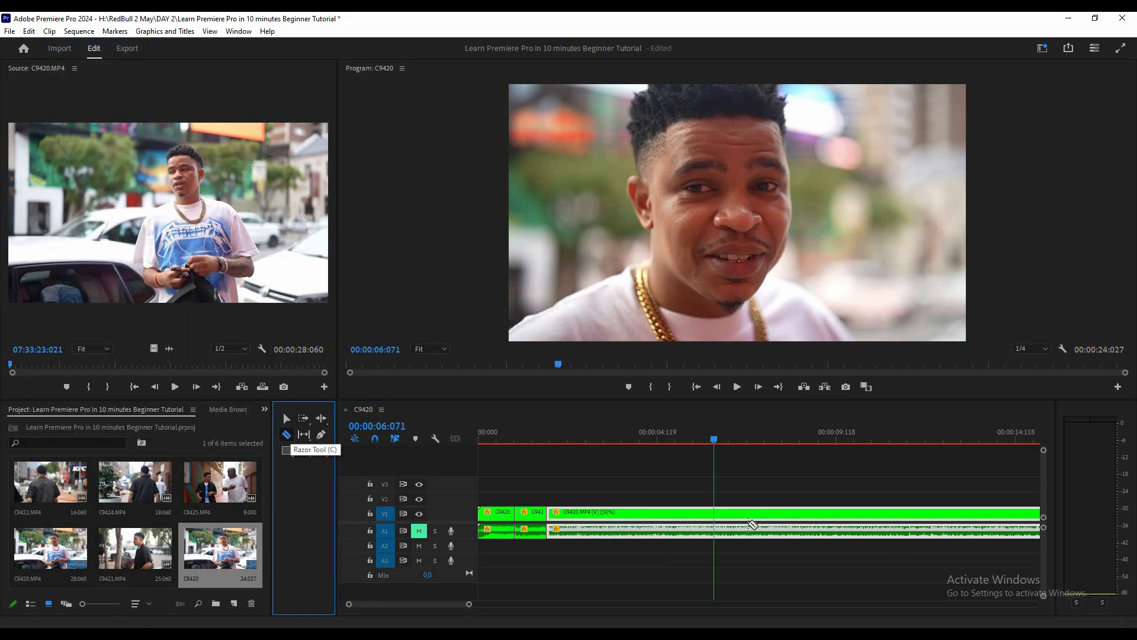
{"action": "left_click", "coordinate": [717, 514]}
{"action": "right_click", "coordinate": [653, 514]}
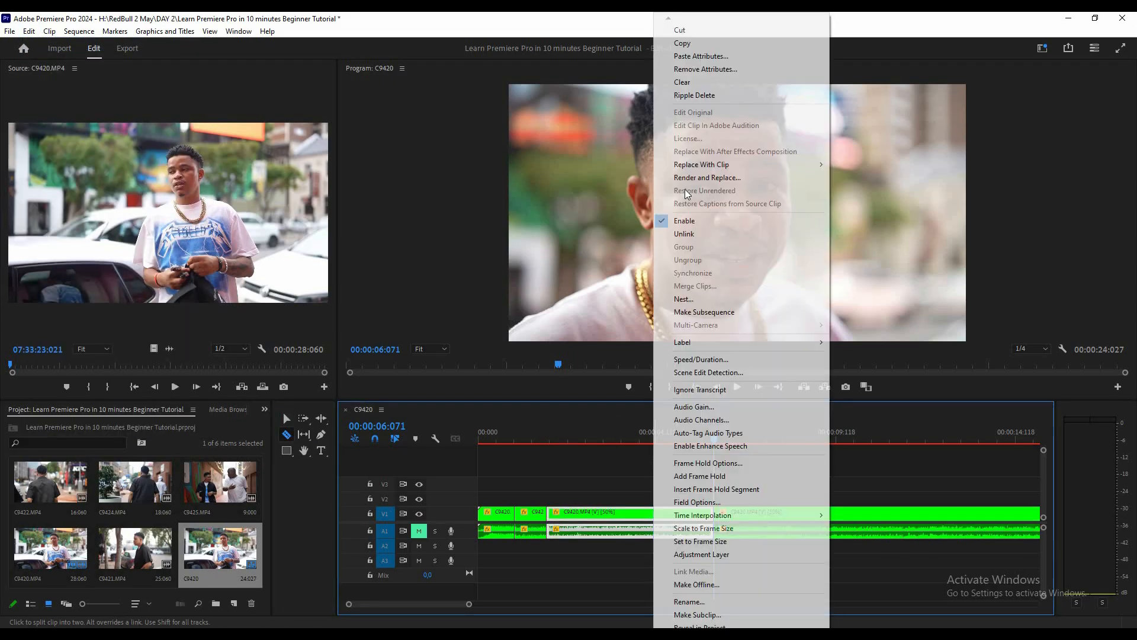
{"action": "left_click", "coordinate": [681, 29]}
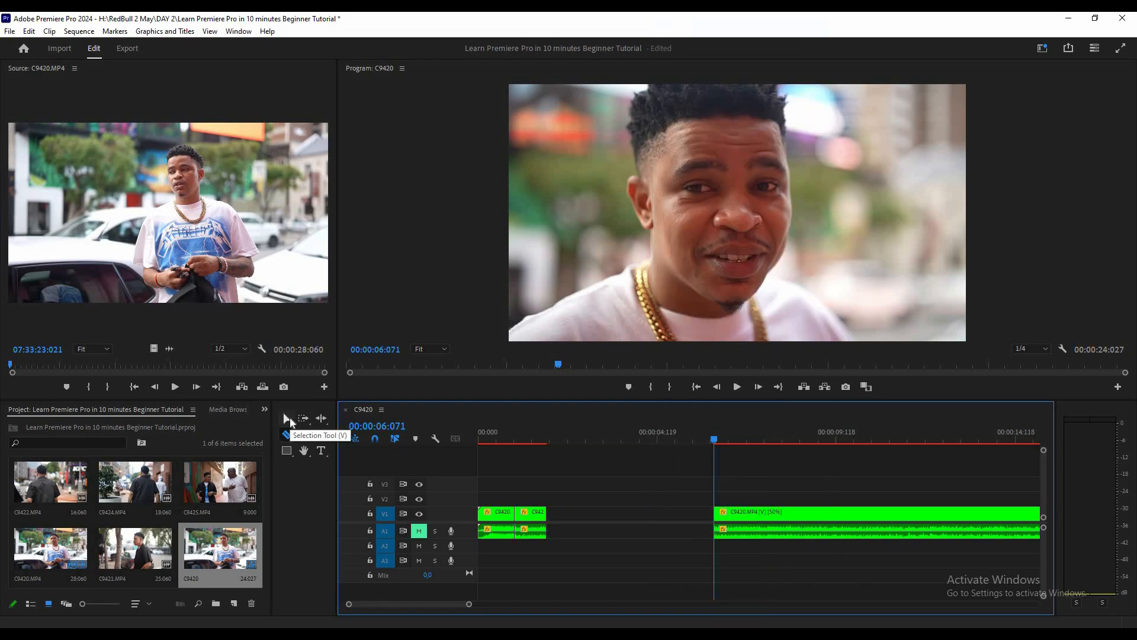
{"action": "left_click", "coordinate": [289, 418]}
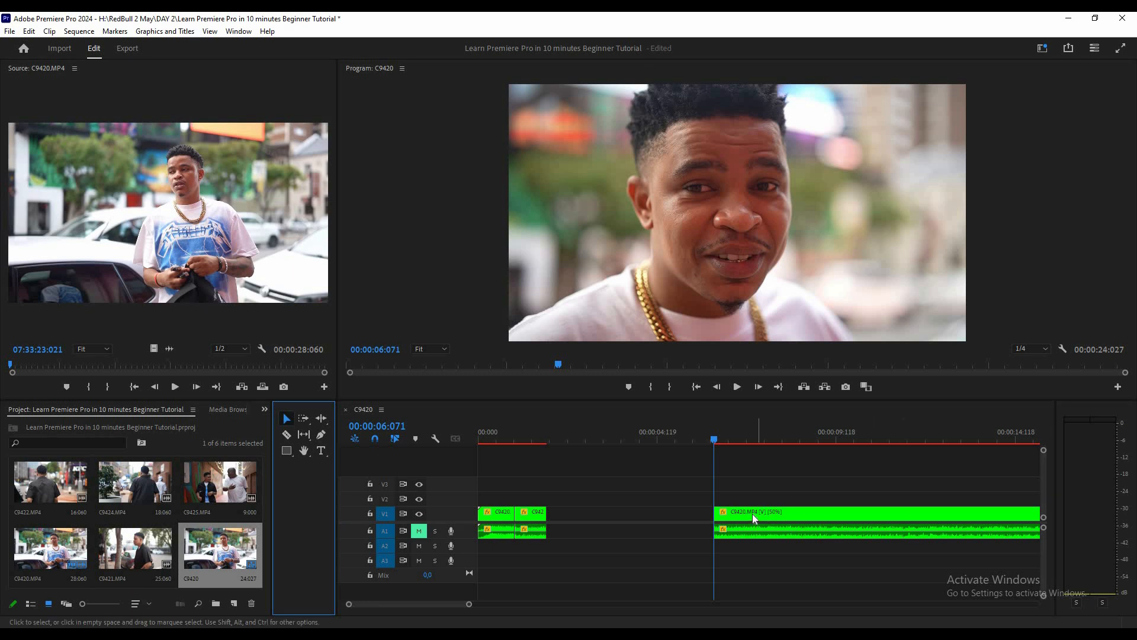
{"action": "left_click_drag", "start_coordinate": [753, 513], "coordinate": [572, 514]}
- Play the sequence from the start across the joins and stop the playhead at 00:00:02:105
{"action": "key", "text": "Home"}
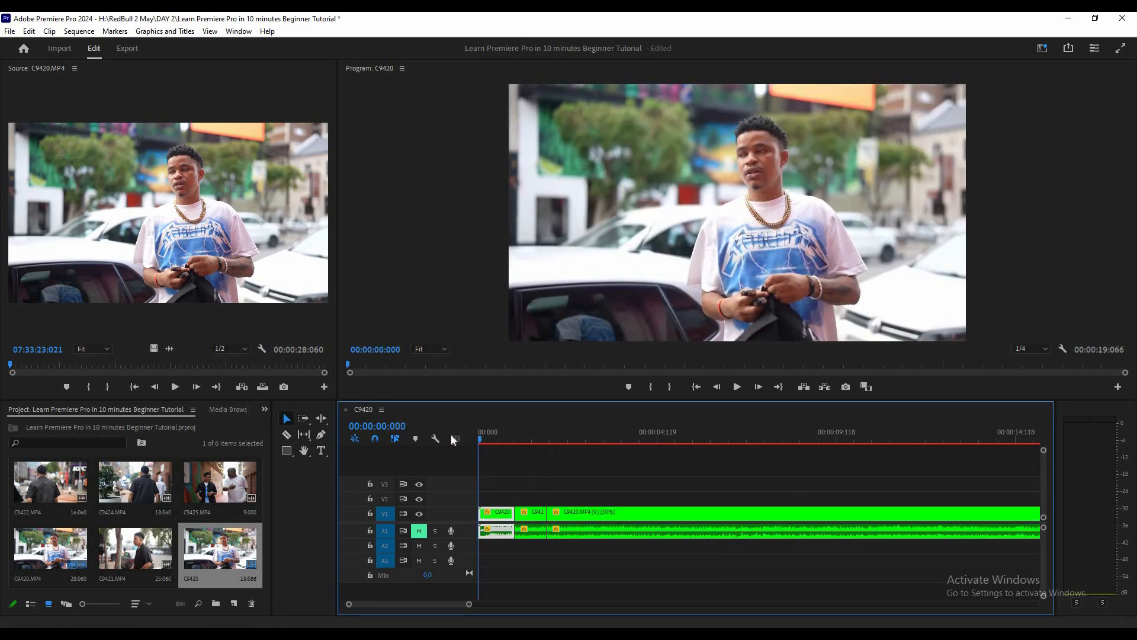
{"action": "key", "text": "space"}
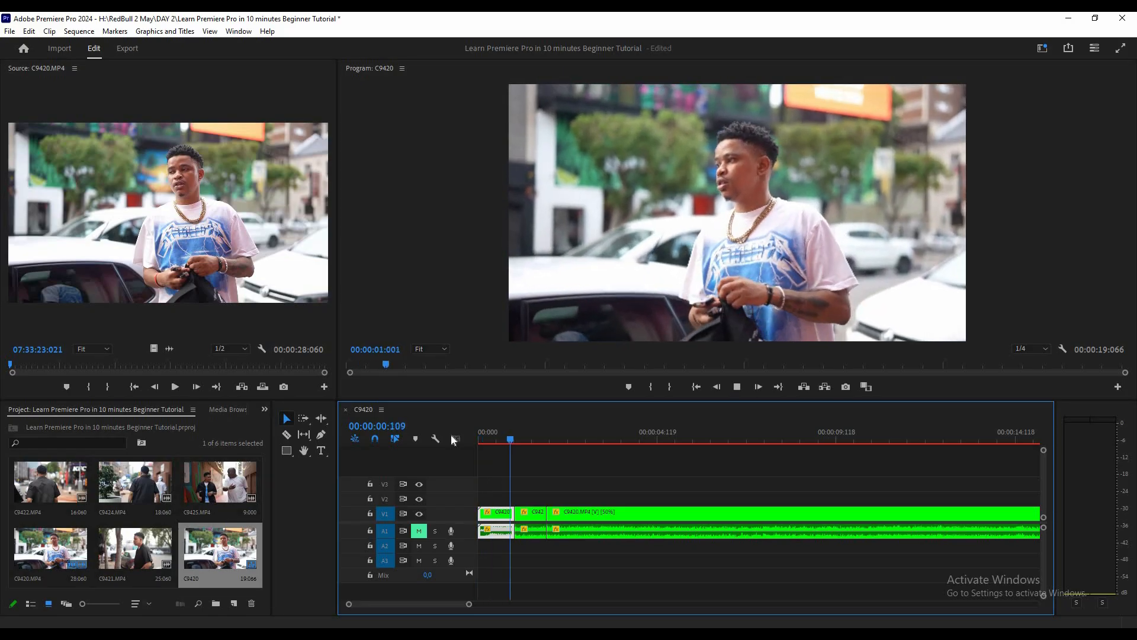
{"action": "left_click", "coordinate": [550, 513]}
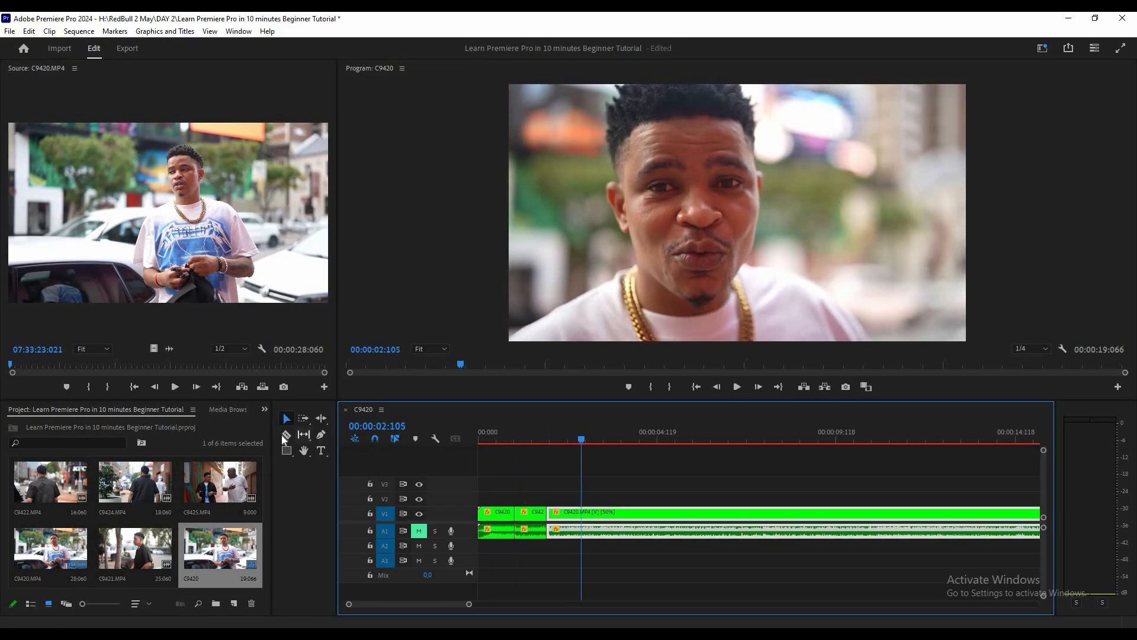
- Razor off and remove the part of the last segment before 00:00:02:105, and move the remainder against the second segment
{"action": "left_click", "coordinate": [286, 434]}
{"action": "left_click", "coordinate": [582, 513]}
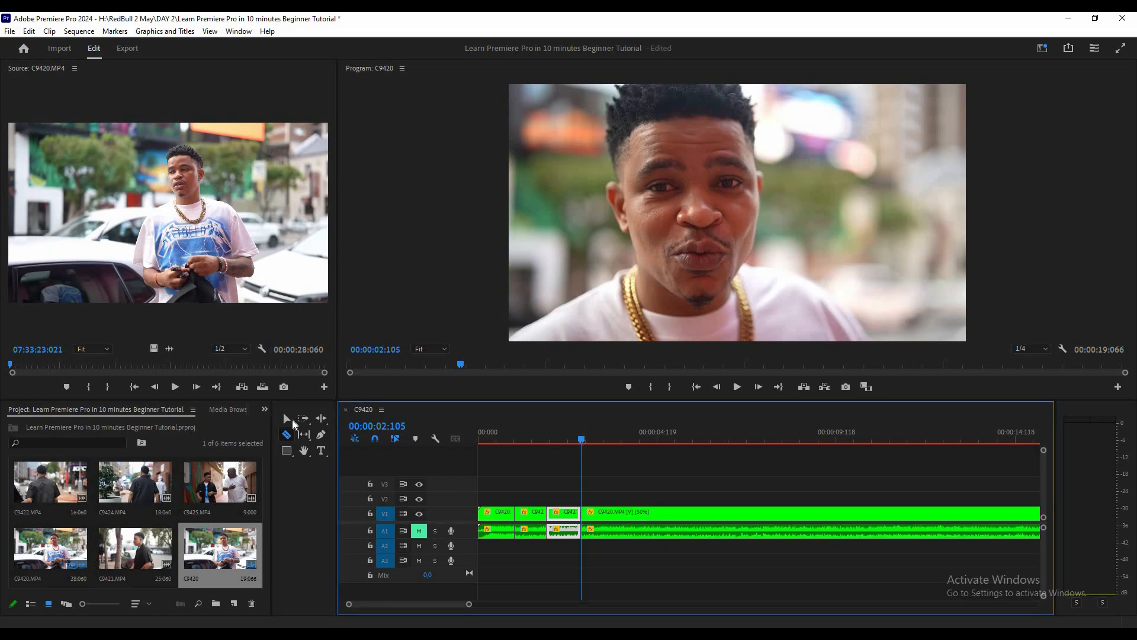
{"action": "left_click", "coordinate": [286, 418]}
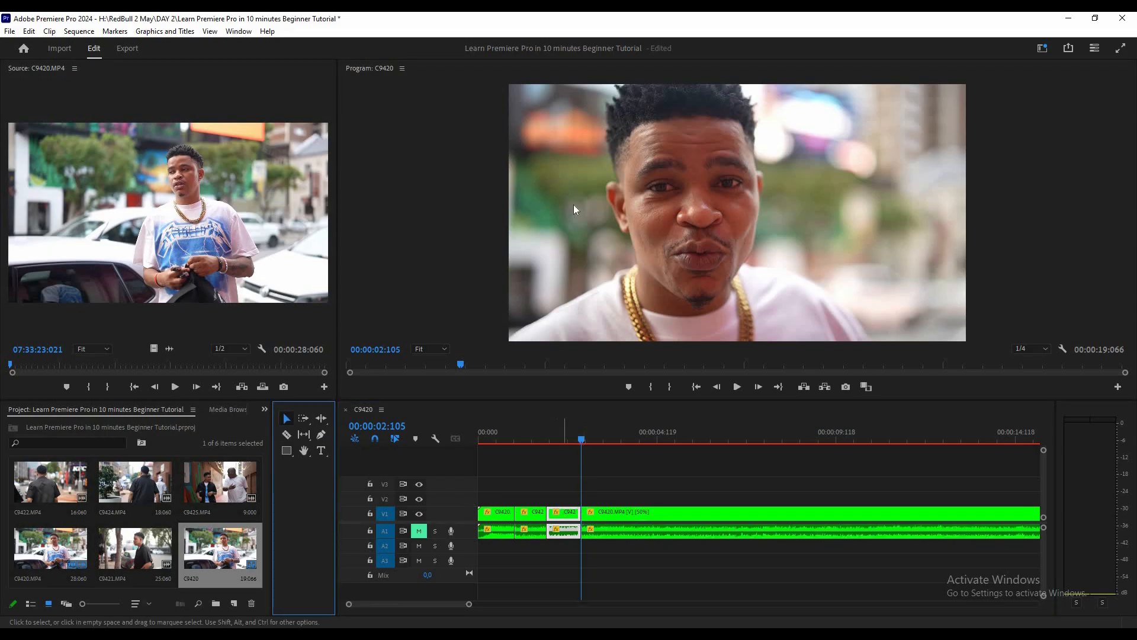
{"action": "right_click", "coordinate": [562, 513]}
{"action": "left_click", "coordinate": [595, 30]}
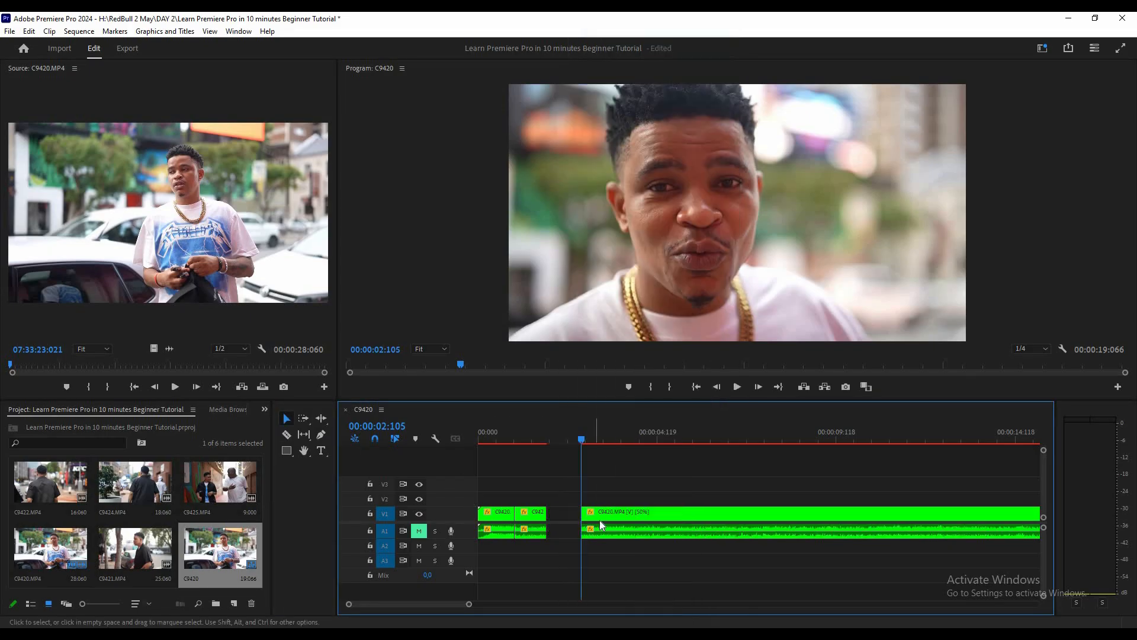
{"action": "left_click_drag", "start_coordinate": [600, 520], "coordinate": [564, 516]}
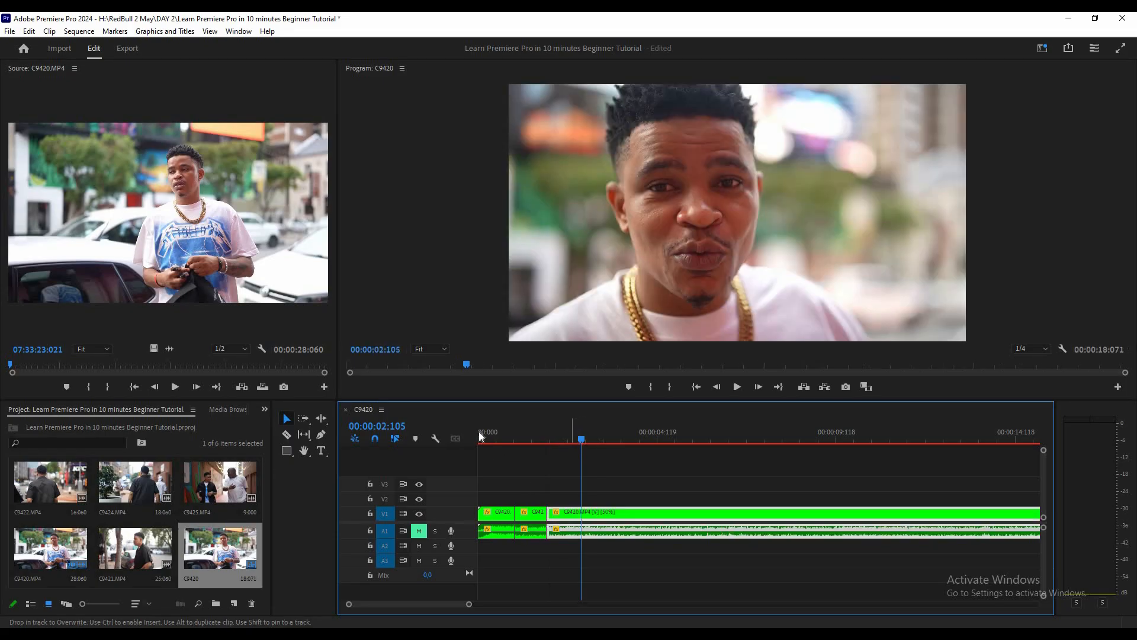
- Play from the sequence start to 00:00:03:025 and split the last segment there with the Razor tool
{"action": "key", "text": "Home"}
{"action": "key", "text": "space"}
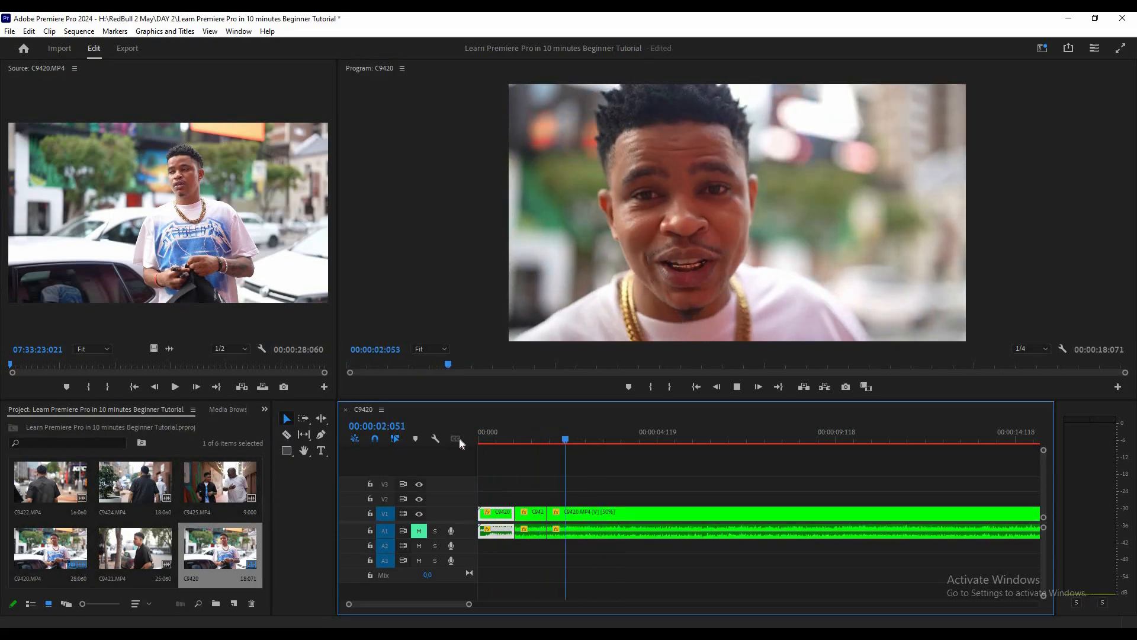
{"action": "key", "text": "space"}
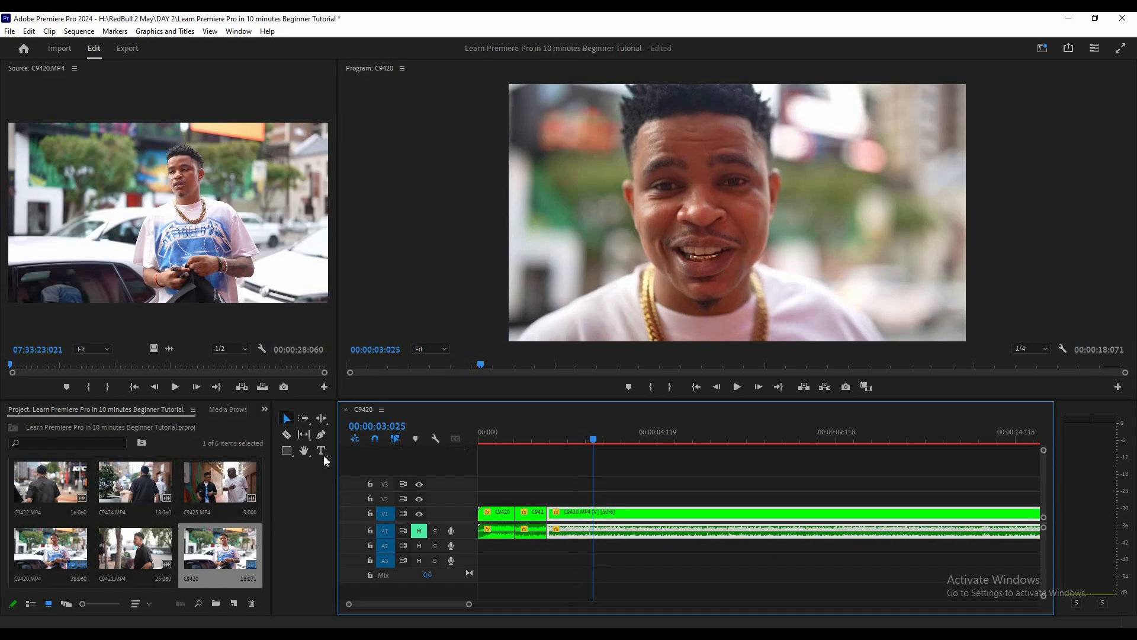
{"action": "left_click", "coordinate": [288, 437]}
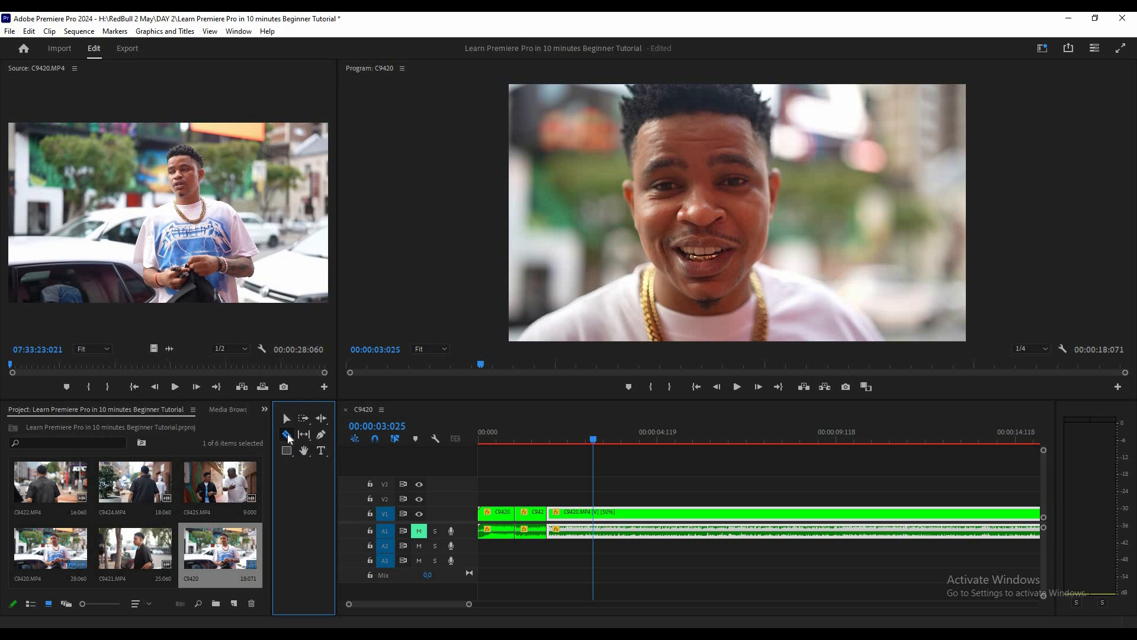
{"action": "left_click", "coordinate": [594, 516]}
- Play beyond the newest cut, review the laughing shot again and set the playhead at 00:00:06:074
{"action": "key", "text": "space"}
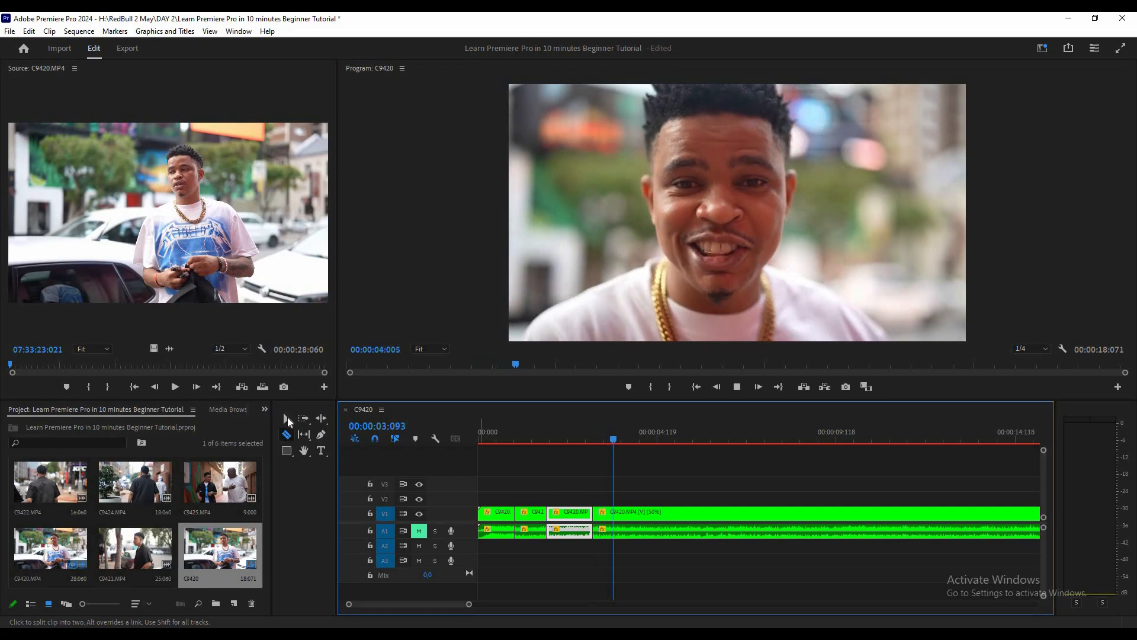
{"action": "left_click", "coordinate": [287, 418]}
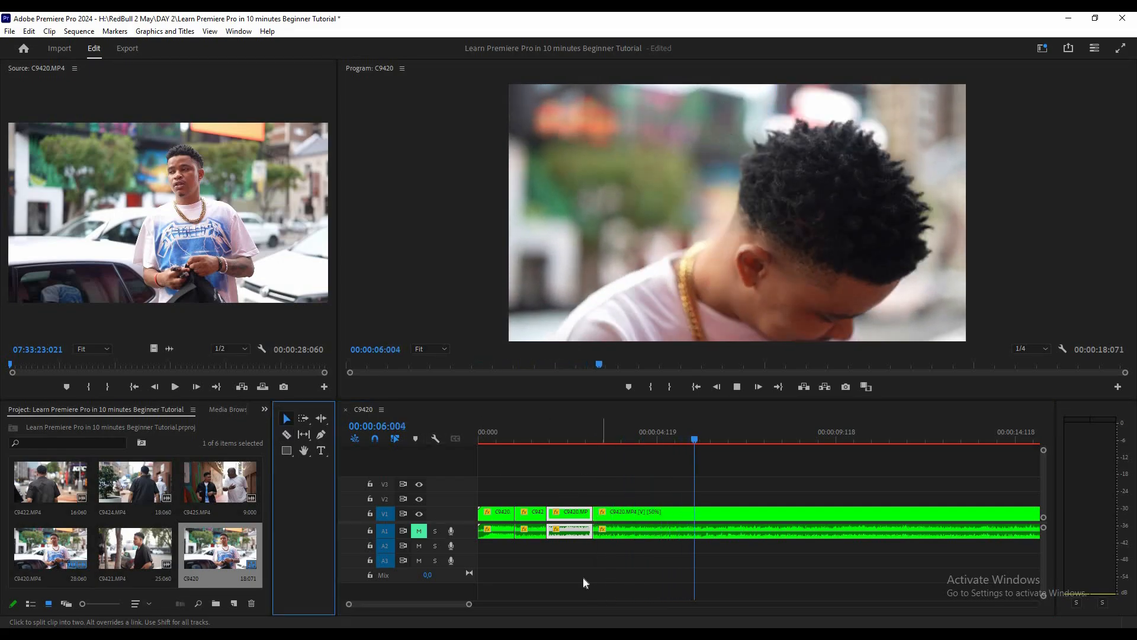
{"action": "left_click", "coordinate": [599, 509]}
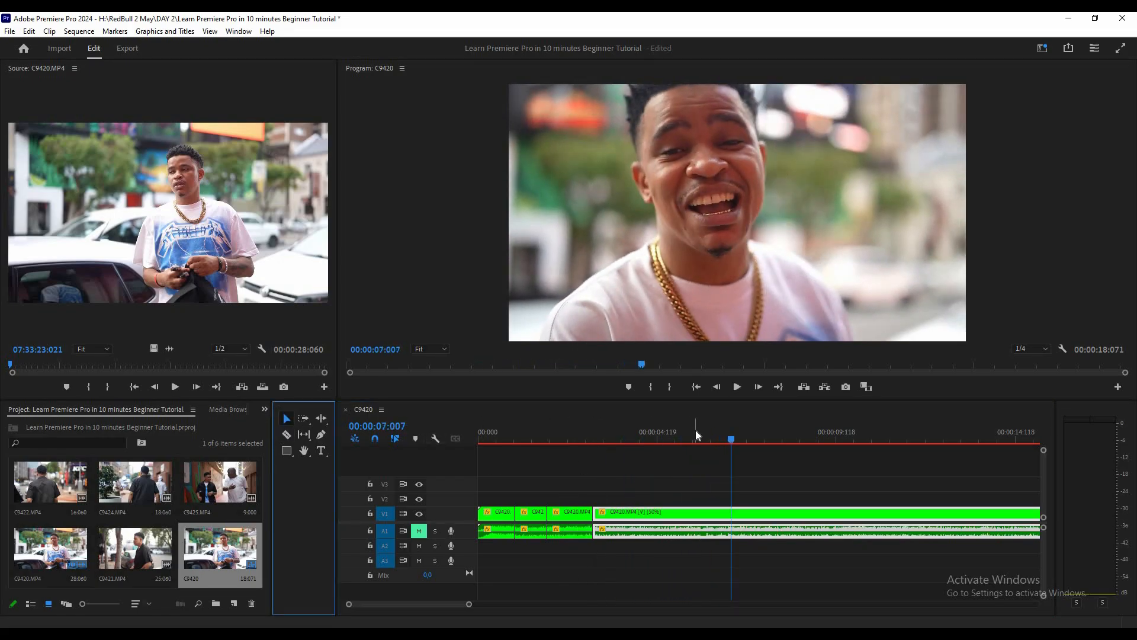
{"action": "left_click", "coordinate": [696, 430]}
{"action": "key", "text": "space"}
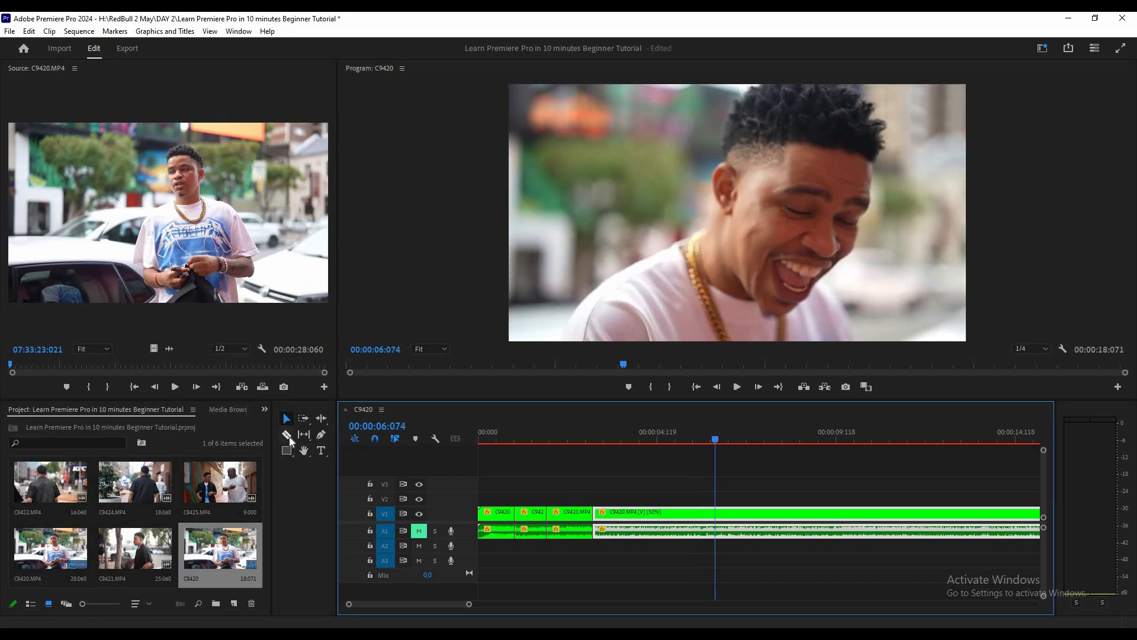
- Razor off and remove the part of the last segment before 00:00:06:074, and move the remainder against the third segment
{"action": "left_click", "coordinate": [288, 436]}
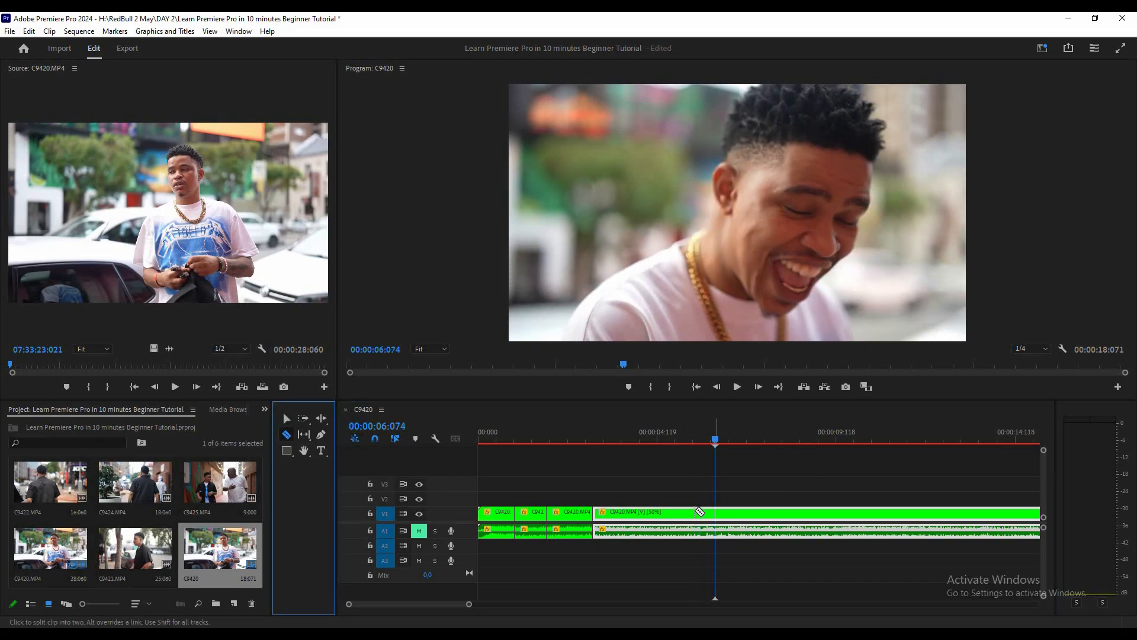
{"action": "left_click", "coordinate": [714, 513]}
{"action": "left_click", "coordinate": [287, 418]}
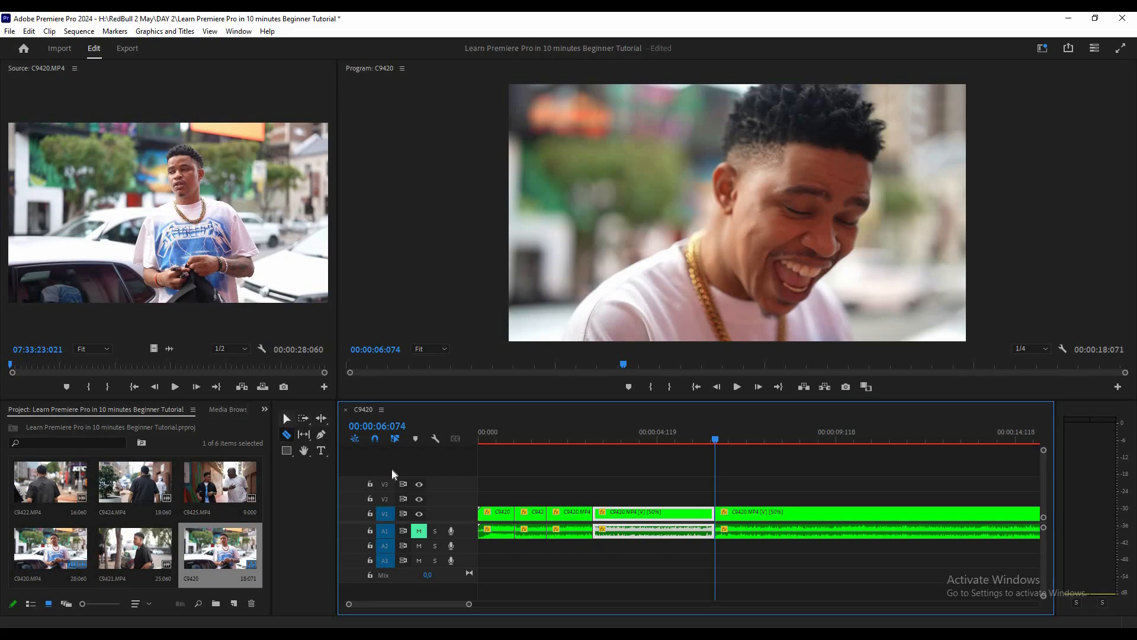
{"action": "right_click", "coordinate": [638, 515]}
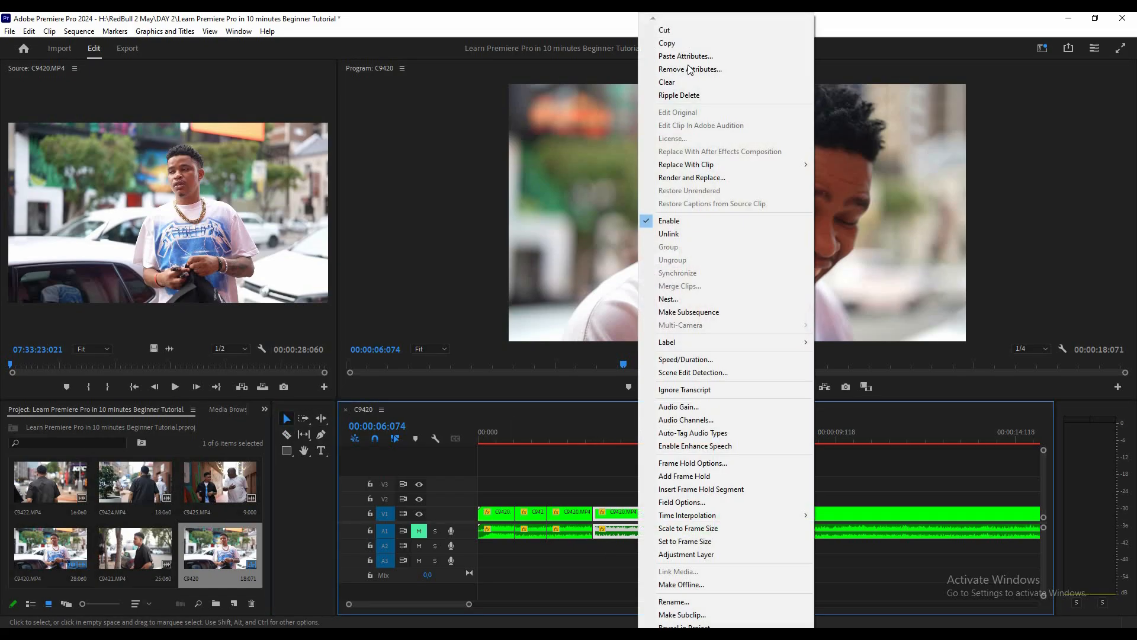
{"action": "left_click", "coordinate": [680, 33]}
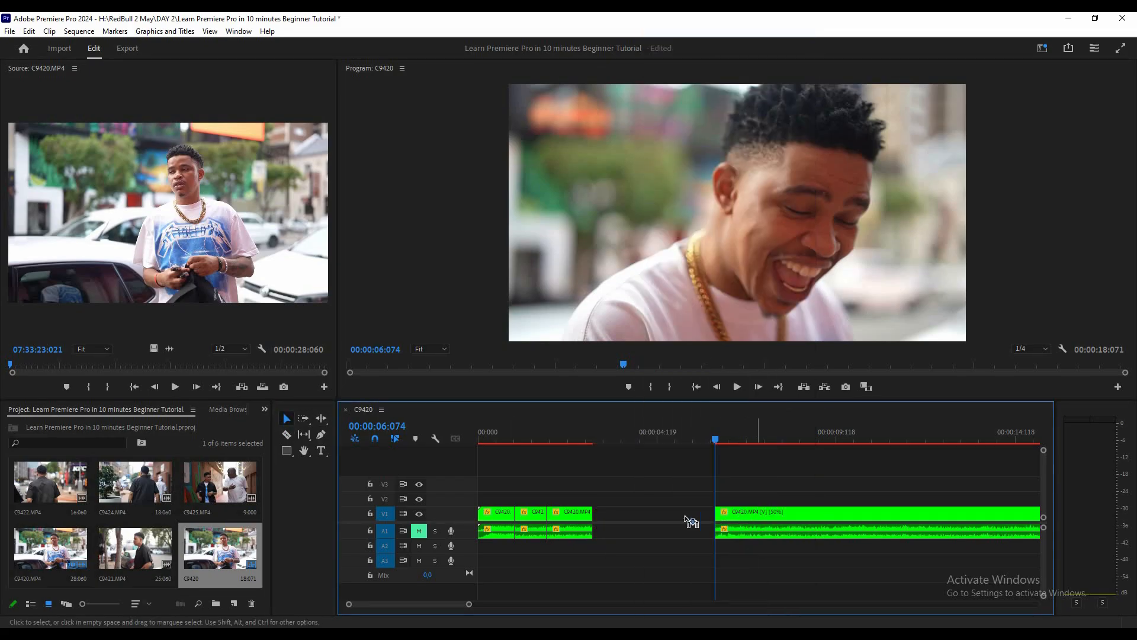
{"action": "left_click_drag", "start_coordinate": [759, 514], "coordinate": [638, 514]}
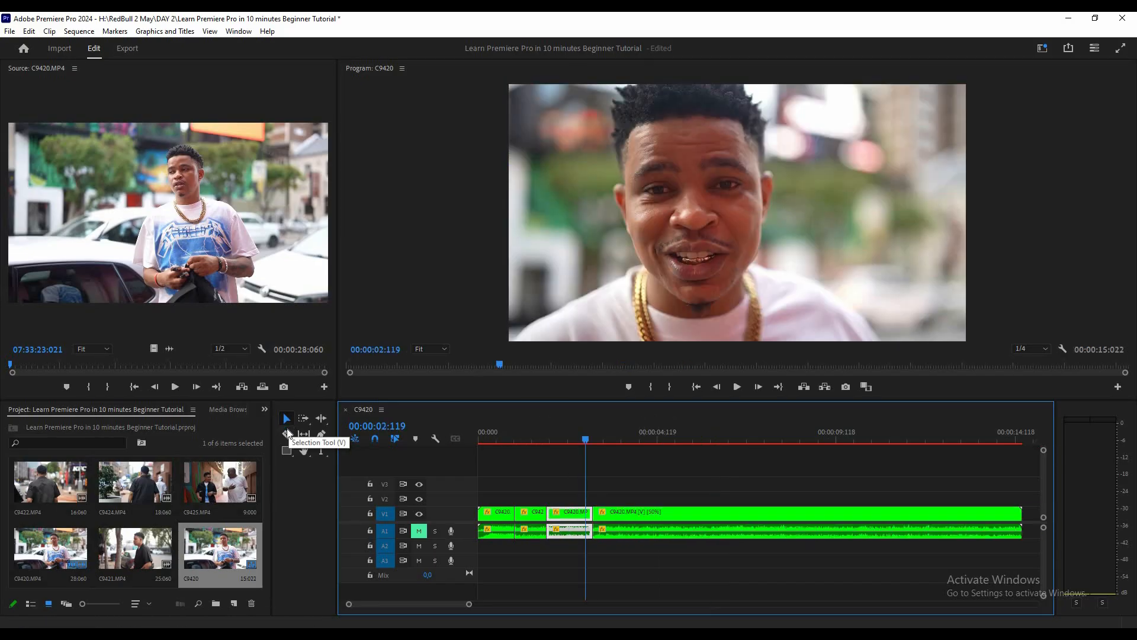
- Play across the joins, set the playhead at 00:00:02:112 and move the last segment back to start there, overlapping the third segment's end
{"action": "left_click", "coordinate": [287, 418]}
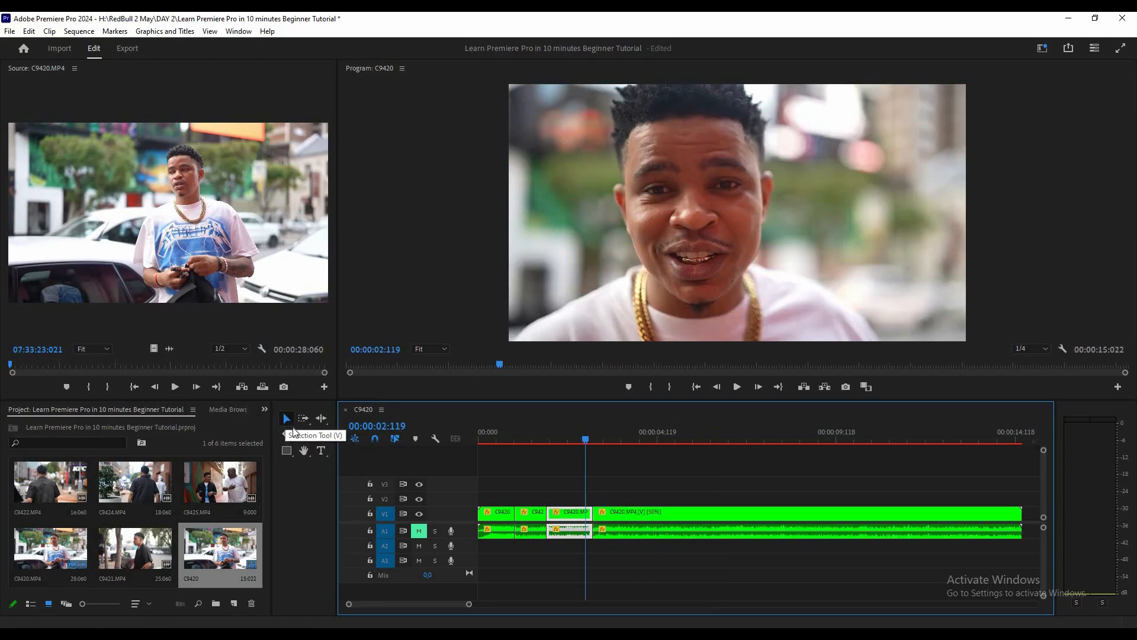
{"action": "key", "text": "space"}
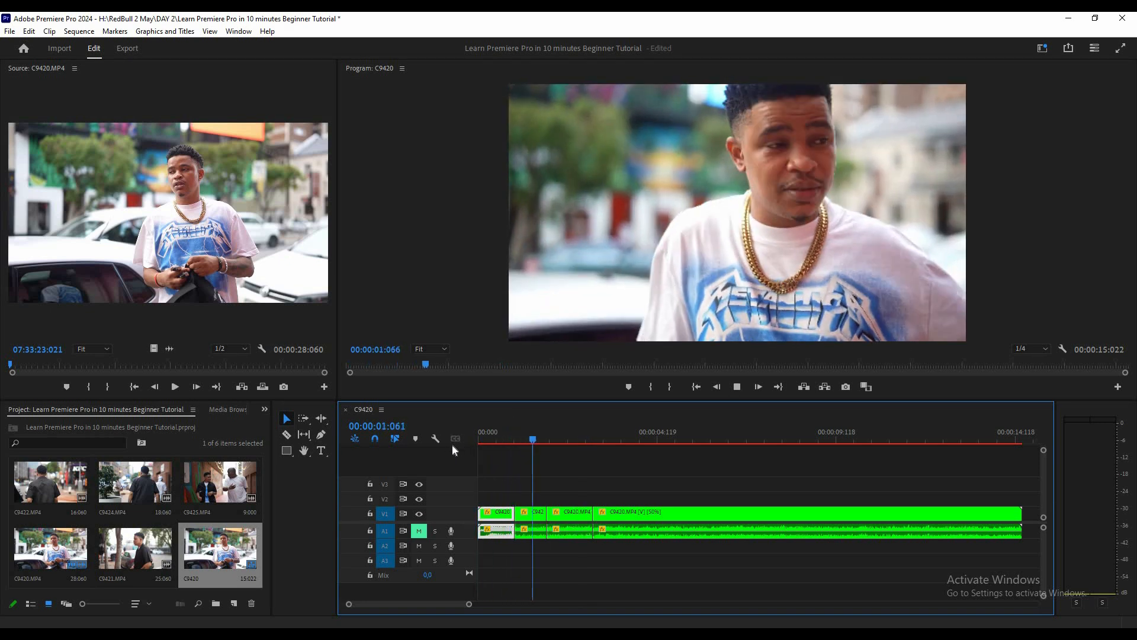
{"action": "left_click", "coordinate": [584, 529]}
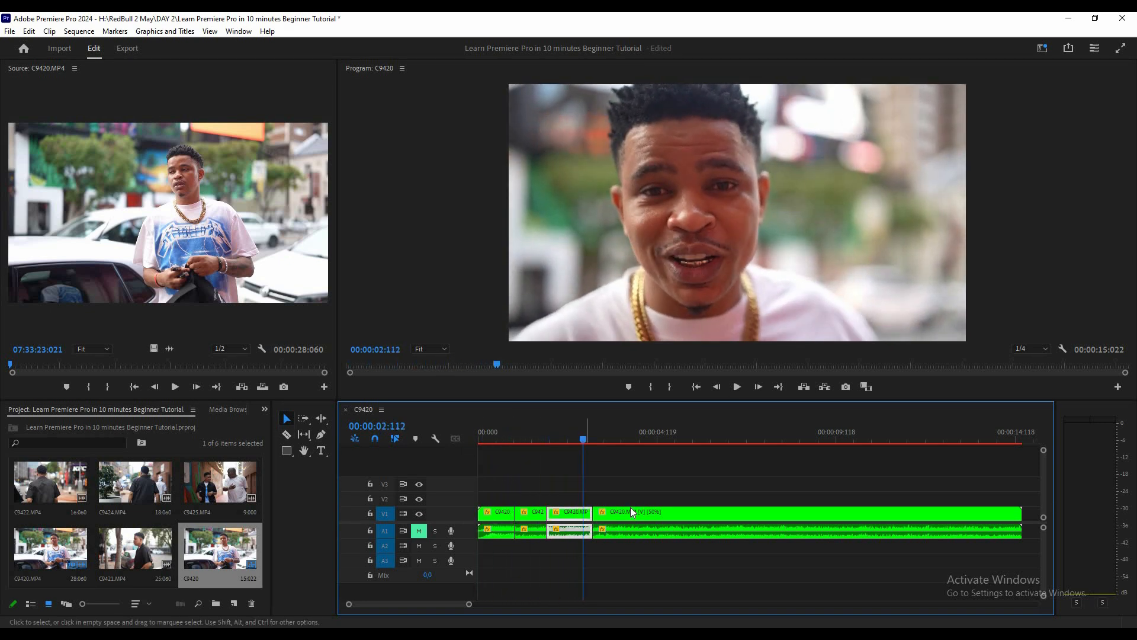
{"action": "left_click_drag", "start_coordinate": [631, 507], "coordinate": [617, 513]}
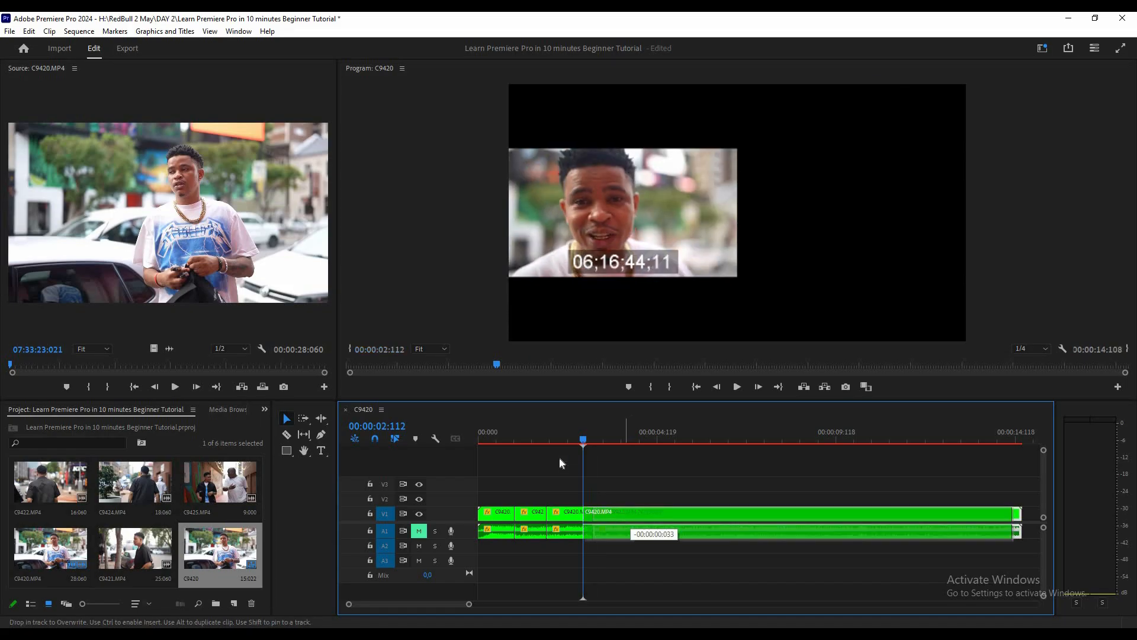
- Play across the tightened join to 00:00:04:074 and split the last segment there with the Razor tool
{"action": "left_click", "coordinate": [536, 439]}
{"action": "key", "text": "space"}
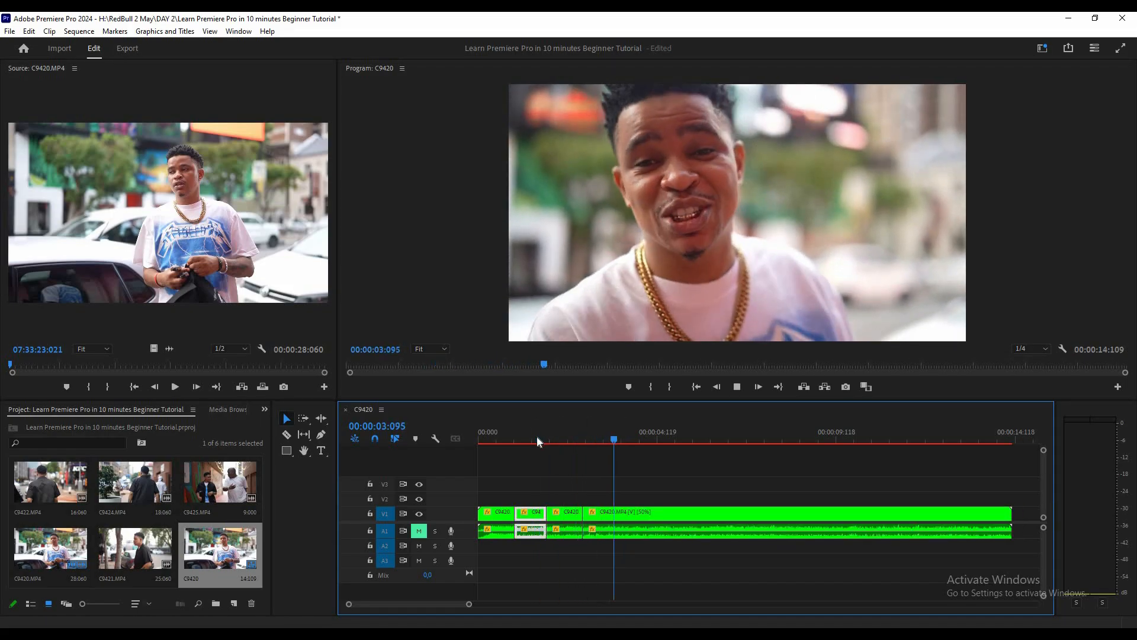
{"action": "key", "text": "space"}
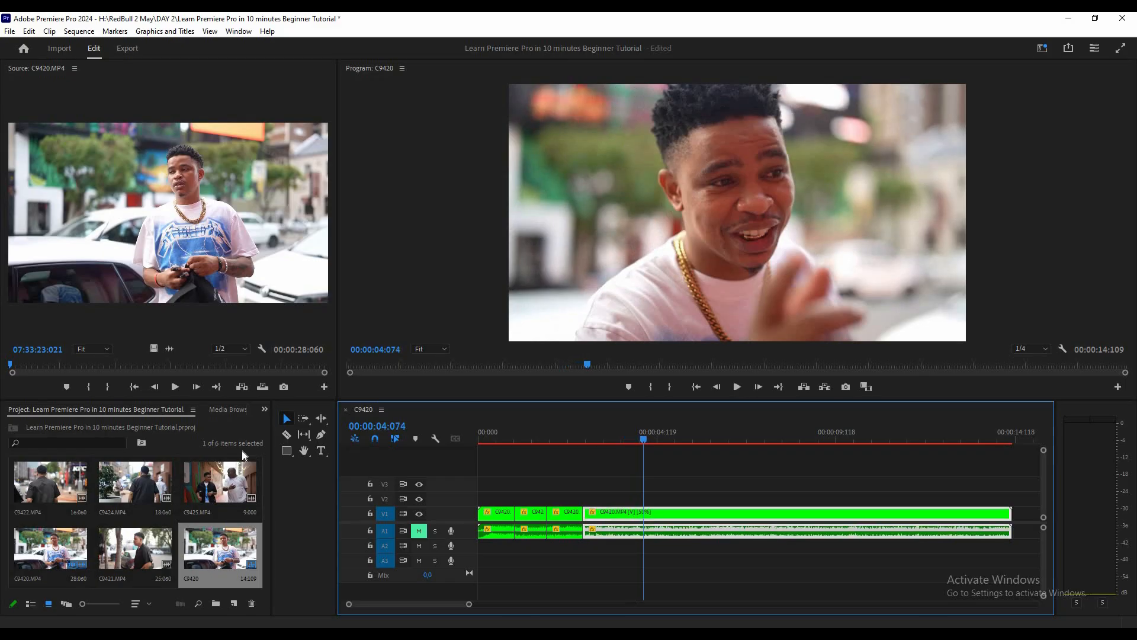
{"action": "left_click", "coordinate": [287, 435]}
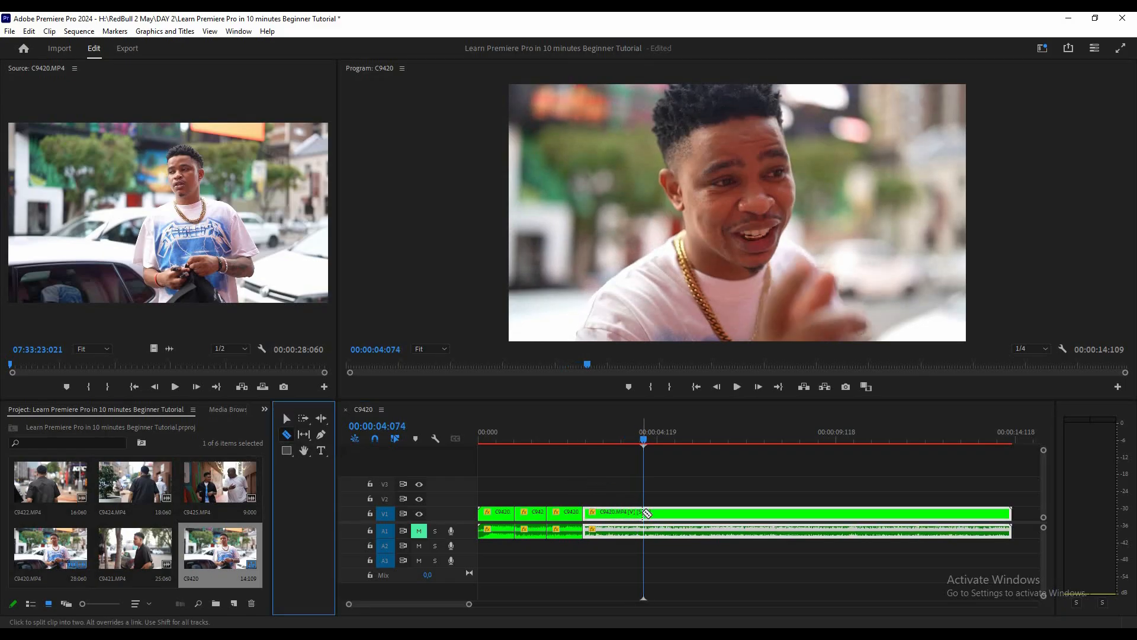
{"action": "left_click", "coordinate": [644, 513]}
- Review the footage after the 00:00:04:074 cut through to its end and delete that last segment
{"action": "left_click_drag", "start_coordinate": [515, 607], "coordinate": [516, 608]}
{"action": "key", "text": "space"}
{"action": "left_click", "coordinate": [286, 418]}
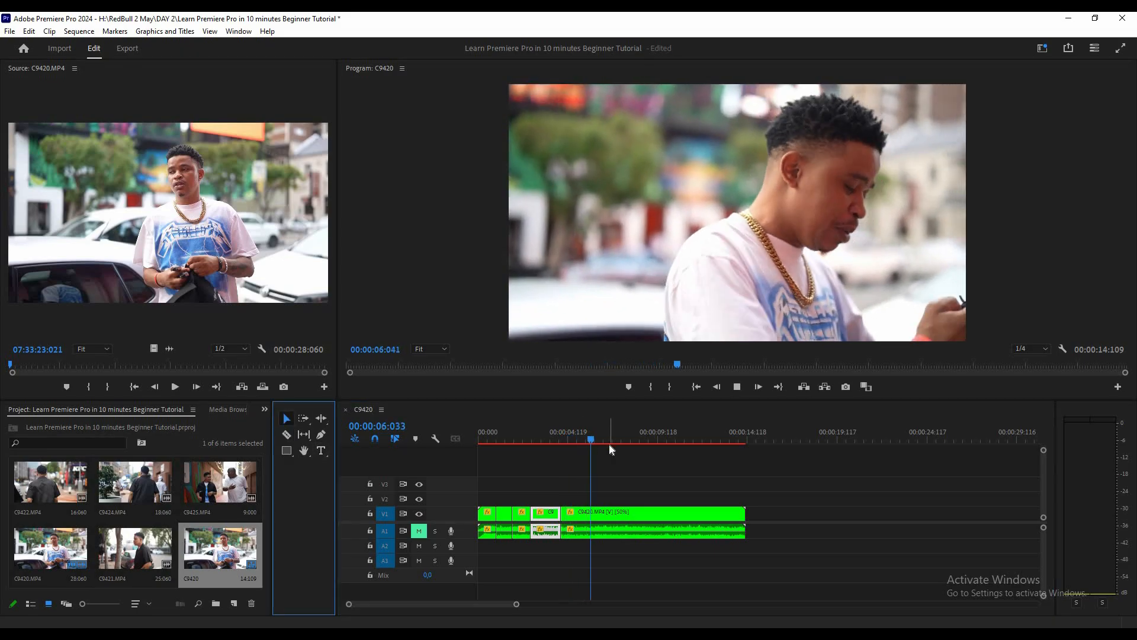
{"action": "left_click", "coordinate": [683, 446]}
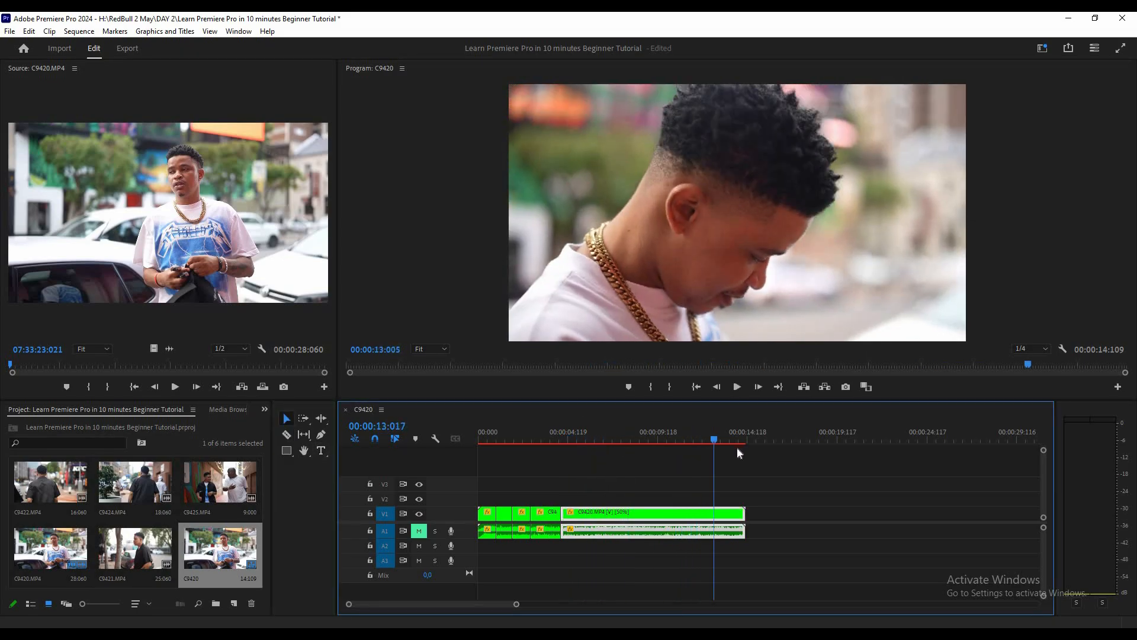
{"action": "left_click", "coordinate": [737, 446]}
{"action": "right_click", "coordinate": [691, 516]}
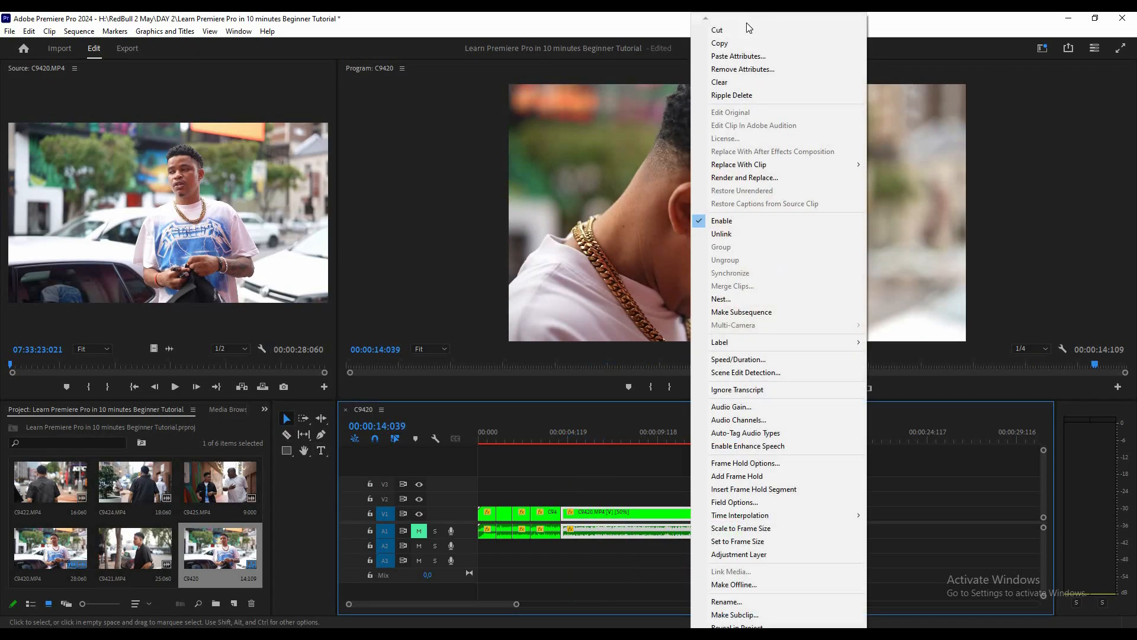
{"action": "left_click_drag", "start_coordinate": [573, 441], "coordinate": [630, 452]}
{"action": "right_click", "coordinate": [666, 516]}
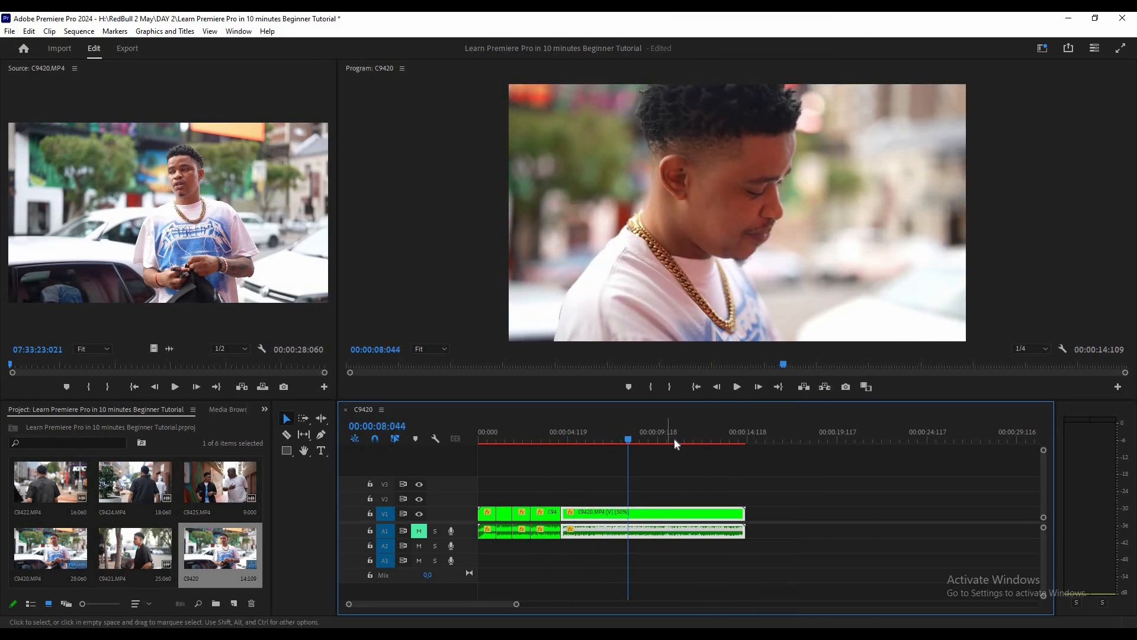
{"action": "left_click", "coordinate": [613, 520]}
{"action": "key", "text": "Delete"}
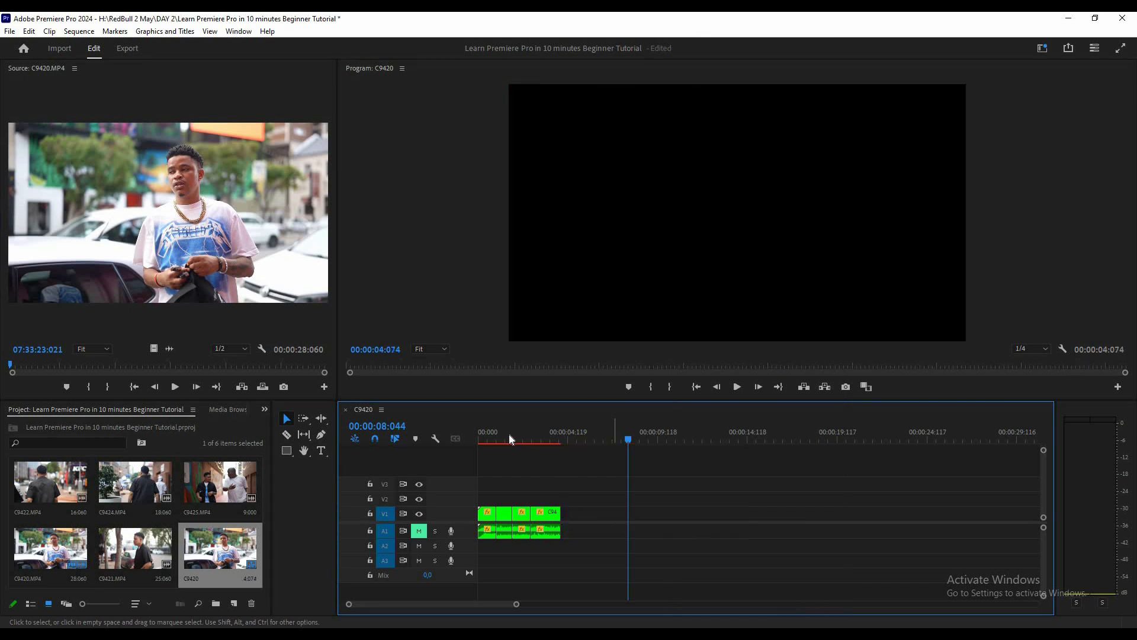
- Return the sequence playhead to the start, open C9421.MP4 in the source monitor and cue it to 07:33:52:080
{"action": "left_click", "coordinate": [480, 442]}
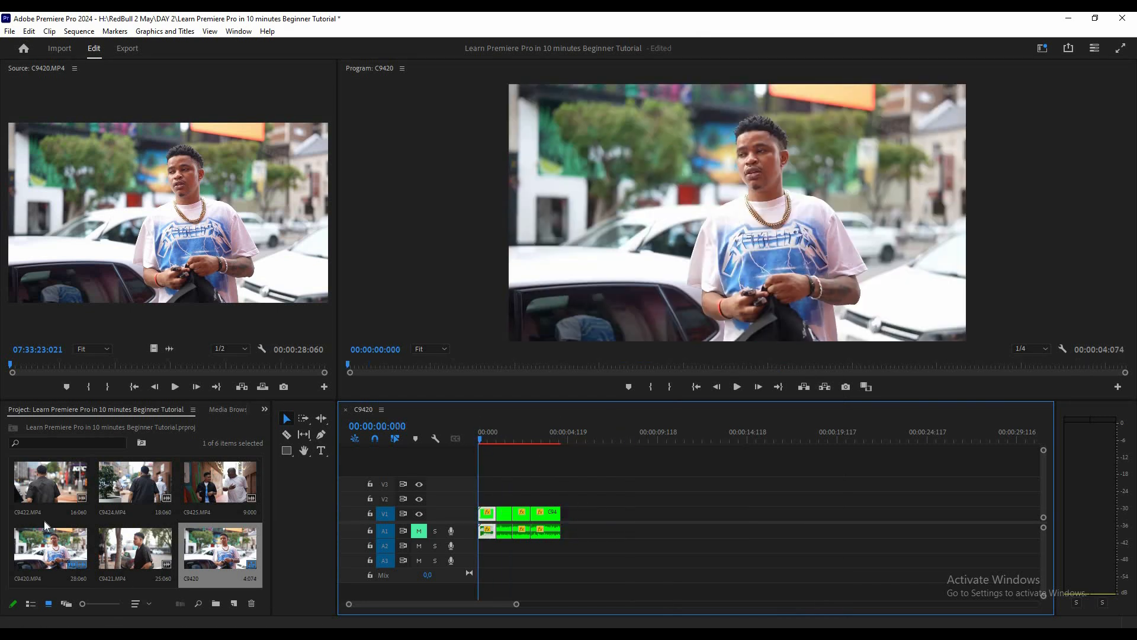
{"action": "double_click", "coordinate": [130, 538]}
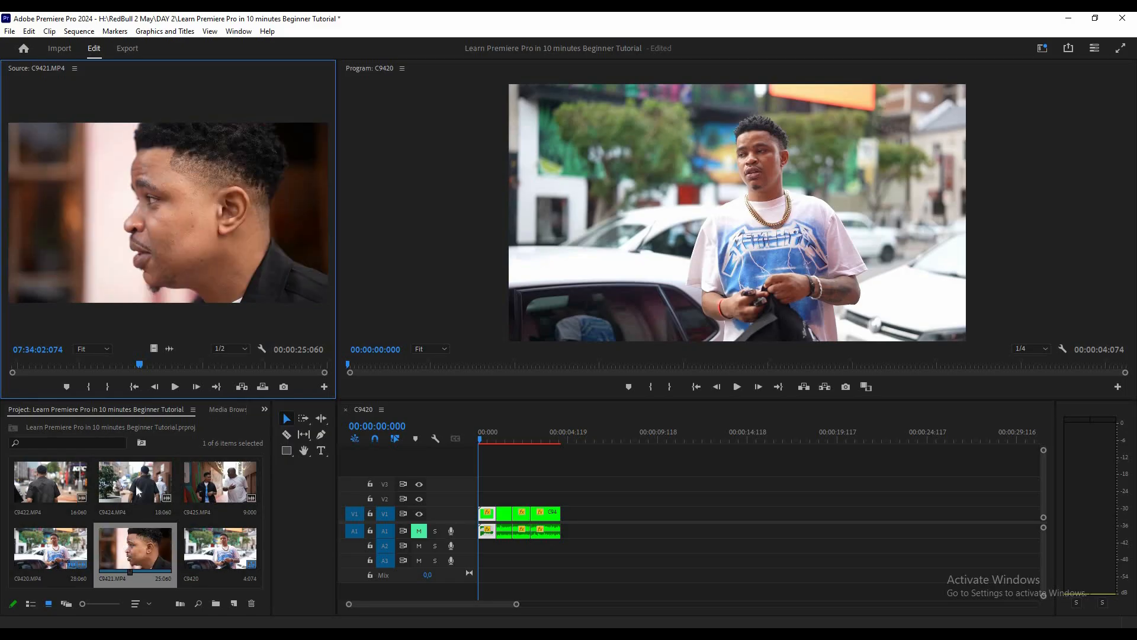
{"action": "left_click", "coordinate": [15, 365]}
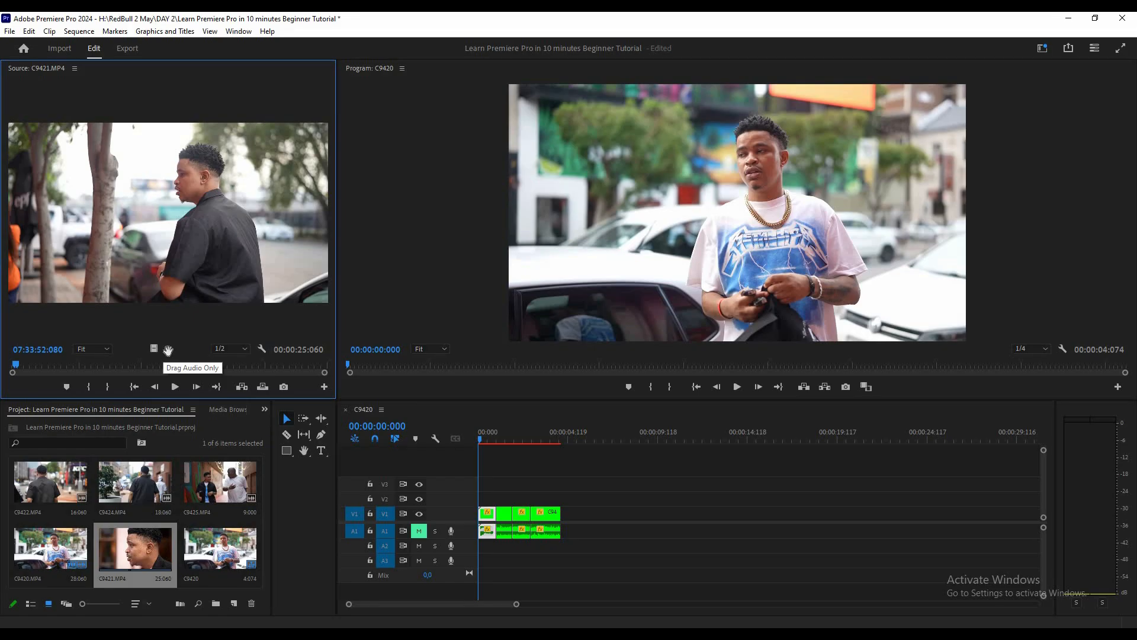
- Place only the audio of C9421.MP4 on track A2 after the existing segments, and cut it out again
{"action": "left_click_drag", "start_coordinate": [169, 350], "coordinate": [605, 545]}
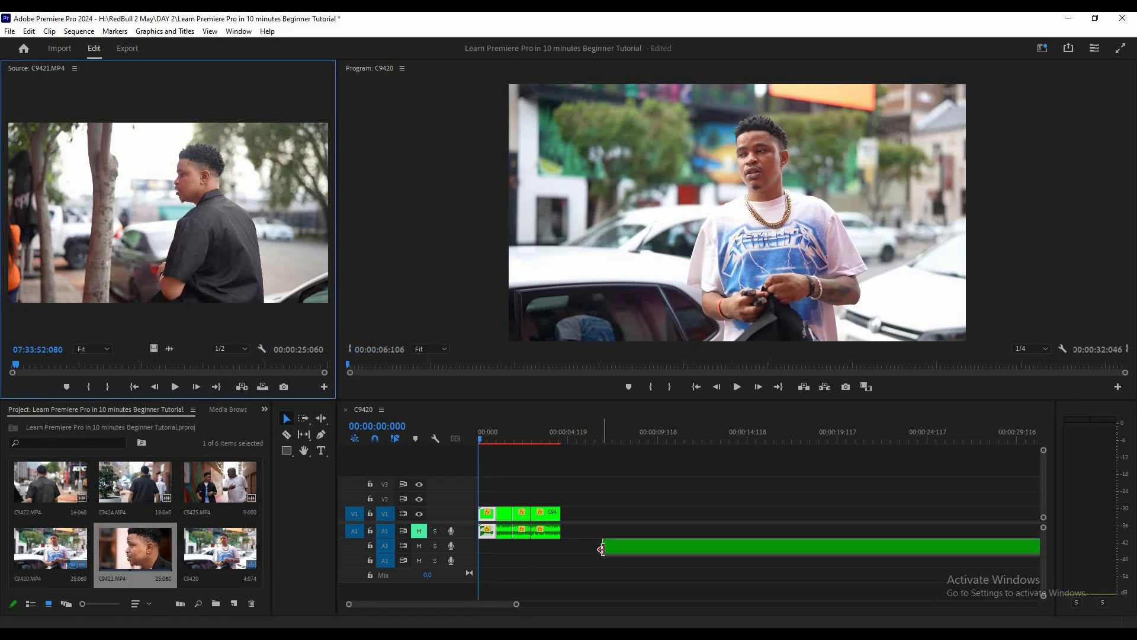
{"action": "left_click", "coordinate": [656, 551]}
{"action": "right_click", "coordinate": [656, 551]}
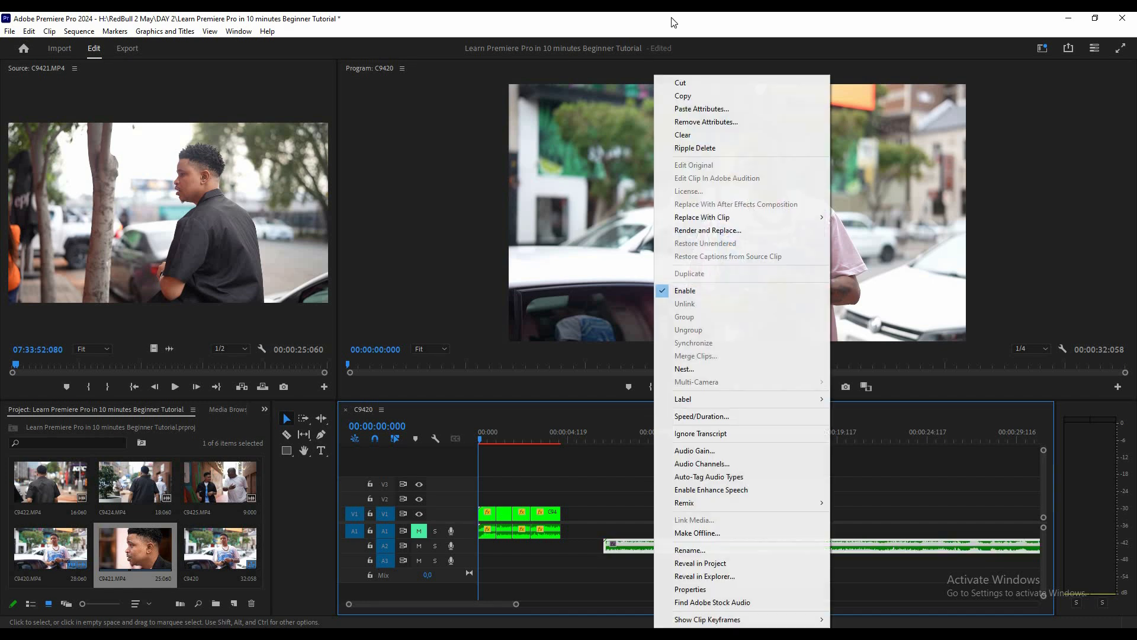
{"action": "left_click", "coordinate": [678, 87]}
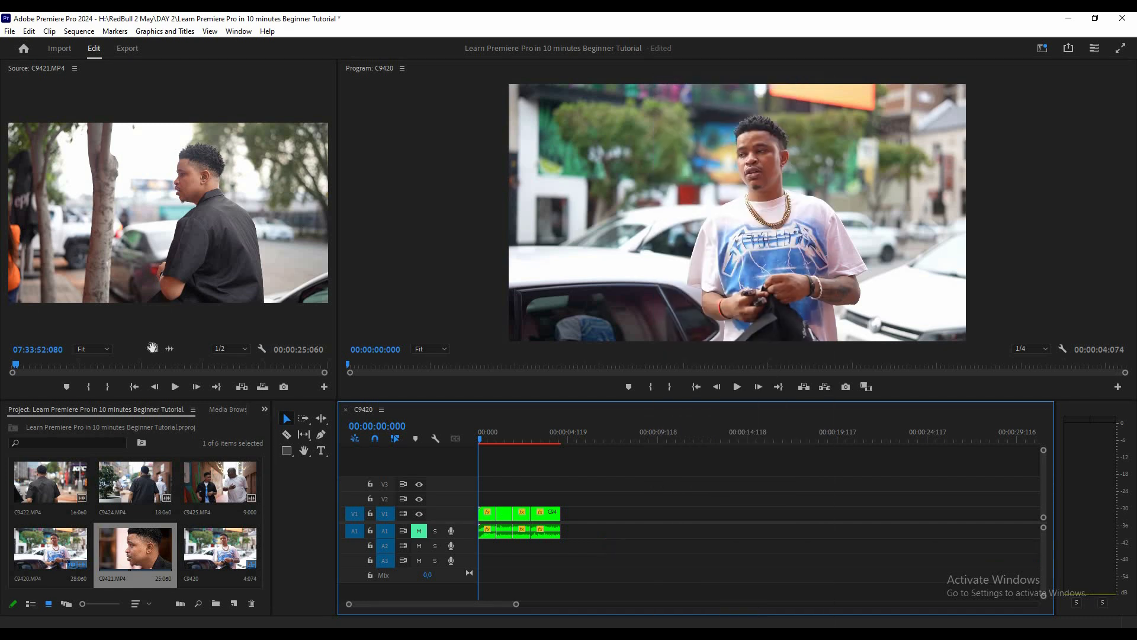
- Place only the video of C9421.MP4 on track V3 after the existing segments, and cut it out again
{"action": "left_click_drag", "start_coordinate": [272, 392], "coordinate": [600, 483]}
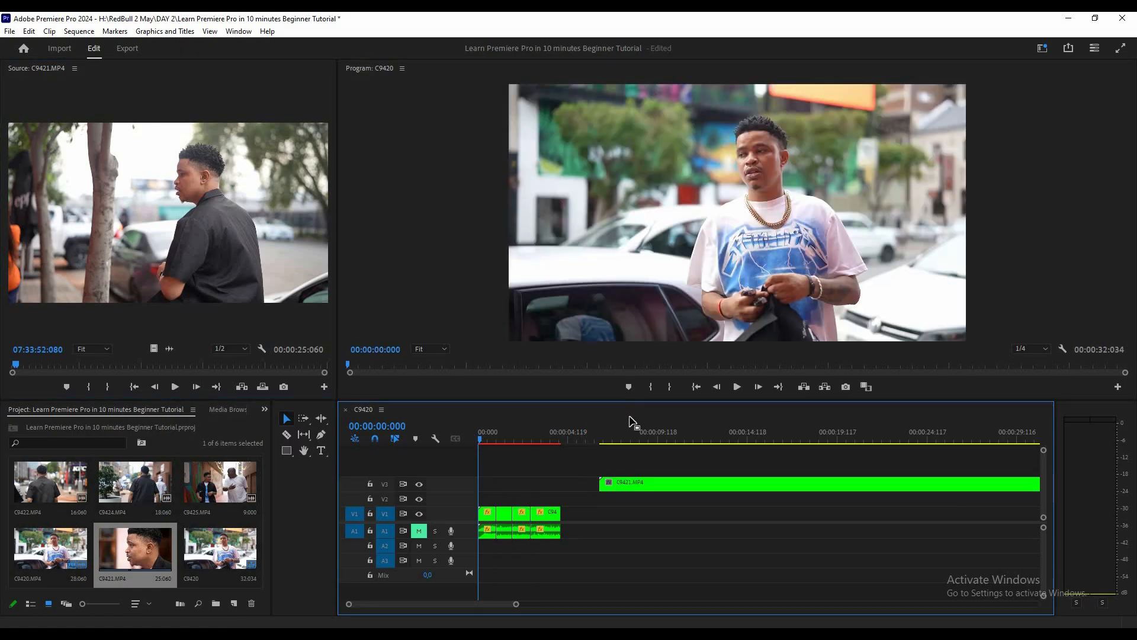
{"action": "right_click", "coordinate": [680, 485]}
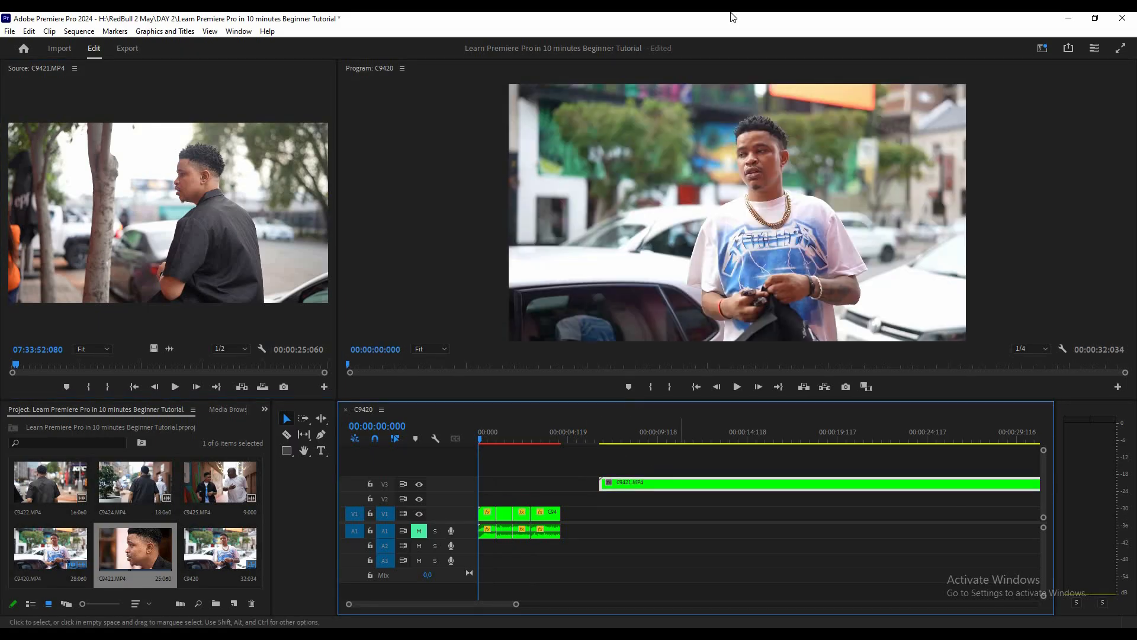
{"action": "left_click", "coordinate": [709, 51]}
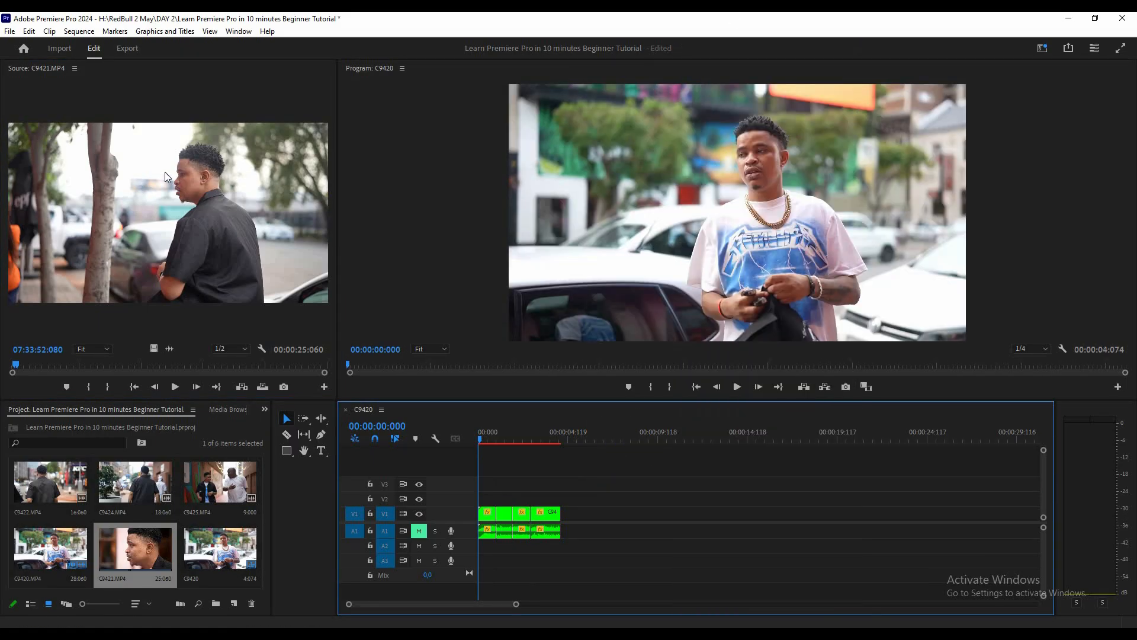
- Place C9421.MP4 with video on V2 and audio on A2, starting where the last C9420 segment ends, and play the sequence
{"action": "left_click", "coordinate": [137, 189]}
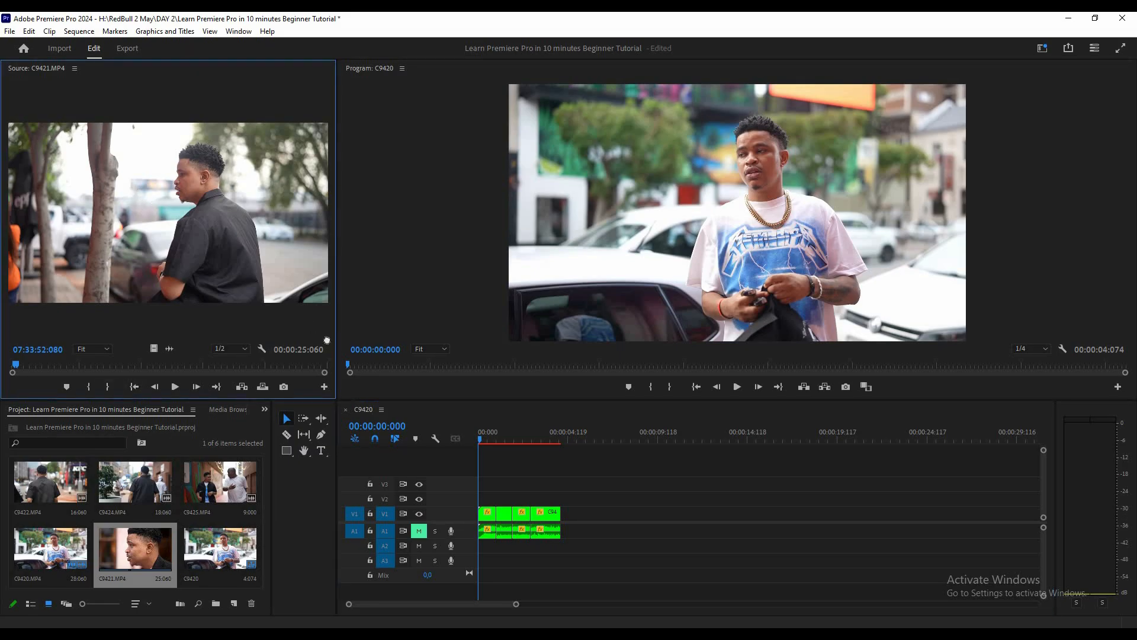
{"action": "left_click_drag", "start_coordinate": [326, 340], "coordinate": [561, 506]}
{"action": "key", "text": "space"}
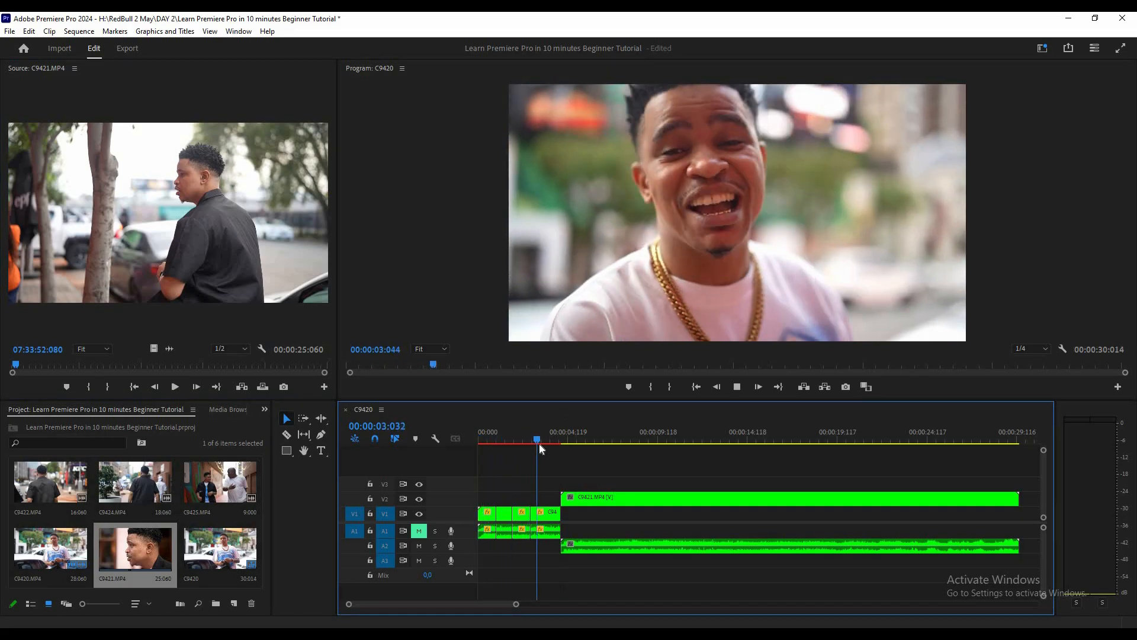
- Cut out the third C9420 segment at 00:00:02:049 and move the final C9420 segment against the second one
{"action": "left_click_drag", "start_coordinate": [540, 443], "coordinate": [521, 435]}
{"action": "left_click", "coordinate": [521, 524]}
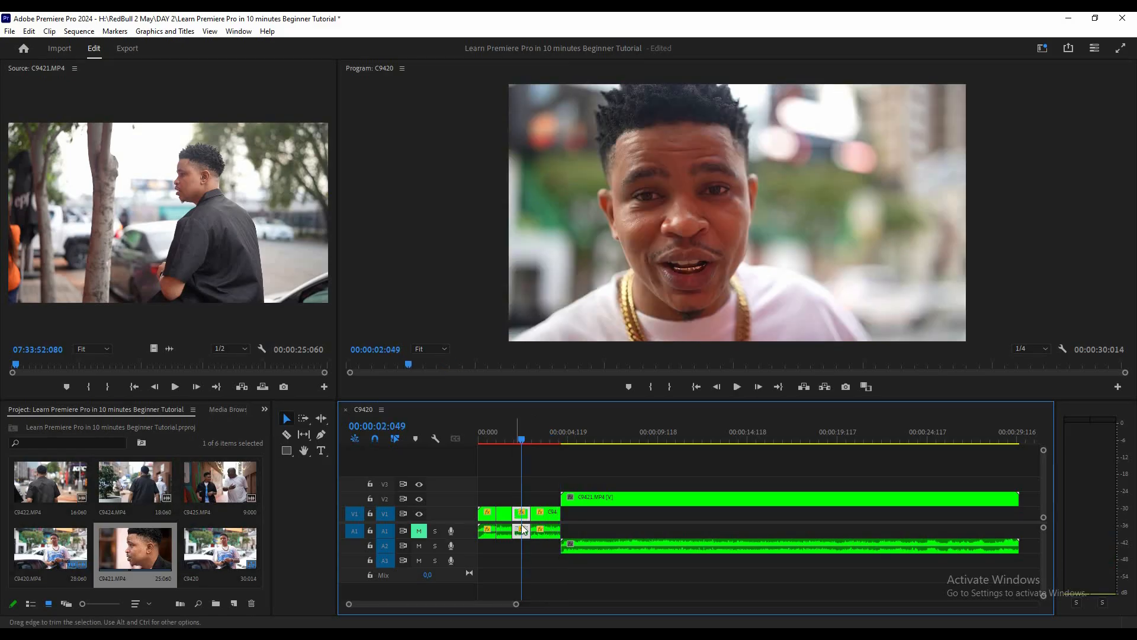
{"action": "right_click", "coordinate": [520, 517]}
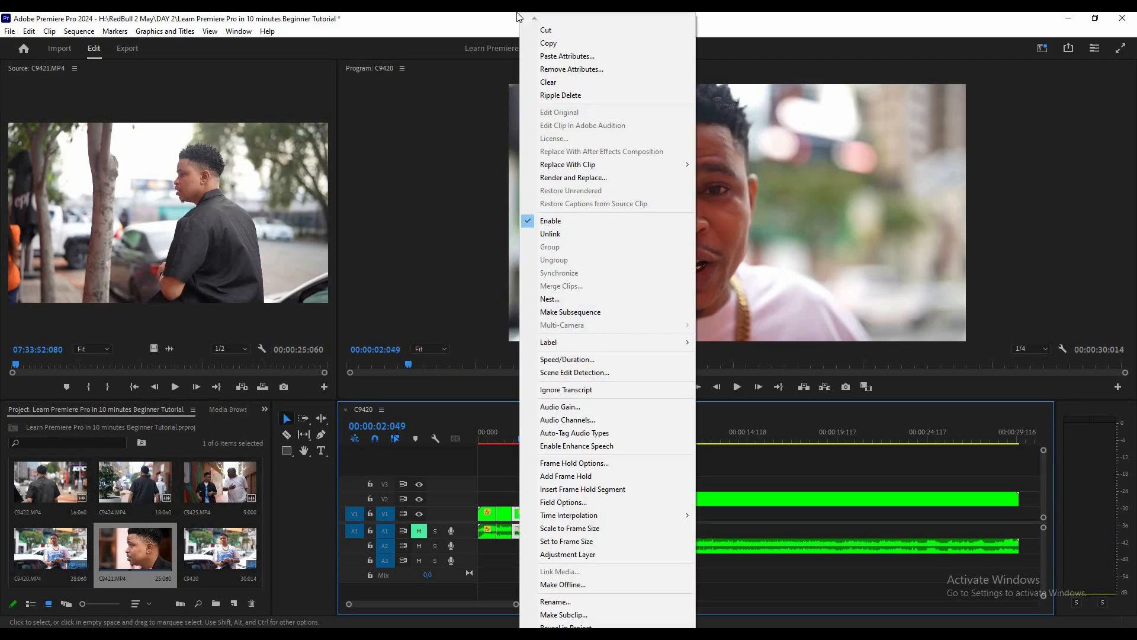
{"action": "left_click", "coordinate": [546, 30]}
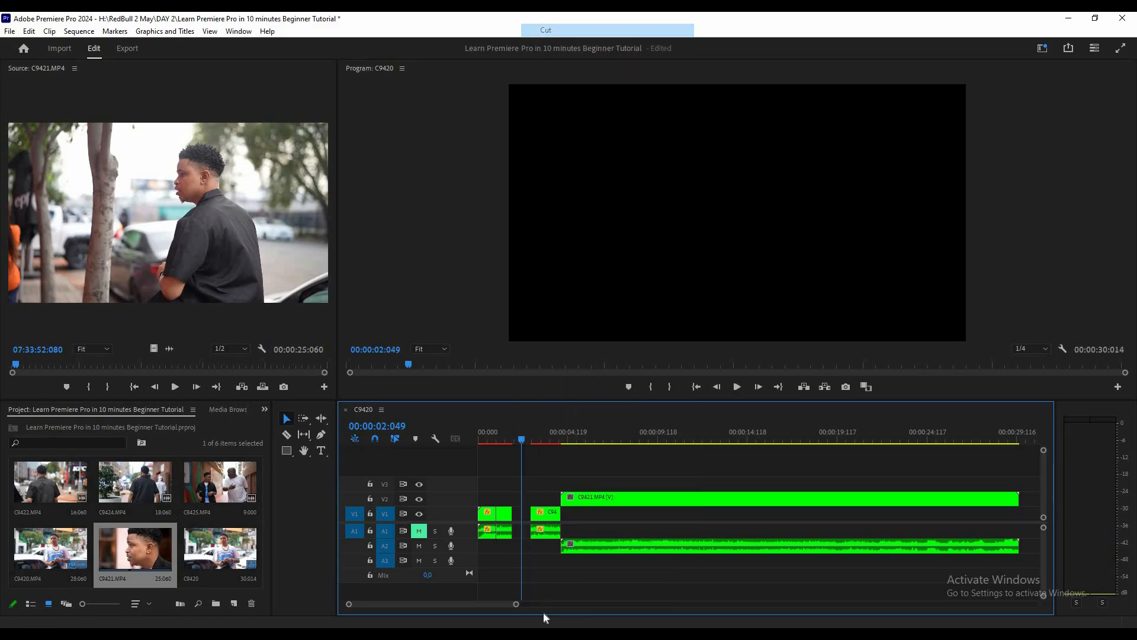
{"action": "left_click_drag", "start_coordinate": [548, 514], "coordinate": [530, 517]}
- Play from 00:00:01:078 across the closed gap into C9421.MP4, and mute audio track A2
{"action": "left_click", "coordinate": [510, 437]}
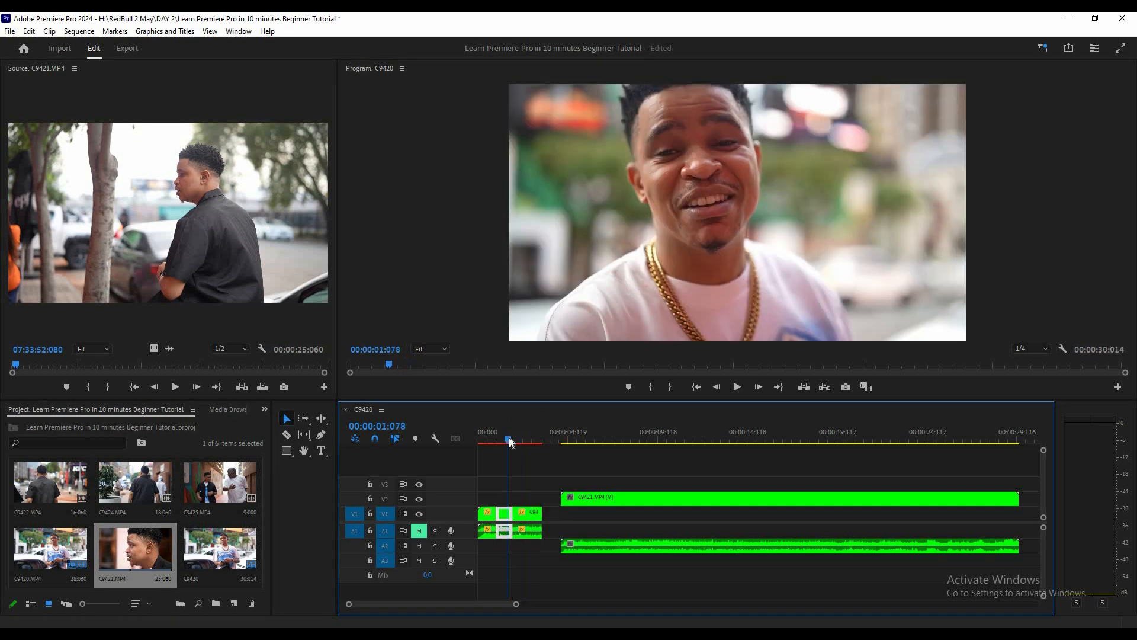
{"action": "key", "text": "space"}
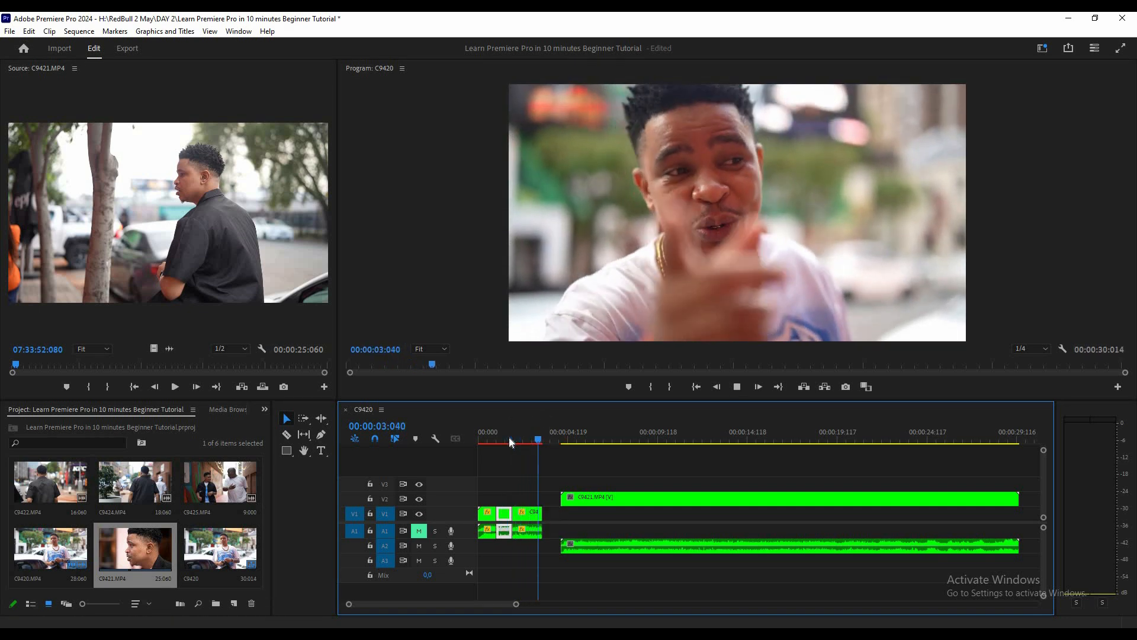
{"action": "left_click", "coordinate": [565, 546]}
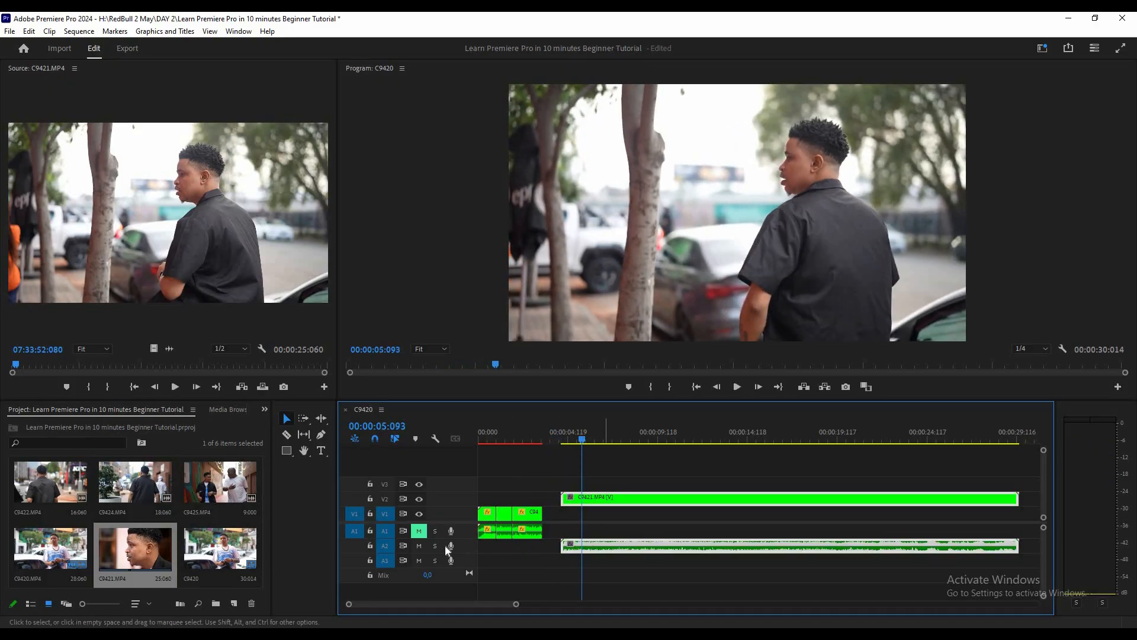
{"action": "left_click", "coordinate": [419, 545]}
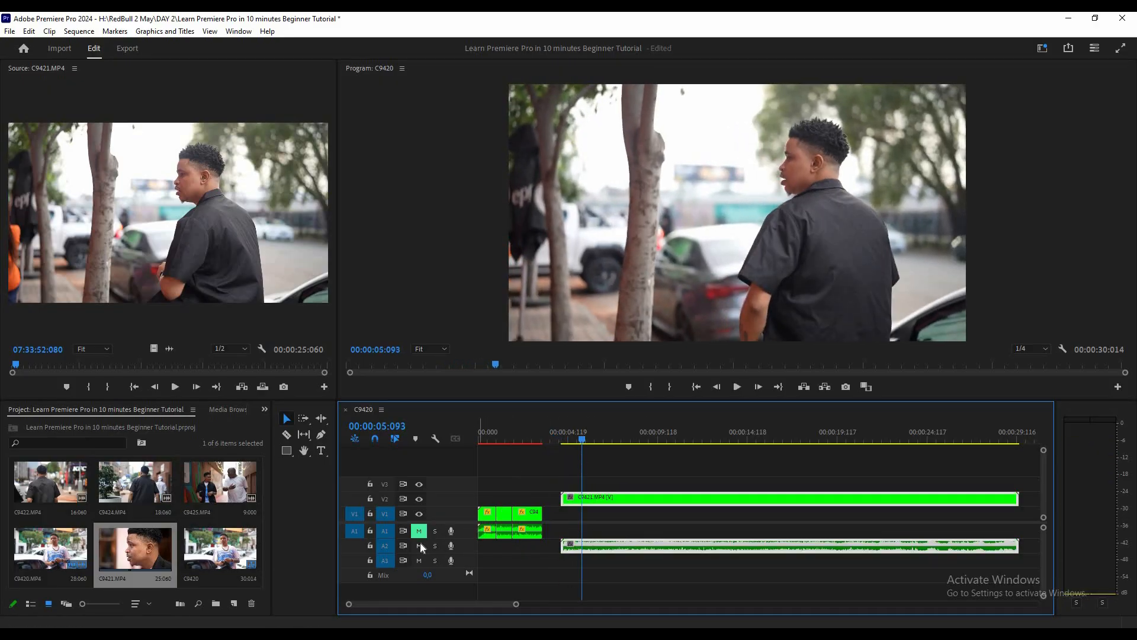
- Play C9421.MP4, unmute audio track A2, and move the clip's audio from A2 up to A1
{"action": "key", "text": "space"}
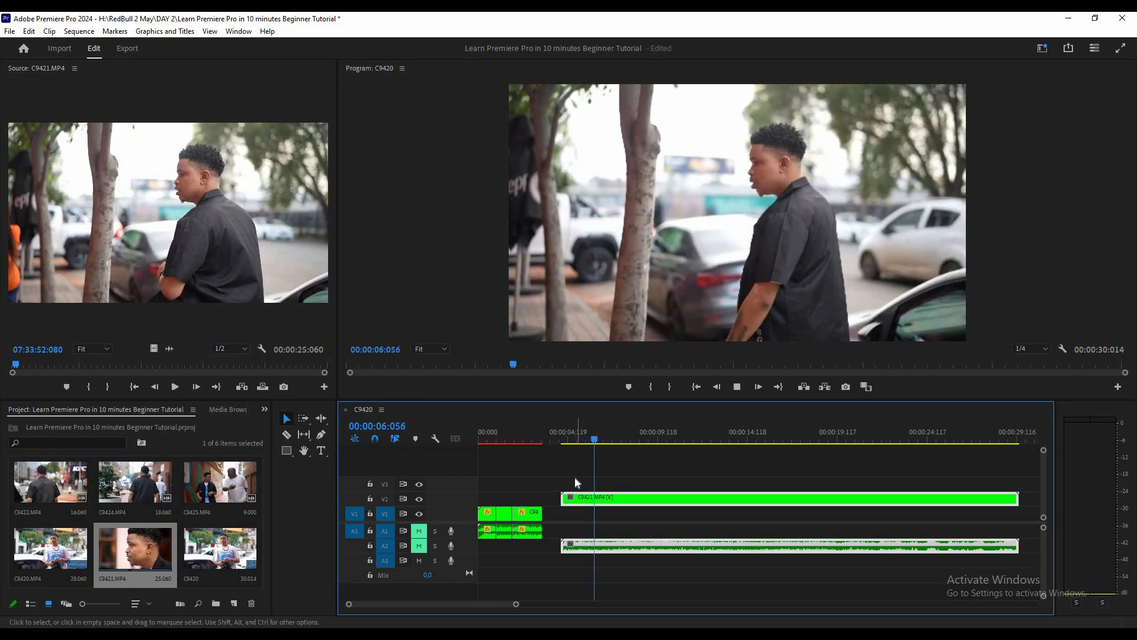
{"action": "key", "text": "space"}
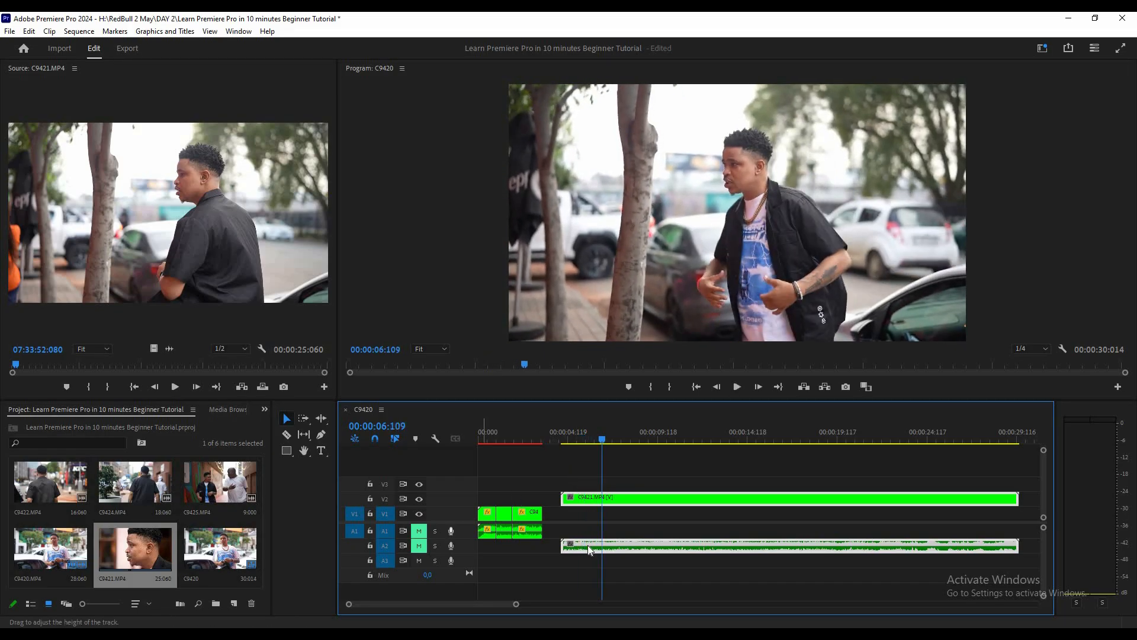
{"action": "left_click", "coordinate": [419, 546]}
{"action": "key", "text": "space"}
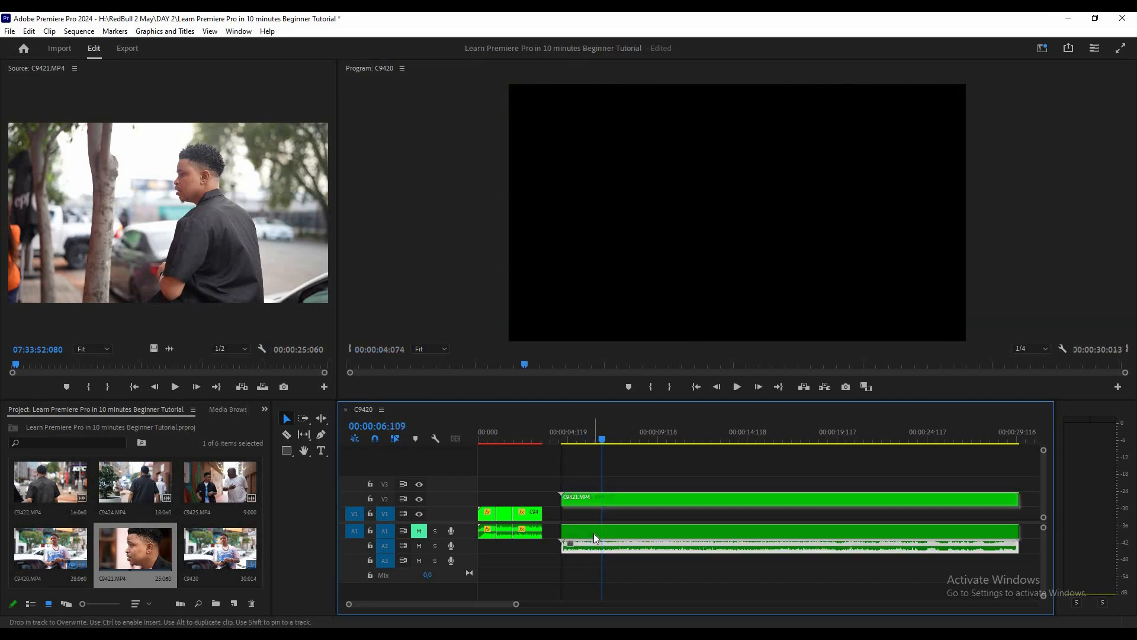
{"action": "left_click_drag", "start_coordinate": [594, 537], "coordinate": [595, 522]}
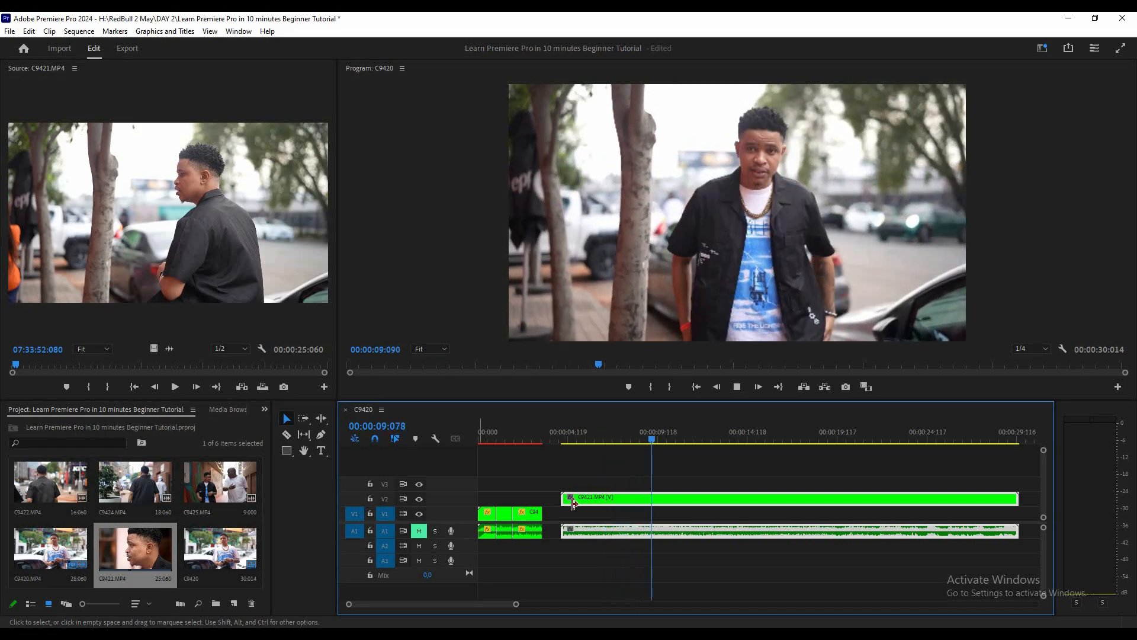
- Play C9421.MP4 to 00:00:09:067 and split its video and audio there
{"action": "left_click", "coordinate": [617, 440]}
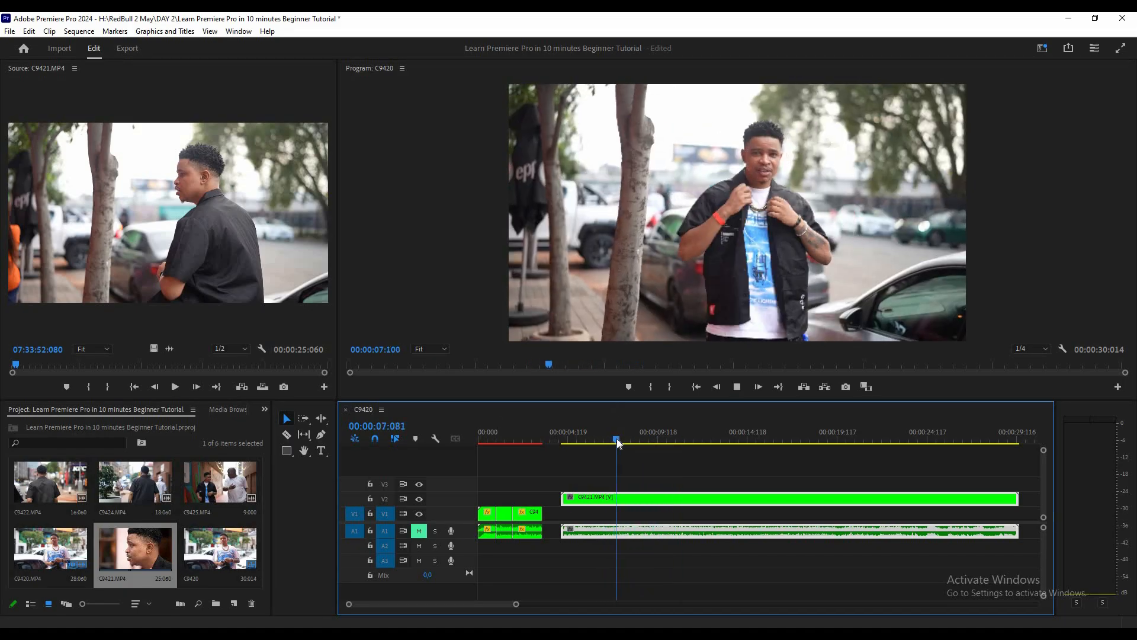
{"action": "key", "text": "space"}
{"action": "left_click", "coordinate": [565, 498]}
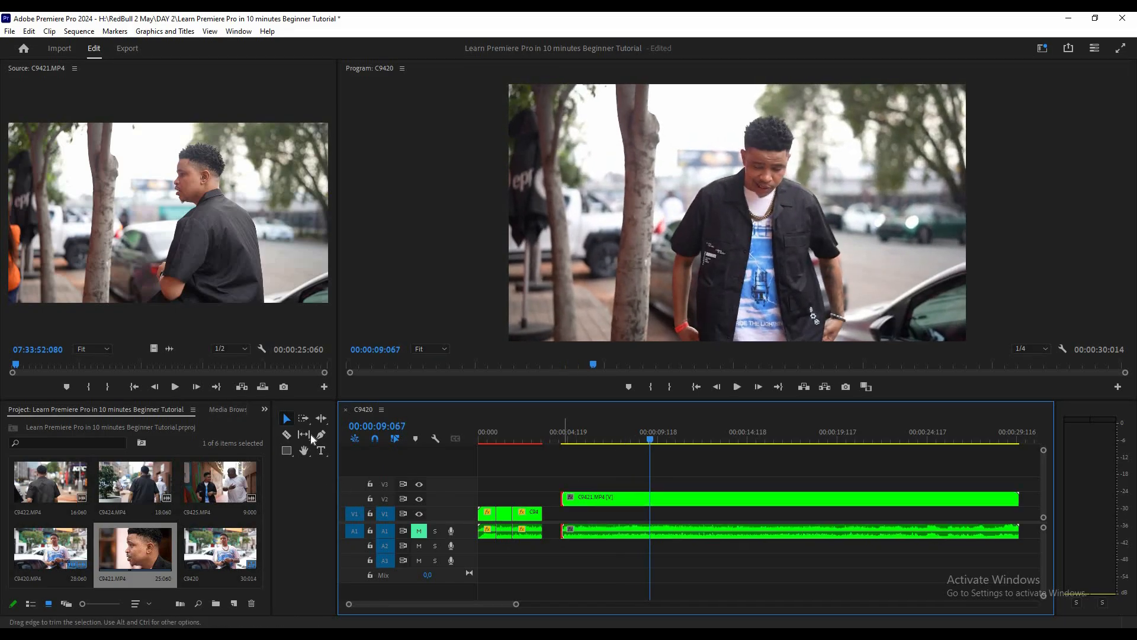
{"action": "left_click", "coordinate": [287, 436]}
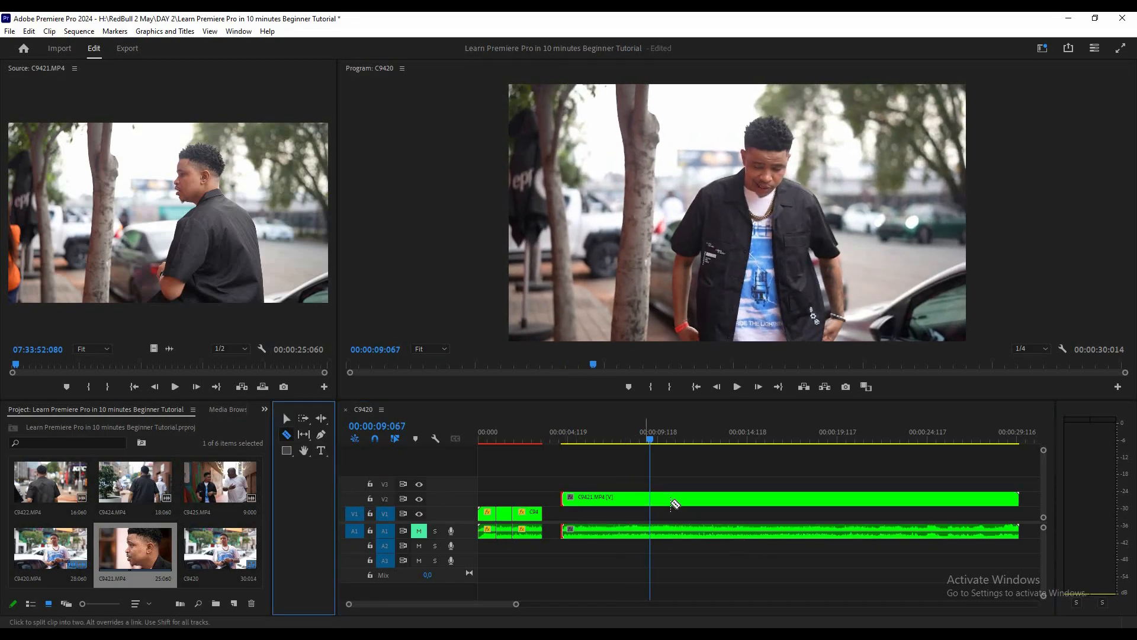
{"action": "key", "text": "ctrl+k"}
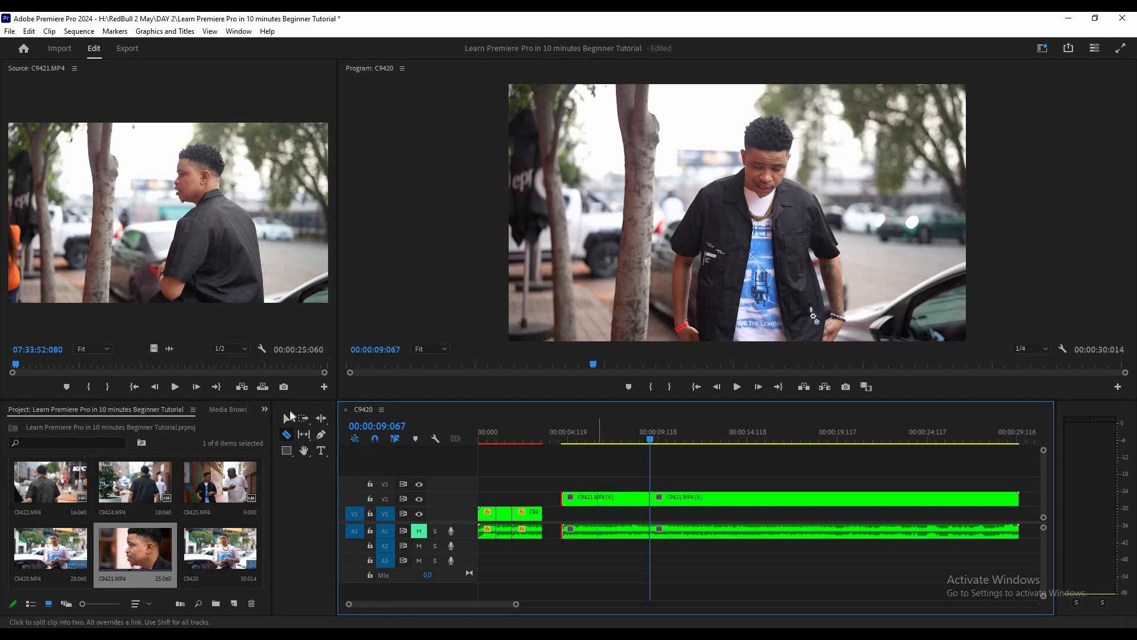
- Cut out the C9421.MP4 segment before the split at 00:00:09:067
{"action": "left_click", "coordinate": [287, 418]}
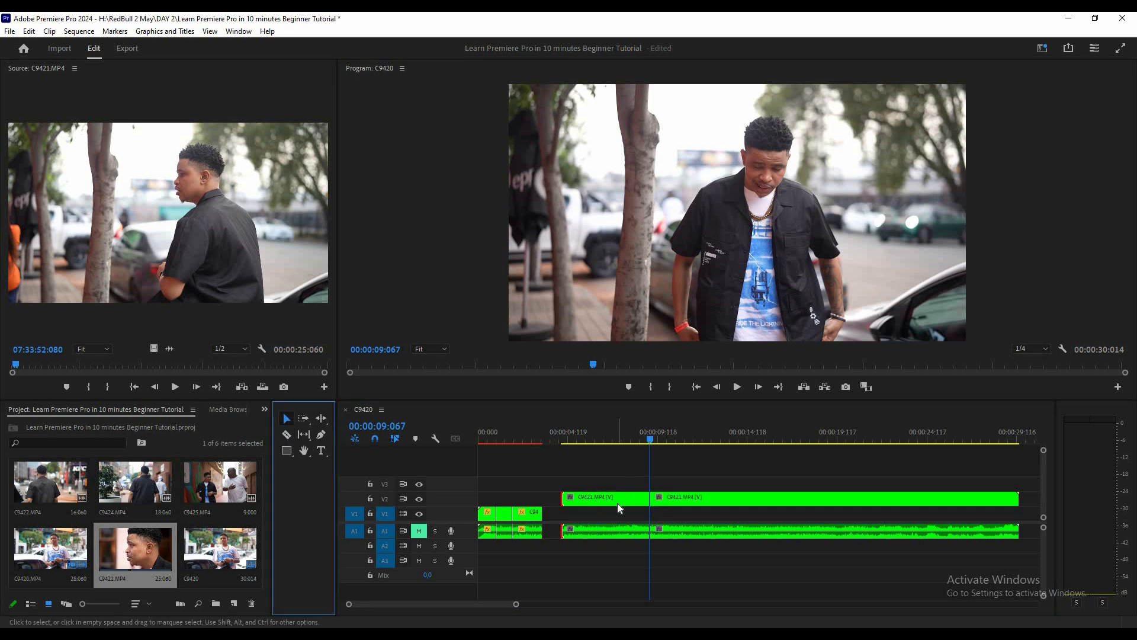
{"action": "right_click", "coordinate": [617, 503]}
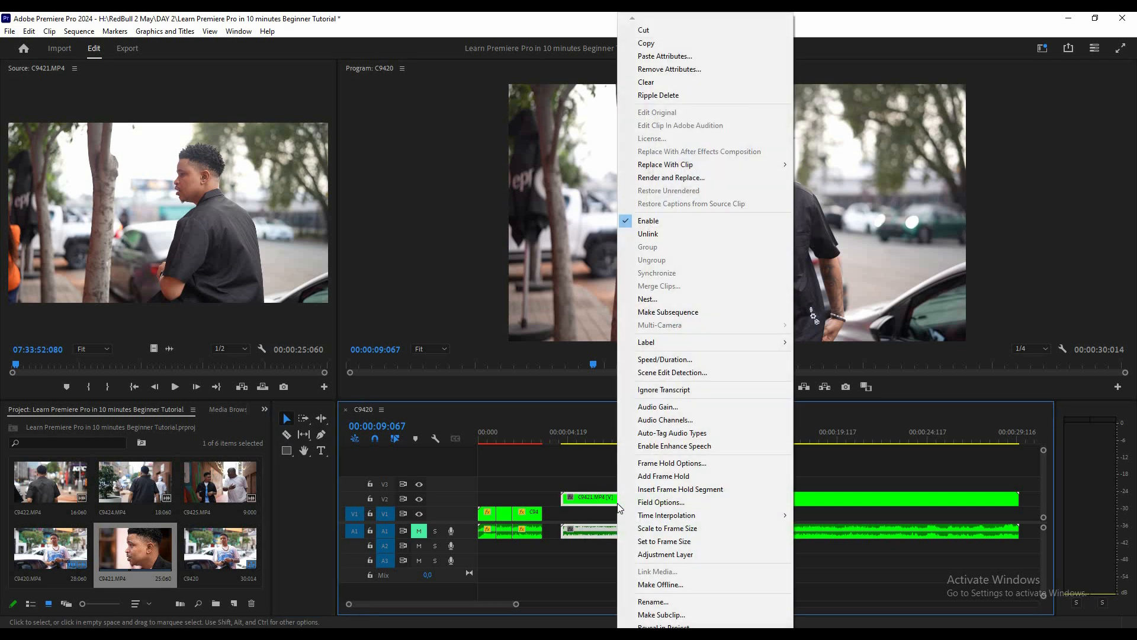
{"action": "left_click", "coordinate": [661, 29]}
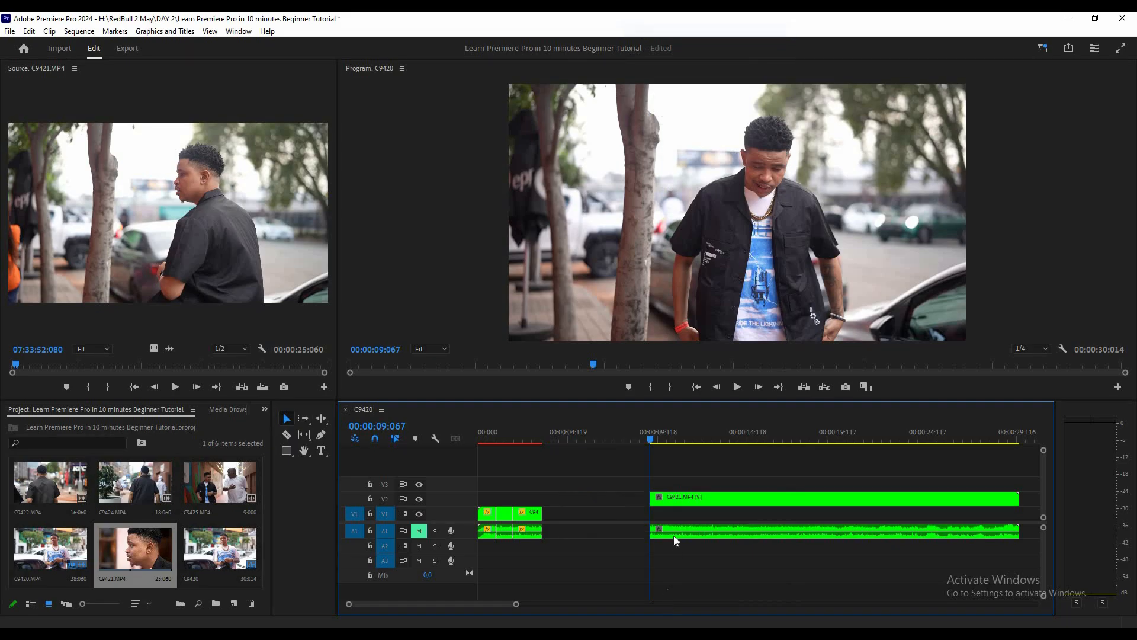
- Move the remaining C9421.MP4 segment onto V1 directly against the last C9420 segment, and review the join from 00:00:03:004
{"action": "left_click", "coordinate": [669, 499]}
{"action": "left_click_drag", "start_coordinate": [677, 497], "coordinate": [574, 513]}
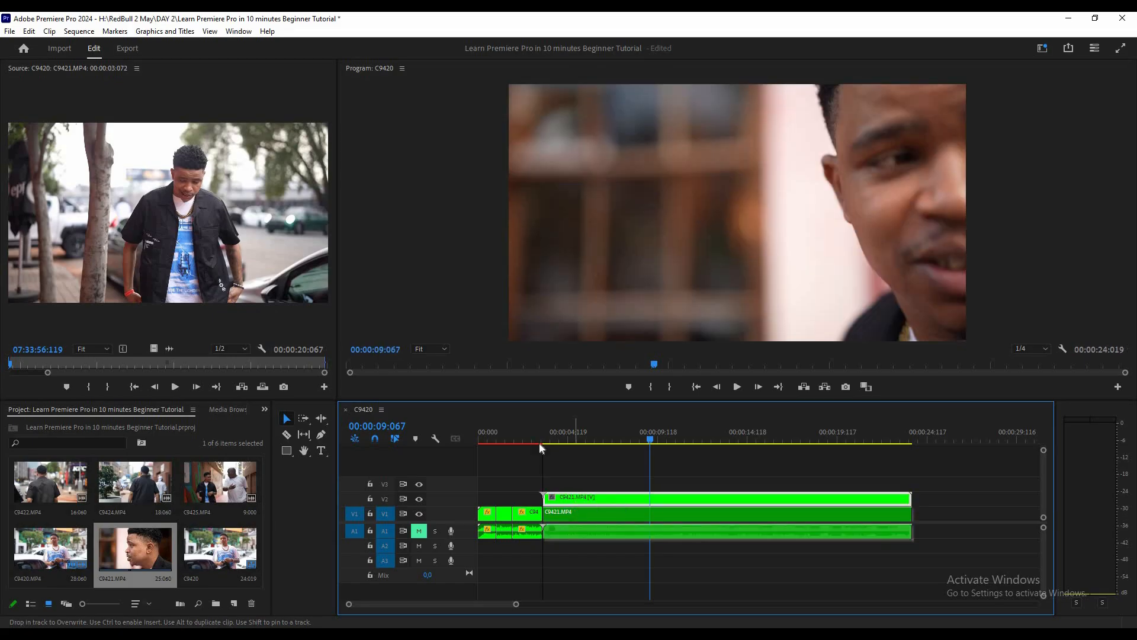
{"action": "left_click", "coordinate": [534, 440]}
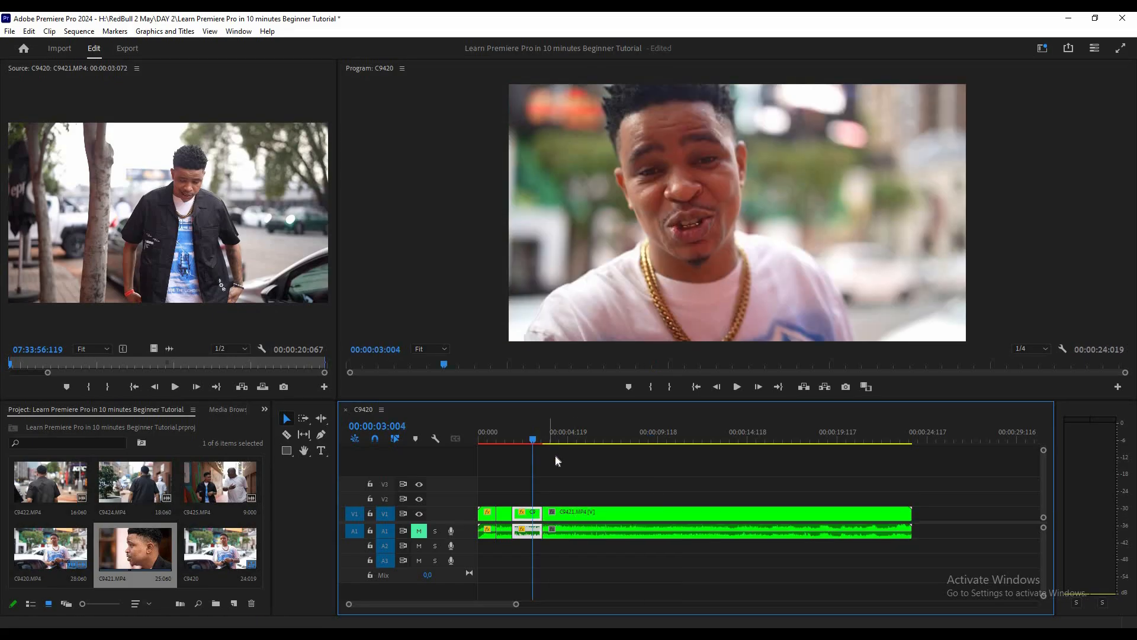
- Set the C9421.MP4 segment's speed to 50% with Optical Flow time interpolation
{"action": "left_click", "coordinate": [585, 519]}
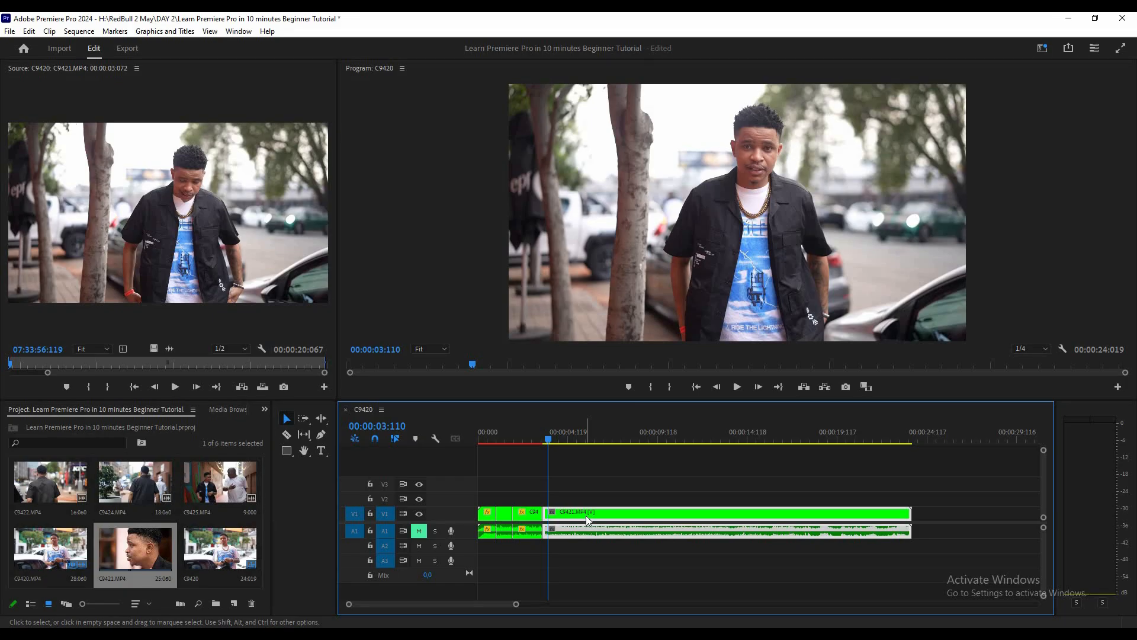
{"action": "right_click", "coordinate": [585, 515]}
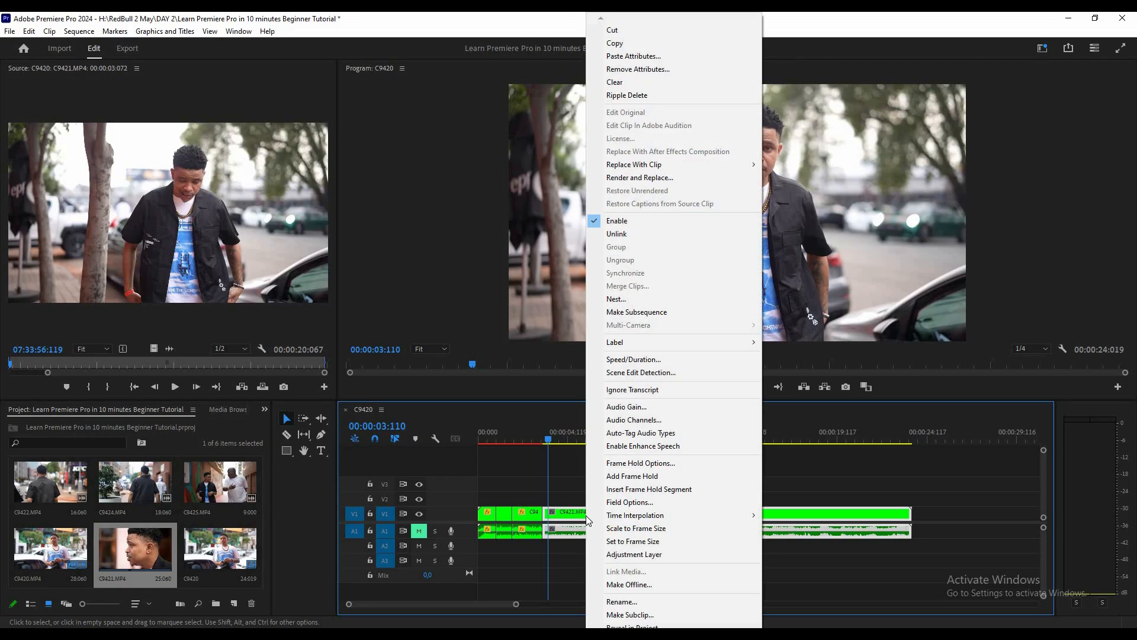
{"action": "left_click", "coordinate": [659, 358]}
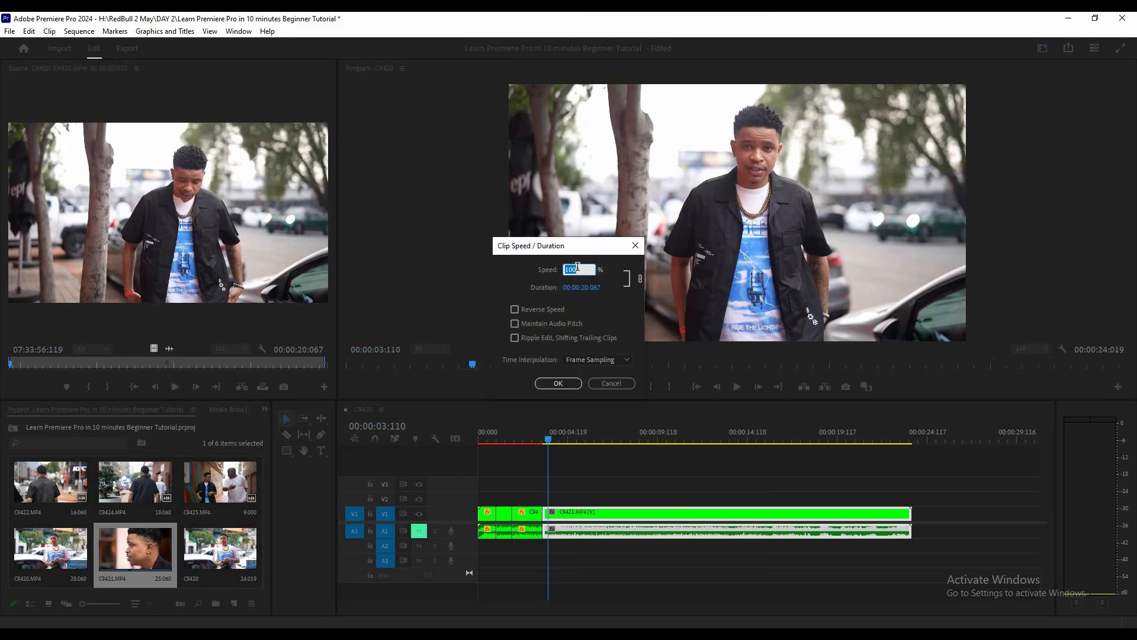
{"action": "left_click", "coordinate": [583, 358]}
{"action": "left_click", "coordinate": [589, 386]}
{"action": "left_click", "coordinate": [557, 379]}
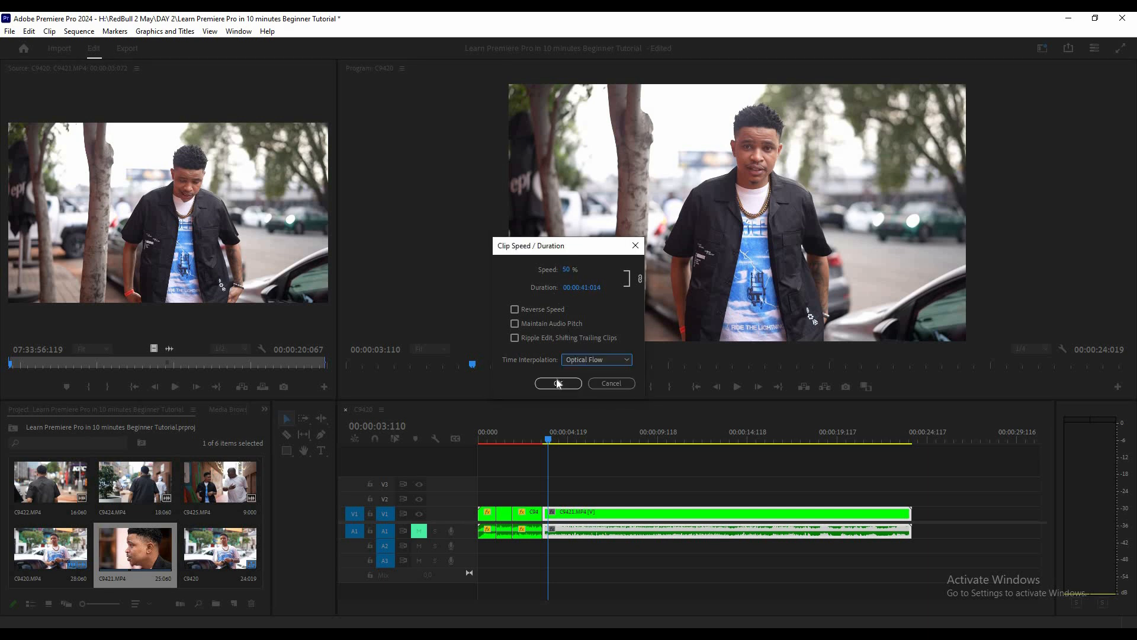
- Play the sequence from the beginning and move the slowed C9421.MP4 earlier to start at 00:00:02:107, overwriting the end of the last C9420 segment
{"action": "left_click", "coordinate": [528, 437]}
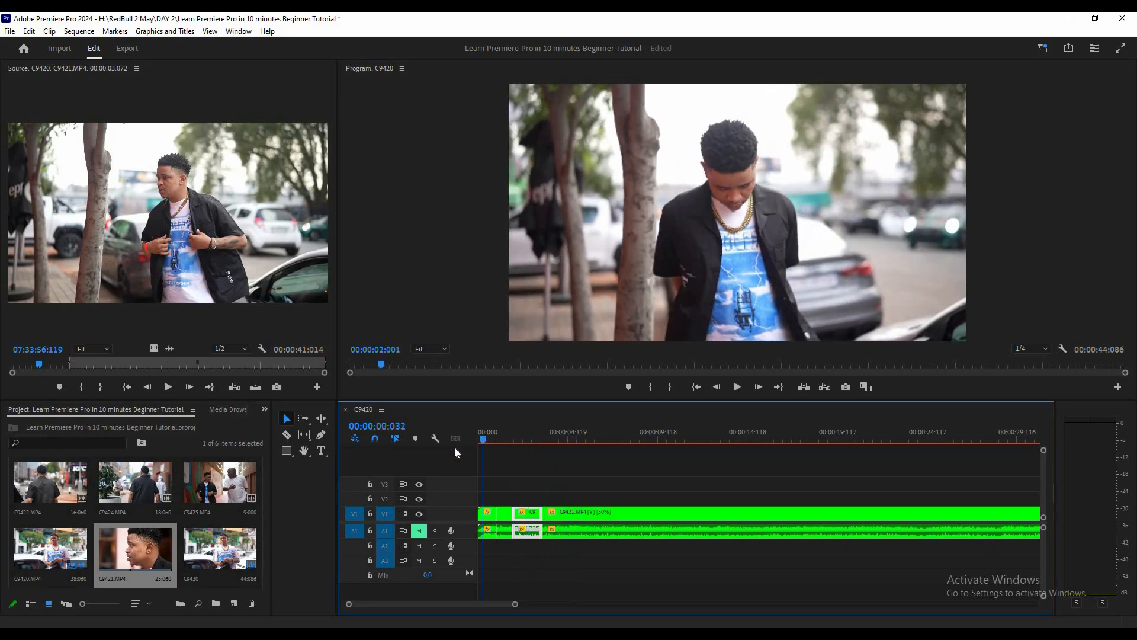
{"action": "key", "text": "Home"}
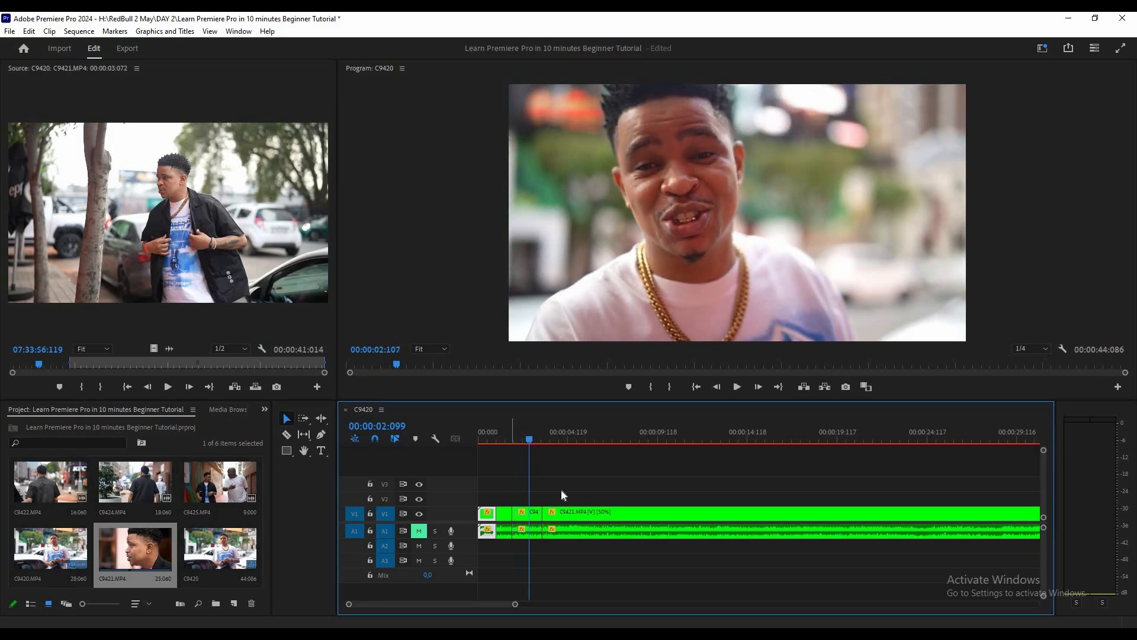
{"action": "key", "text": "space"}
{"action": "left_click_drag", "start_coordinate": [573, 515], "coordinate": [554, 515]}
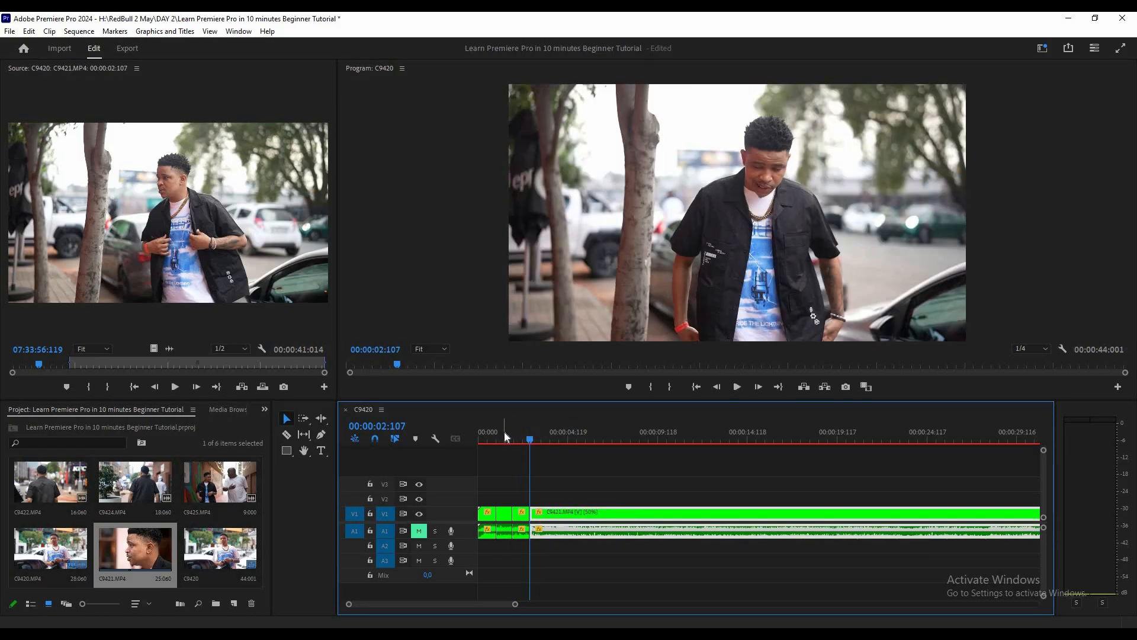
- Play across the join into the slowed C9421.MP4 and stop at 00:00:10:062 to find its next usable part
{"action": "left_click", "coordinate": [503, 432]}
{"action": "key", "text": "space"}
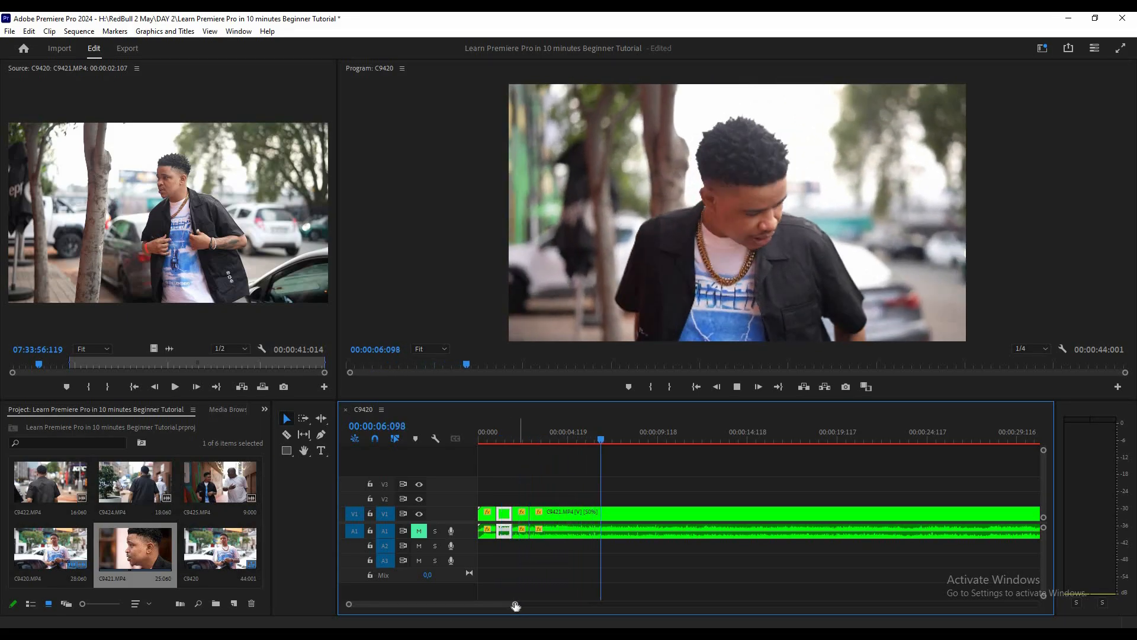
{"action": "key", "text": "space"}
{"action": "key", "text": "space"}
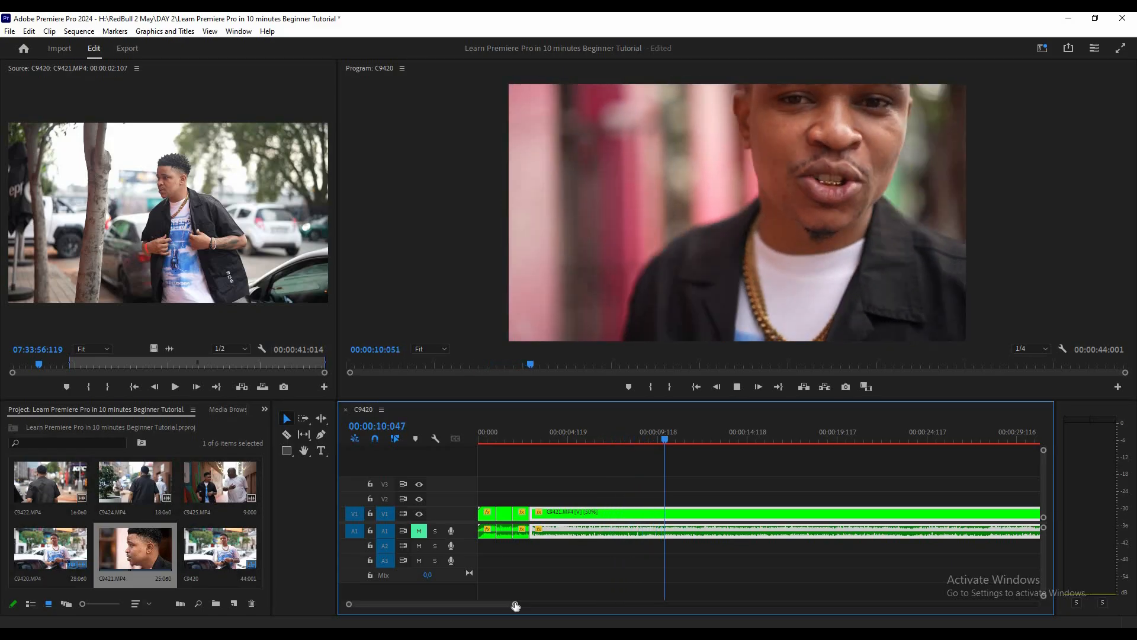
{"action": "key", "text": "space"}
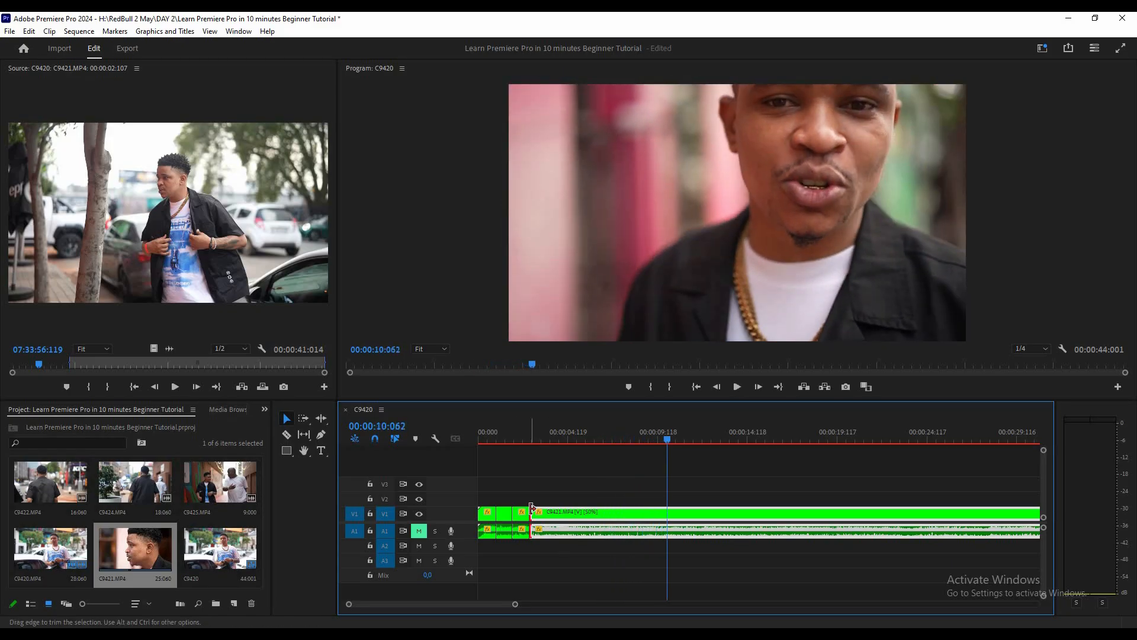
- Split C9421.MP4 at 00:00:10:062 and undo the split
{"action": "left_click", "coordinate": [531, 509]}
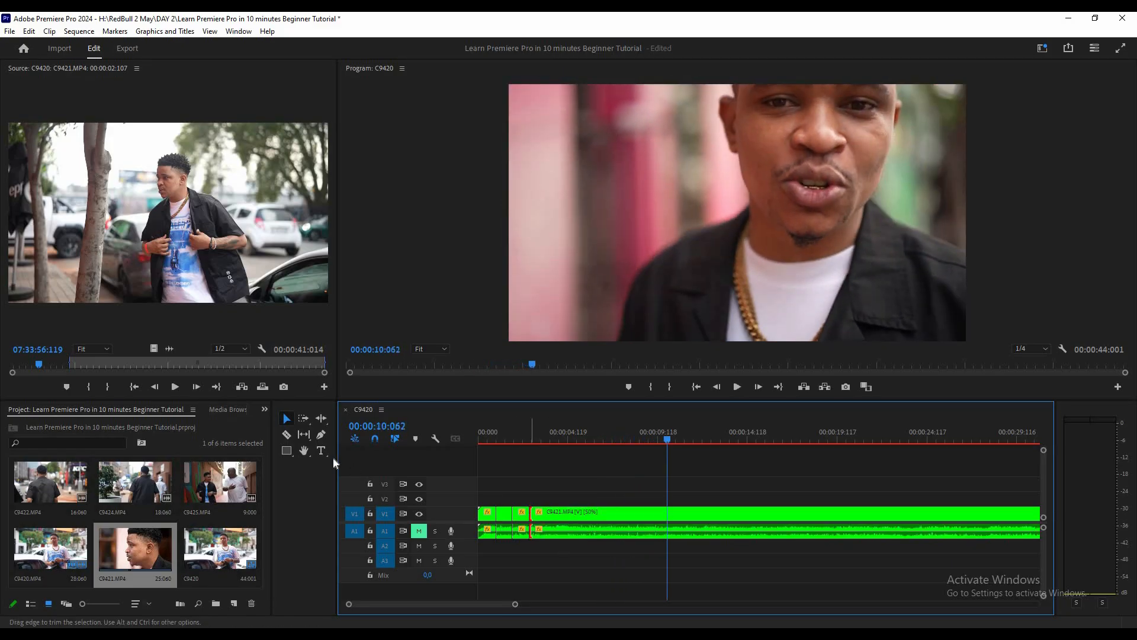
{"action": "left_click", "coordinate": [668, 511]}
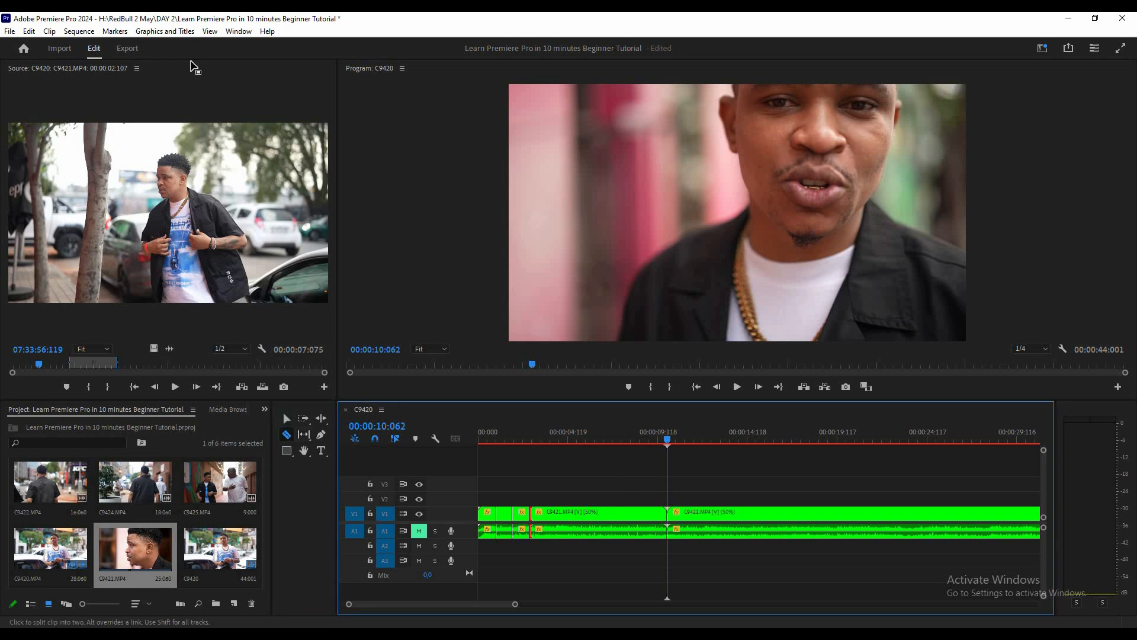
{"action": "left_click", "coordinate": [29, 31]}
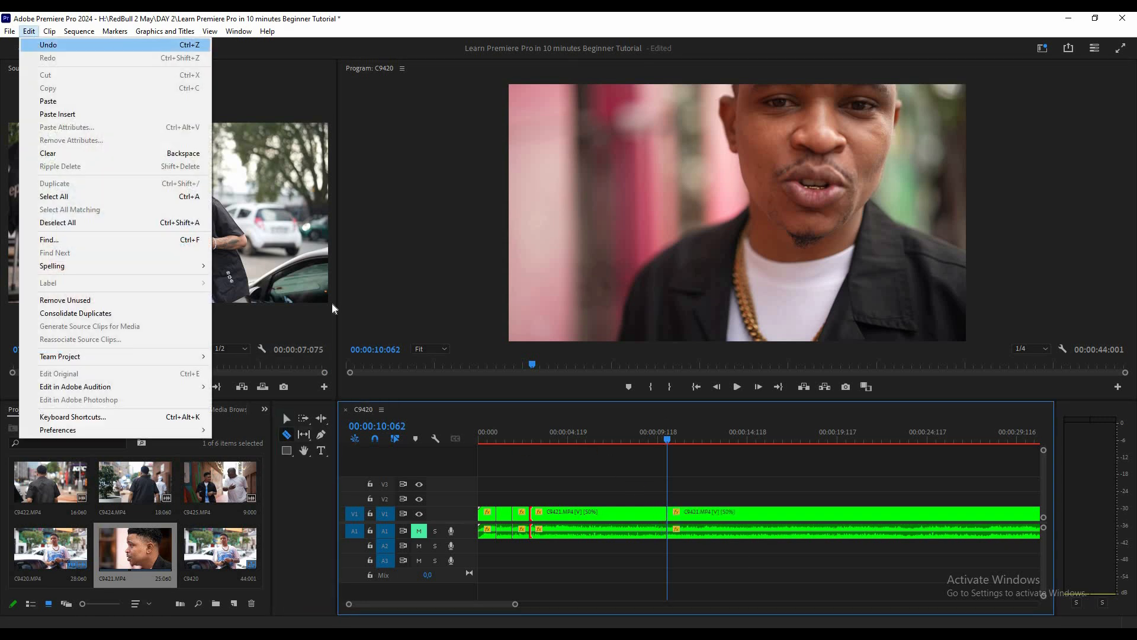
{"action": "key", "text": "Return"}
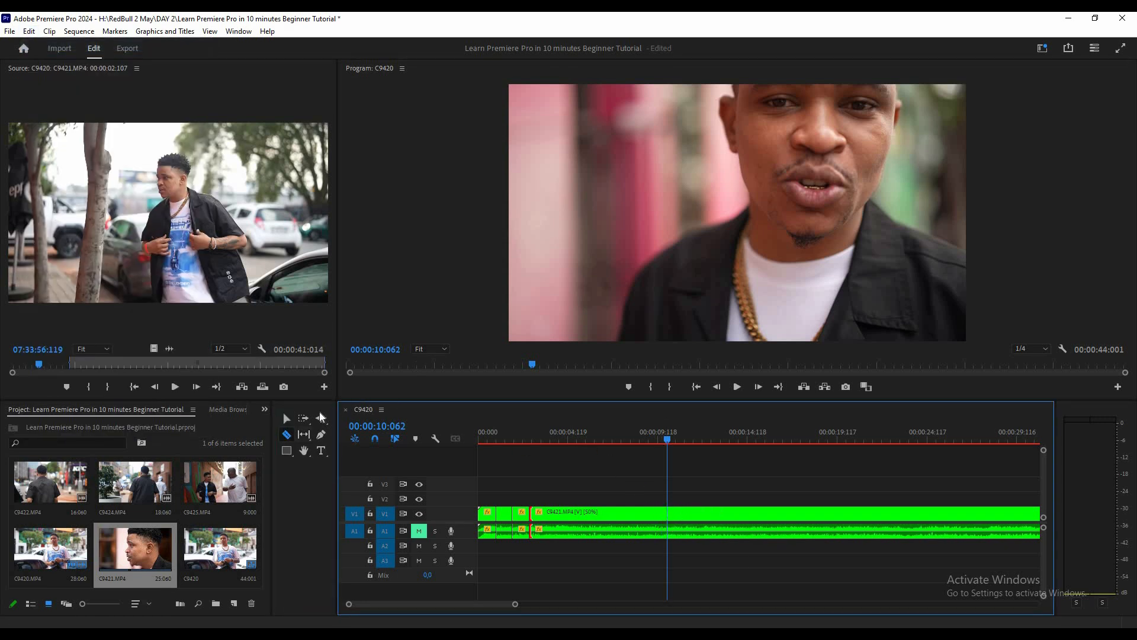
- Trim the start of C9421.MP4 to 00:00:10:062 and move the clip back against the last C9420 segment
{"action": "left_click", "coordinate": [285, 418]}
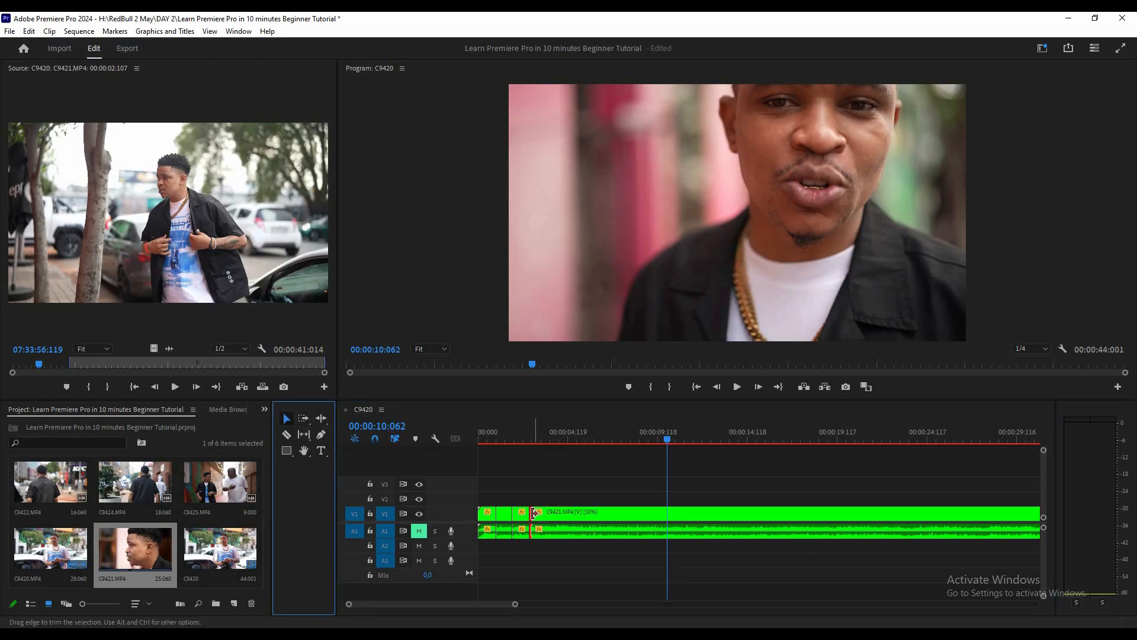
{"action": "left_click_drag", "start_coordinate": [533, 513], "coordinate": [577, 515]}
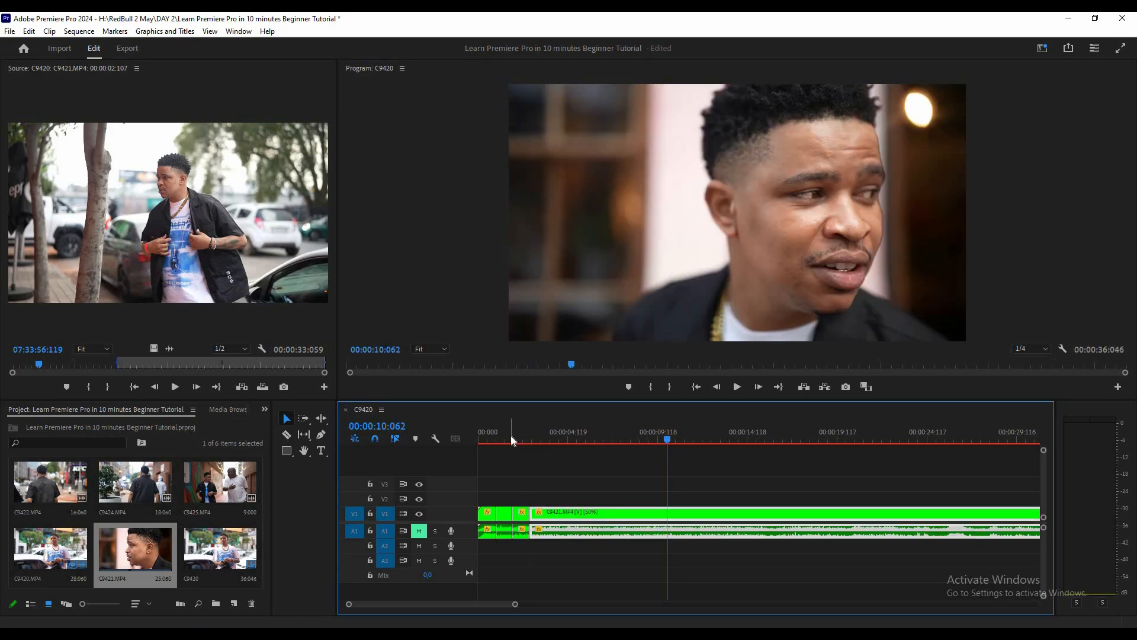
- Play the new join up to 00:00:04:069 and split C9421.MP4 there
{"action": "left_click", "coordinate": [511, 439]}
{"action": "key", "text": "space"}
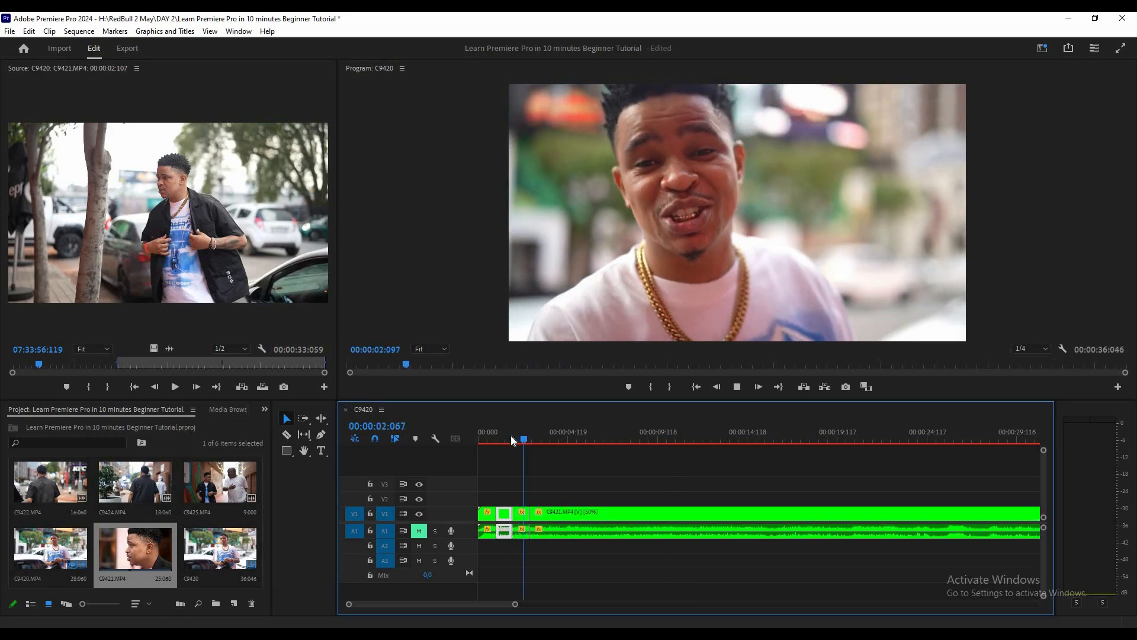
{"action": "key", "text": "space"}
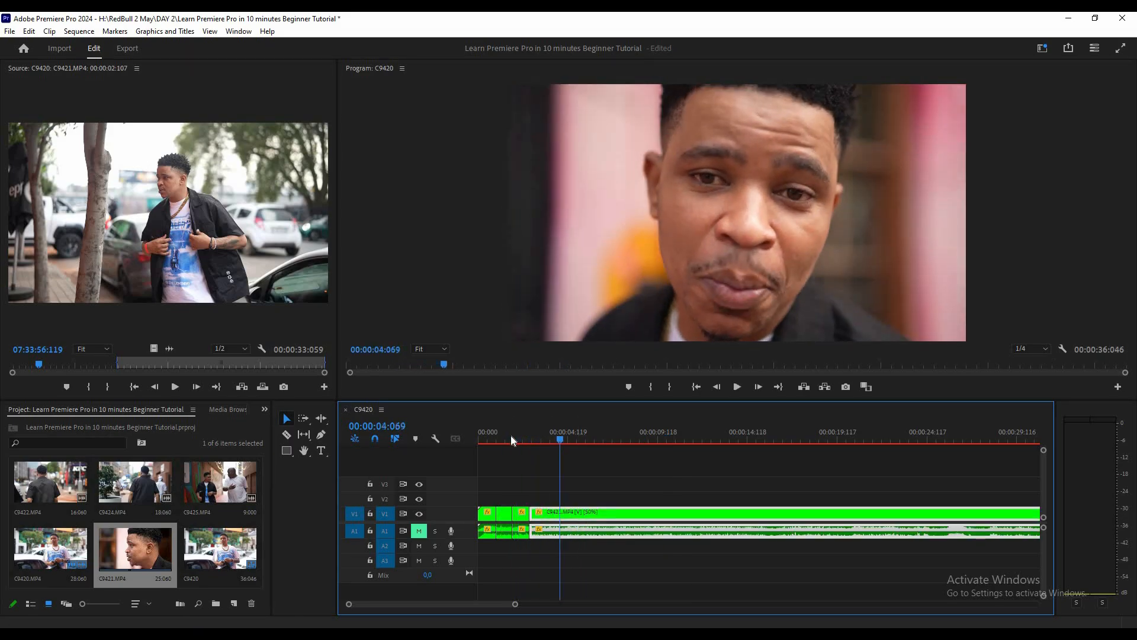
{"action": "key", "text": "c"}
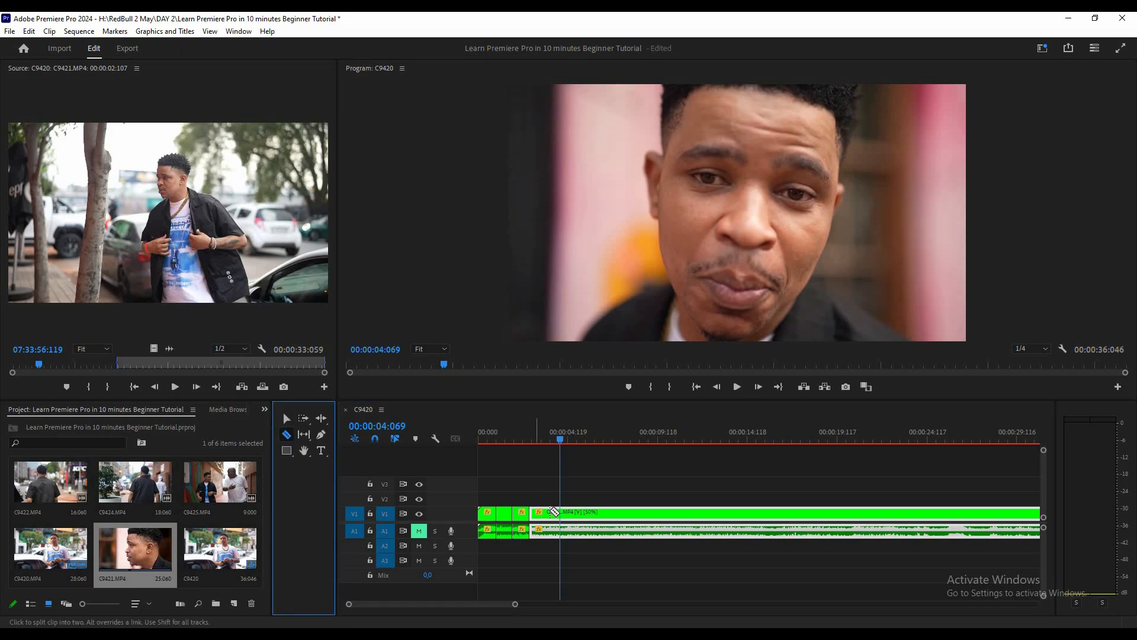
{"action": "left_click", "coordinate": [563, 513]}
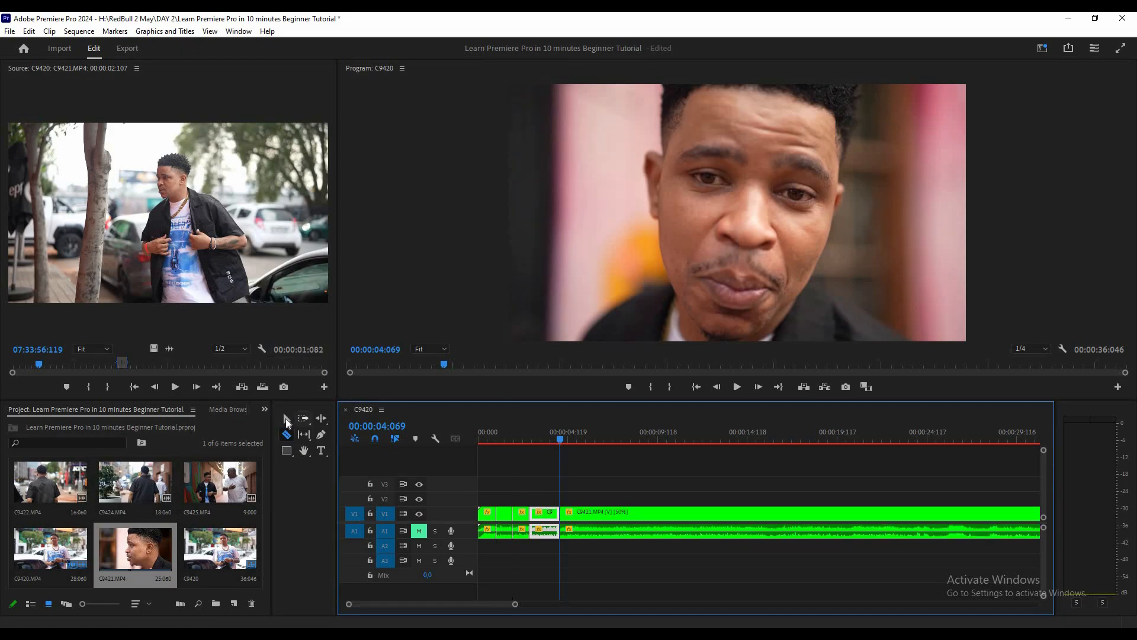
- Trim the start of the remaining C9421.MP4 clip to 00:00:22:019 and move it back against the previous segment
{"action": "left_click", "coordinate": [286, 418]}
{"action": "left_click_drag", "start_coordinate": [516, 604], "coordinate": [564, 603]}
{"action": "left_click_drag", "start_coordinate": [551, 432], "coordinate": [710, 435]}
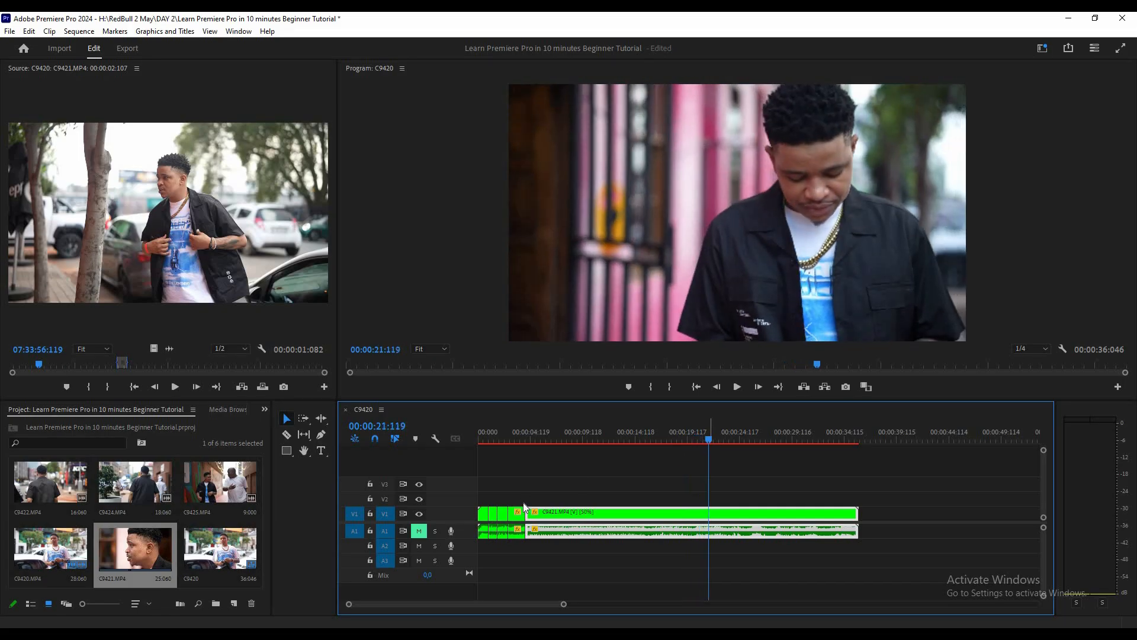
{"action": "left_click", "coordinate": [543, 503]}
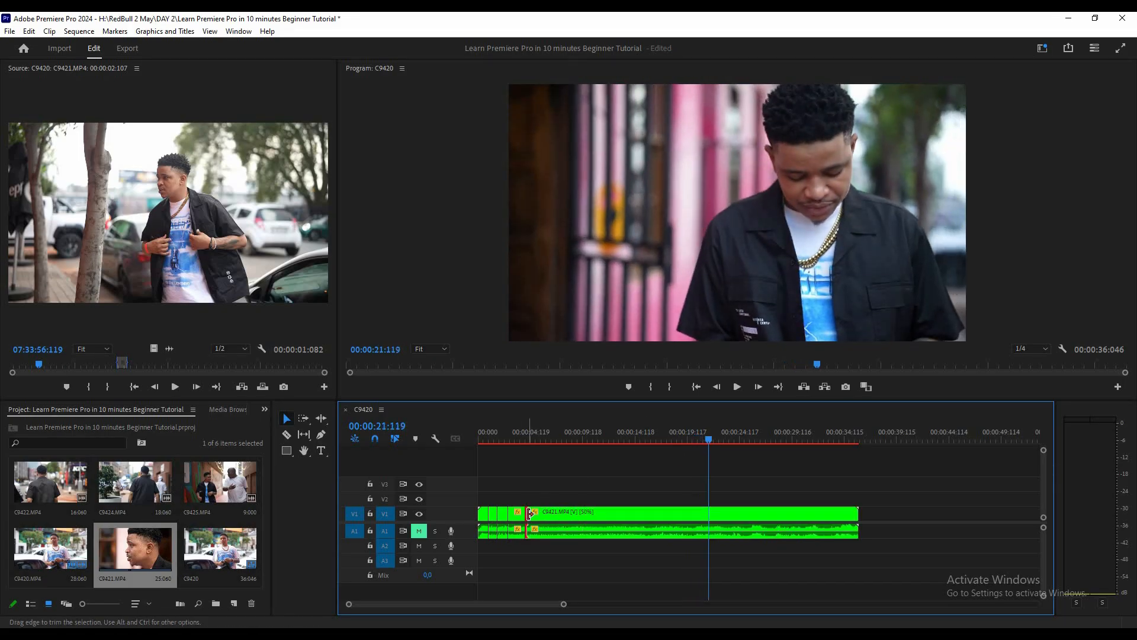
{"action": "left_click", "coordinate": [514, 439]}
{"action": "key", "text": "space"}
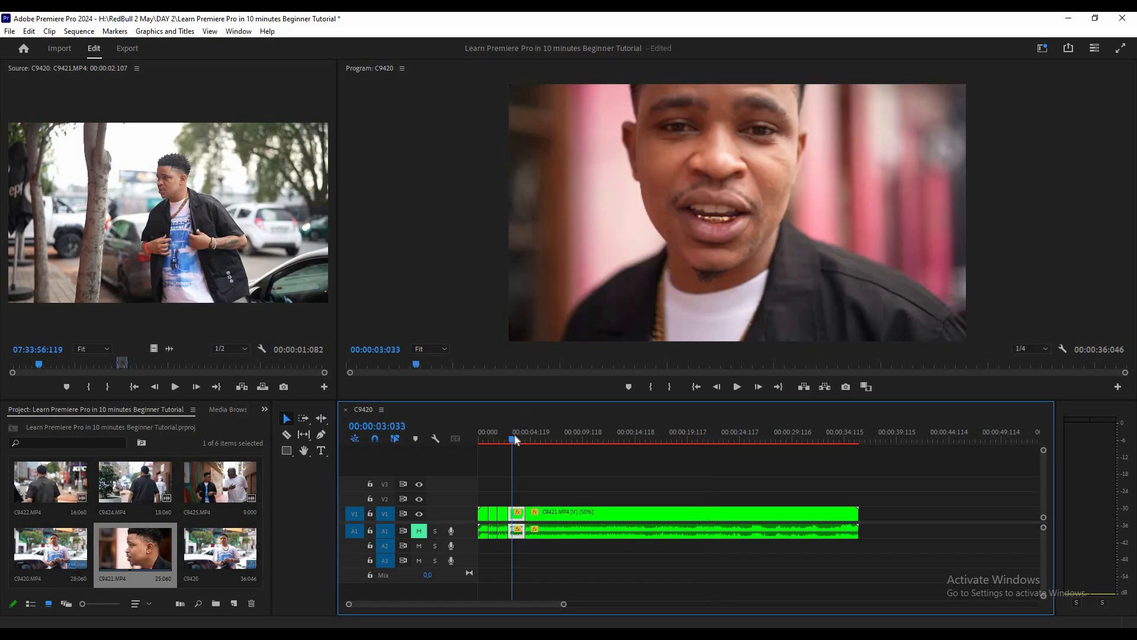
{"action": "key", "text": "space"}
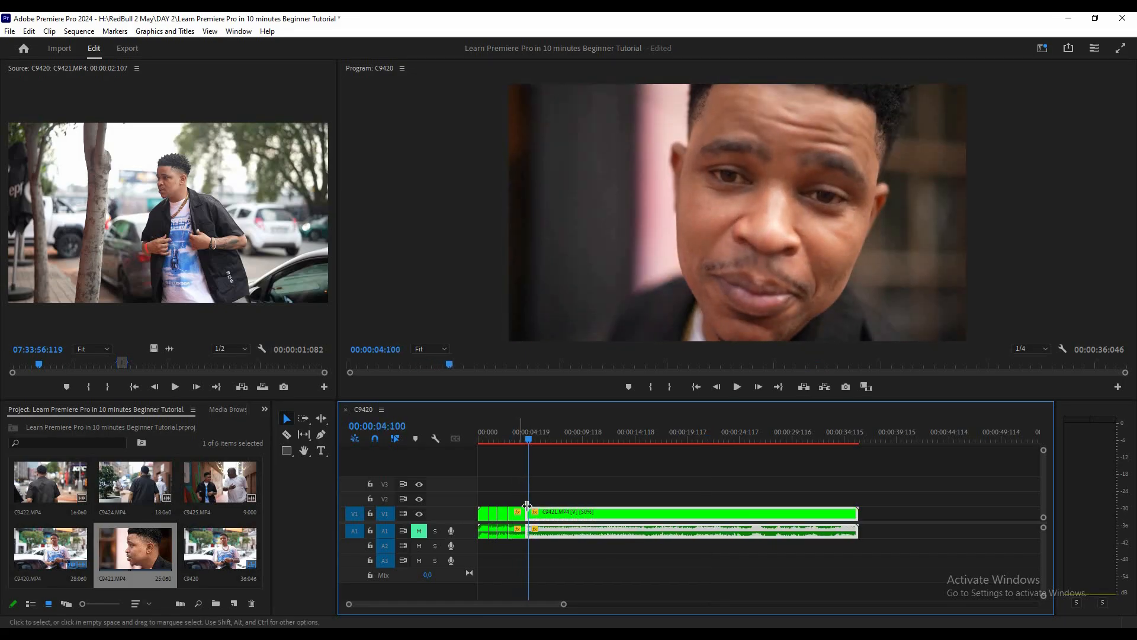
{"action": "left_click_drag", "start_coordinate": [666, 431], "coordinate": [715, 432]}
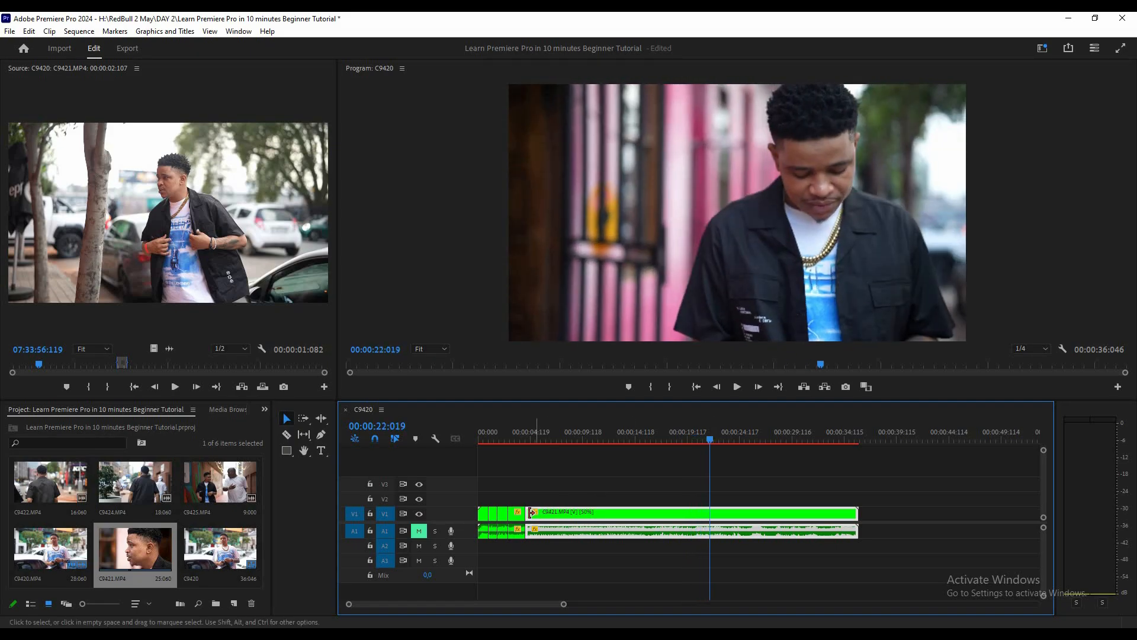
{"action": "mouse_move", "coordinate": [572, 502]}
{"action": "left_mouse_down"}
{"action": "mouse_move", "coordinate": [712, 500]}
{"action": "mouse_move", "coordinate": [574, 521]}
{"action": "left_mouse_up"}
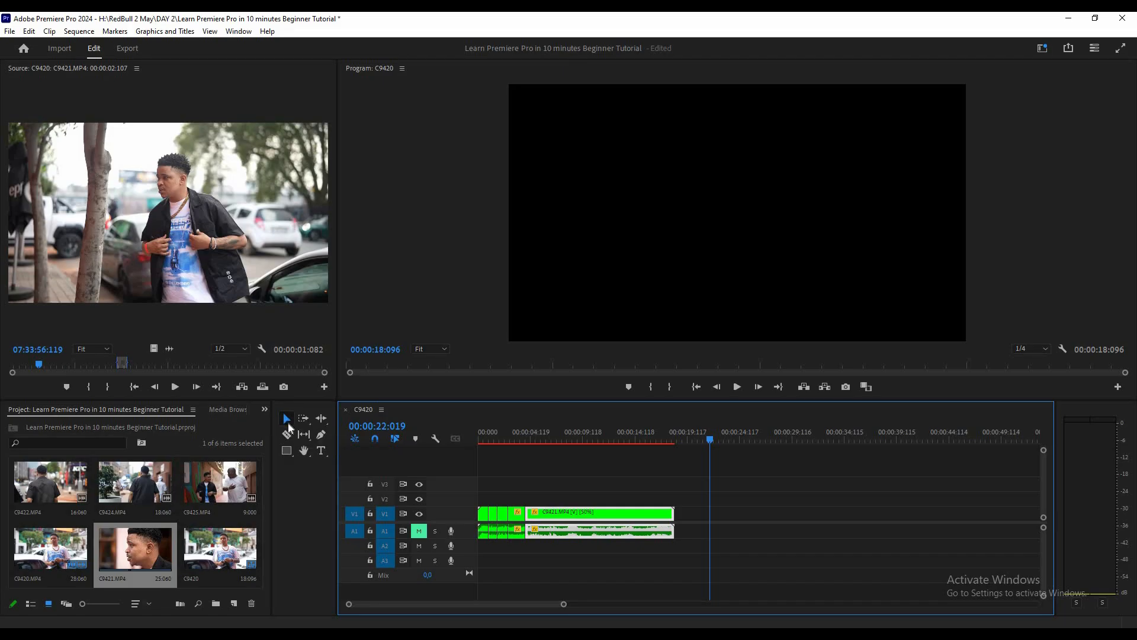
- Play the new join, stop at 00:00:04:016 and move the last C9421.MP4 segment back to there, over the end of the previous segment
{"action": "key", "text": "space"}
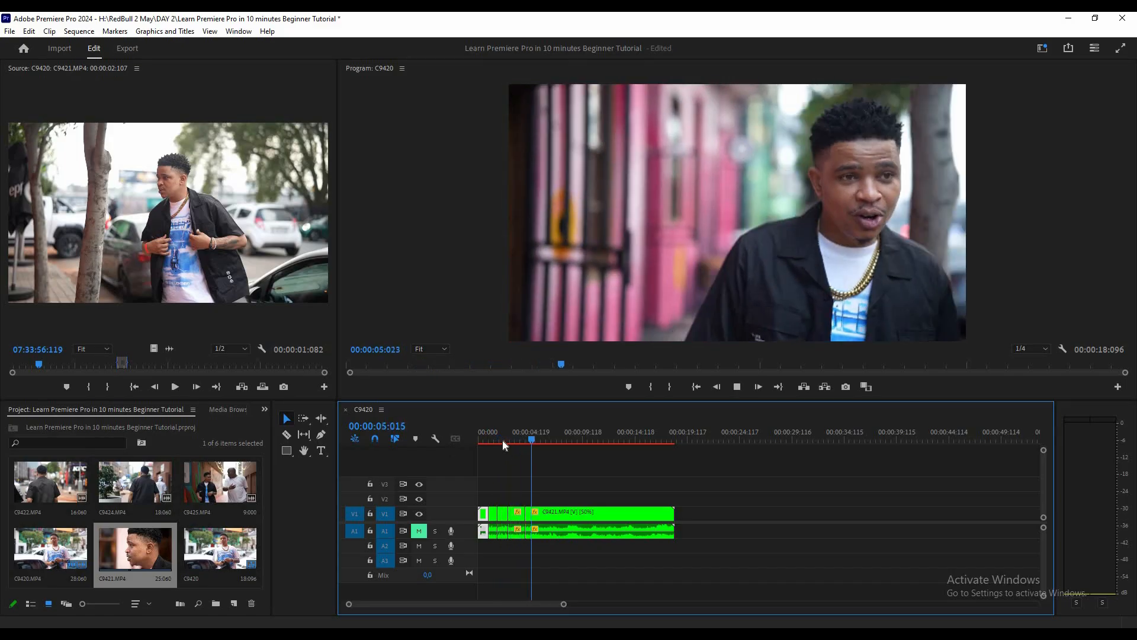
{"action": "key", "text": "space"}
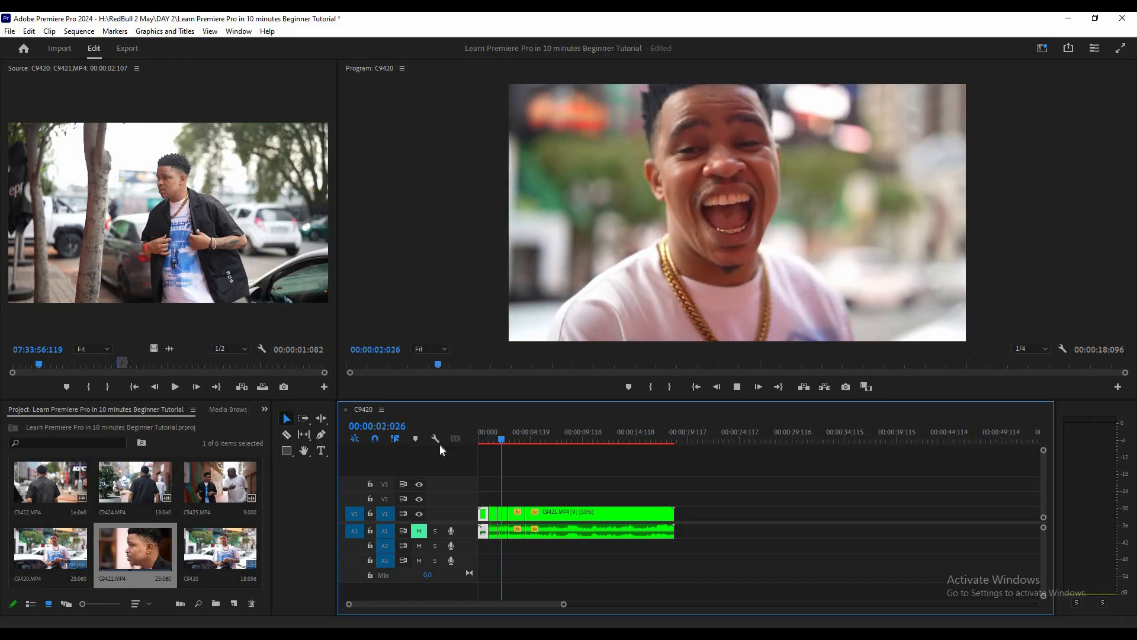
{"action": "key", "text": "space"}
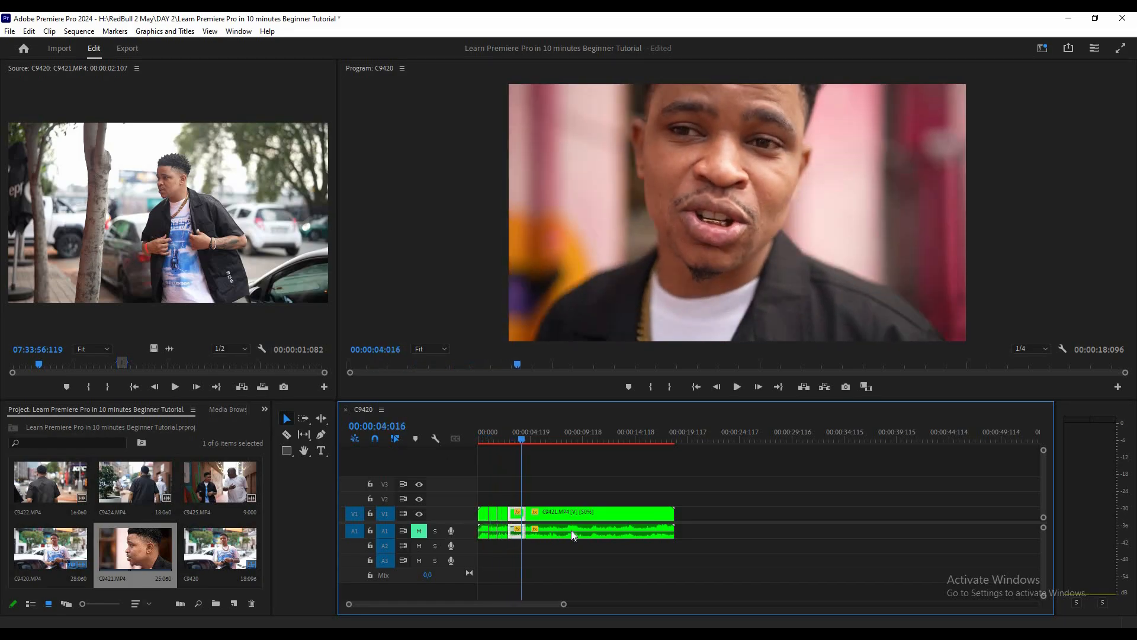
{"action": "left_click", "coordinate": [556, 514]}
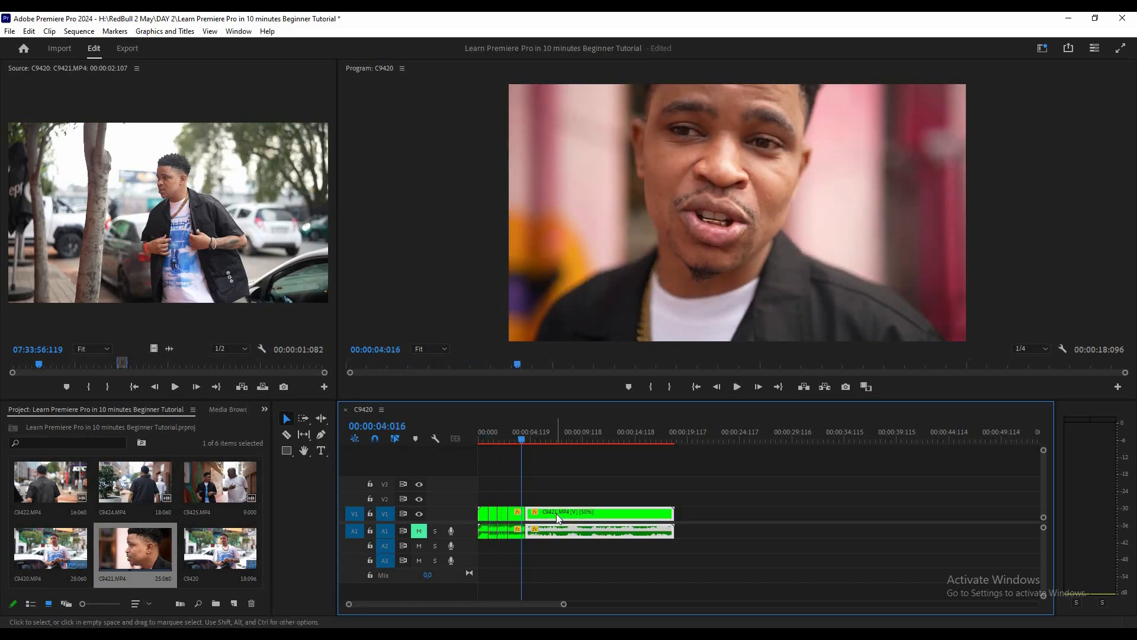
{"action": "left_click_drag", "start_coordinate": [557, 514], "coordinate": [552, 514]}
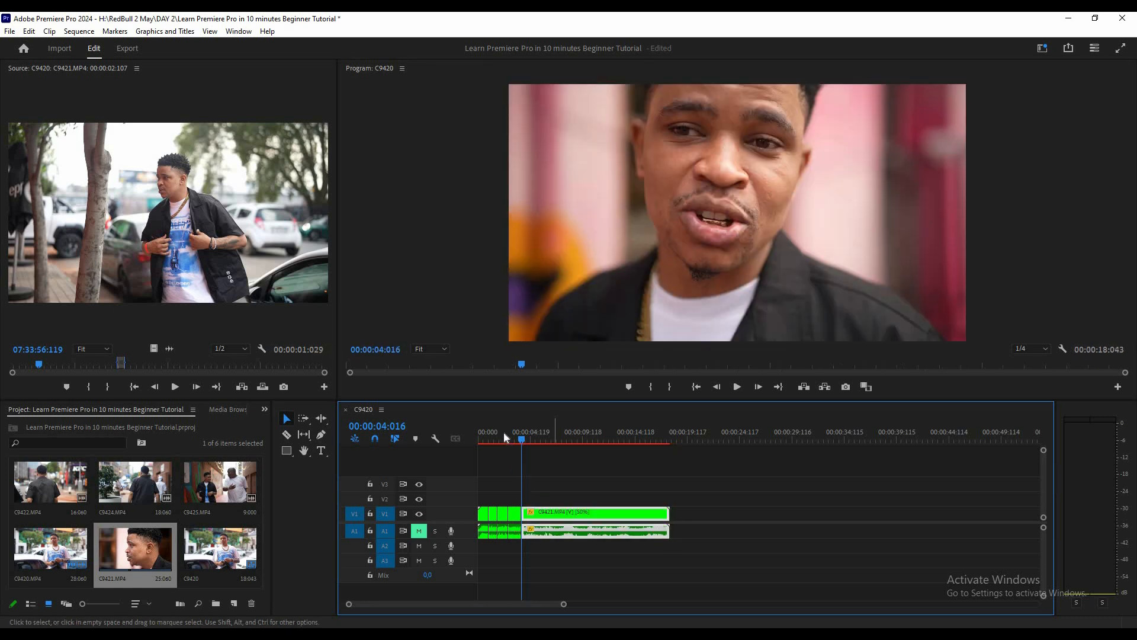
- Play the sequence from the start, replay the join into the last C9421.MP4 segment and stop at 00:00:08:024
{"action": "key", "text": "Home"}
{"action": "key", "text": "space"}
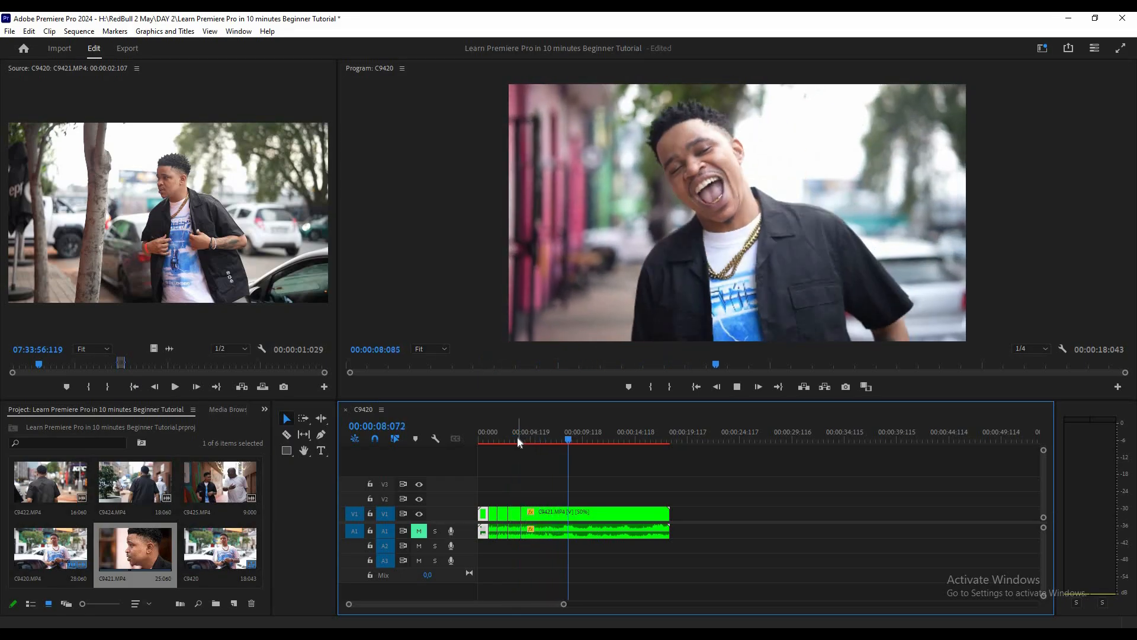
{"action": "left_click", "coordinate": [517, 437]}
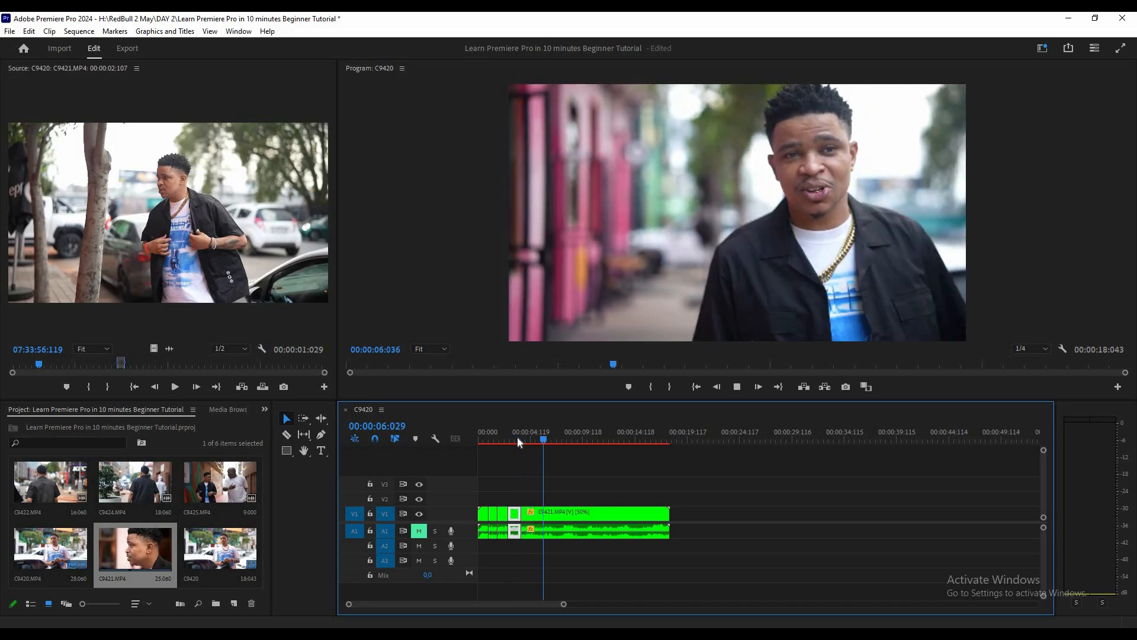
{"action": "left_click", "coordinate": [517, 437]}
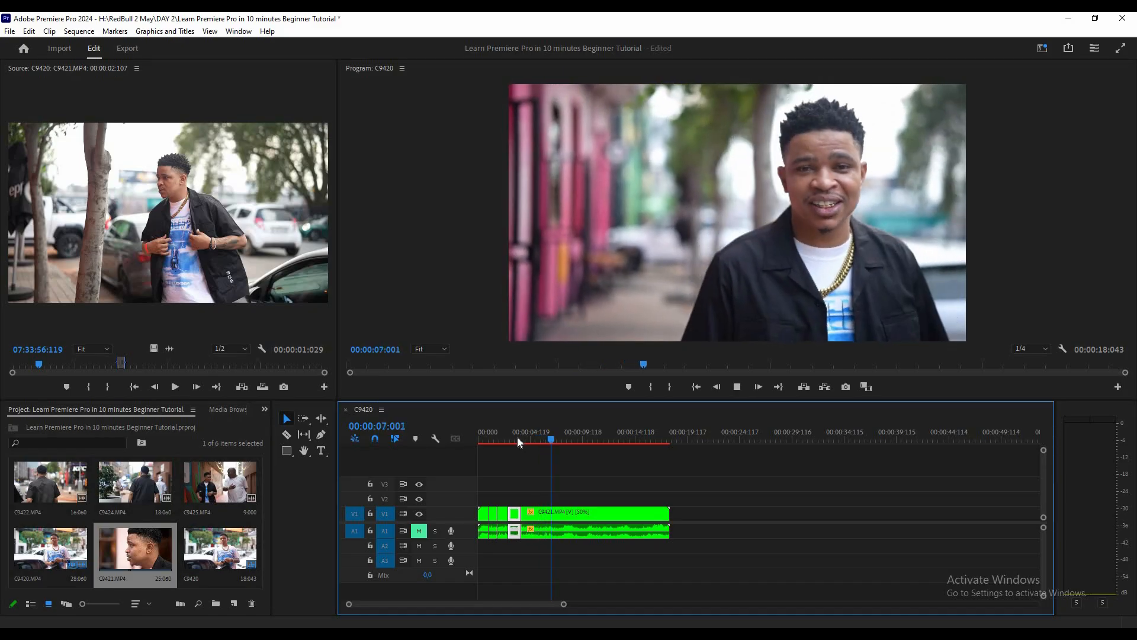
{"action": "left_click", "coordinate": [525, 514]}
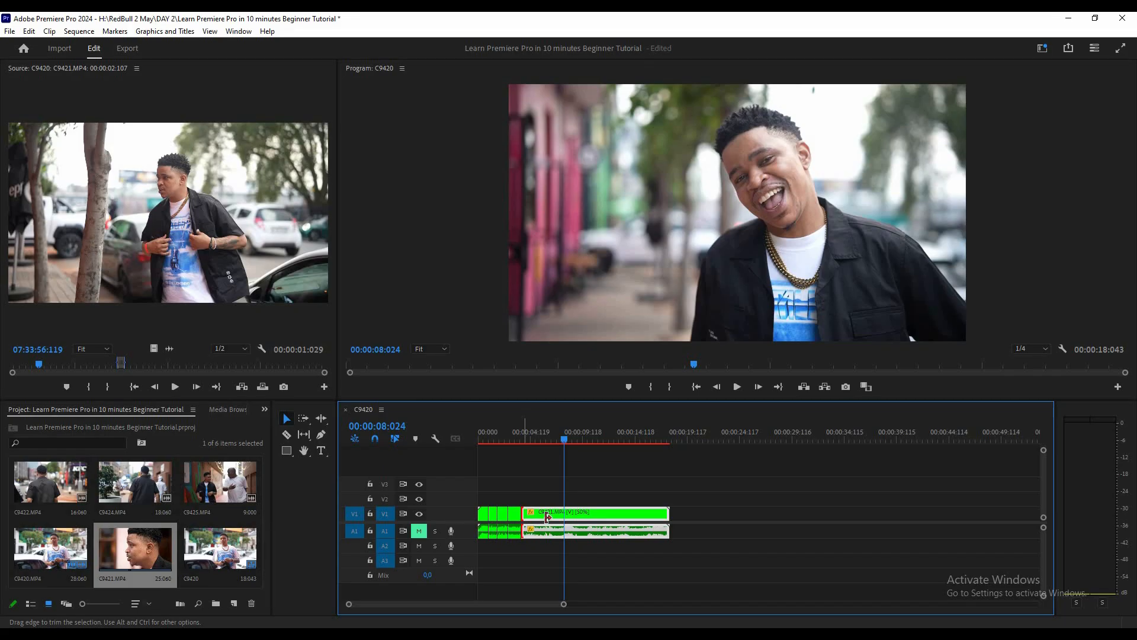
- Trim the start of the last C9421.MP4 segment to 00:00:08:024 and undo the trim
{"action": "left_click_drag", "start_coordinate": [548, 517], "coordinate": [565, 515]}
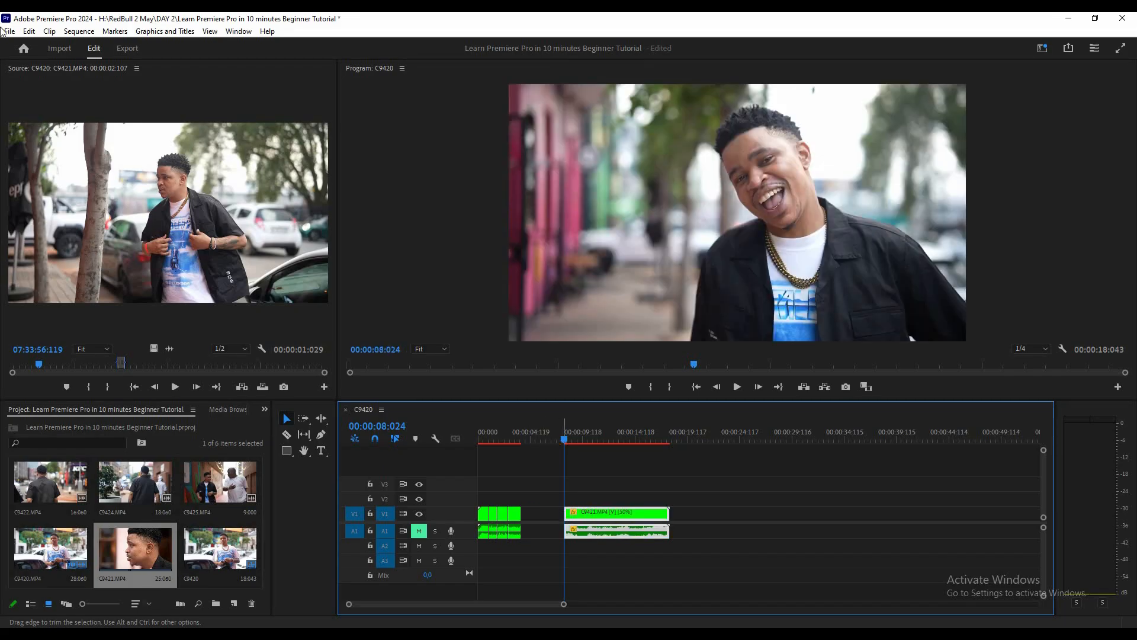
{"action": "left_click", "coordinate": [28, 31]}
{"action": "left_click", "coordinate": [48, 45]}
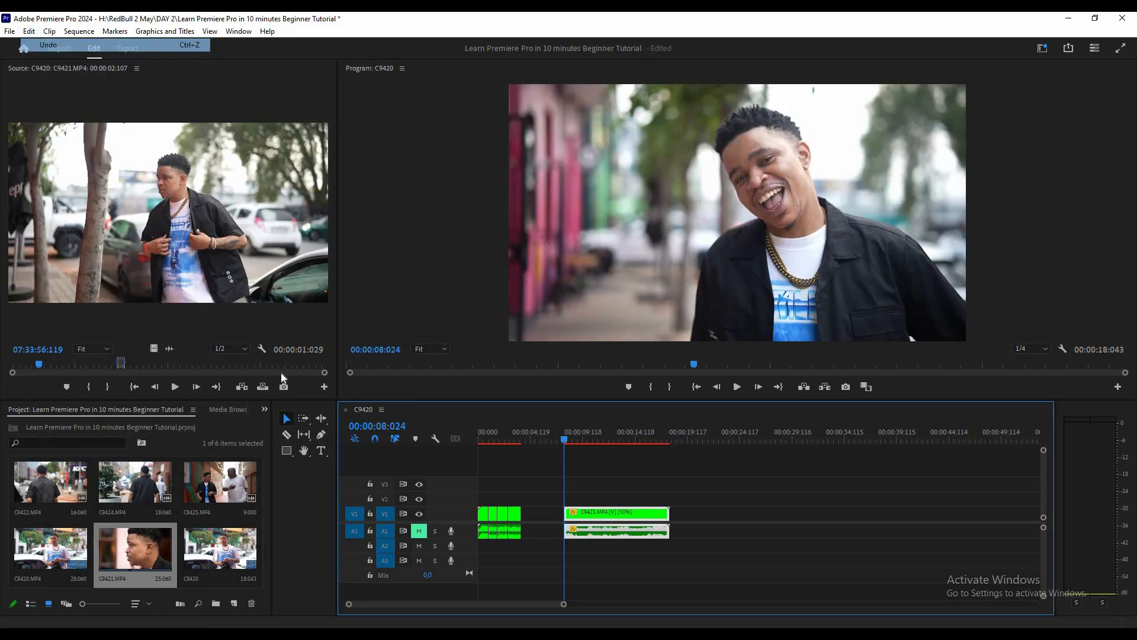
- Split C9421.MP4 at 00:00:08:024, cut out the part before the split and move the rest back to close the gap
{"action": "left_click", "coordinate": [288, 435]}
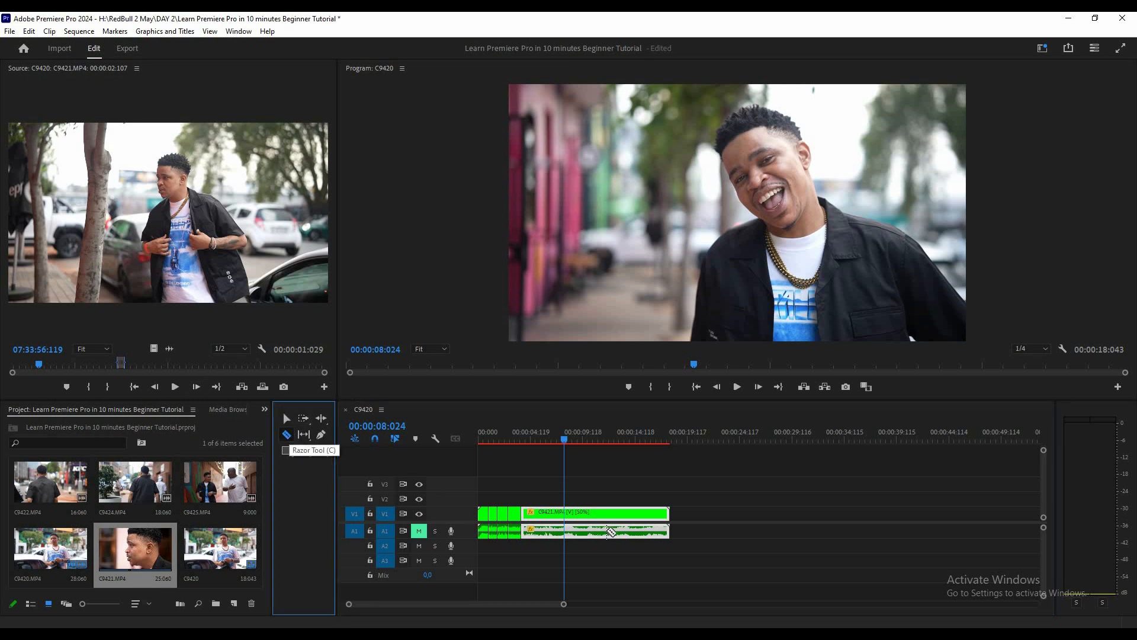
{"action": "left_click", "coordinate": [541, 513]}
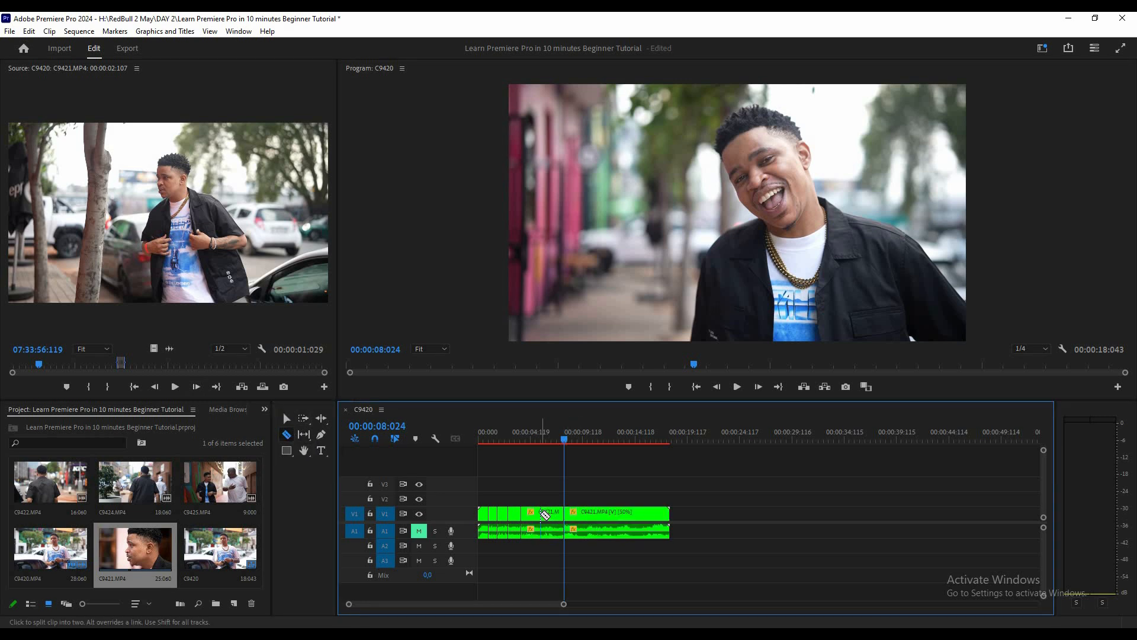
{"action": "right_click", "coordinate": [540, 513]}
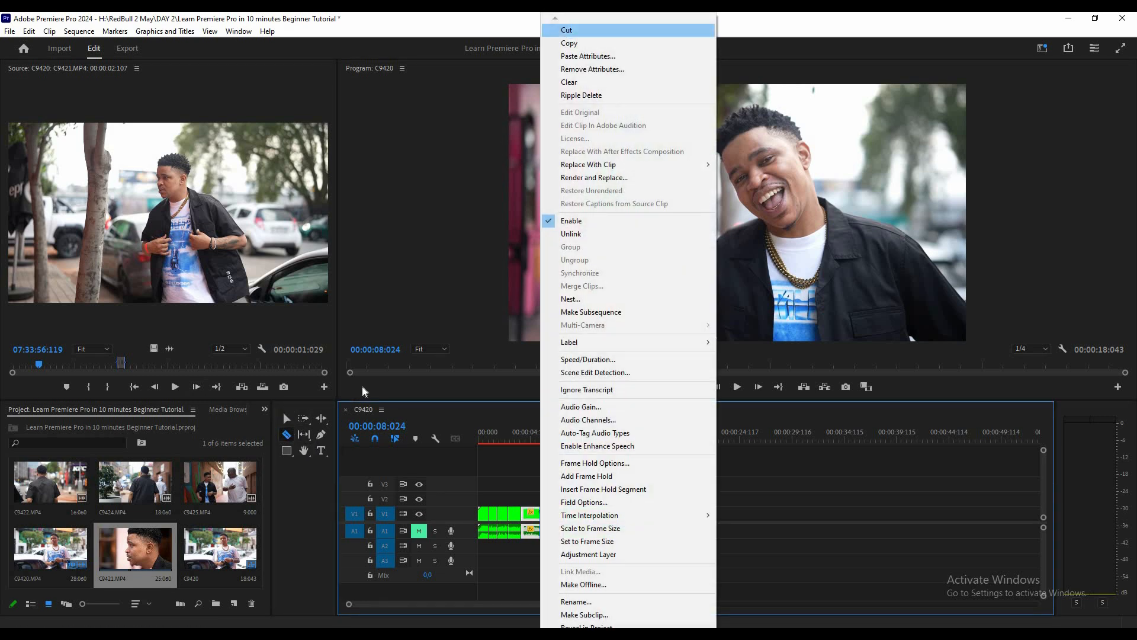
{"action": "left_click", "coordinate": [286, 419]}
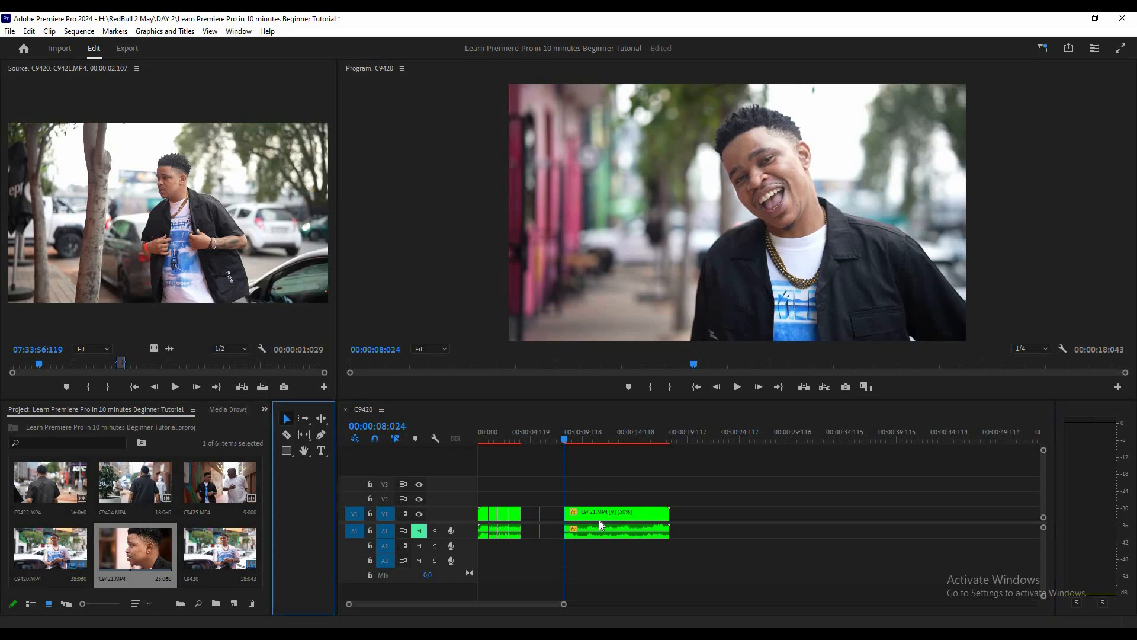
{"action": "left_click_drag", "start_coordinate": [599, 514], "coordinate": [555, 513]}
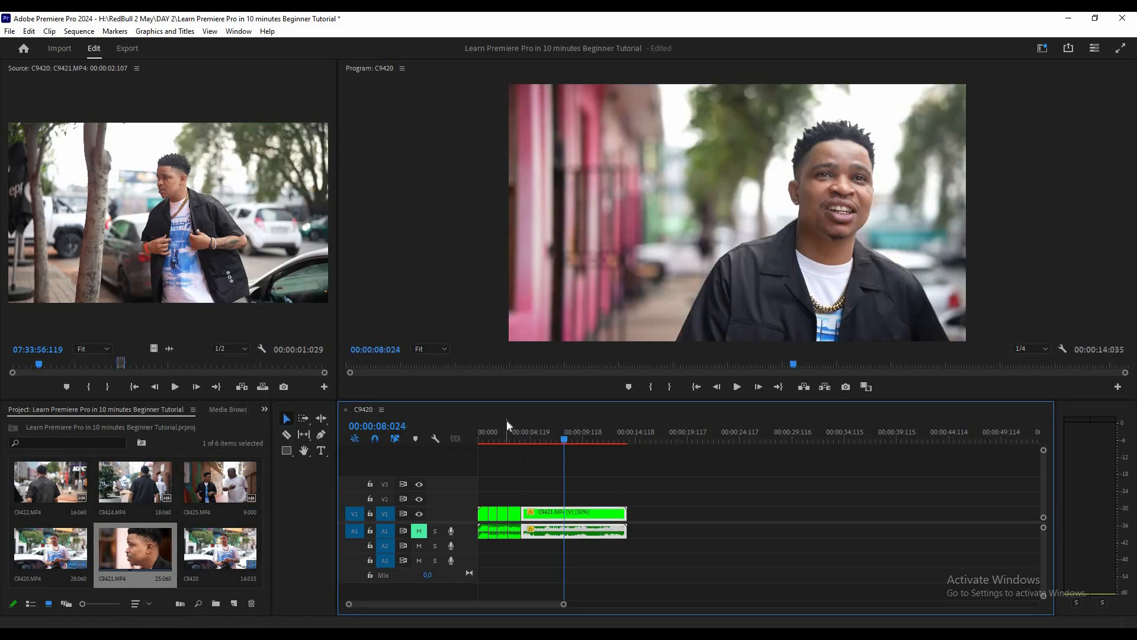
- Play the join up to 00:00:05:047, split C9421.MP4 there and cut out everything after the split
{"action": "left_click", "coordinate": [506, 420]}
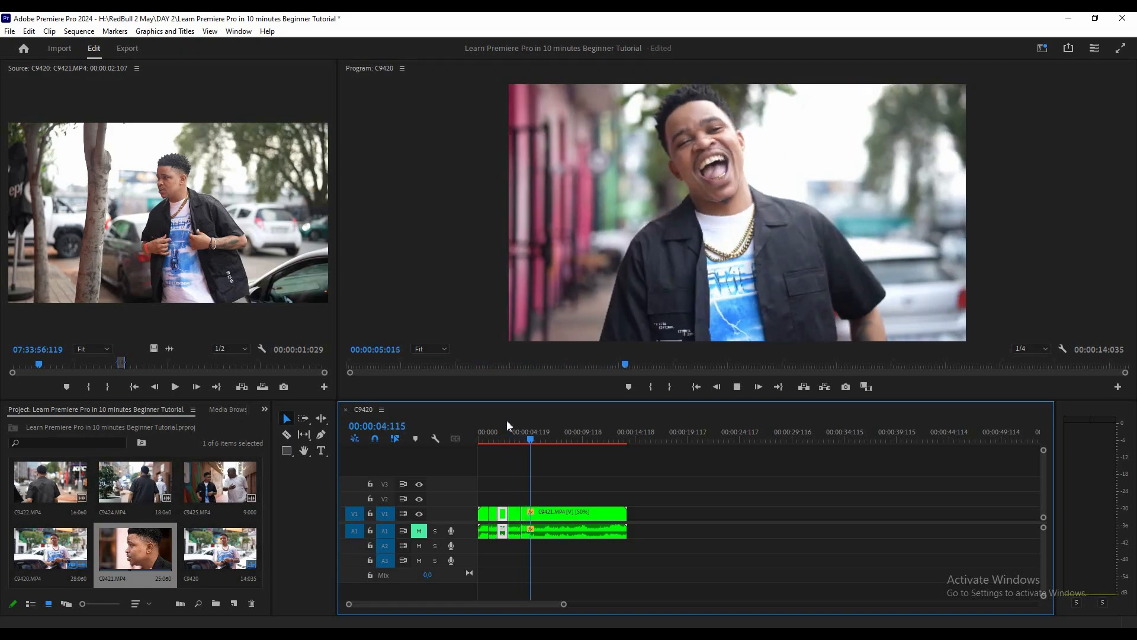
{"action": "key", "text": "space"}
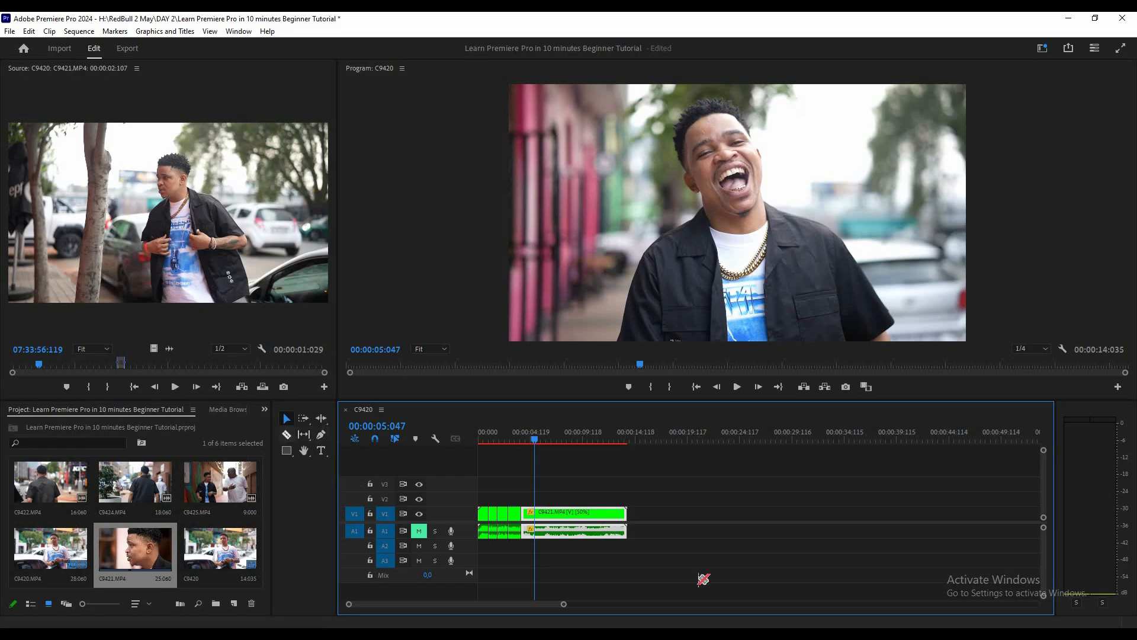
{"action": "left_click", "coordinate": [286, 435]}
{"action": "left_click", "coordinate": [535, 513]}
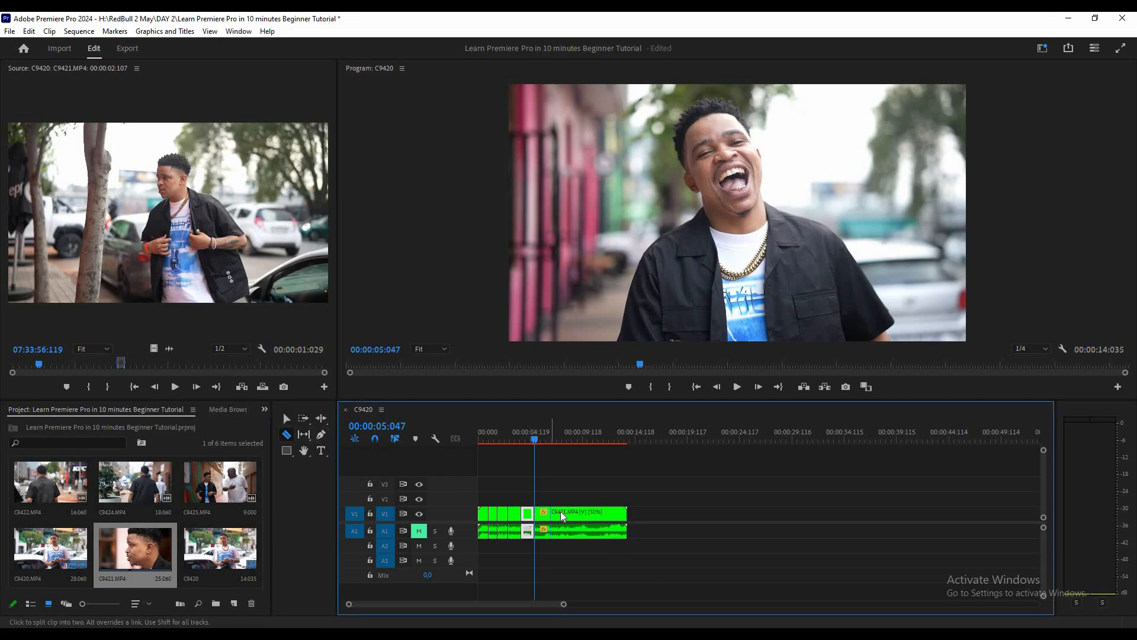
{"action": "right_click", "coordinate": [562, 513]}
{"action": "left_click", "coordinate": [588, 30]}
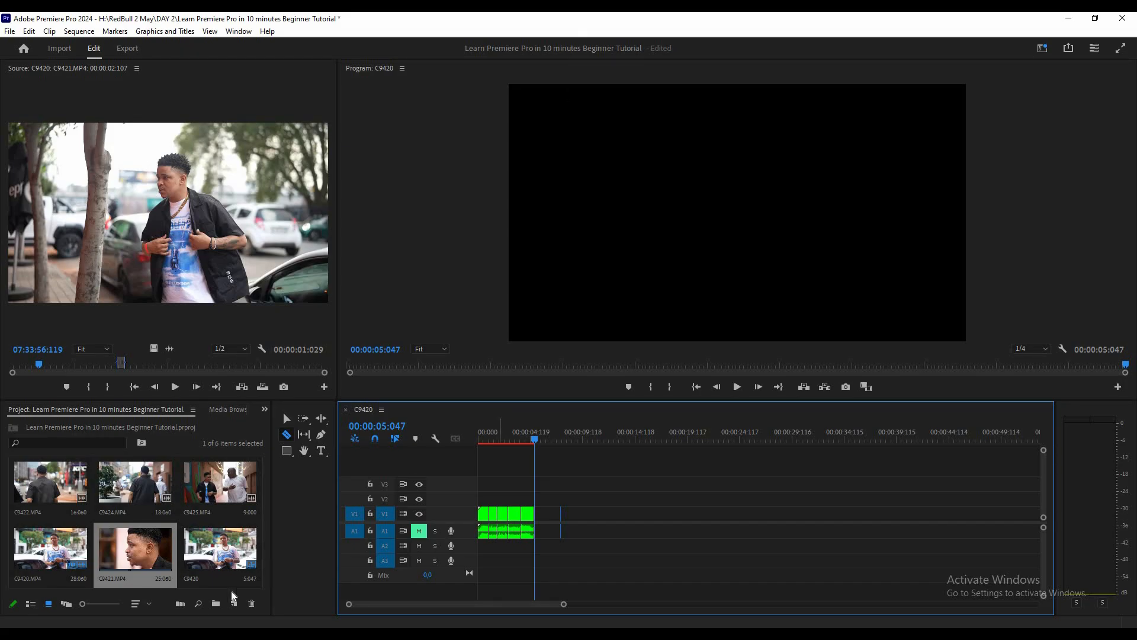
- Open C9424.MP4 in the Source monitor and mark its In point at 07:34:43:104
{"action": "double_click", "coordinate": [143, 485]}
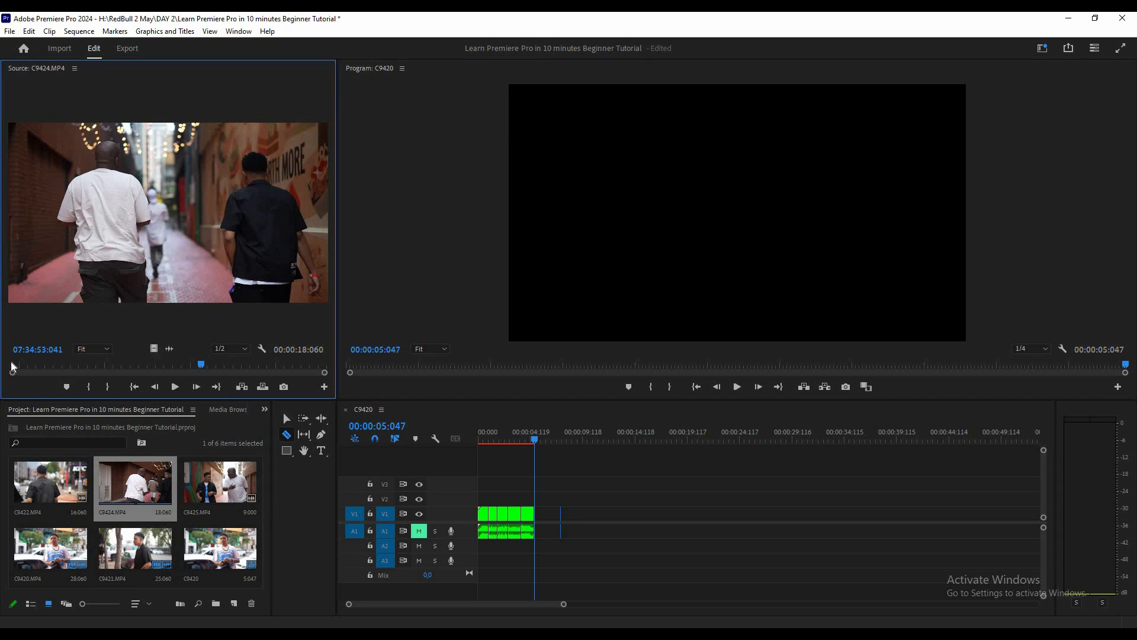
{"action": "left_click_drag", "start_coordinate": [11, 361], "coordinate": [46, 368]}
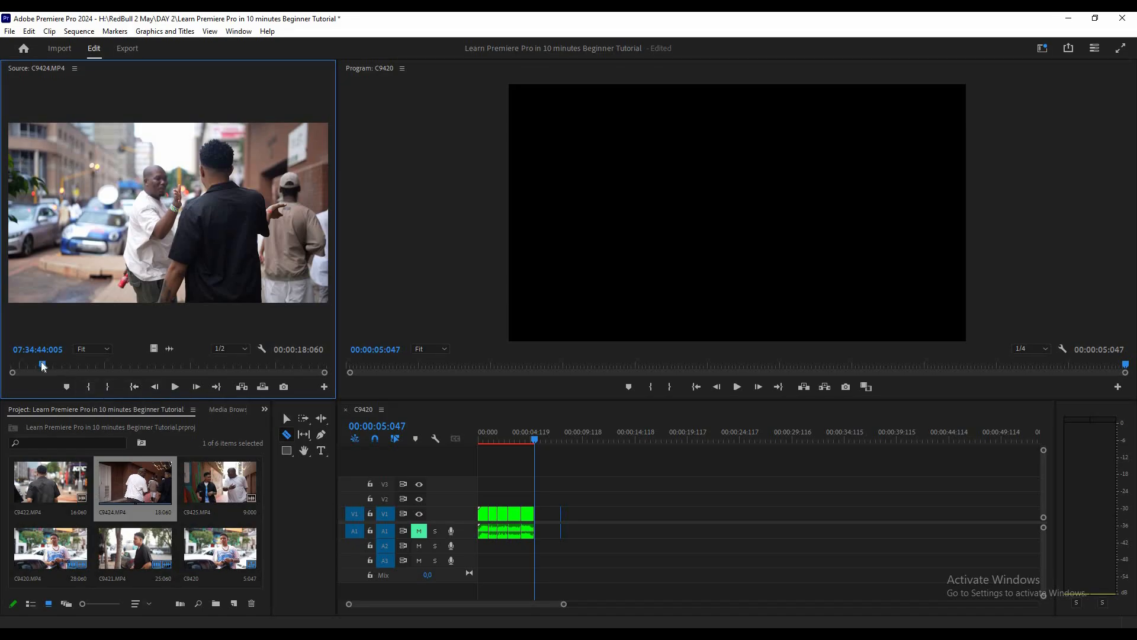
{"action": "key", "text": "space"}
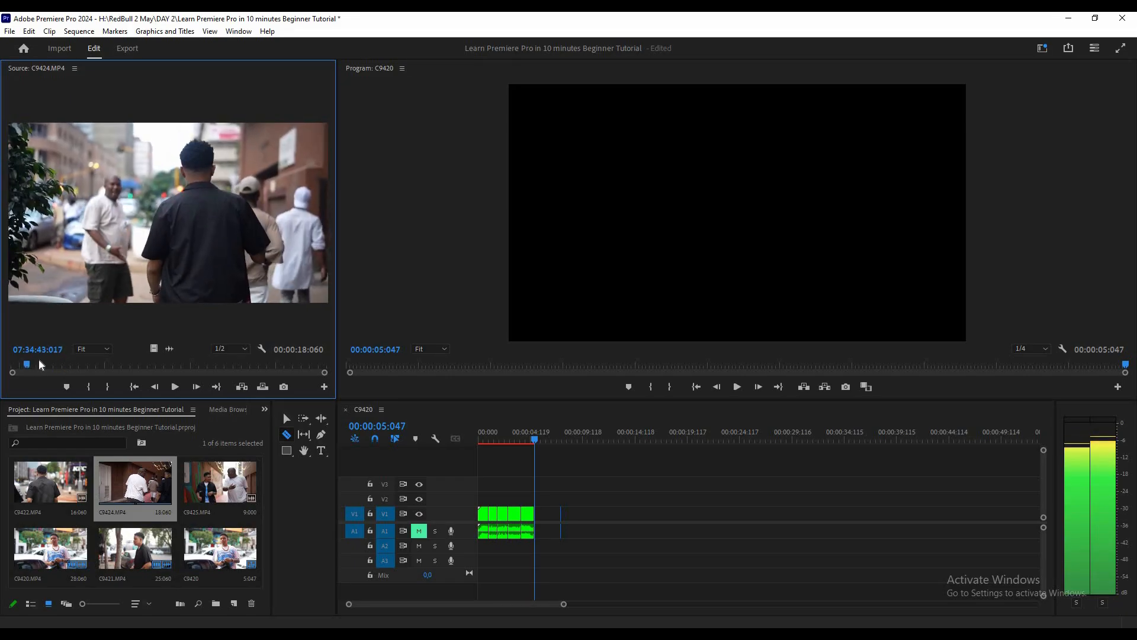
{"action": "left_click", "coordinate": [40, 363]}
{"action": "left_click_drag", "start_coordinate": [39, 360], "coordinate": [39, 363]}
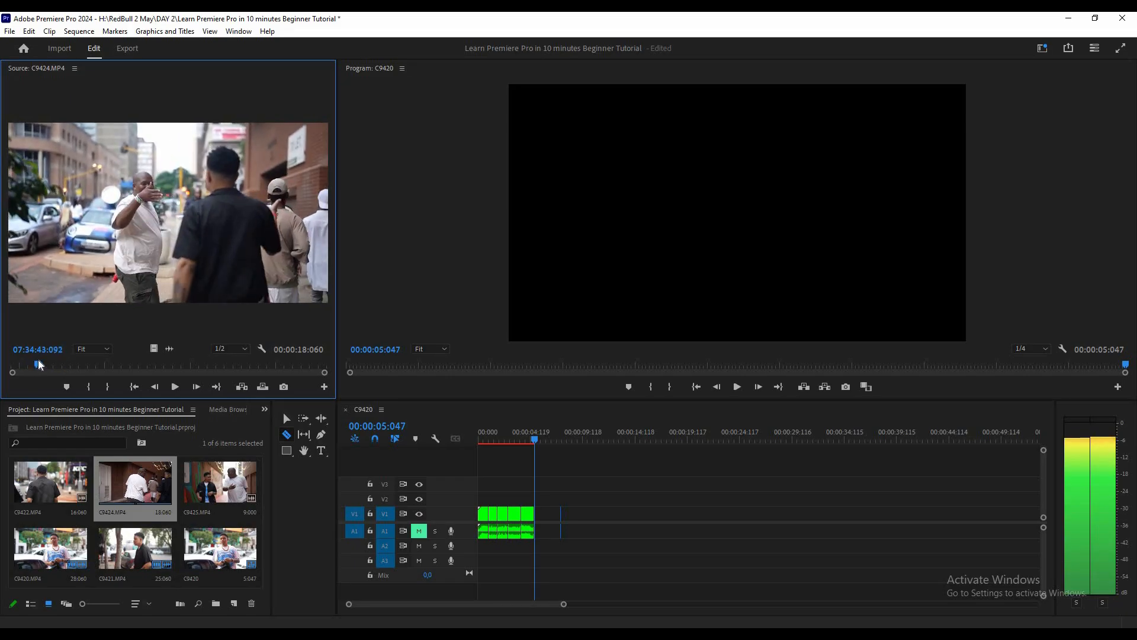
{"action": "left_click", "coordinate": [89, 387]}
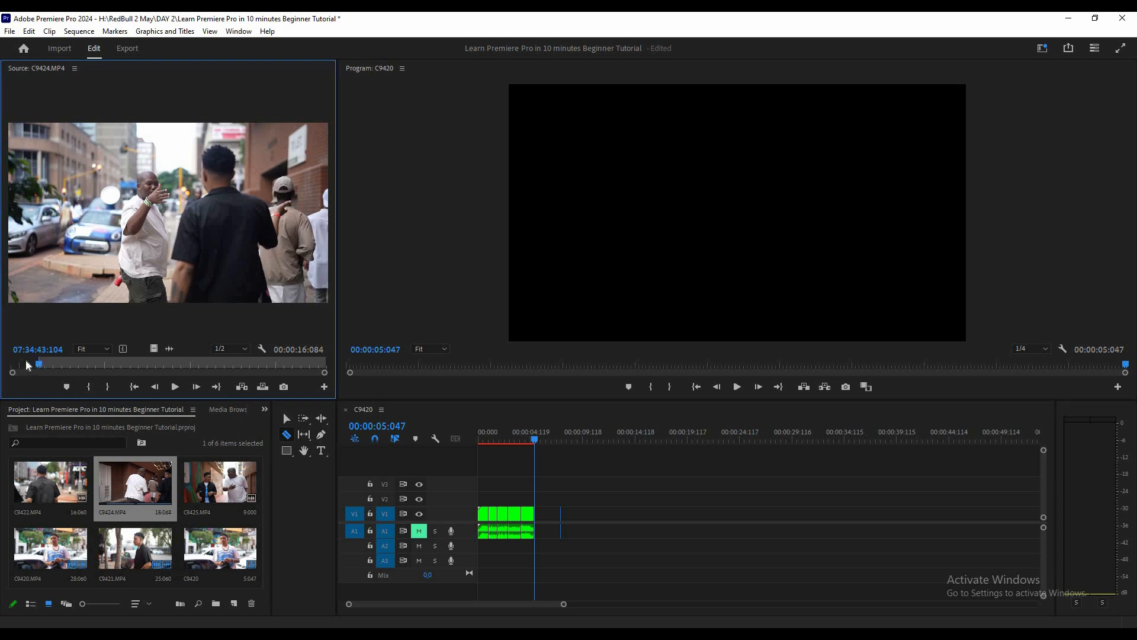
- Play and scrub through C9424.MP4 and mark its In point at 07:34:52:093 instead
{"action": "left_click_drag", "start_coordinate": [26, 359], "coordinate": [11, 361]}
{"action": "key", "text": "space"}
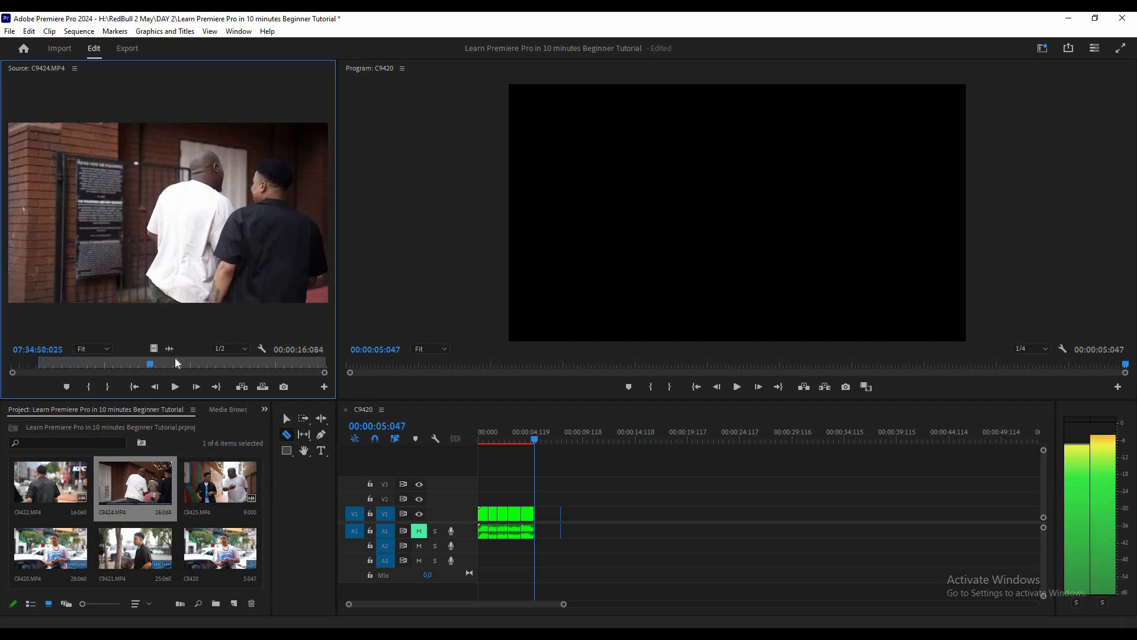
{"action": "left_click_drag", "start_coordinate": [129, 360], "coordinate": [176, 361]}
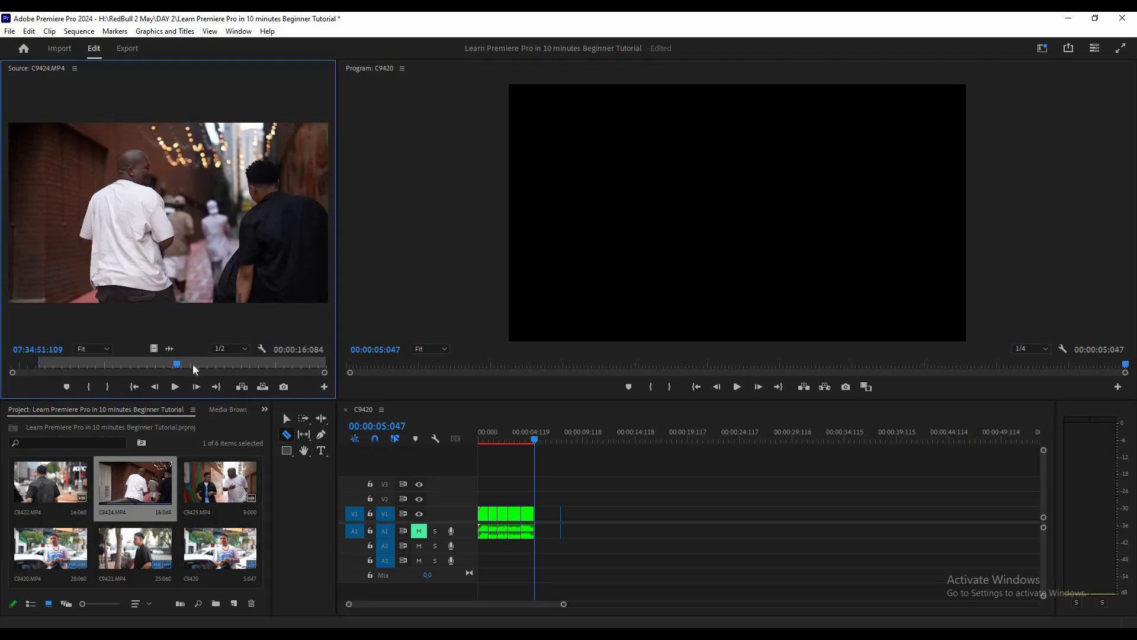
{"action": "left_click", "coordinate": [194, 365]}
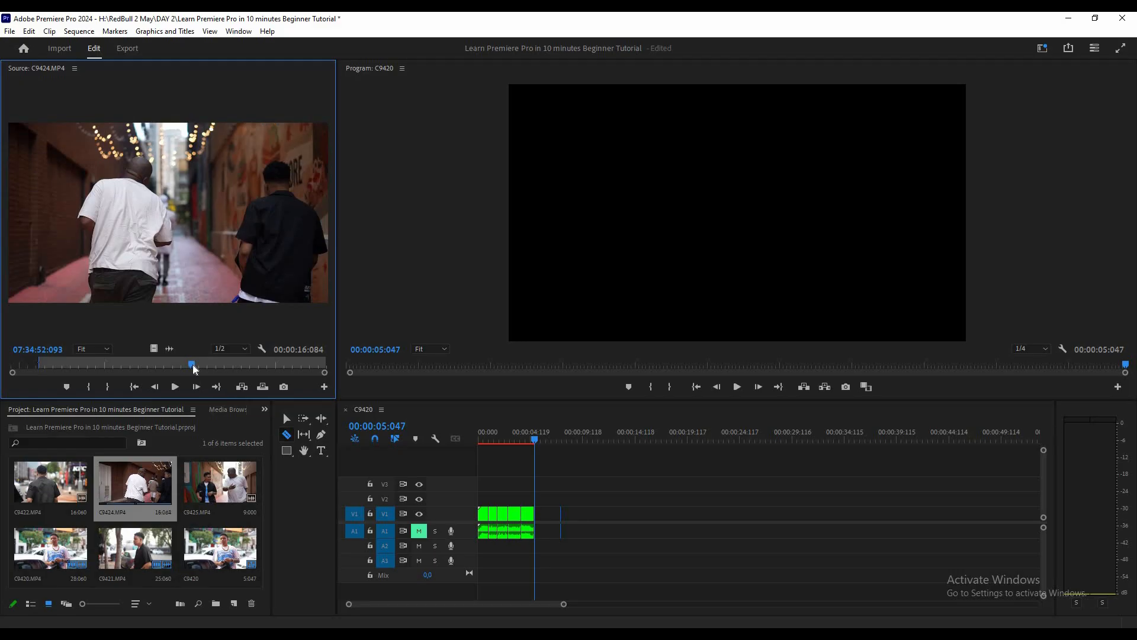
{"action": "left_click", "coordinate": [88, 387]}
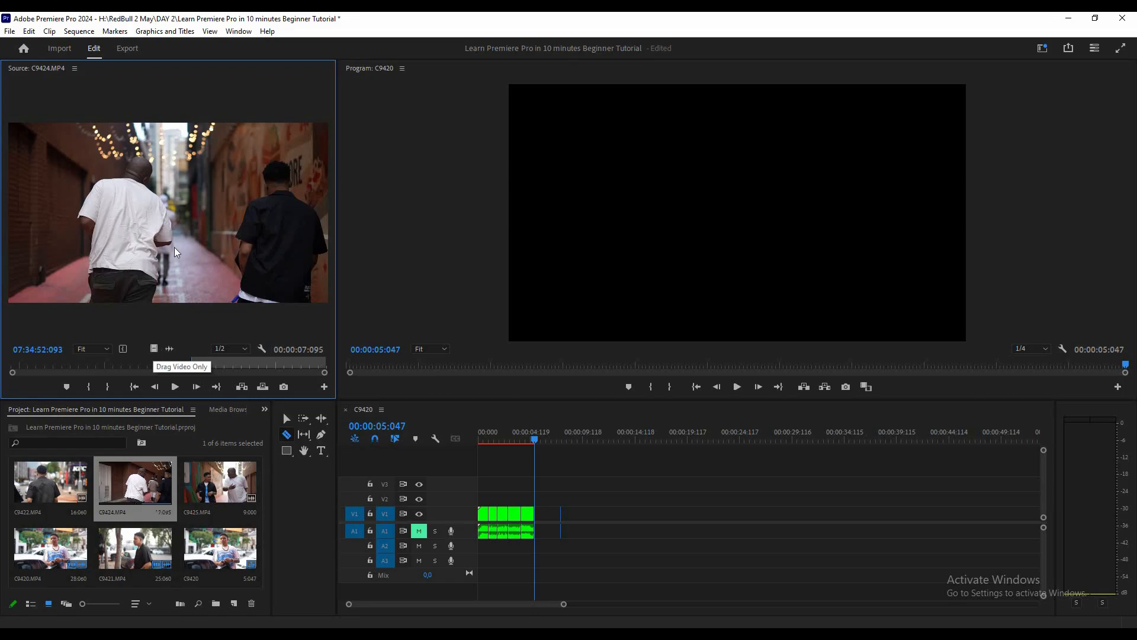
- Place the marked part of C9424.MP4, video and audio, on V1 and A1 right after the last clip at 00:00:05:047
{"action": "left_click_drag", "start_coordinate": [424, 442], "coordinate": [540, 513]}
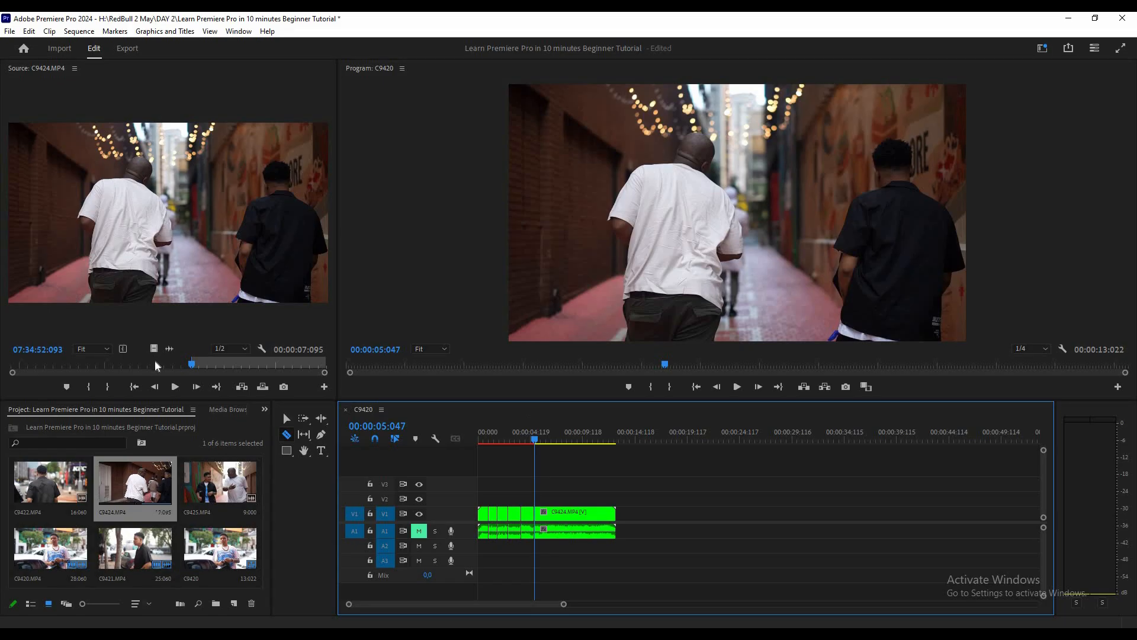
- Scrub C9424.MP4 in the Source monitor, mark its Out point at 07:34:56:045 and extend it back to the clip's end
{"action": "left_click_drag", "start_coordinate": [155, 361], "coordinate": [68, 360]}
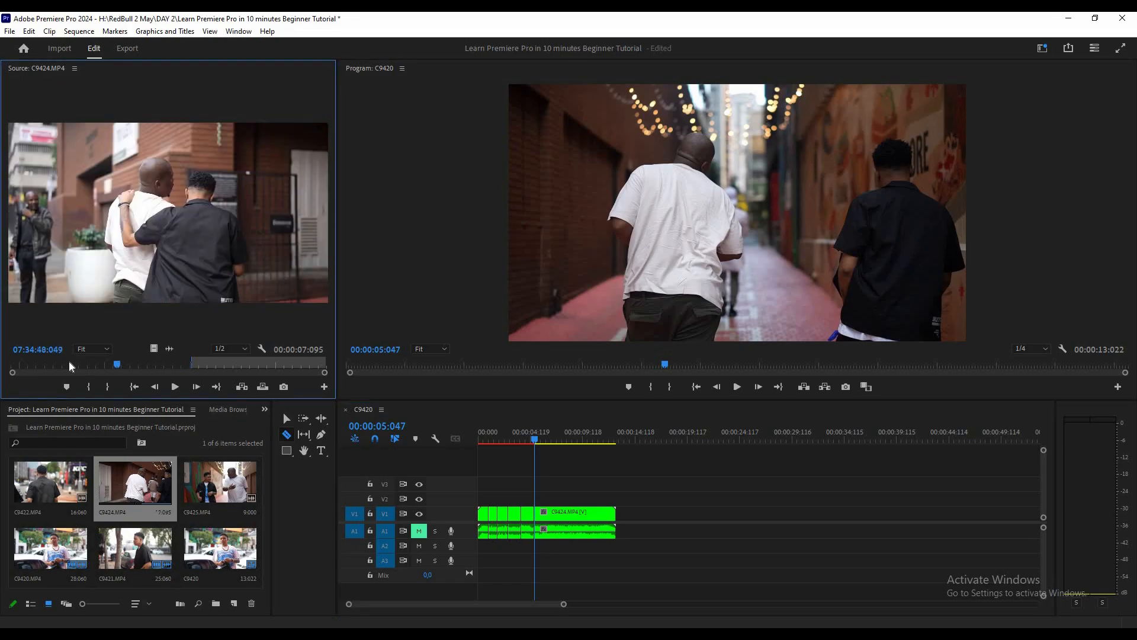
{"action": "left_click", "coordinate": [254, 361]}
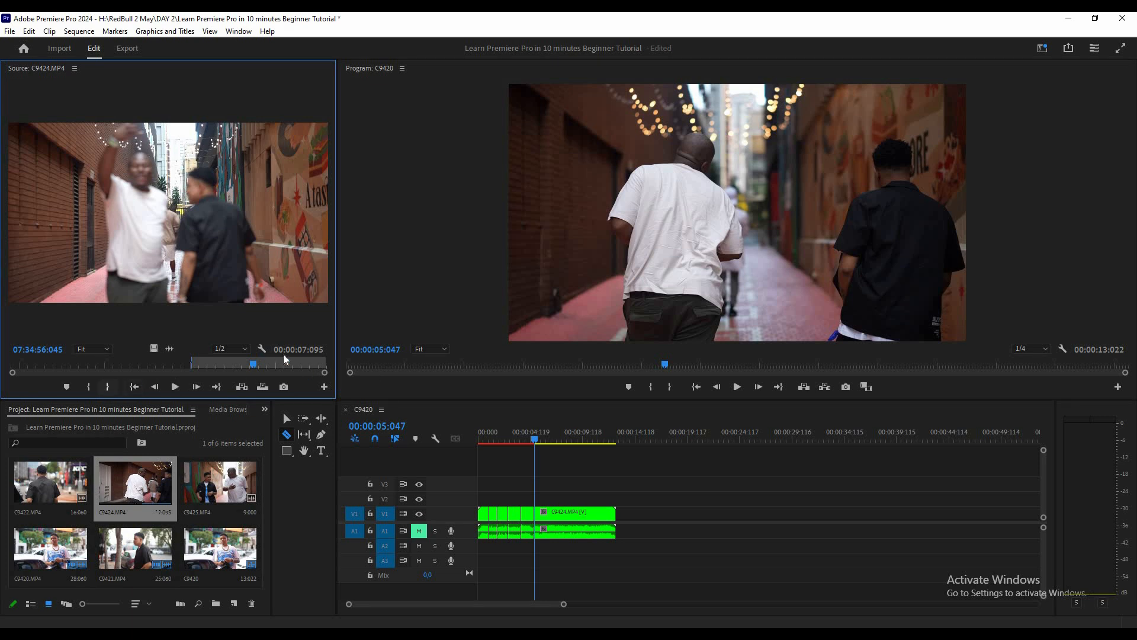
{"action": "left_click", "coordinate": [111, 386]}
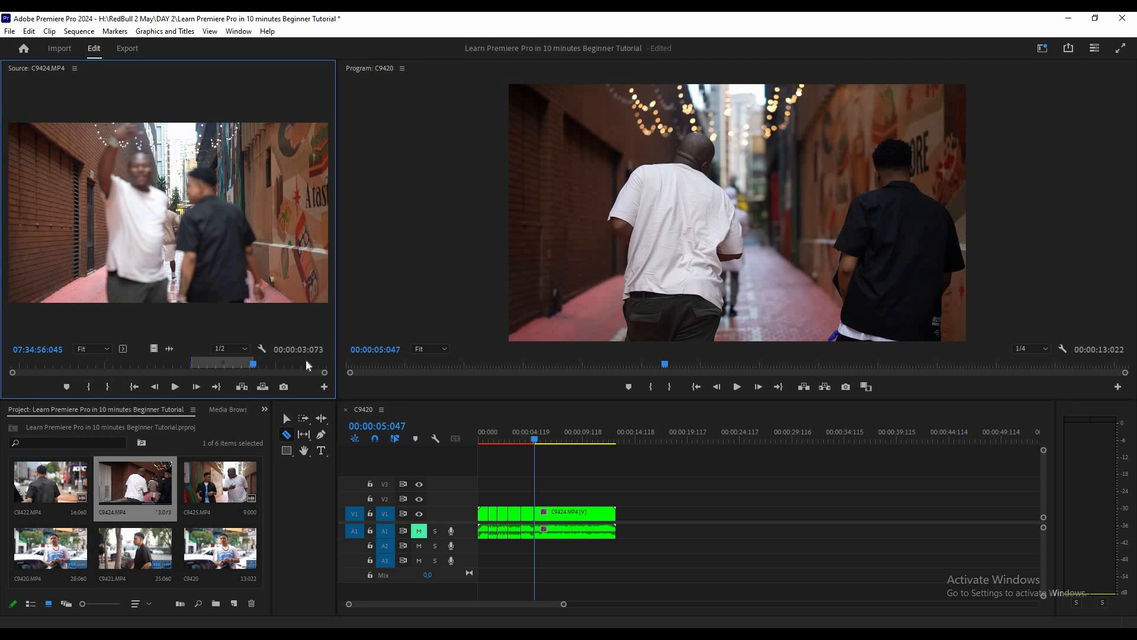
{"action": "left_click_drag", "start_coordinate": [306, 359], "coordinate": [396, 375]}
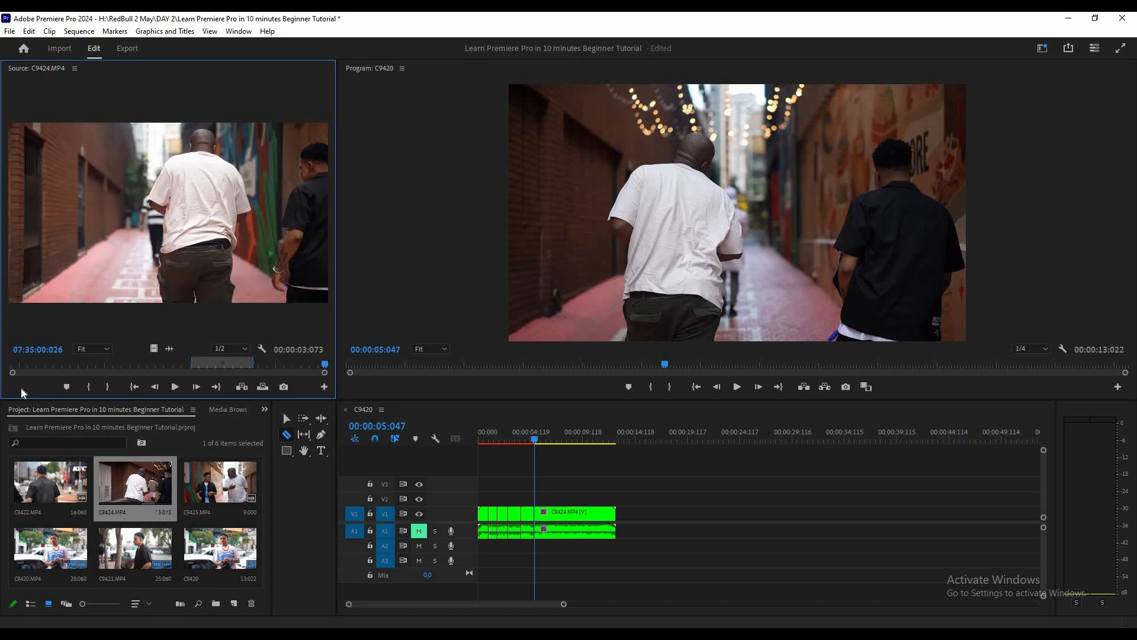
- Play across the join into C9424.MP4 up to 00:00:06:014 and split the clip there with the Razor tool
{"action": "left_click", "coordinate": [510, 436]}
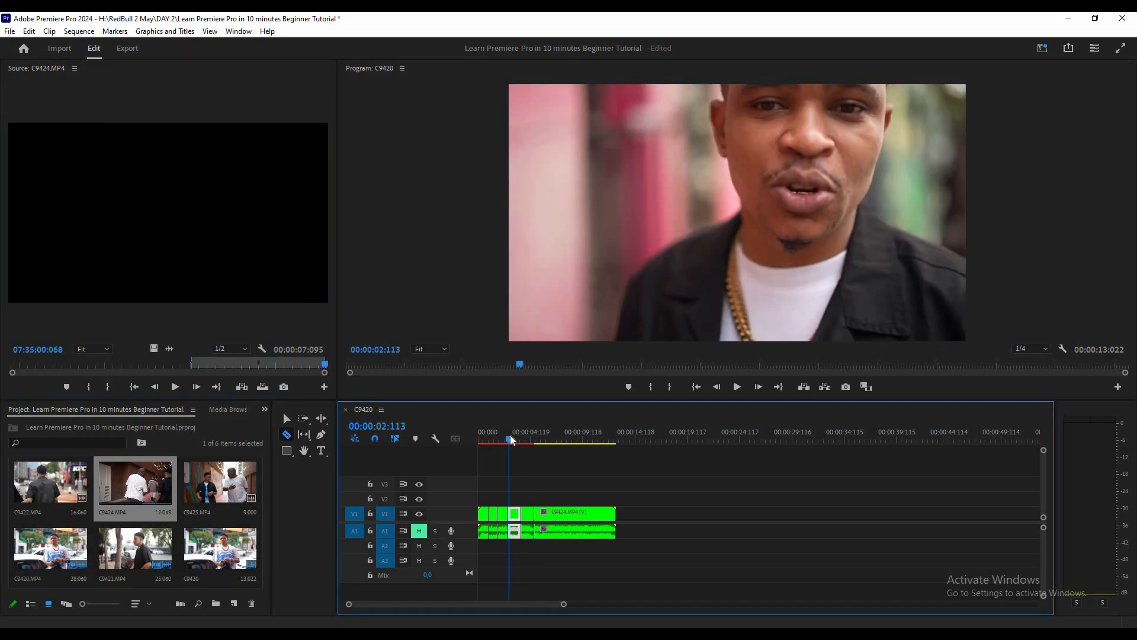
{"action": "key", "text": "space"}
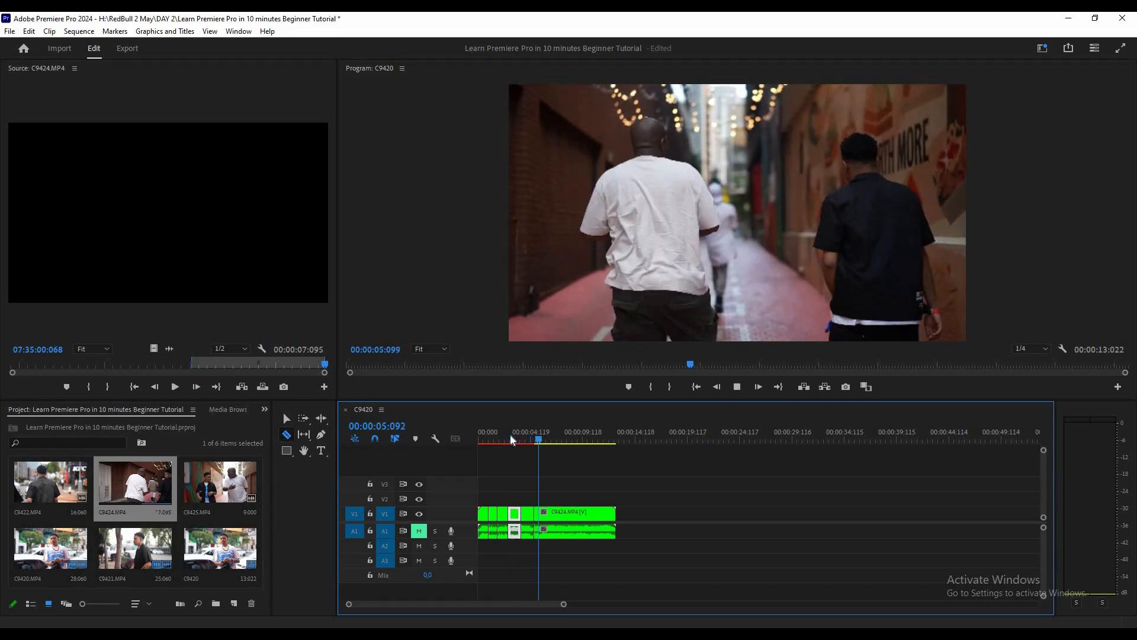
{"action": "key", "text": "space"}
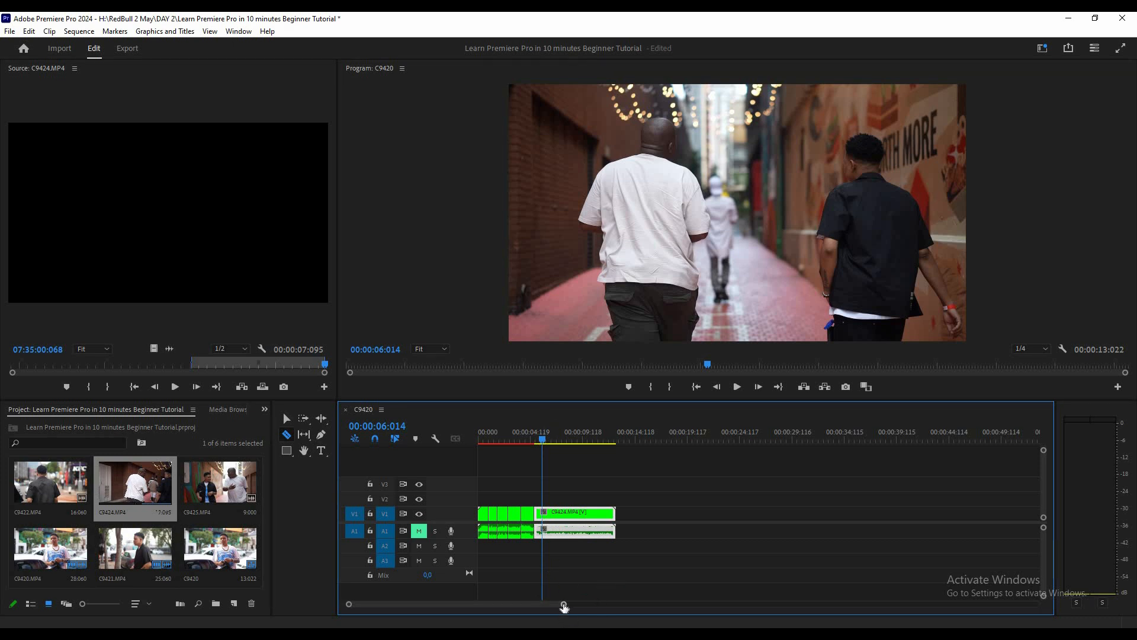
{"action": "left_click_drag", "start_coordinate": [563, 605], "coordinate": [492, 584]}
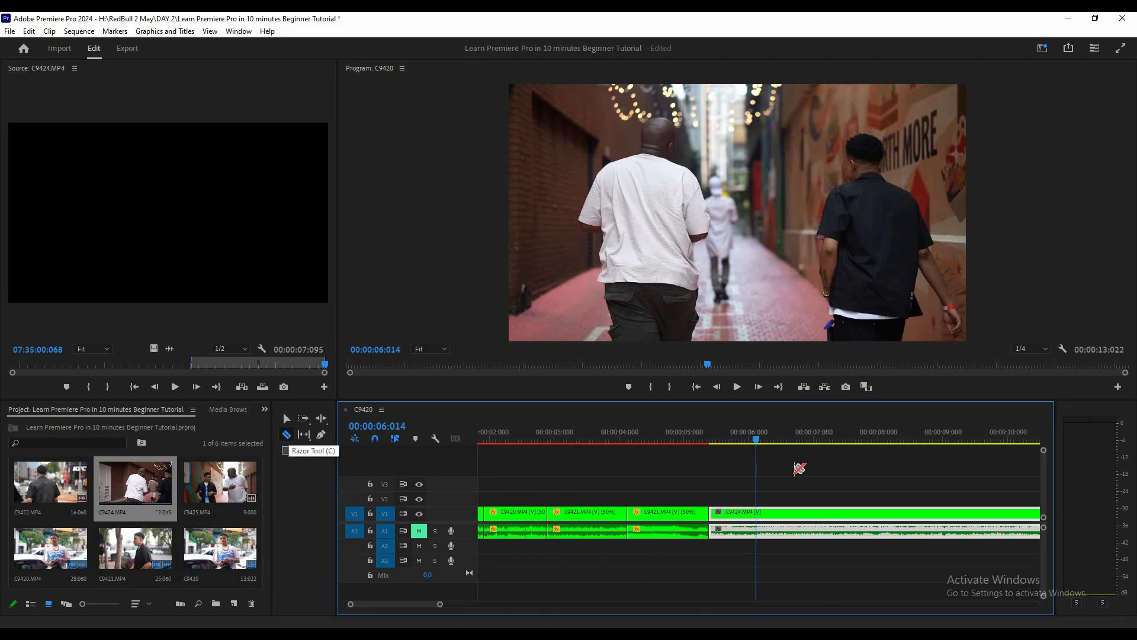
{"action": "left_click", "coordinate": [758, 513]}
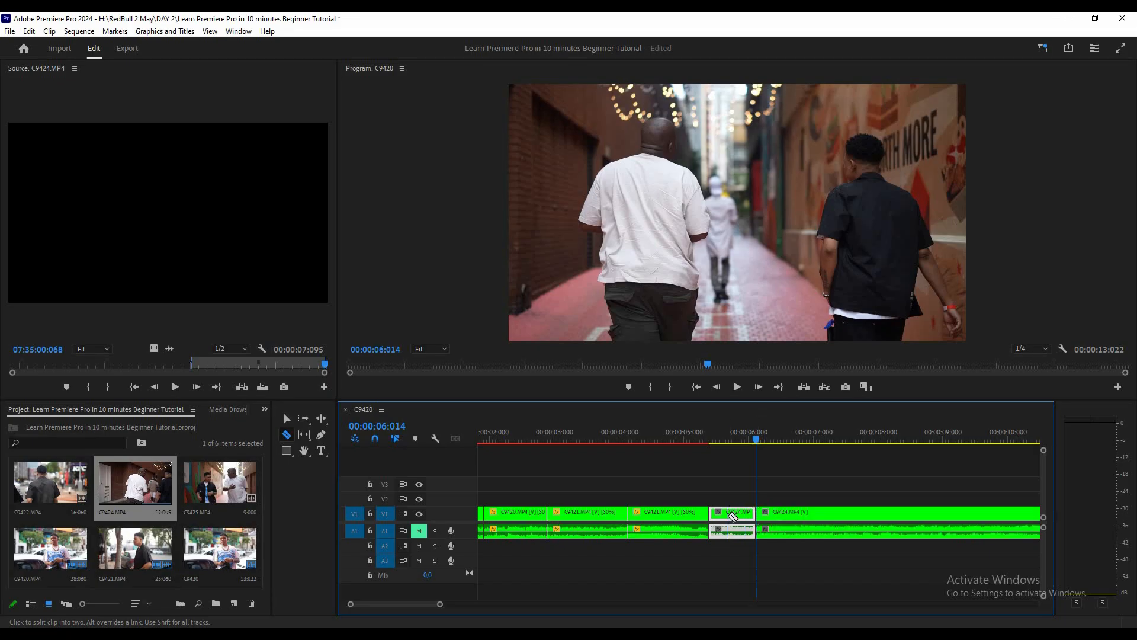
- Cut out the part of C9424.MP4 before the split and move the rest back to close the gap
{"action": "right_click", "coordinate": [731, 519]}
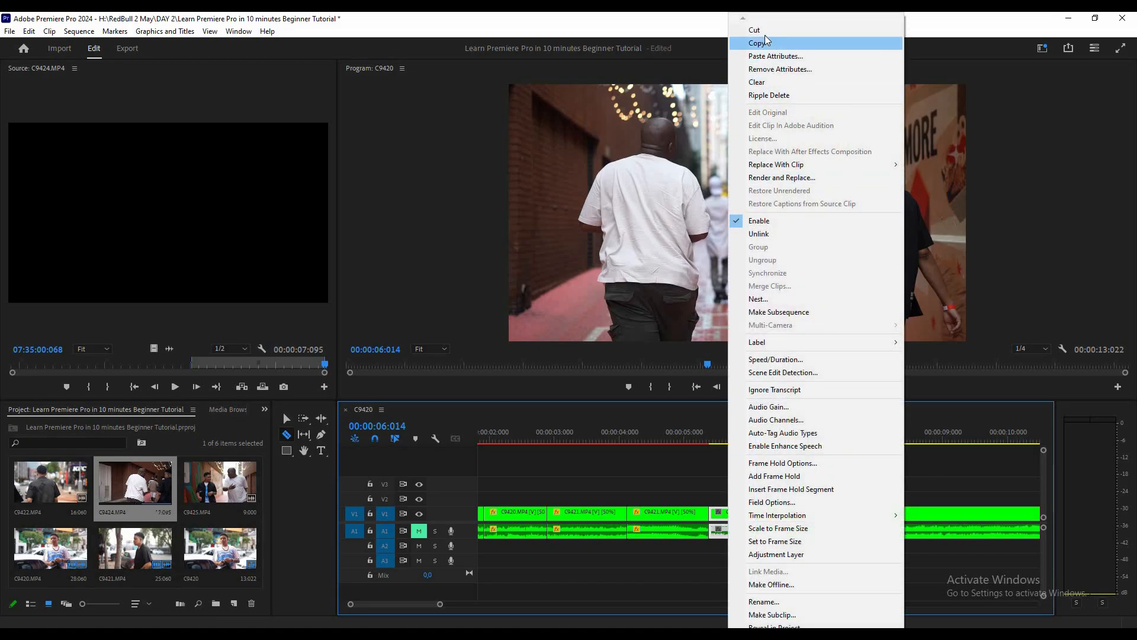
{"action": "left_click", "coordinate": [754, 29]}
{"action": "left_click", "coordinate": [286, 418]}
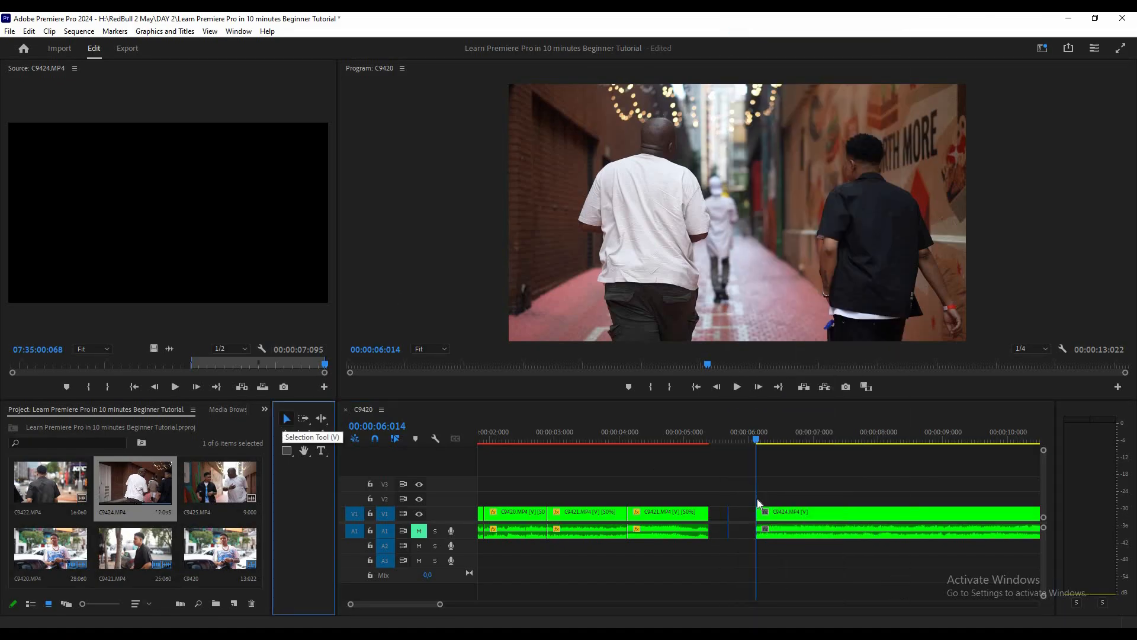
{"action": "left_click_drag", "start_coordinate": [780, 516], "coordinate": [741, 517]}
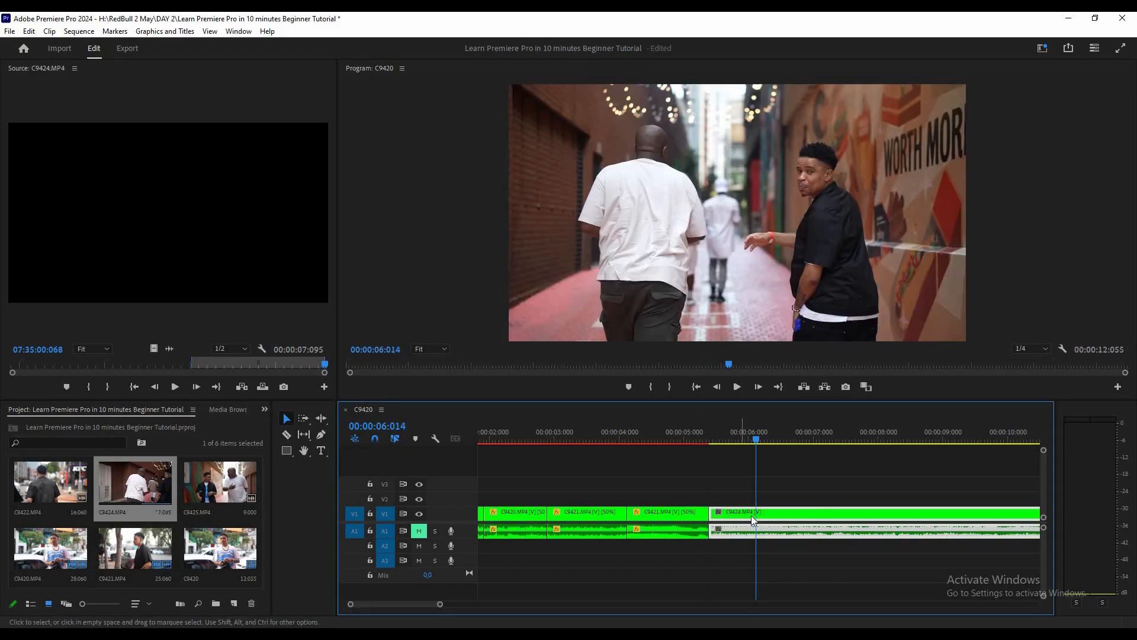
- Slow C9424.MP4 in the sequence to 50% speed with Optical Flow time interpolation
{"action": "right_click", "coordinate": [755, 514]}
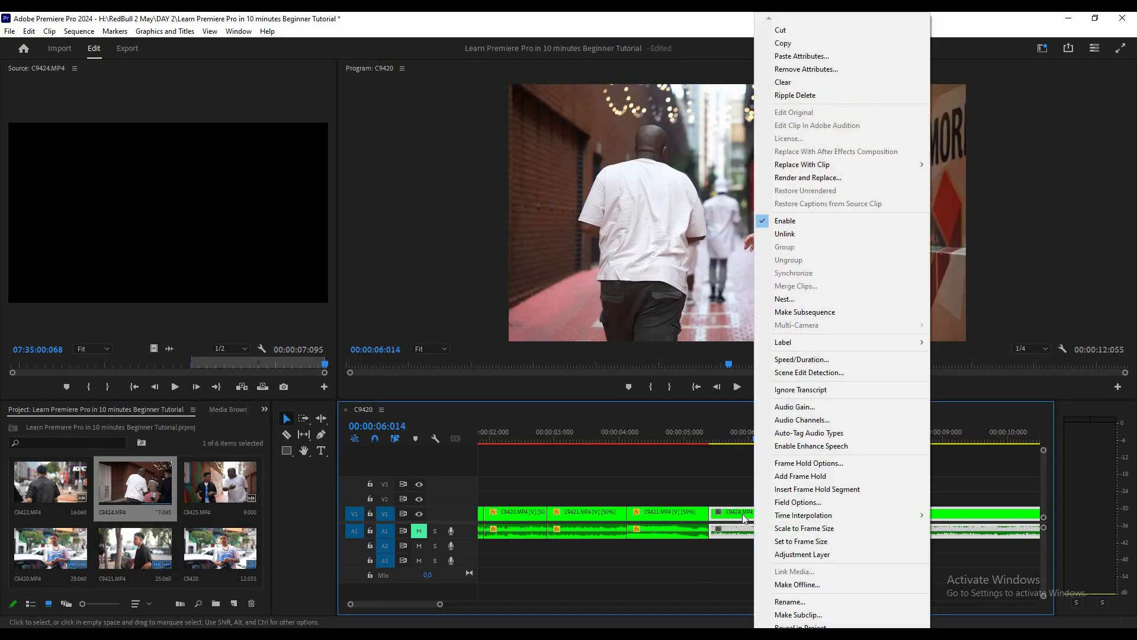
{"action": "left_click", "coordinate": [740, 450]}
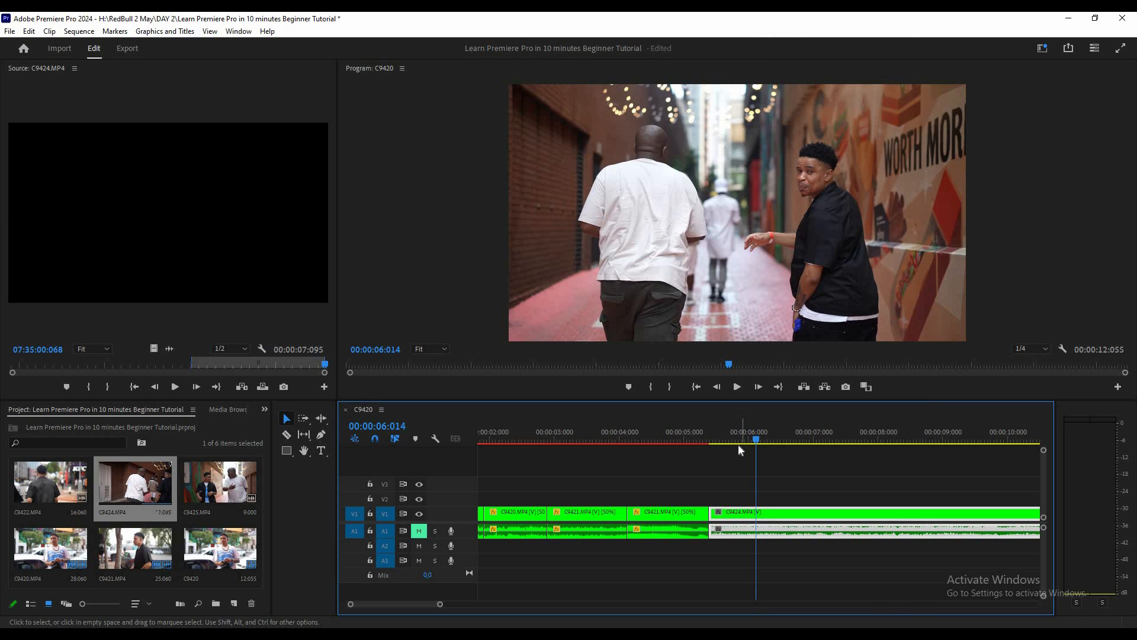
{"action": "right_click", "coordinate": [756, 516]}
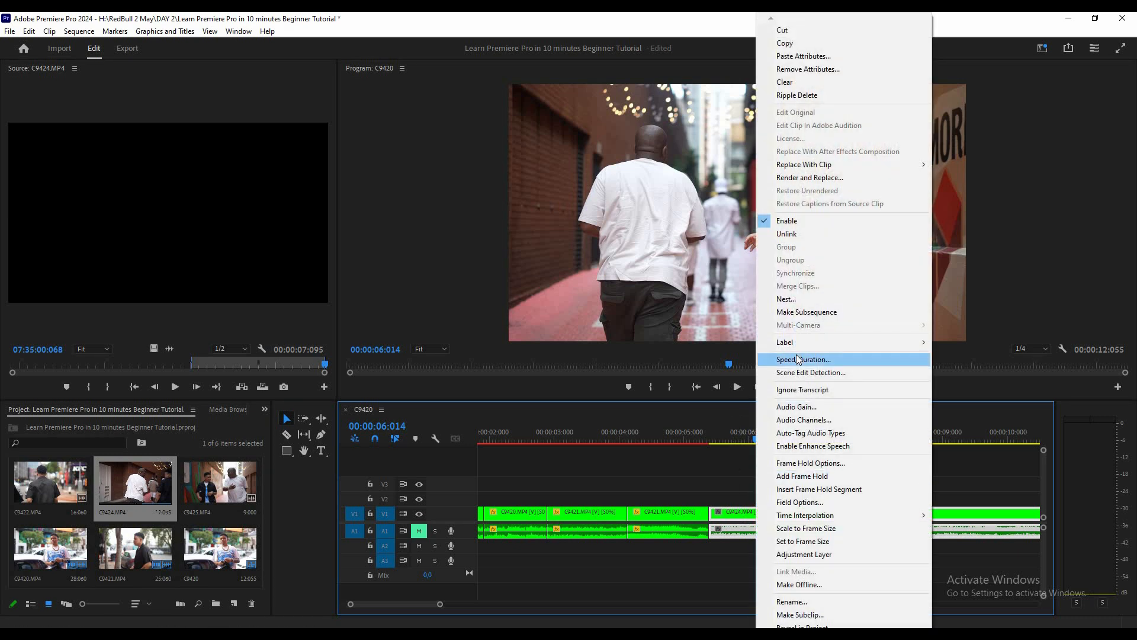
{"action": "left_click", "coordinate": [798, 360]}
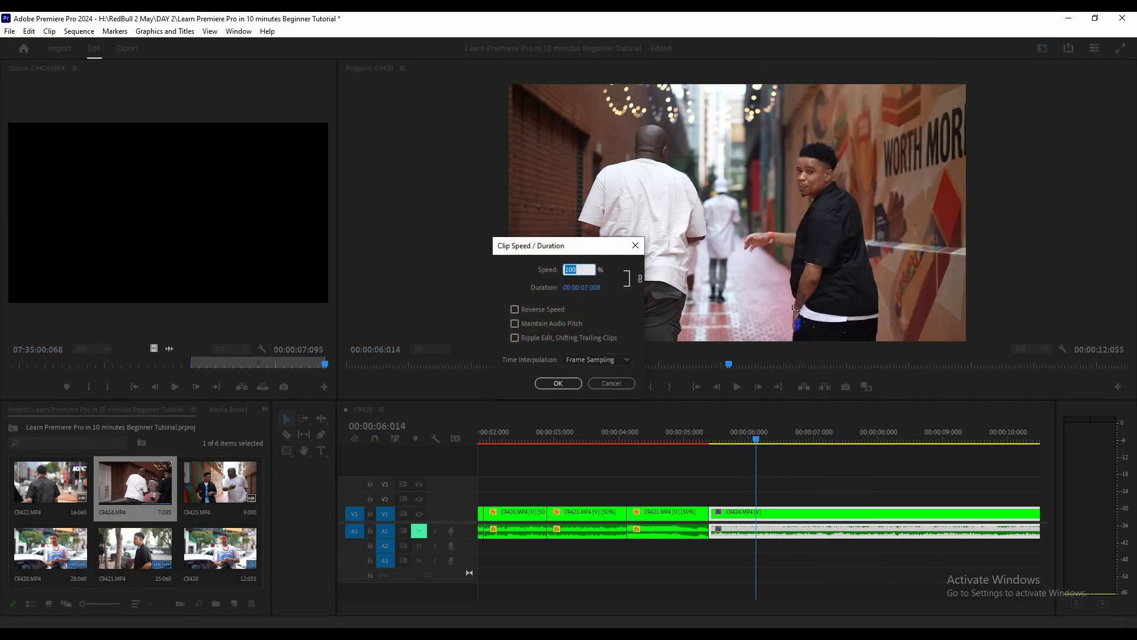
{"action": "left_click", "coordinate": [603, 360]}
{"action": "left_click", "coordinate": [548, 394]}
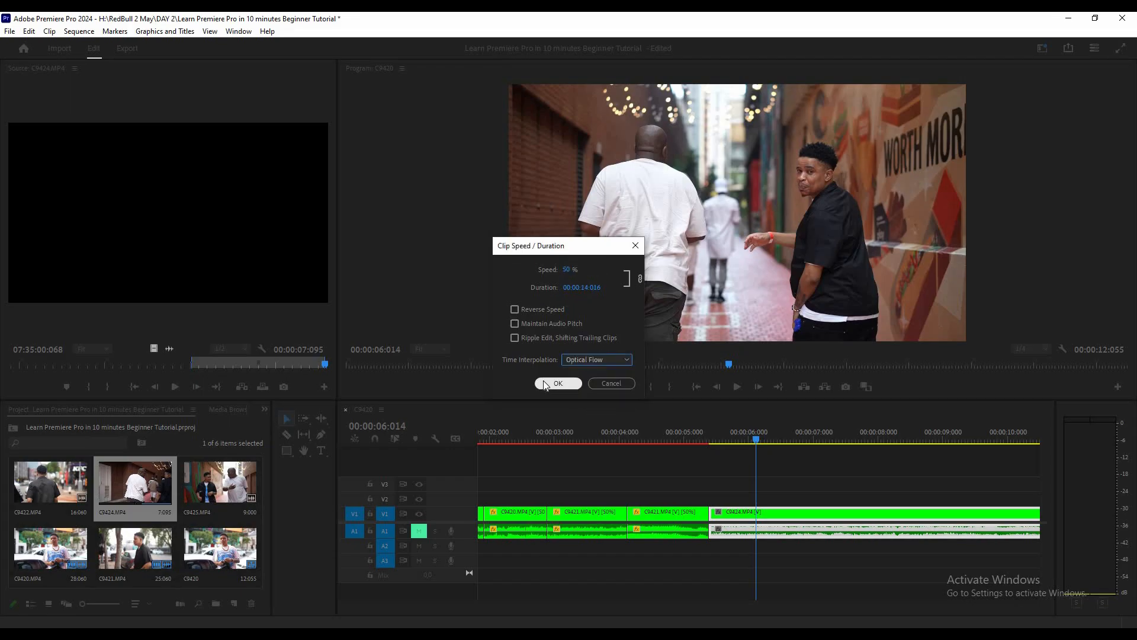
{"action": "left_click", "coordinate": [546, 384]}
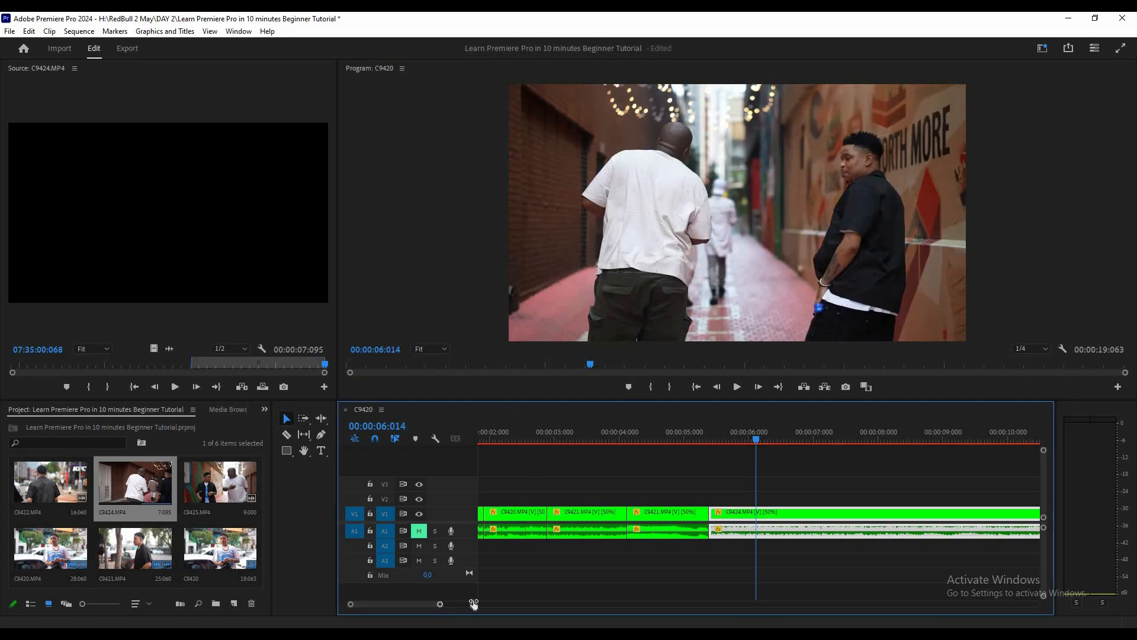
- Play the join before C9424.MP4 and split the last C9421.MP4 segment at 00:00:04:116
{"action": "left_click_drag", "start_coordinate": [474, 603], "coordinate": [506, 599]}
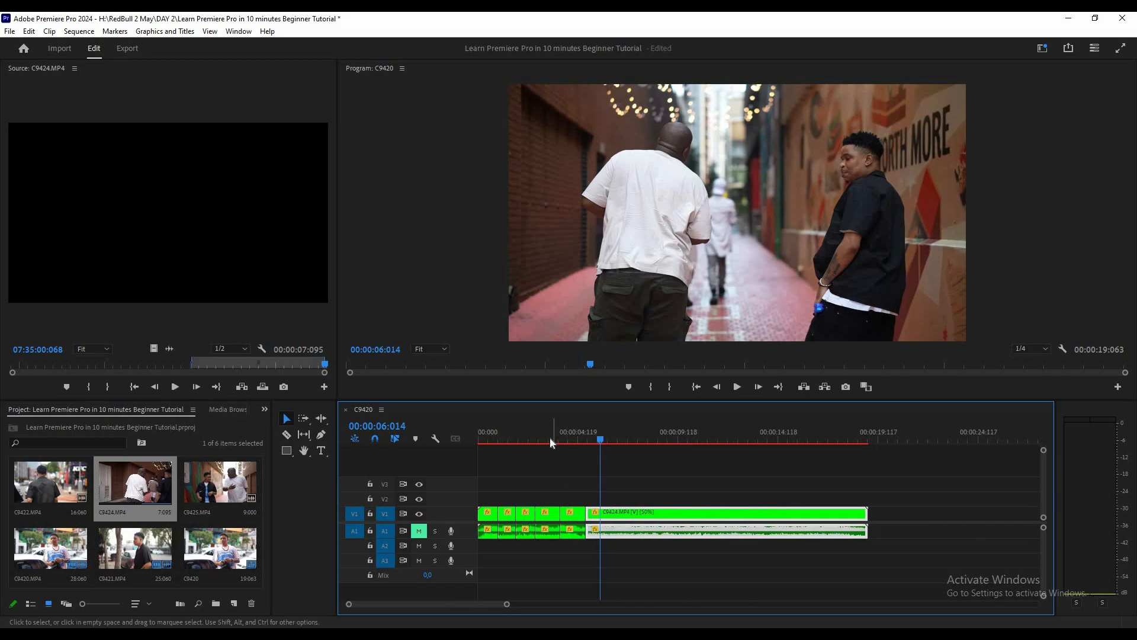
{"action": "left_click", "coordinate": [550, 440]}
{"action": "key", "text": "space"}
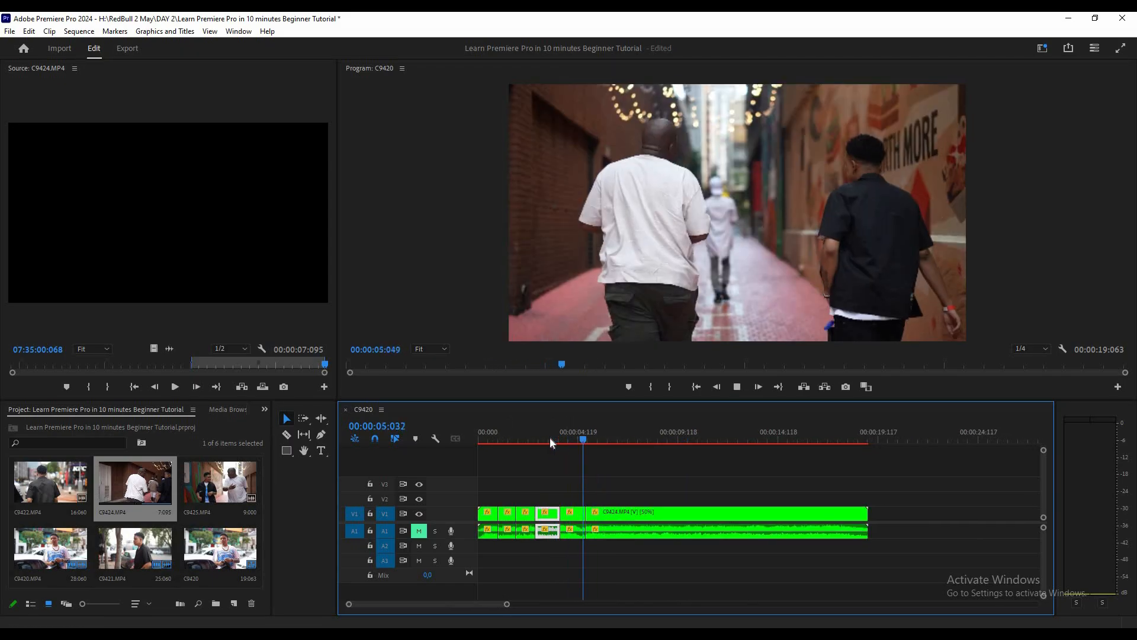
{"action": "left_click", "coordinate": [550, 440]}
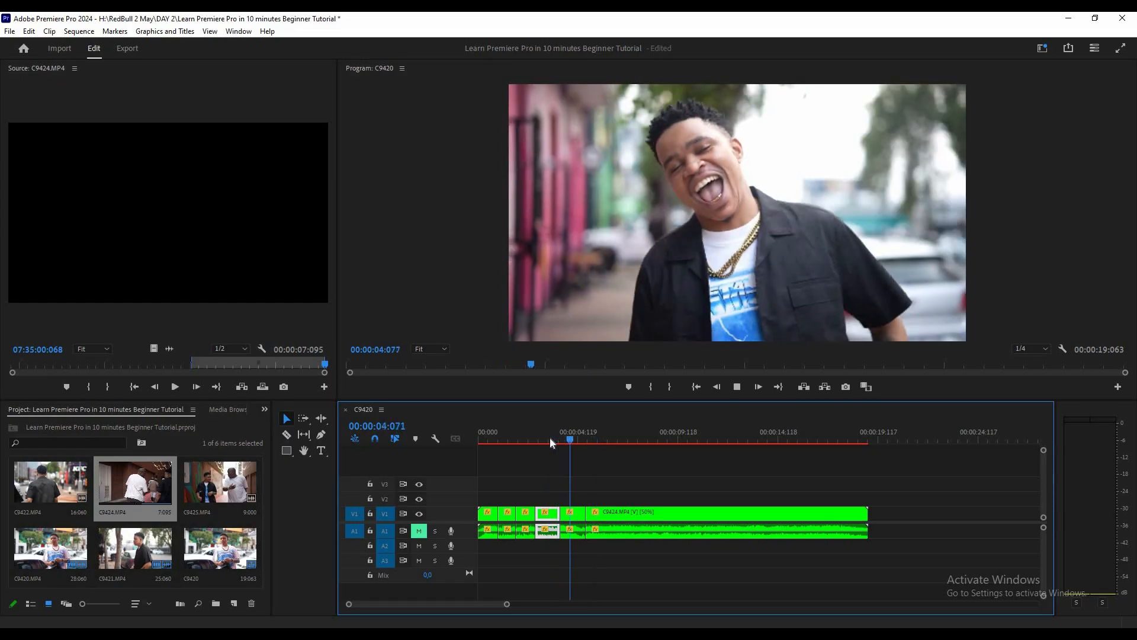
{"action": "key", "text": "space"}
{"action": "left_click", "coordinate": [601, 514]}
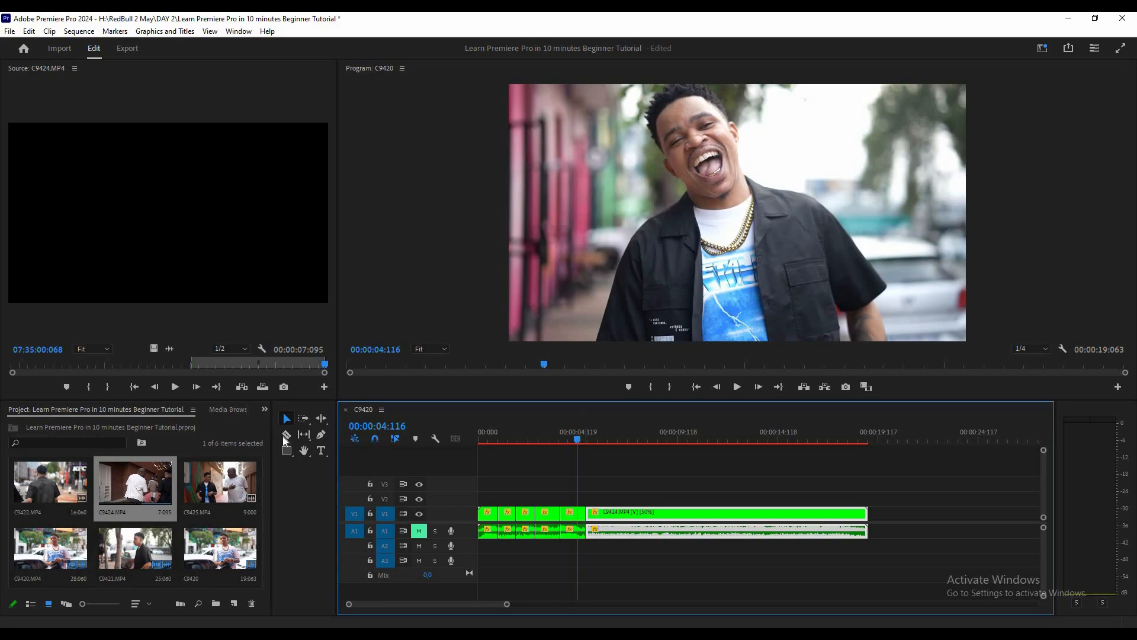
{"action": "key", "text": "c"}
{"action": "left_click", "coordinate": [584, 513]}
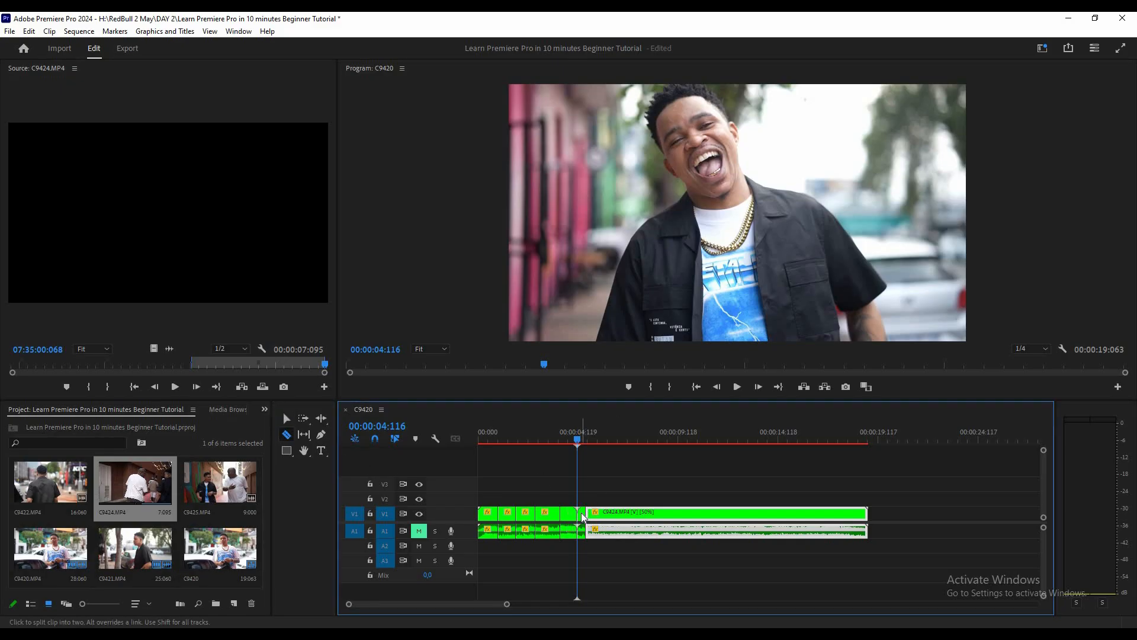
- Cut out the C9421.MP4 piece after the split and move C9424.MP4 back to close the gap
{"action": "right_click", "coordinate": [581, 513]}
{"action": "left_click", "coordinate": [627, 31]}
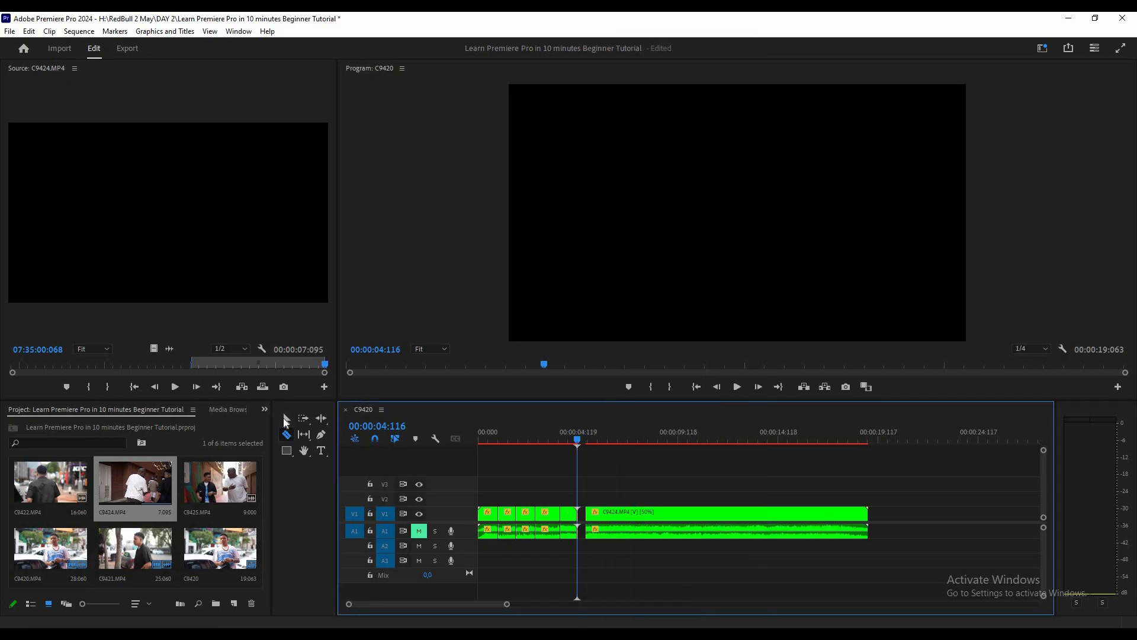
{"action": "left_click", "coordinate": [286, 418]}
{"action": "left_click_drag", "start_coordinate": [638, 518], "coordinate": [631, 514]}
- Play the sequence from the start to 00:00:06:034, trim C9424.MP4's beginning to that point and close the gap
{"action": "key", "text": "Home"}
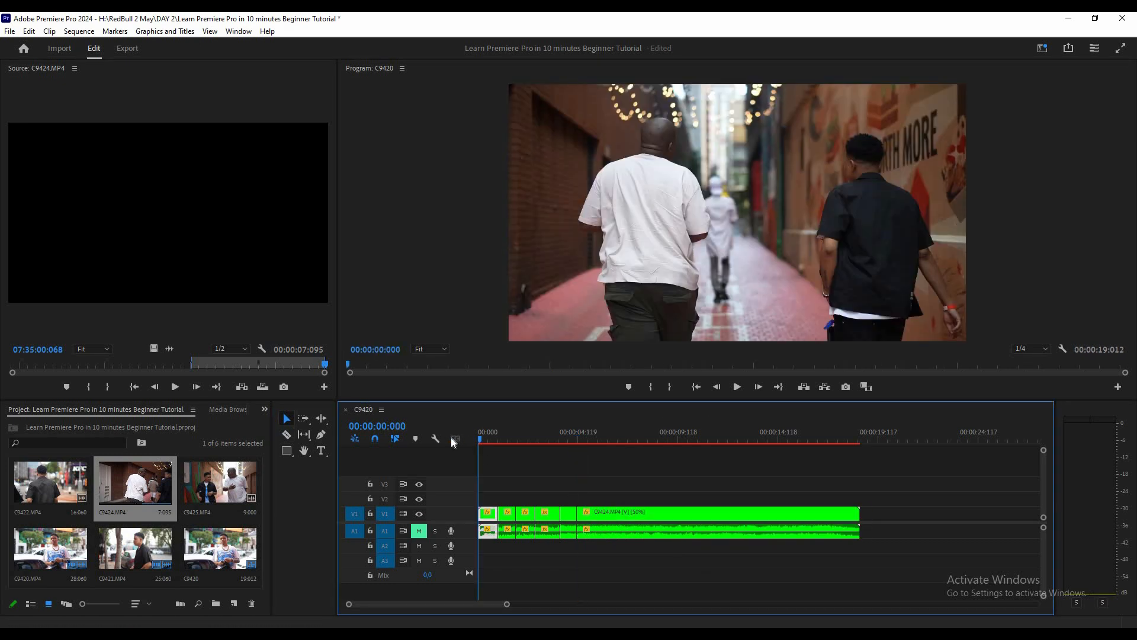
{"action": "key", "text": "space"}
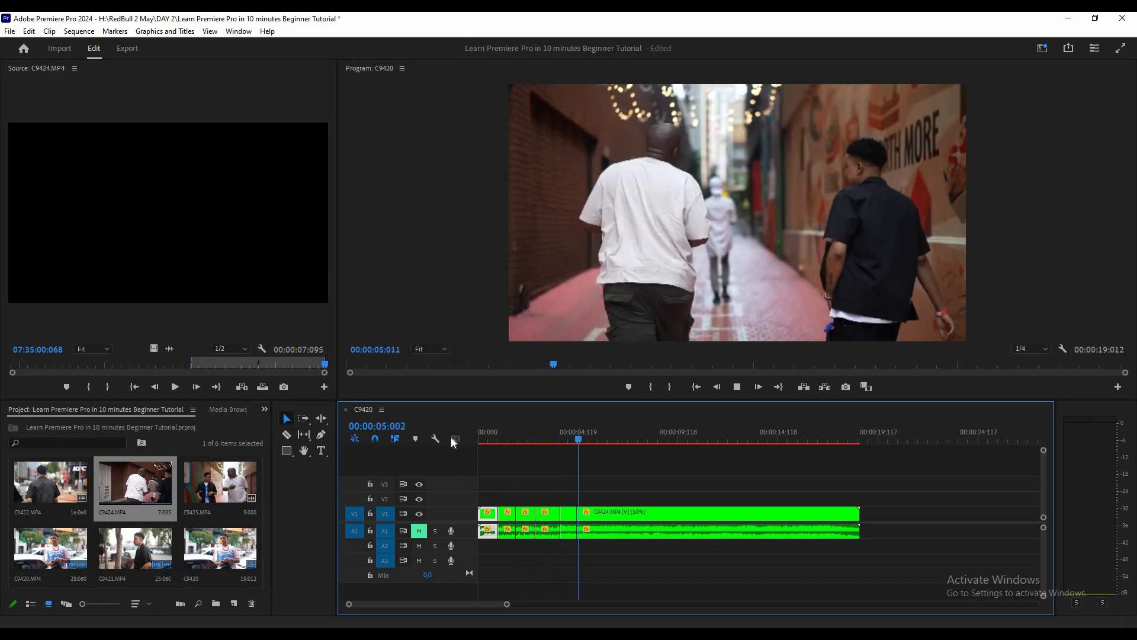
{"action": "left_click", "coordinate": [606, 511]}
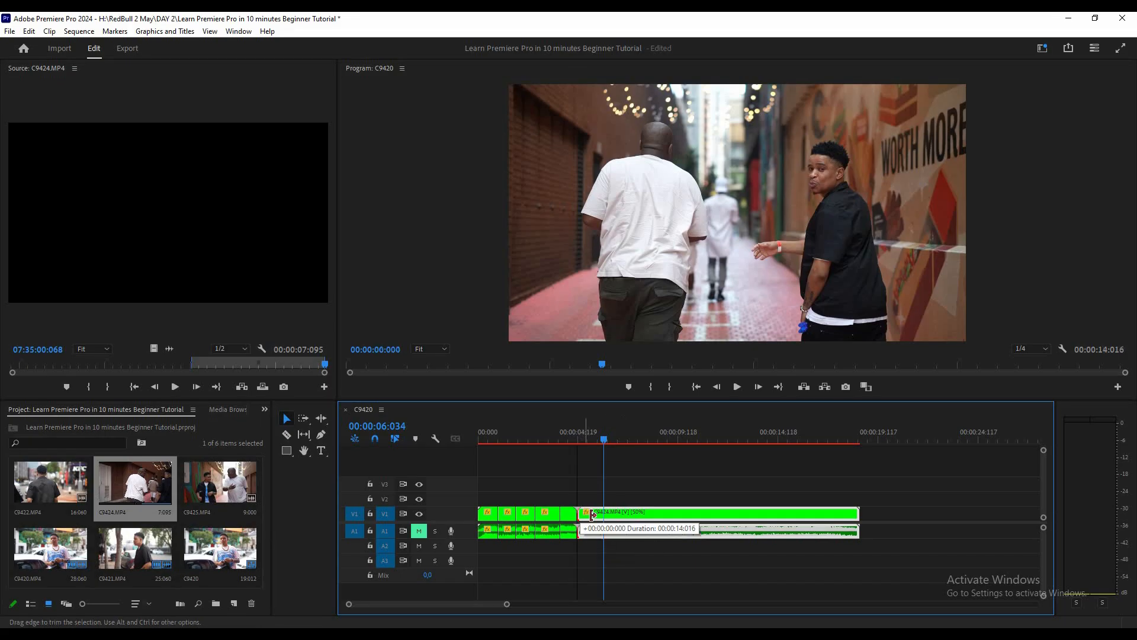
{"action": "mouse_move", "coordinate": [585, 514]}
{"action": "left_mouse_down"}
{"action": "mouse_move", "coordinate": [623, 514]}
{"action": "mouse_move", "coordinate": [607, 514]}
{"action": "left_mouse_up"}
- Replay the join into C9424.MP4 and split the clip at 00:00:06:008
{"action": "left_click", "coordinate": [555, 439]}
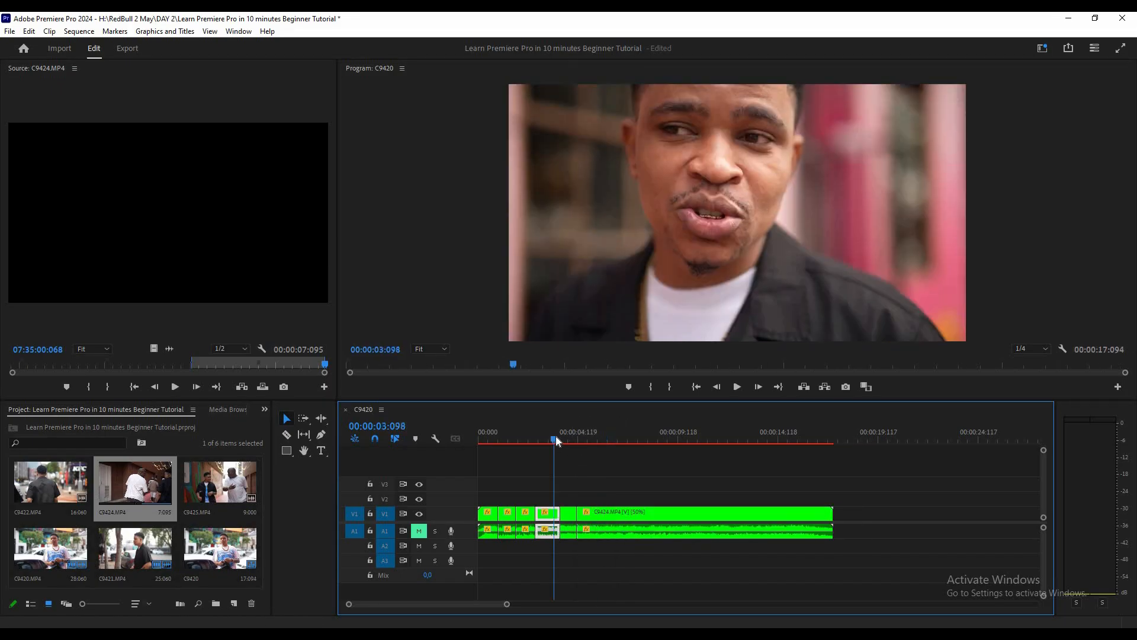
{"action": "key", "text": "space"}
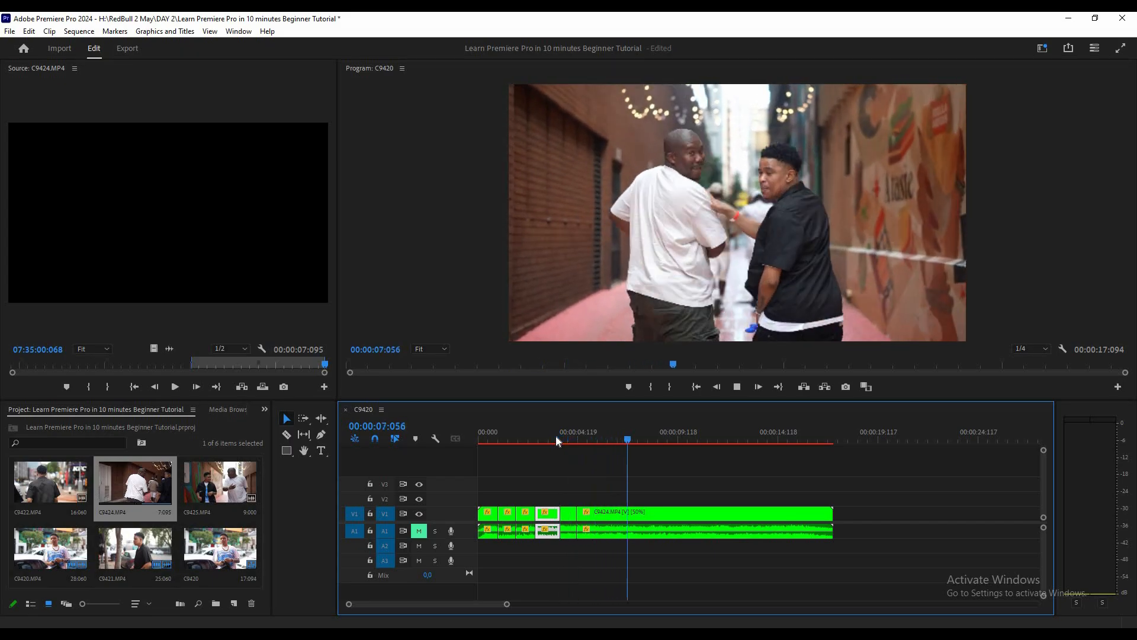
{"action": "left_click", "coordinate": [556, 436]}
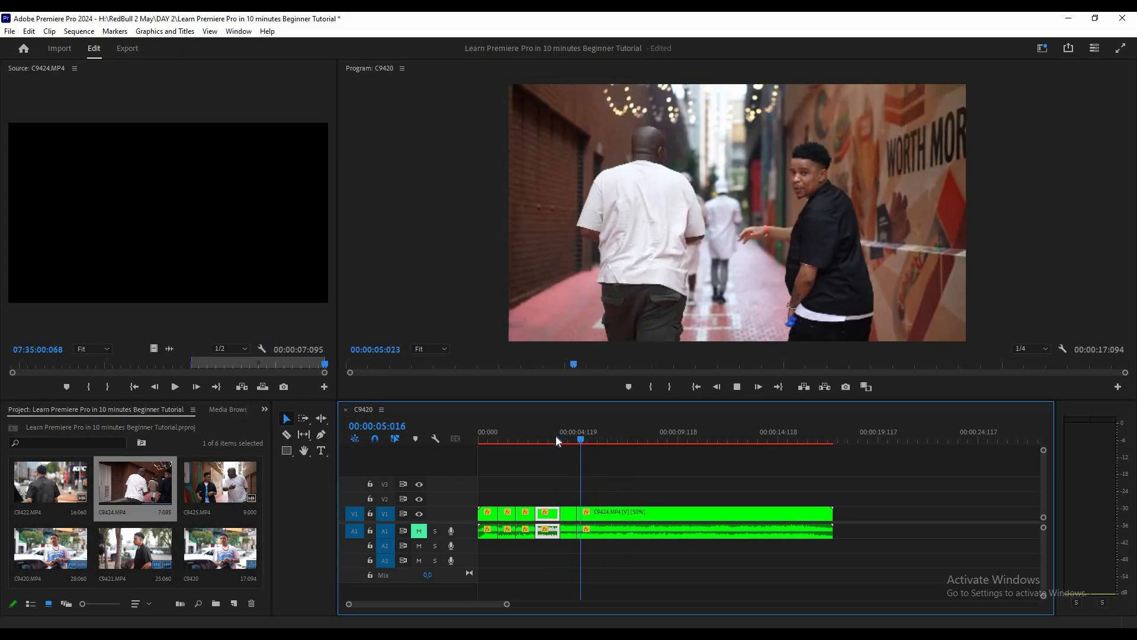
{"action": "key", "text": "space"}
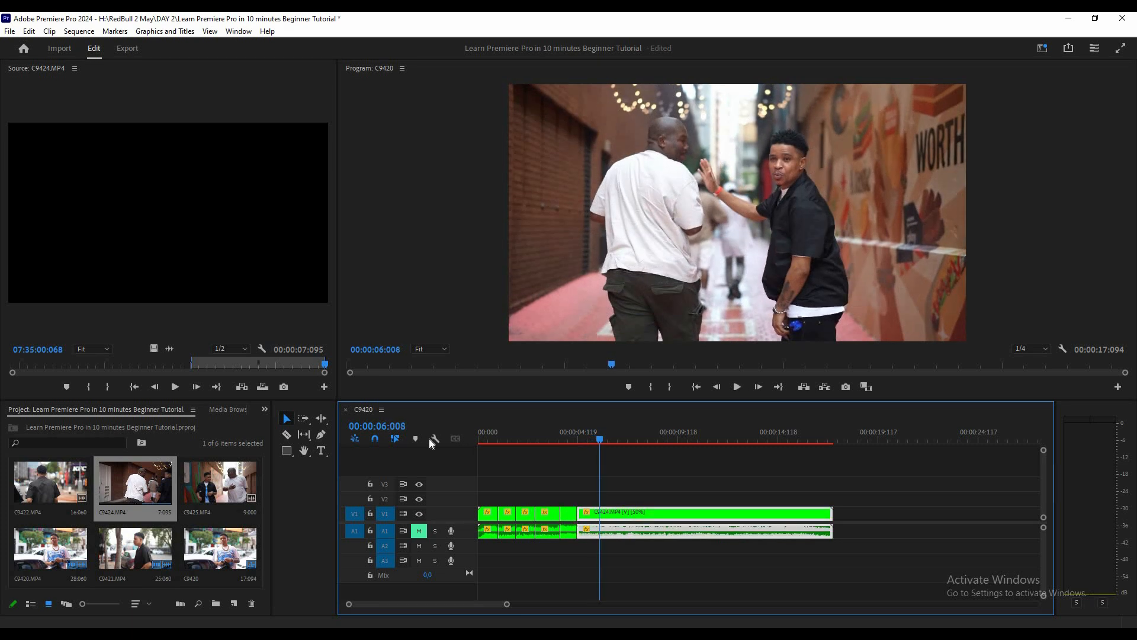
{"action": "left_click", "coordinate": [287, 434]}
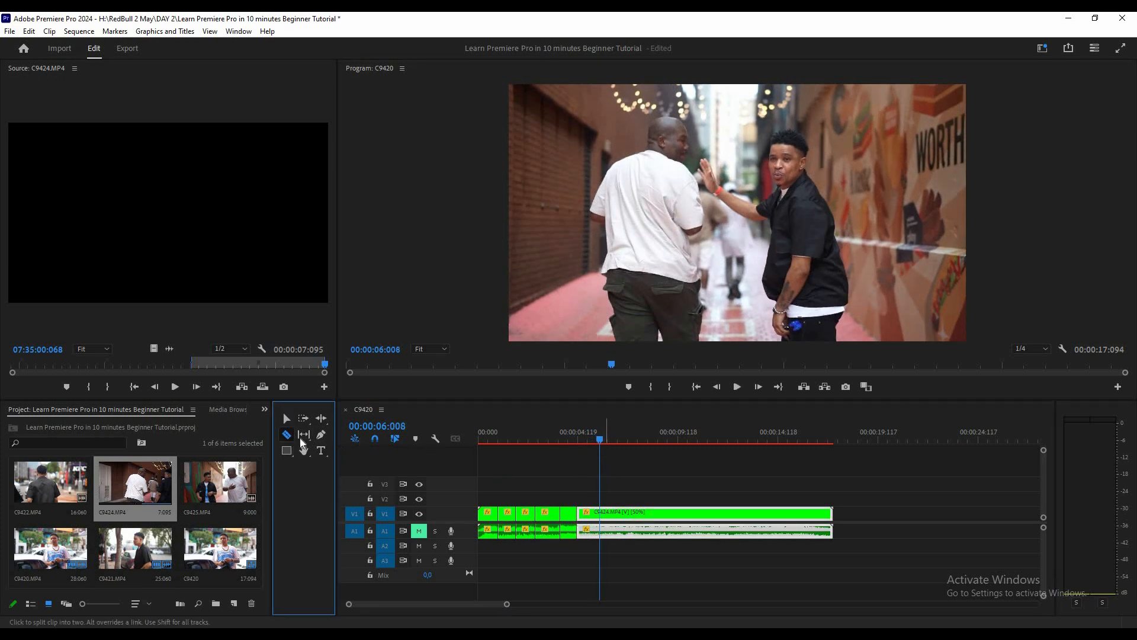
{"action": "left_click", "coordinate": [603, 513]}
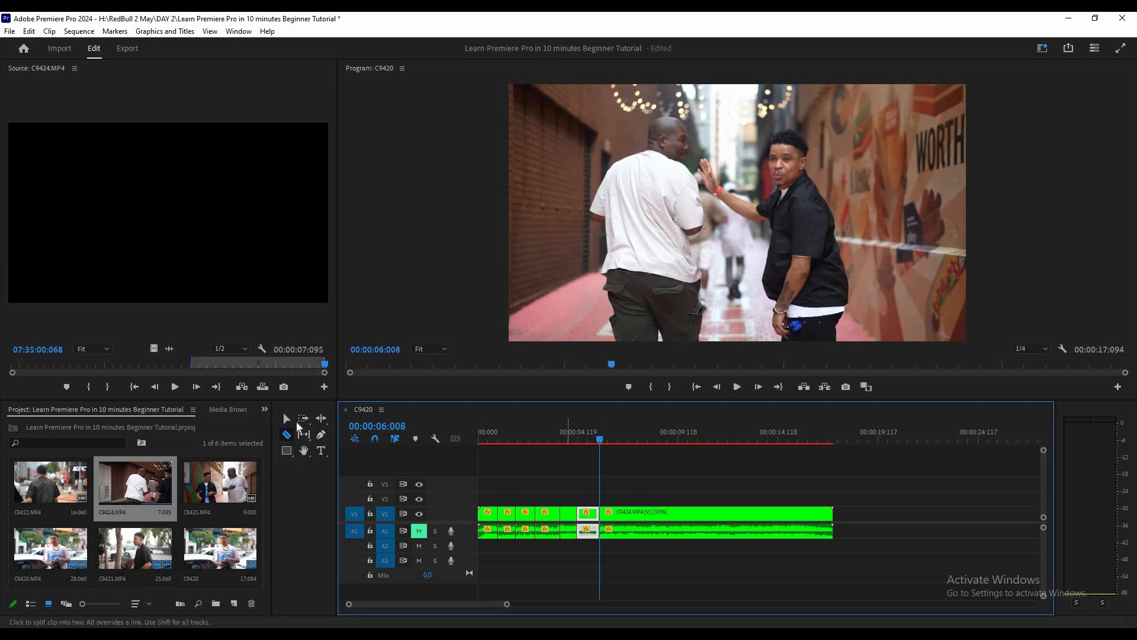
{"action": "left_click", "coordinate": [286, 418]}
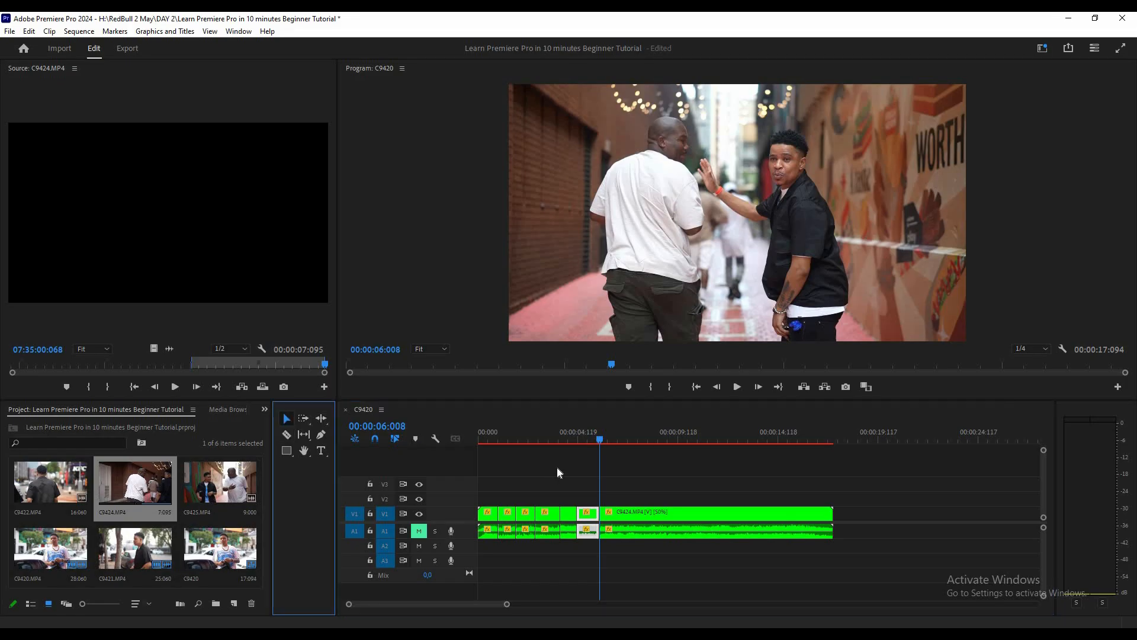
- Play C9424.MP4 onward from 00:00:06:008, advance to 00:00:08:066 and split the clip there
{"action": "left_click", "coordinate": [635, 512]}
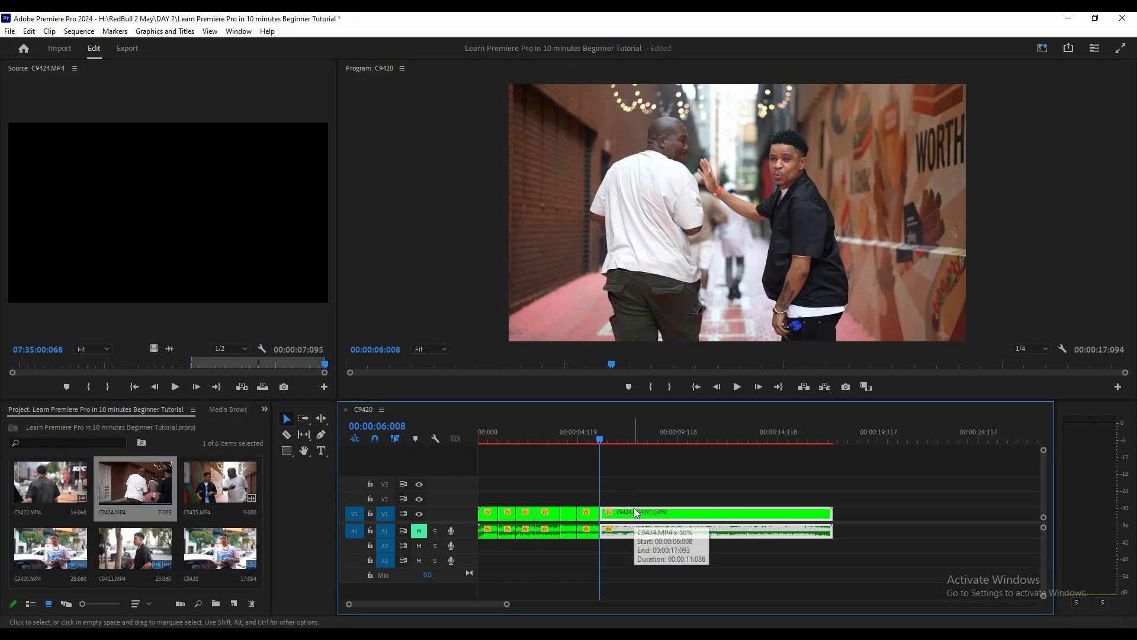
{"action": "key", "text": "space"}
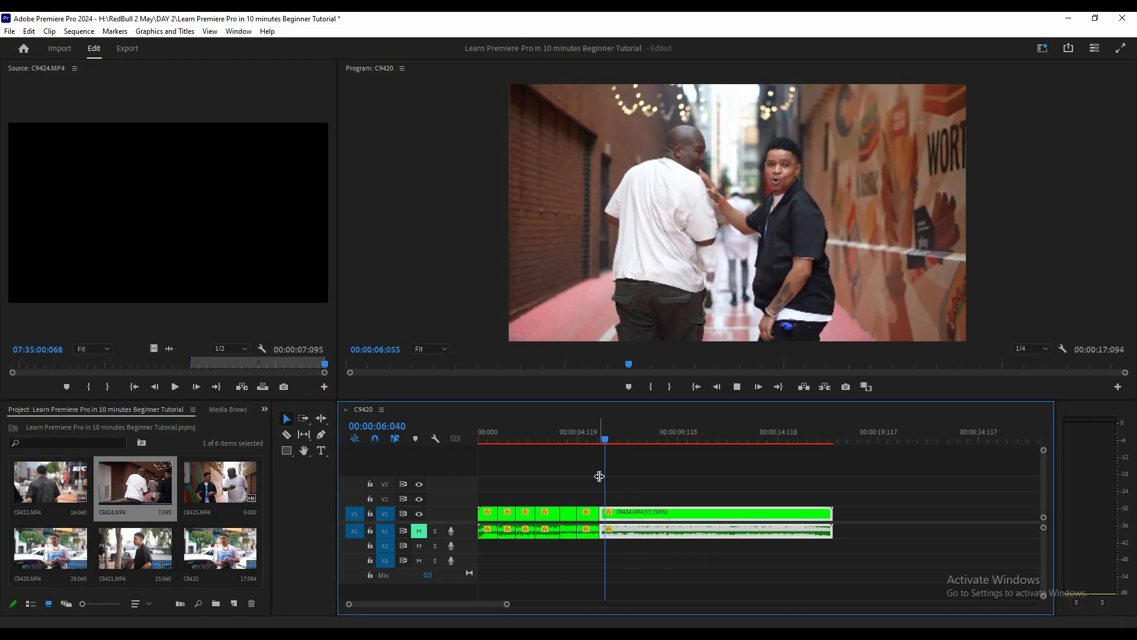
{"action": "key", "text": "space"}
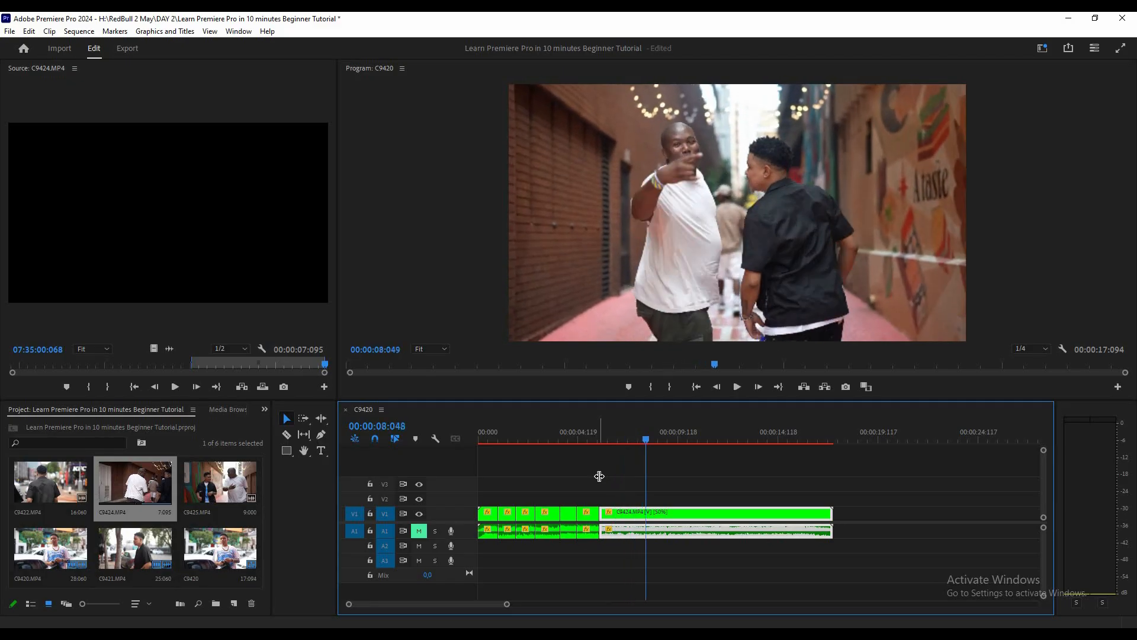
{"action": "key", "text": "Right"}
{"action": "key", "text": "Right"}
{"action": "key", "text": "Right"}
{"action": "key", "text": "Right"}
{"action": "key", "text": "Right"}
{"action": "key", "text": "Right"}
{"action": "key", "text": "Right"}
{"action": "key", "text": "Right"}
{"action": "key", "text": "Right"}
{"action": "key", "text": "Right"}
{"action": "key", "text": "Right"}
{"action": "key", "text": "Right"}
{"action": "key", "text": "Right"}
{"action": "key", "text": "Right"}
{"action": "key", "text": "Right"}
{"action": "key", "text": "Right"}
{"action": "key", "text": "Right"}
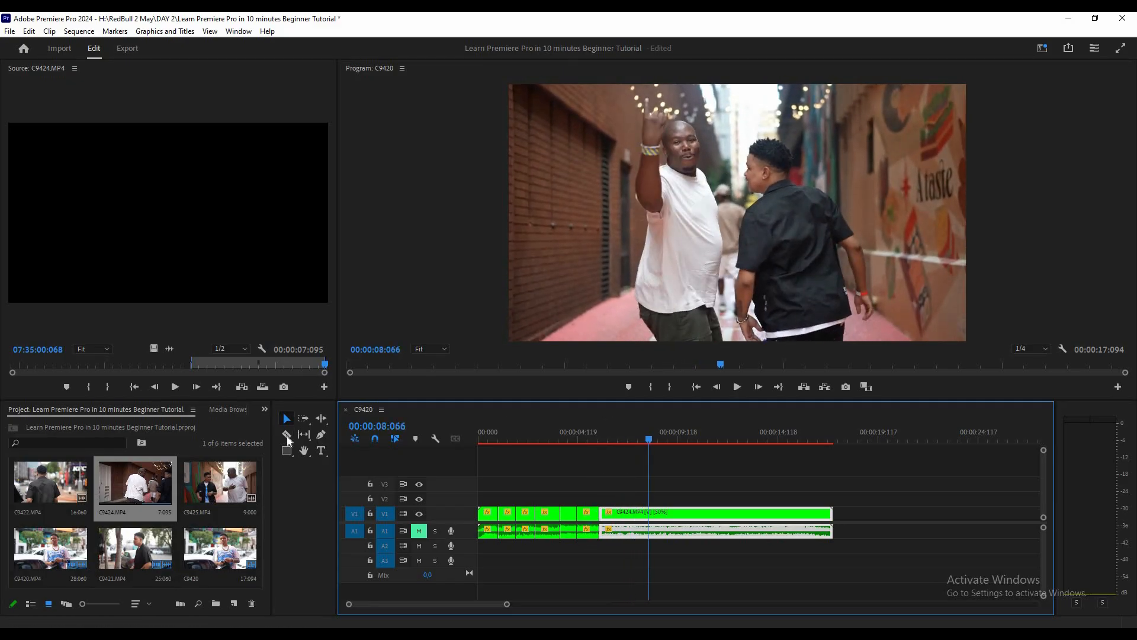
{"action": "left_click", "coordinate": [286, 434]}
{"action": "left_click", "coordinate": [652, 513]}
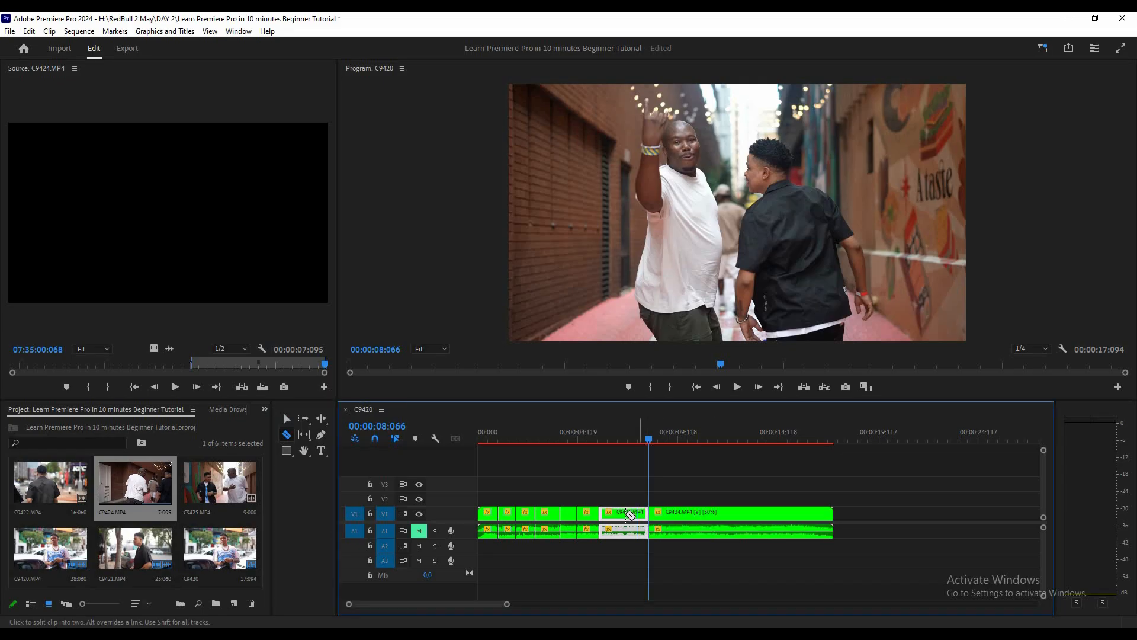
- Cut out the C9424.MP4 piece between 00:00:06:008 and 00:00:08:066
{"action": "right_click", "coordinate": [626, 514]}
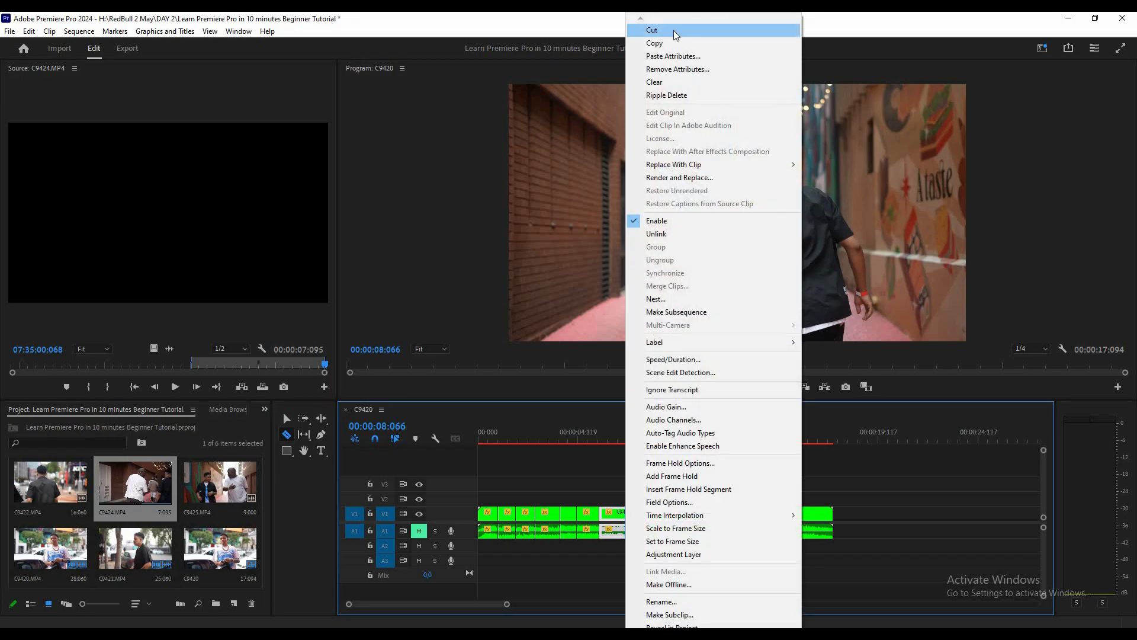
{"action": "left_click", "coordinate": [674, 31]}
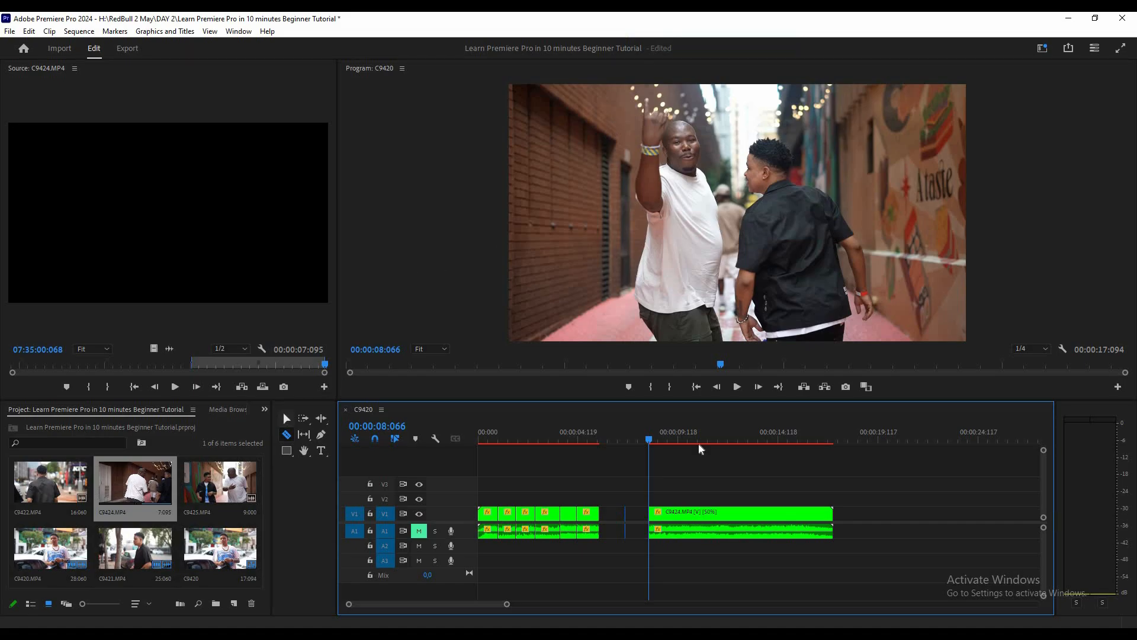
{"action": "key", "text": "v"}
- Play through the remaining C9424.MP4 segment and split it at 00:00:12:003
{"action": "key", "text": "space"}
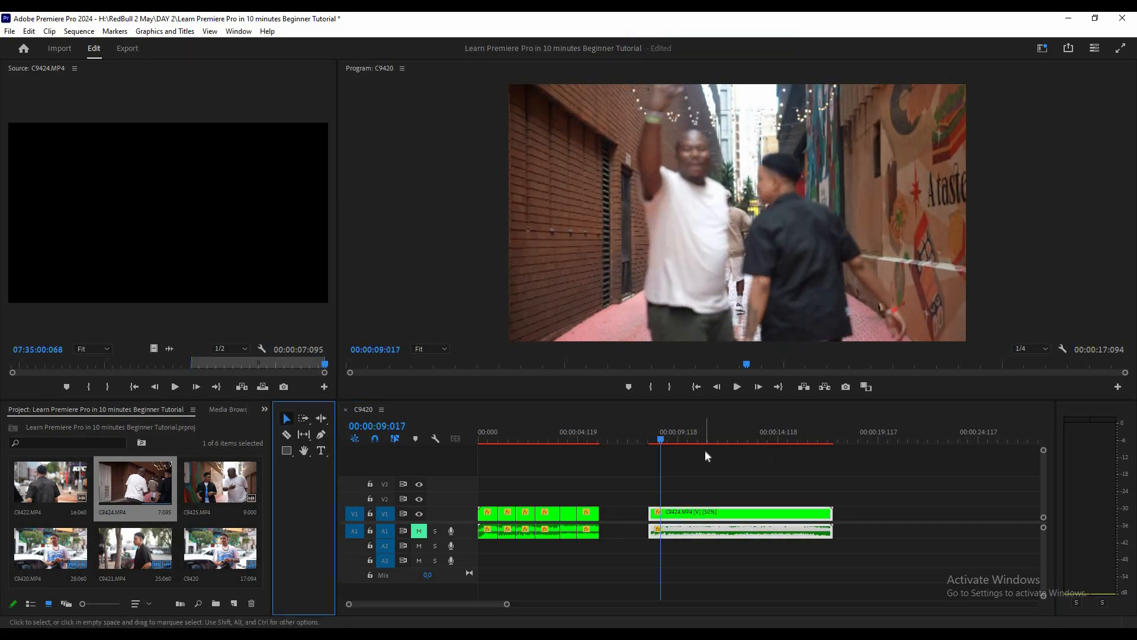
{"action": "key", "text": "space"}
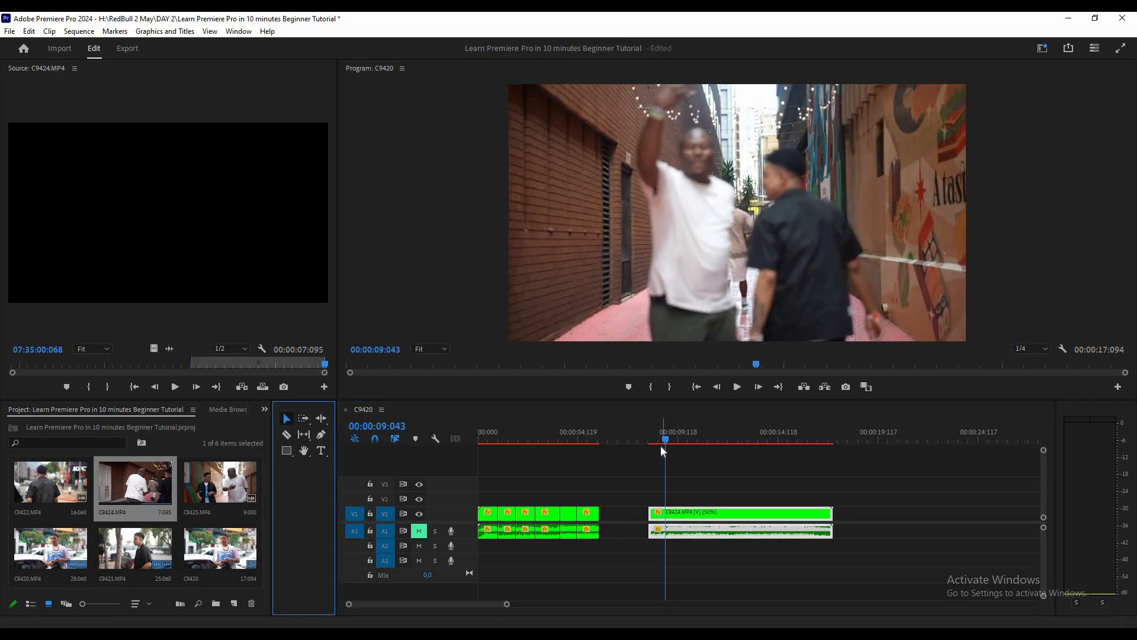
{"action": "key", "text": "space"}
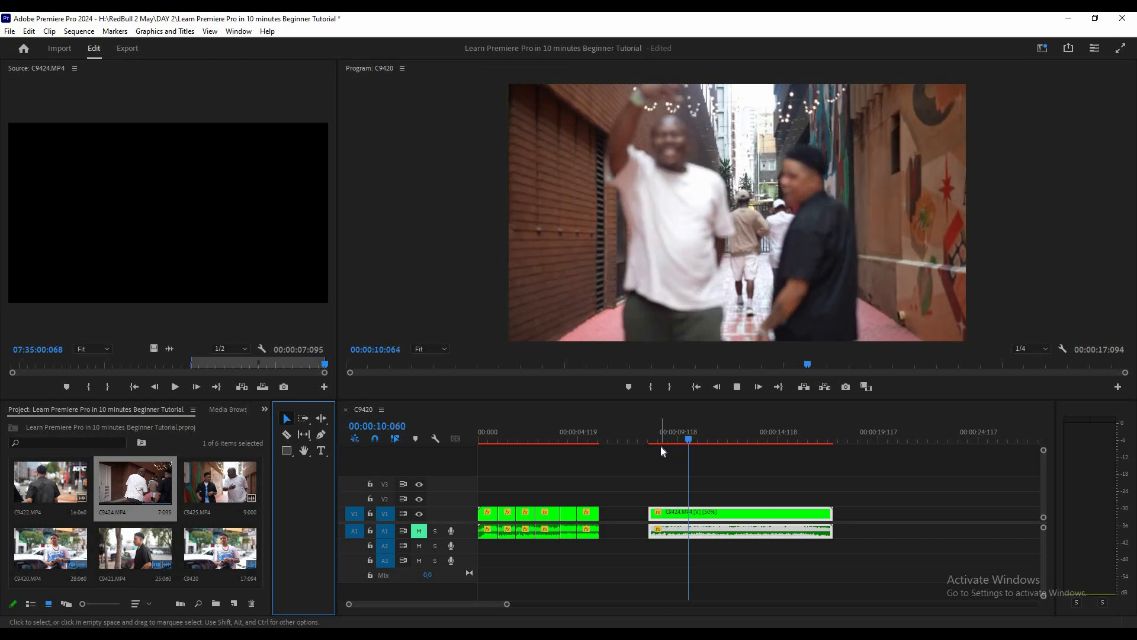
{"action": "key", "text": "space"}
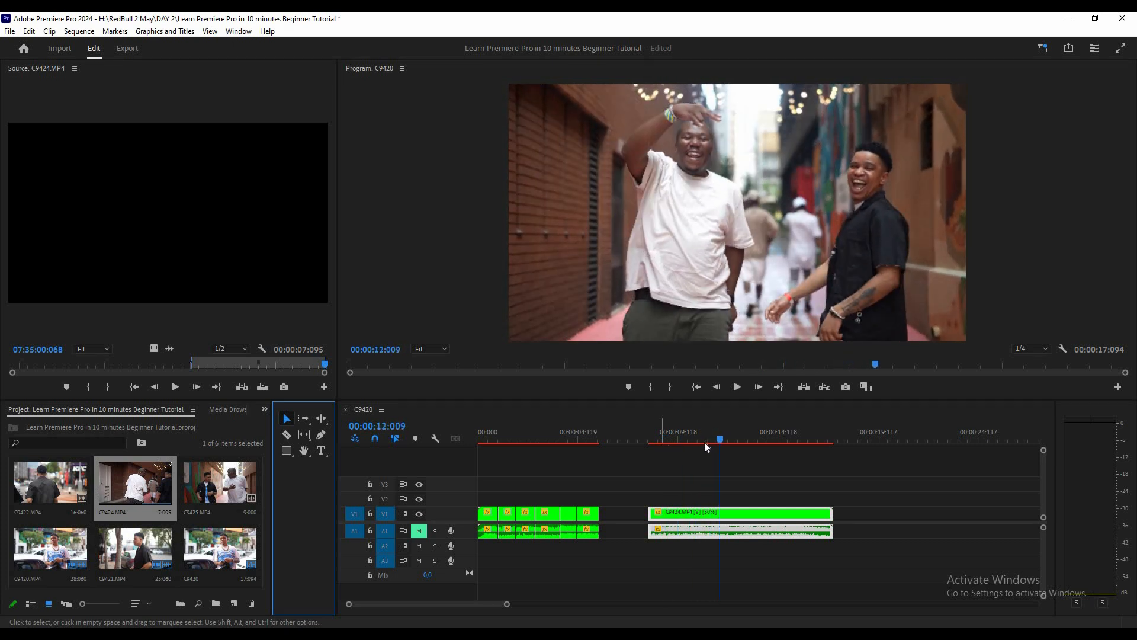
{"action": "left_click", "coordinate": [710, 439]}
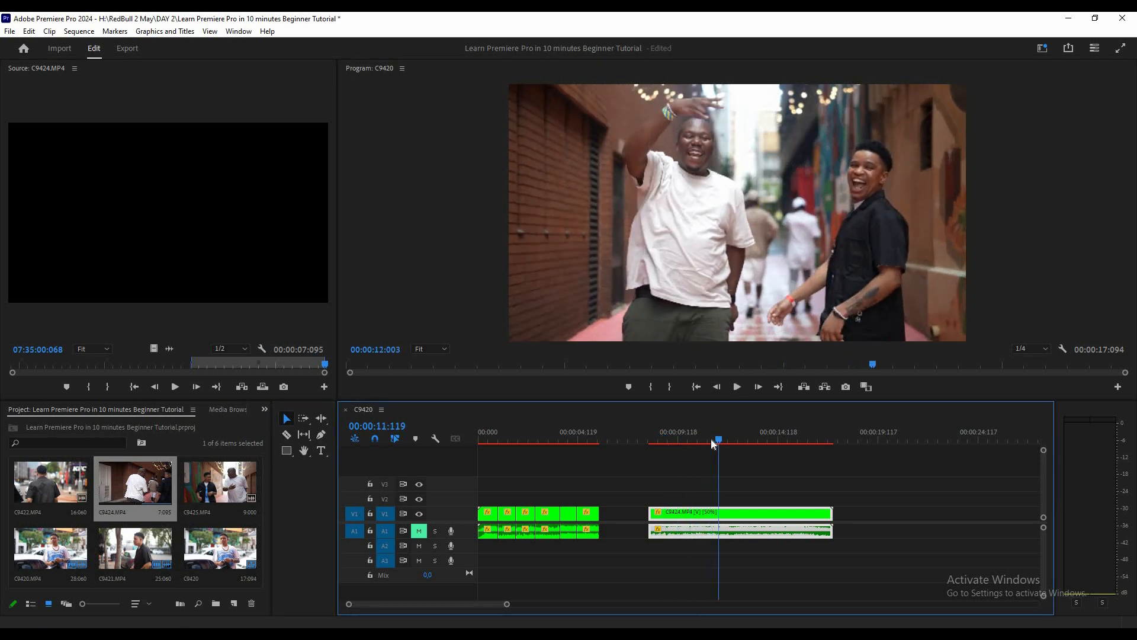
{"action": "left_click", "coordinate": [288, 436]}
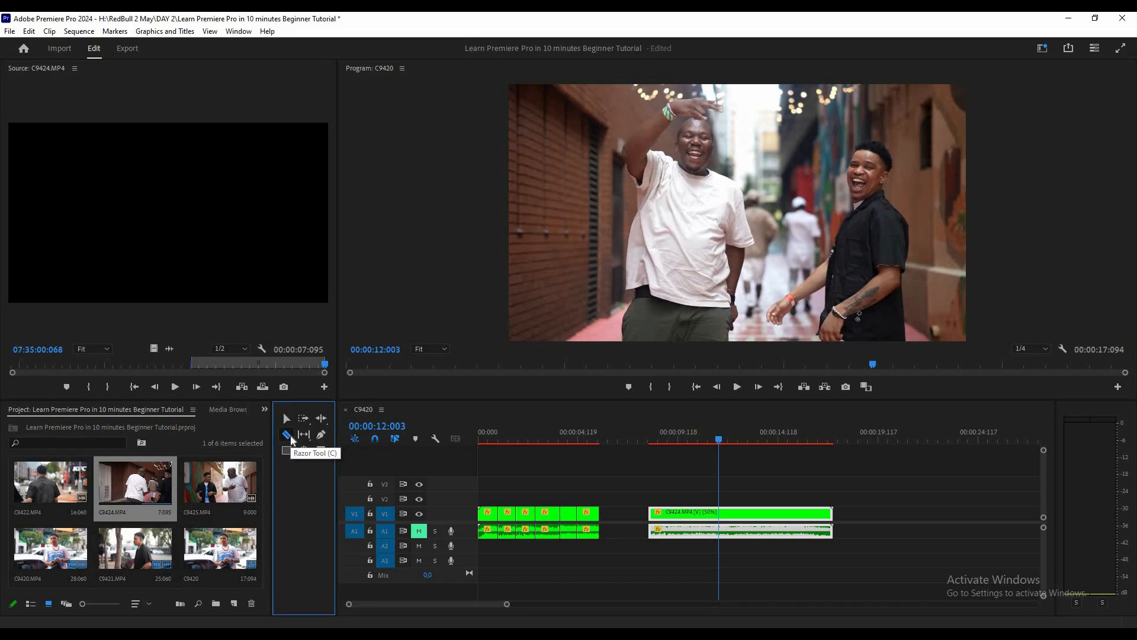
{"action": "left_click", "coordinate": [719, 513]}
- Cut out the C9424.MP4 piece before the 00:00:12:003 split and move the remaining segment back to close the gap
{"action": "right_click", "coordinate": [694, 515]}
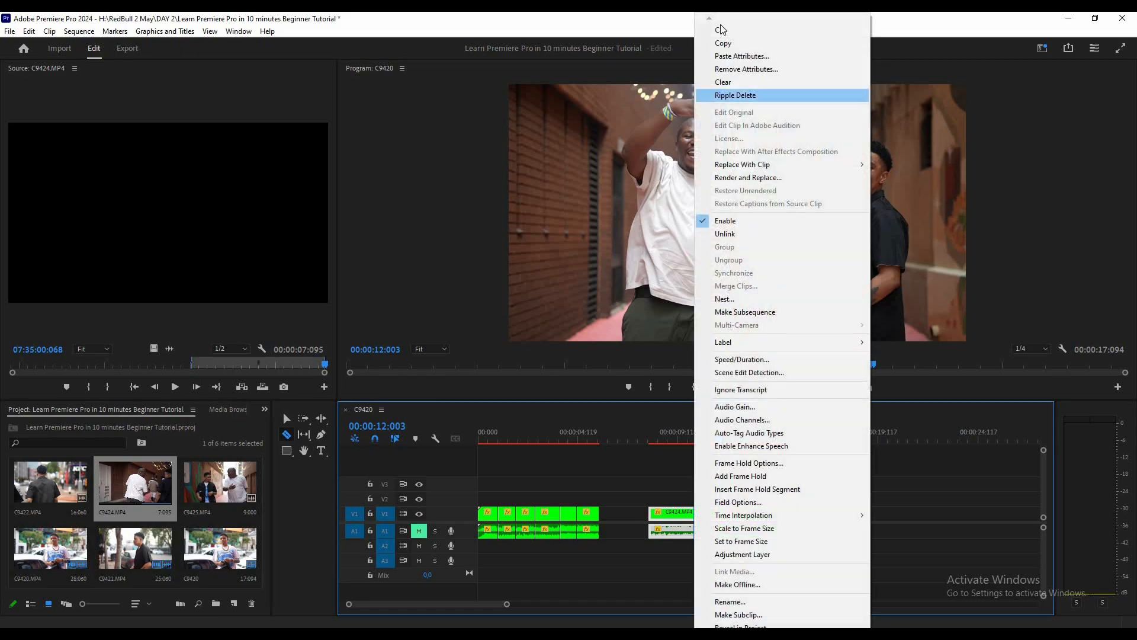
{"action": "left_click", "coordinate": [721, 30]}
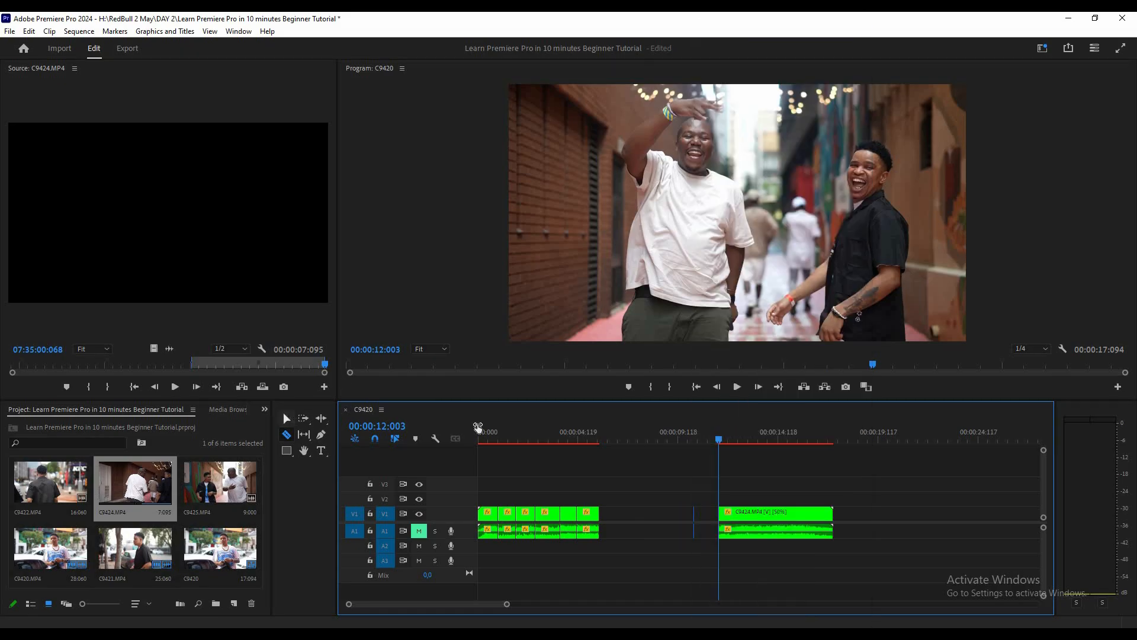
{"action": "left_click", "coordinate": [286, 418]}
{"action": "left_click_drag", "start_coordinate": [759, 521], "coordinate": [639, 522]}
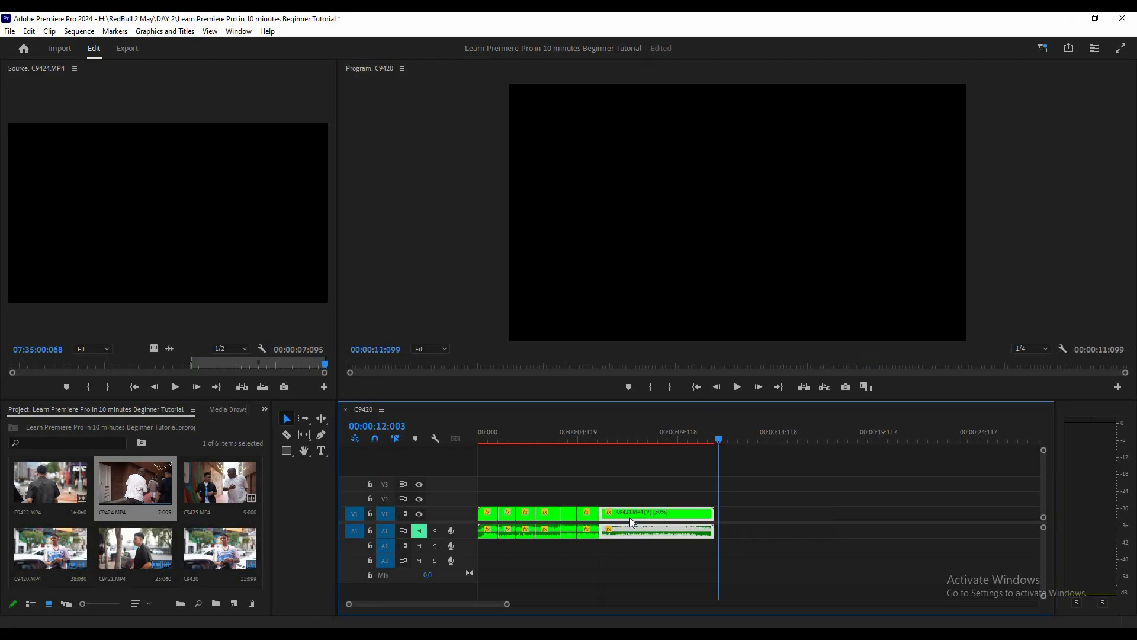
- Replay the join into the last C9424.MP4 segment, split that segment at 00:00:06:093 and delete everything after the split
{"action": "left_click", "coordinate": [566, 435]}
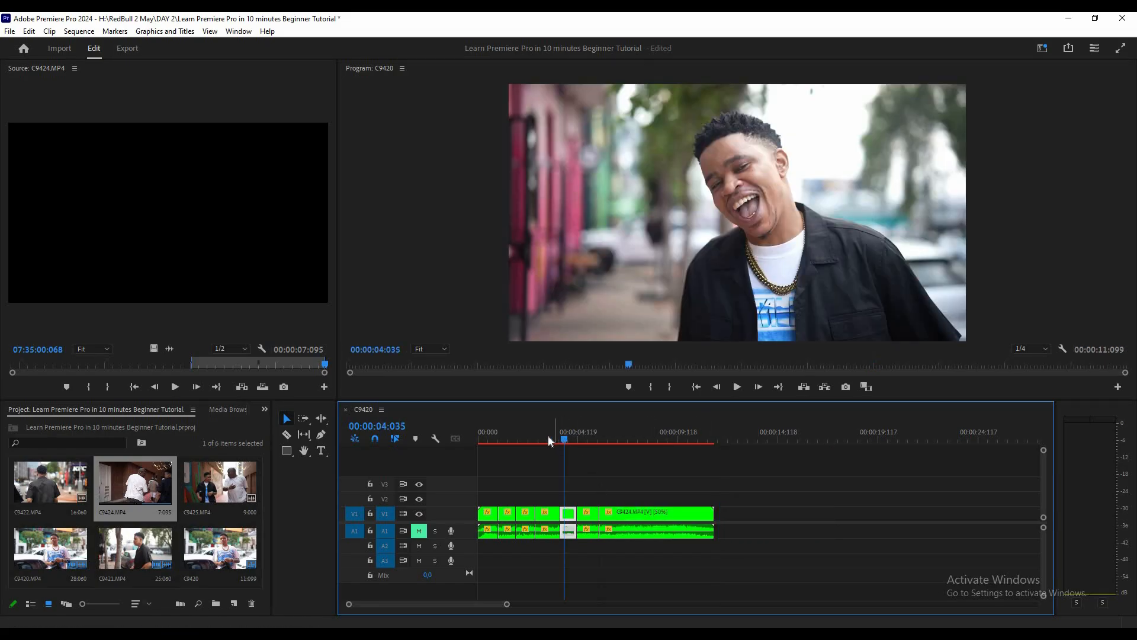
{"action": "left_click", "coordinate": [549, 437]}
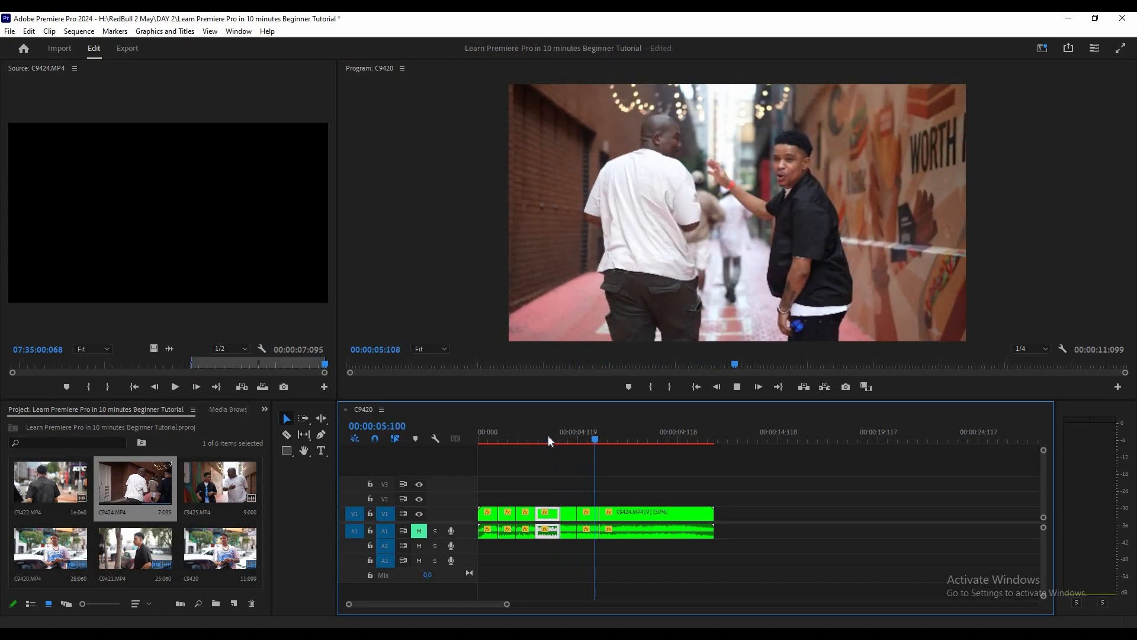
{"action": "left_click", "coordinate": [549, 436]}
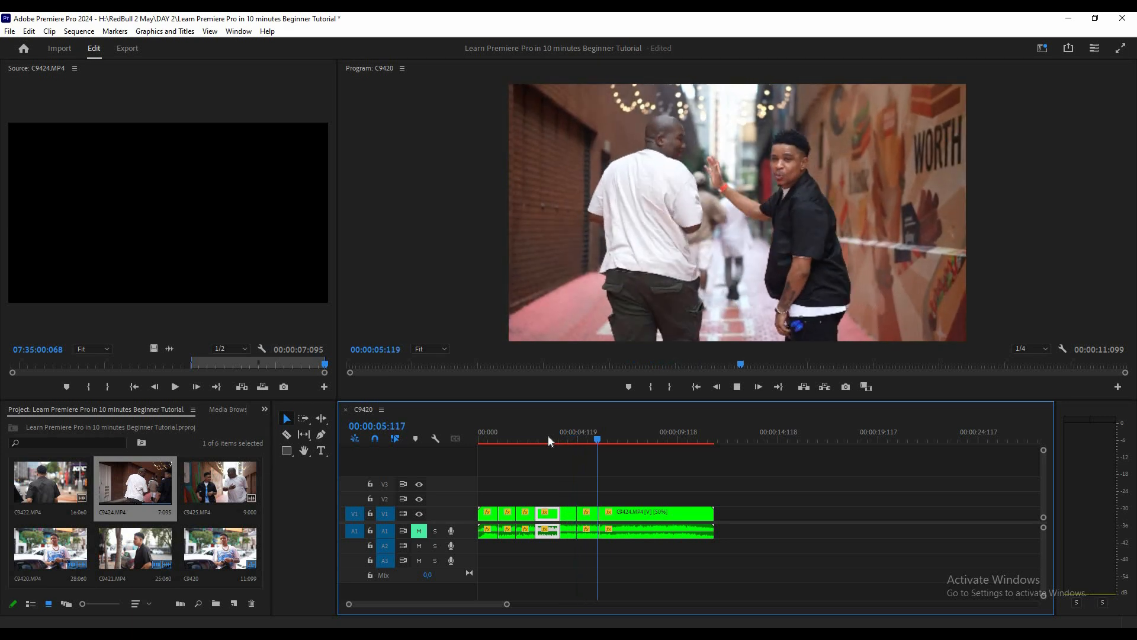
{"action": "left_click", "coordinate": [548, 436]}
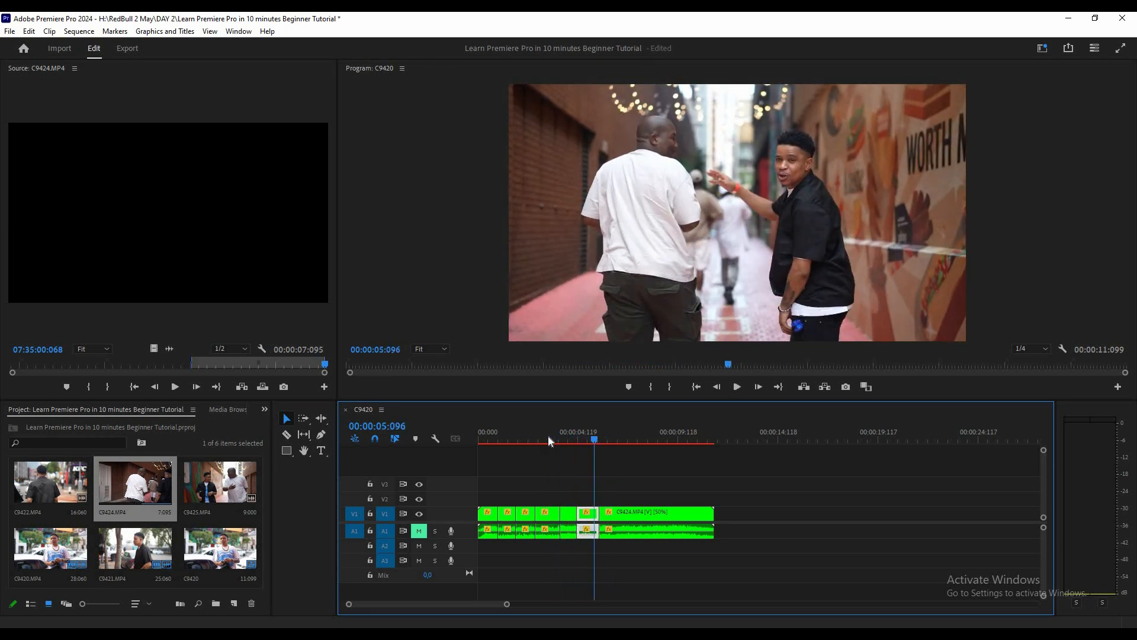
{"action": "key", "text": "space"}
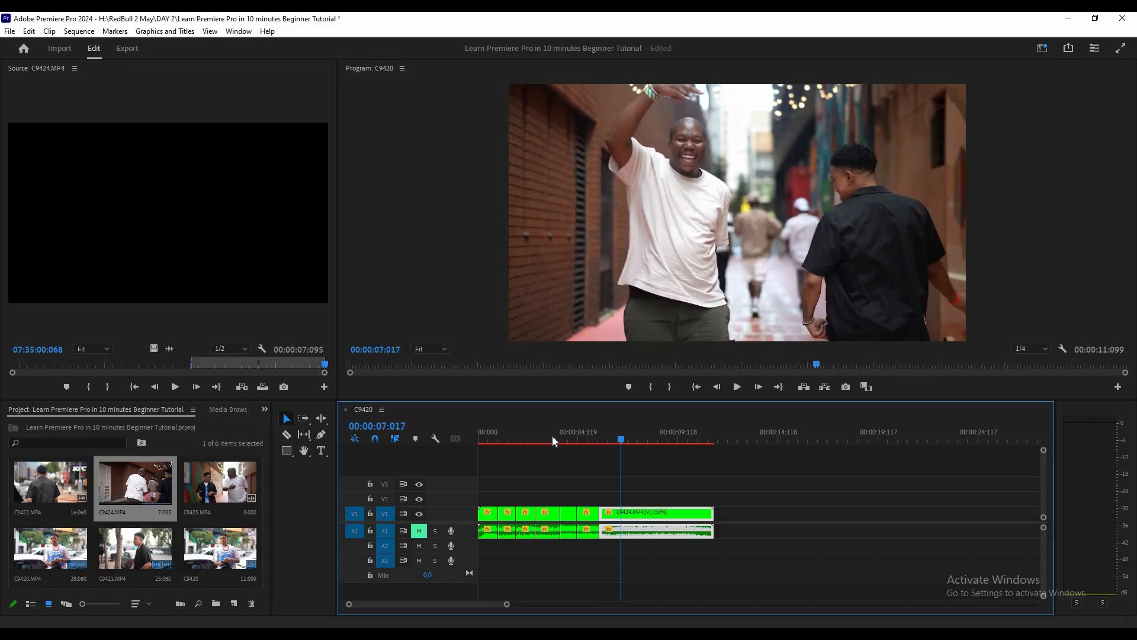
{"action": "left_click", "coordinate": [580, 434]}
{"action": "key", "text": "space"}
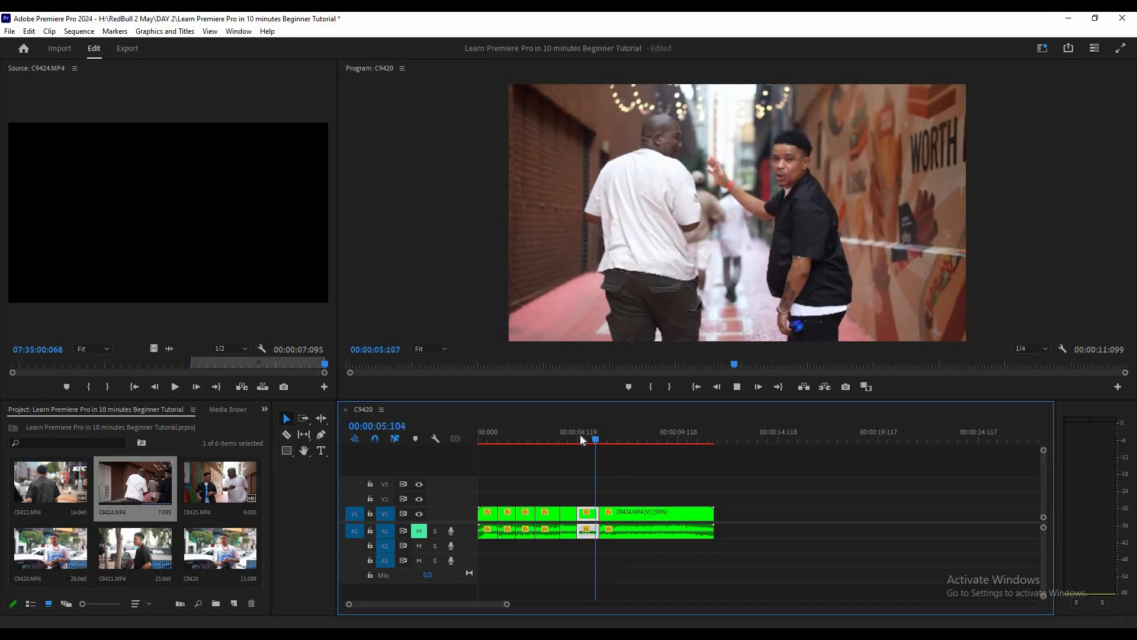
{"action": "key", "text": "space"}
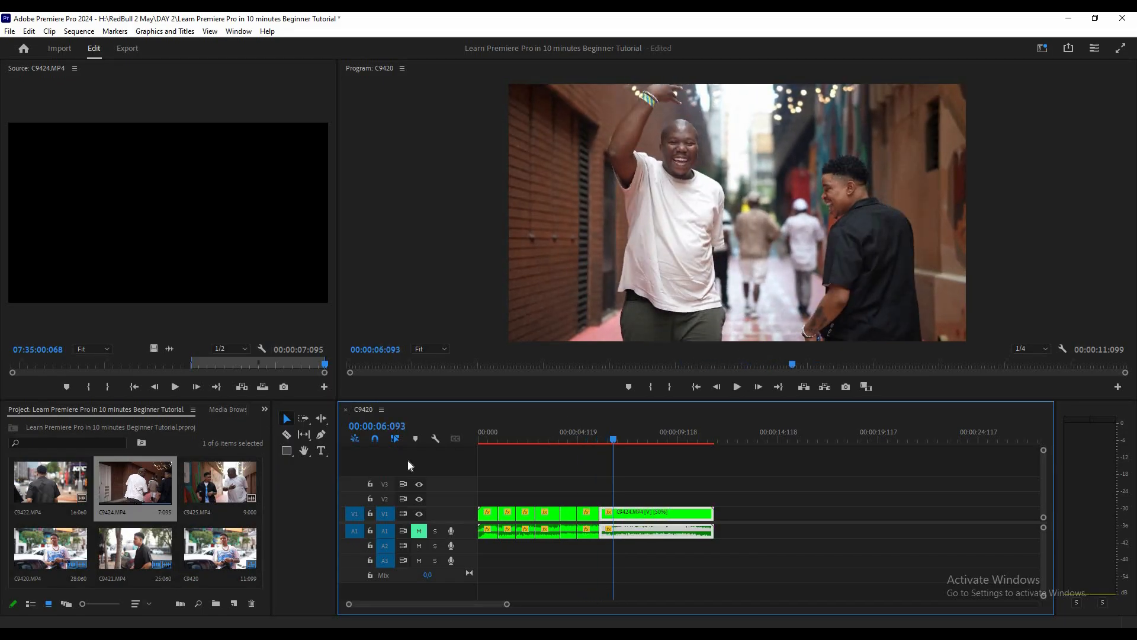
{"action": "left_click", "coordinate": [286, 434]}
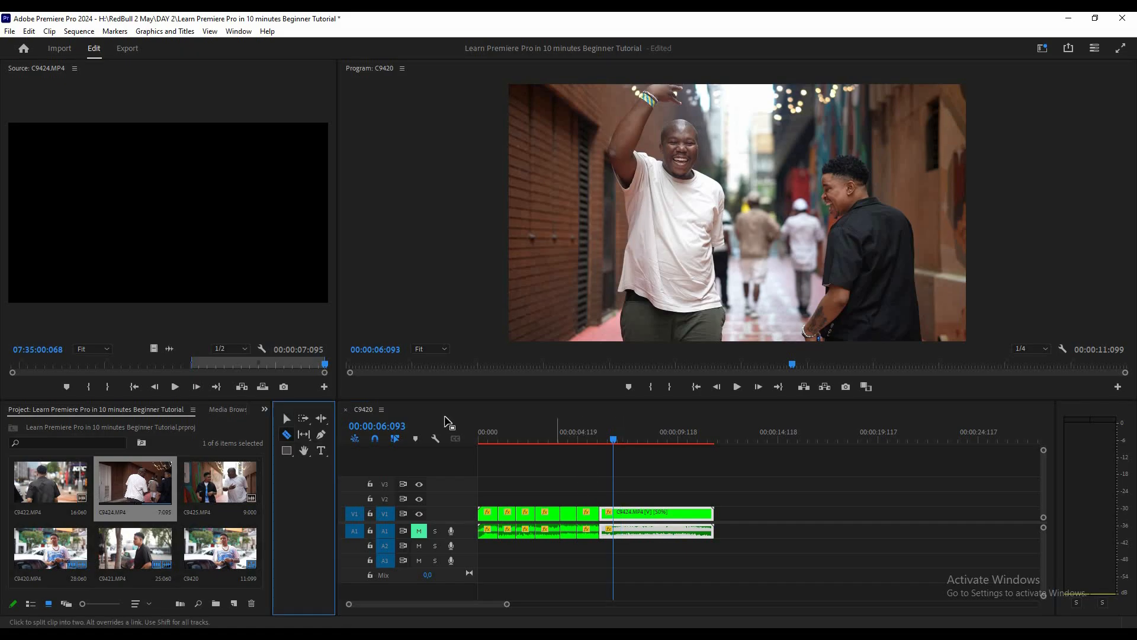
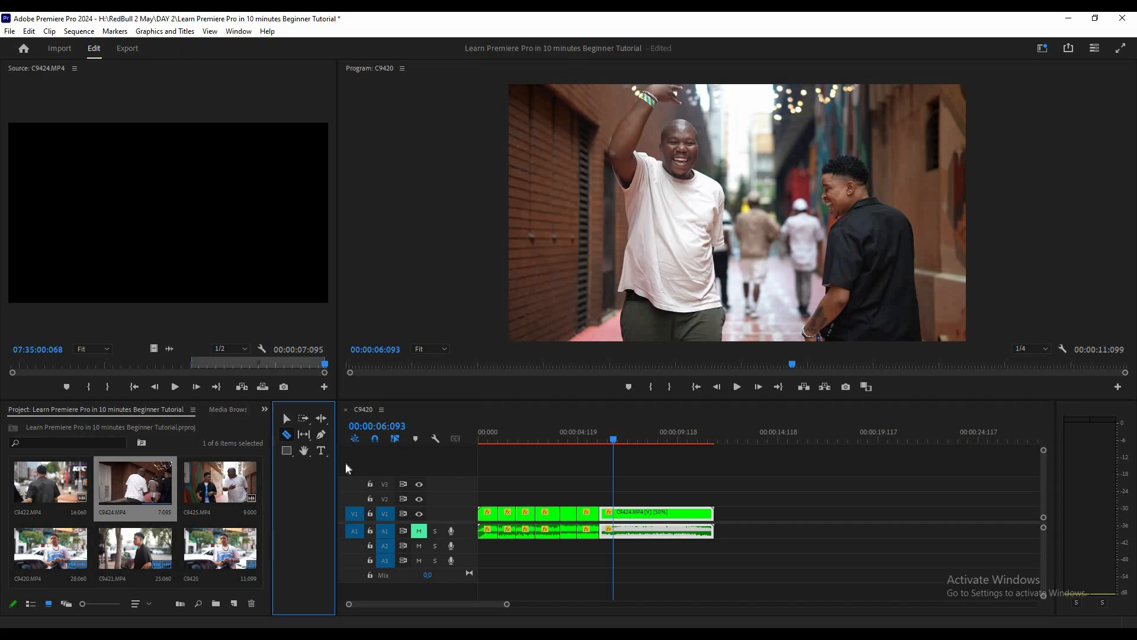
{"action": "left_click", "coordinate": [614, 513]}
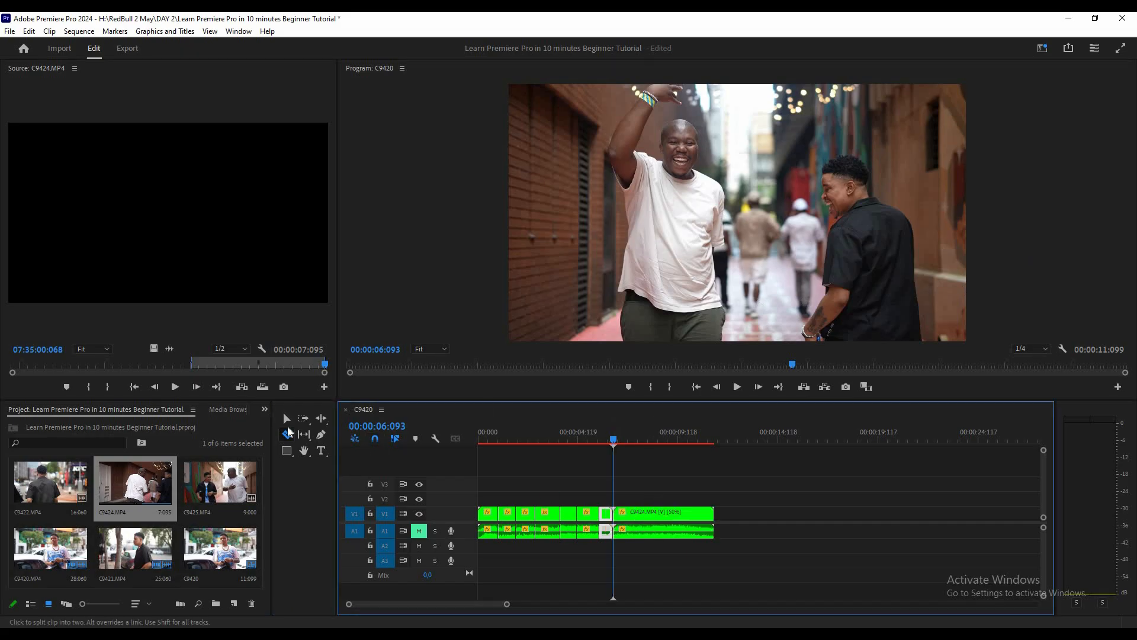
{"action": "key", "text": "v"}
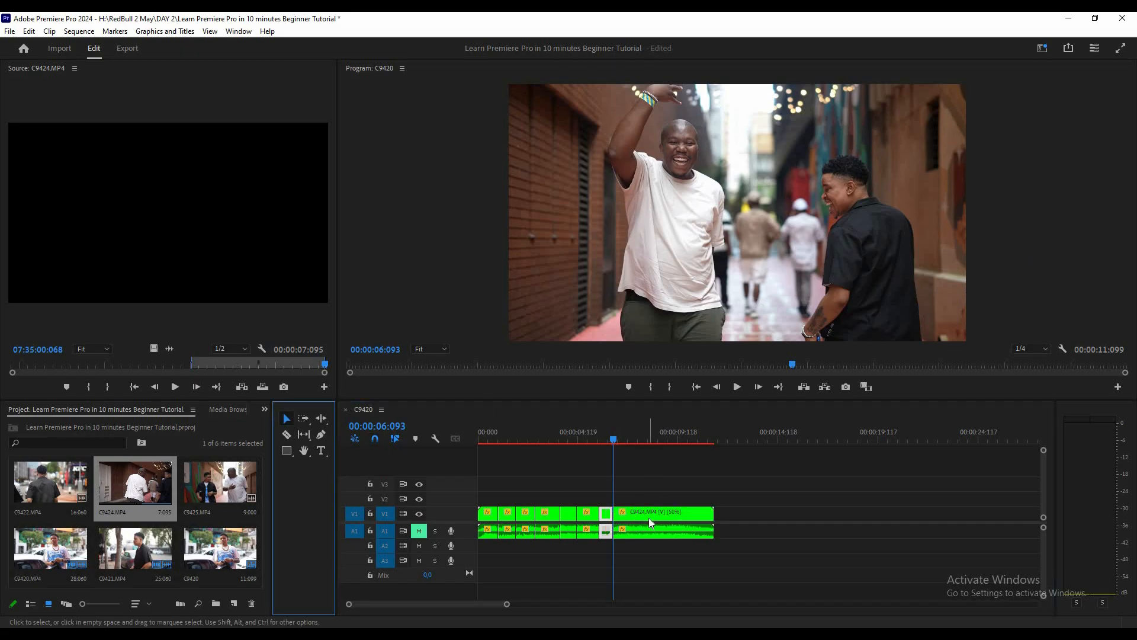
{"action": "left_click", "coordinate": [649, 517]}
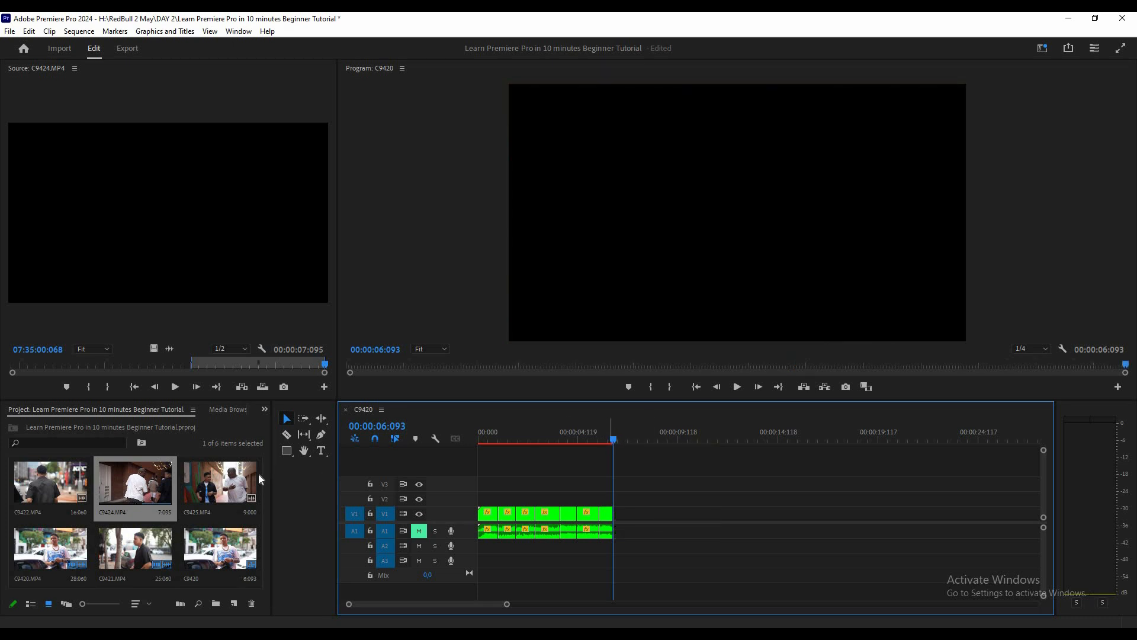
- Open C9425.MP4 for preview and add it to the end of the sequence at 00:00:06:093
{"action": "double_click", "coordinate": [214, 475]}
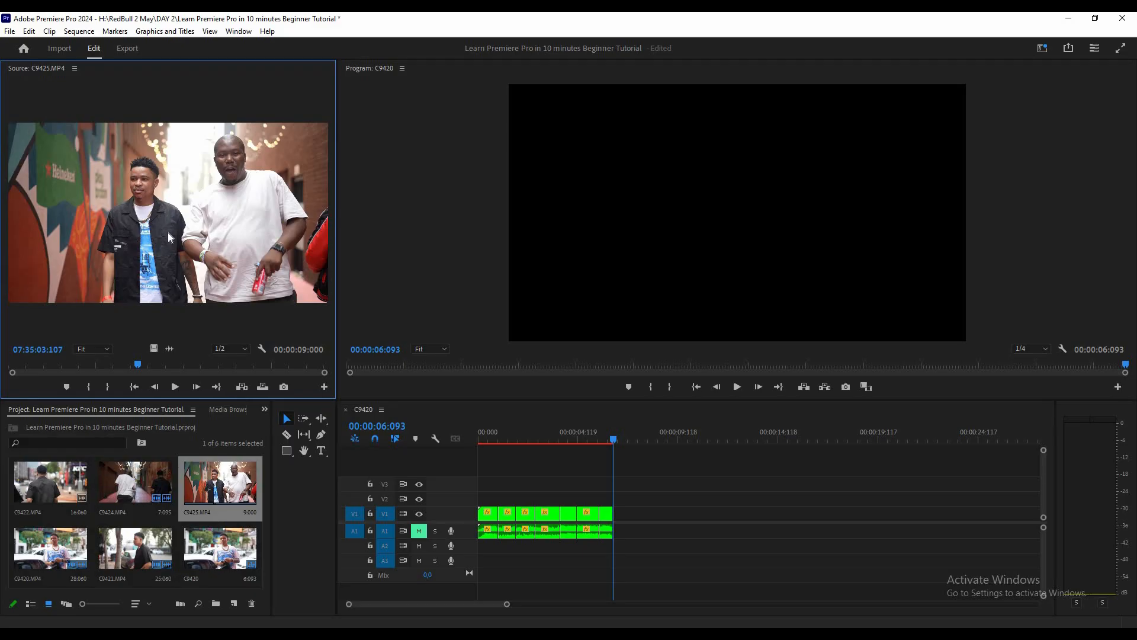
{"action": "left_click_drag", "start_coordinate": [168, 233], "coordinate": [621, 536]}
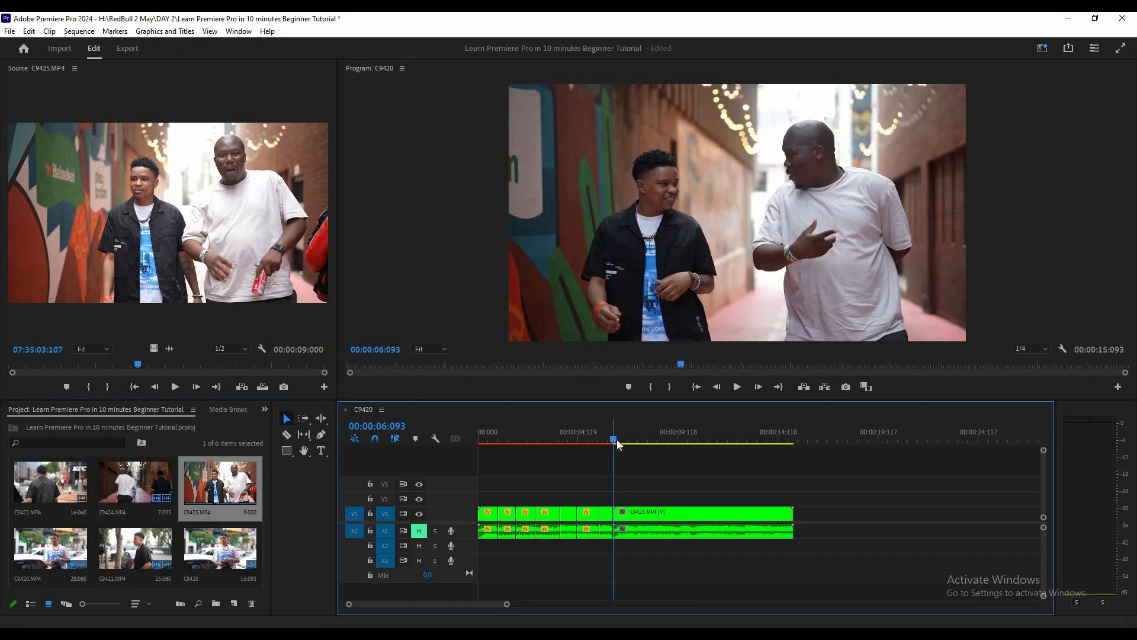
- Slow the C9425.MP4 clip in the sequence to 50% speed with Frame Blending time interpolation
{"action": "left_click", "coordinate": [649, 511]}
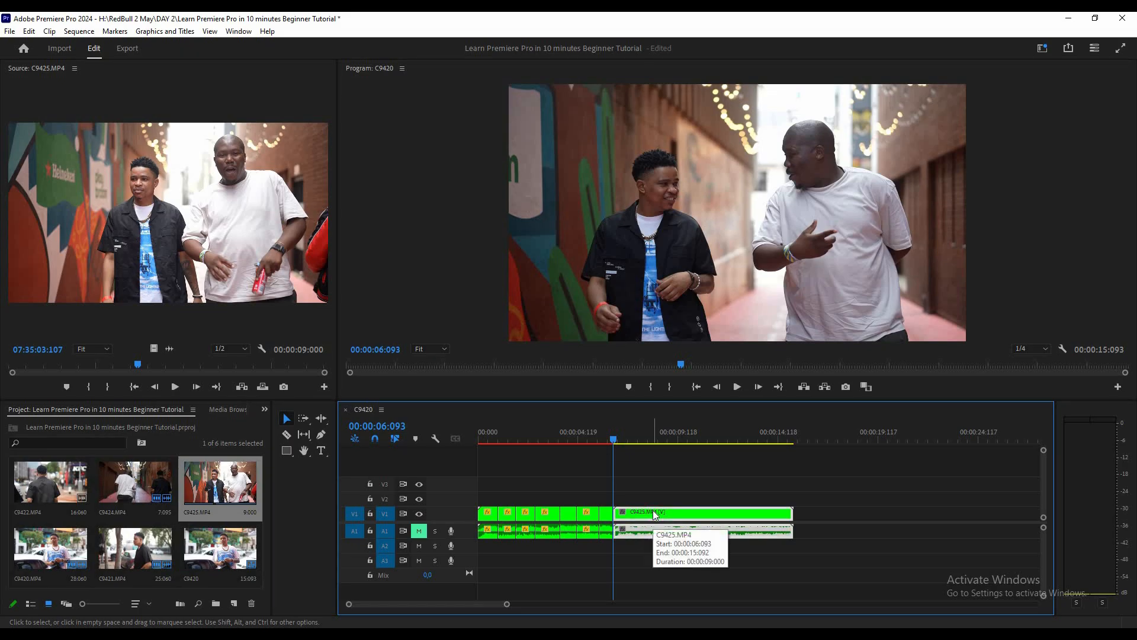
{"action": "right_click", "coordinate": [653, 511]}
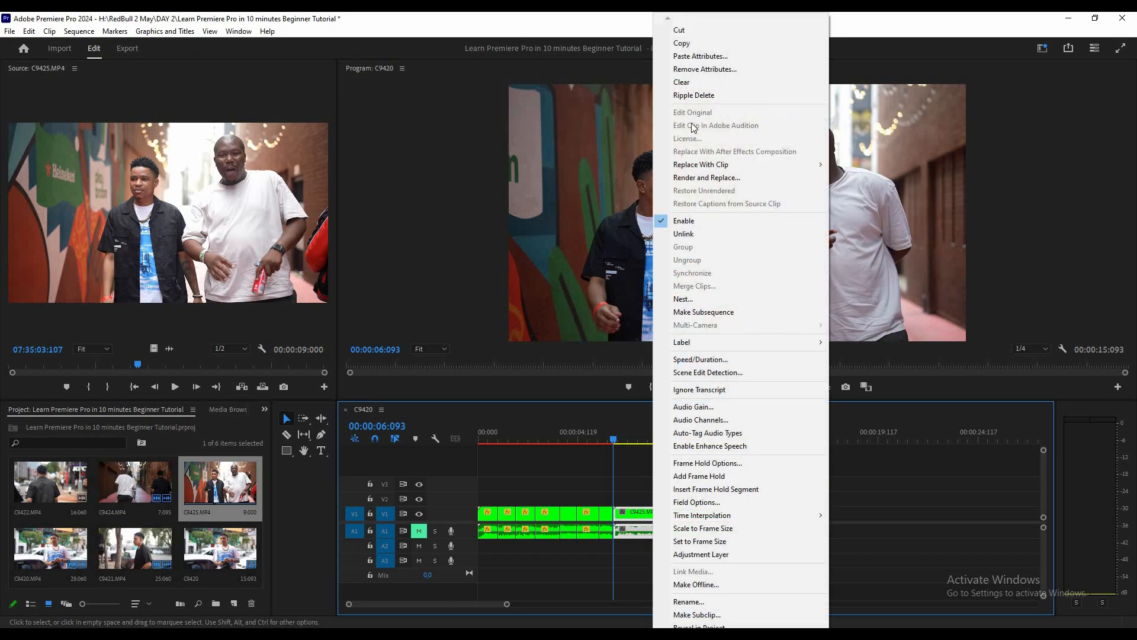
{"action": "left_click", "coordinate": [709, 359]}
{"action": "type", "text": "50"}
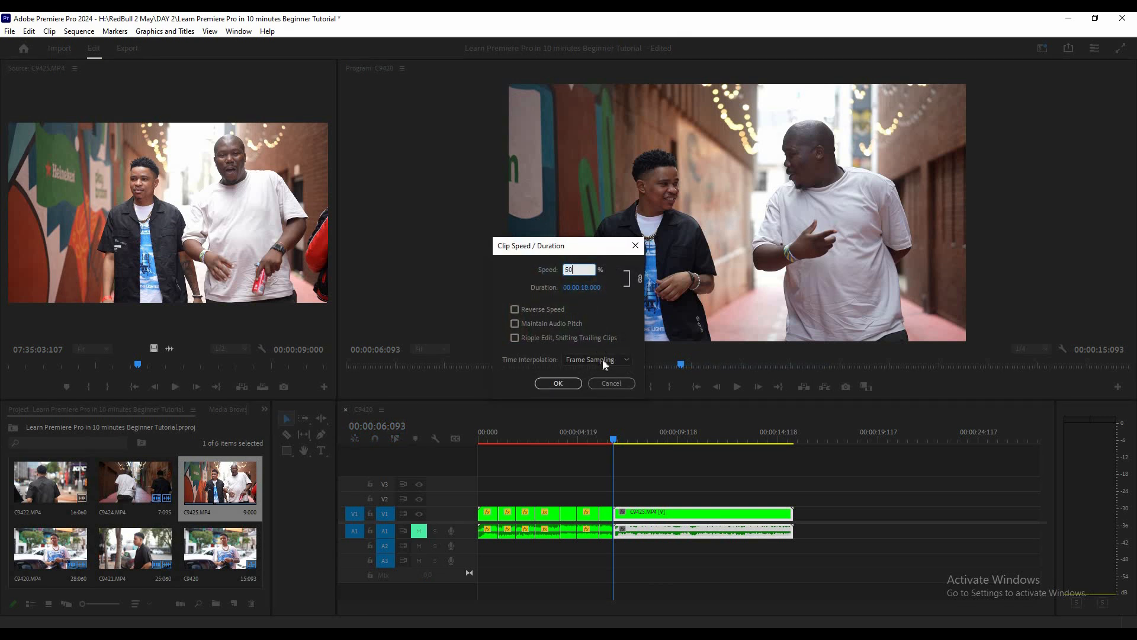
{"action": "left_click", "coordinate": [604, 364]}
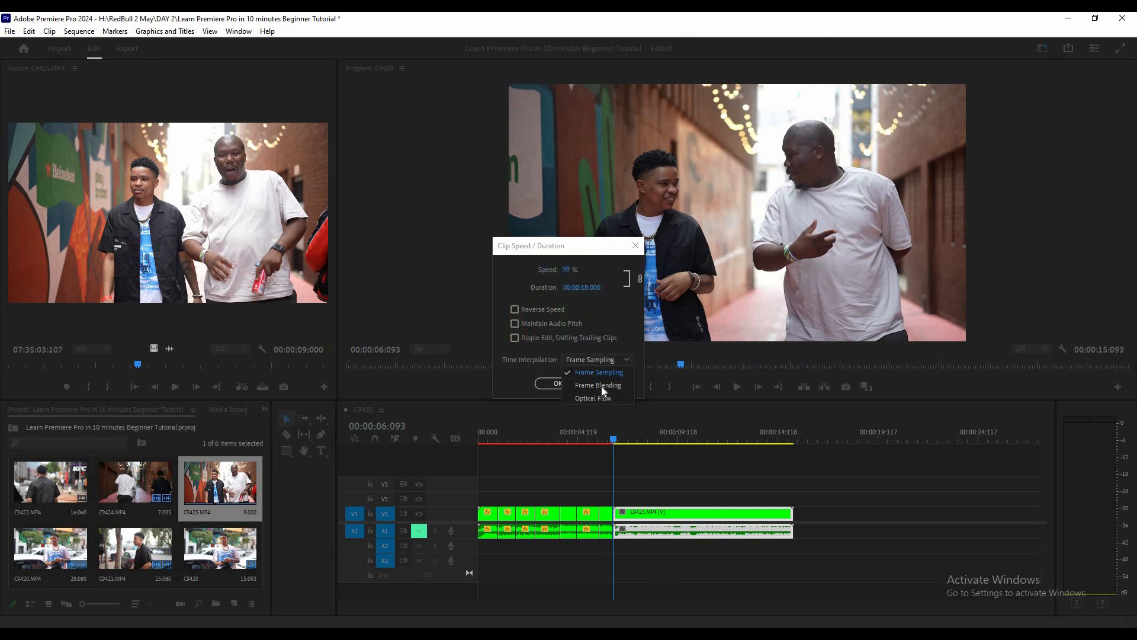
{"action": "left_click", "coordinate": [581, 388]}
{"action": "left_click", "coordinate": [577, 385]}
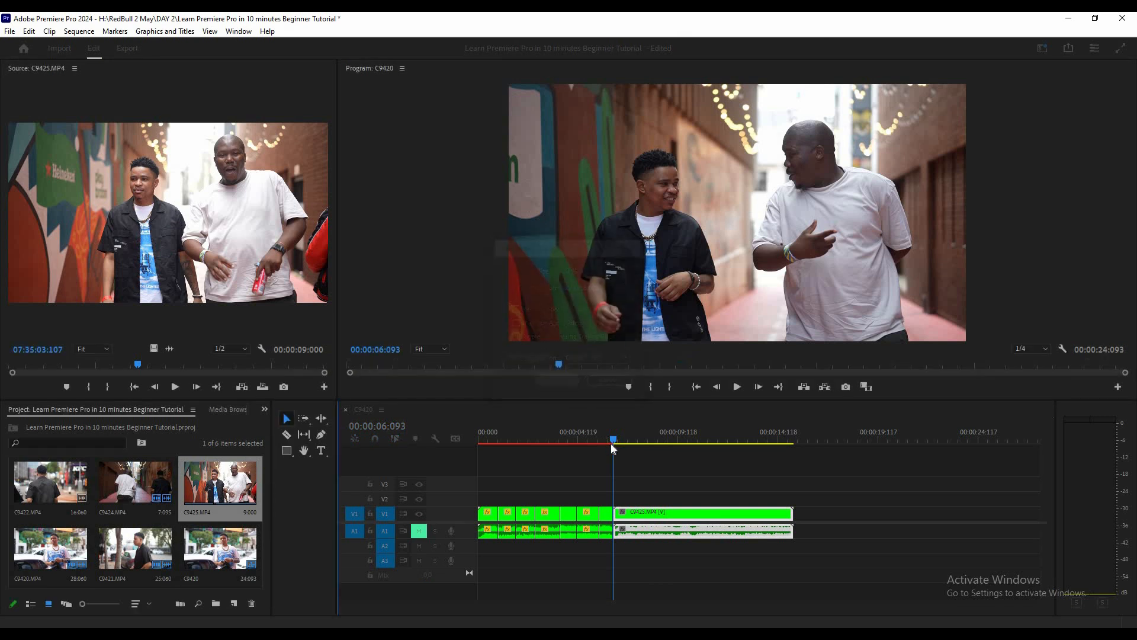
- Play the slowed C9425.MP4 clip from its start, split it at 00:00:10:012 and cut out the piece before the split
{"action": "left_click", "coordinate": [600, 434]}
{"action": "key", "text": "space"}
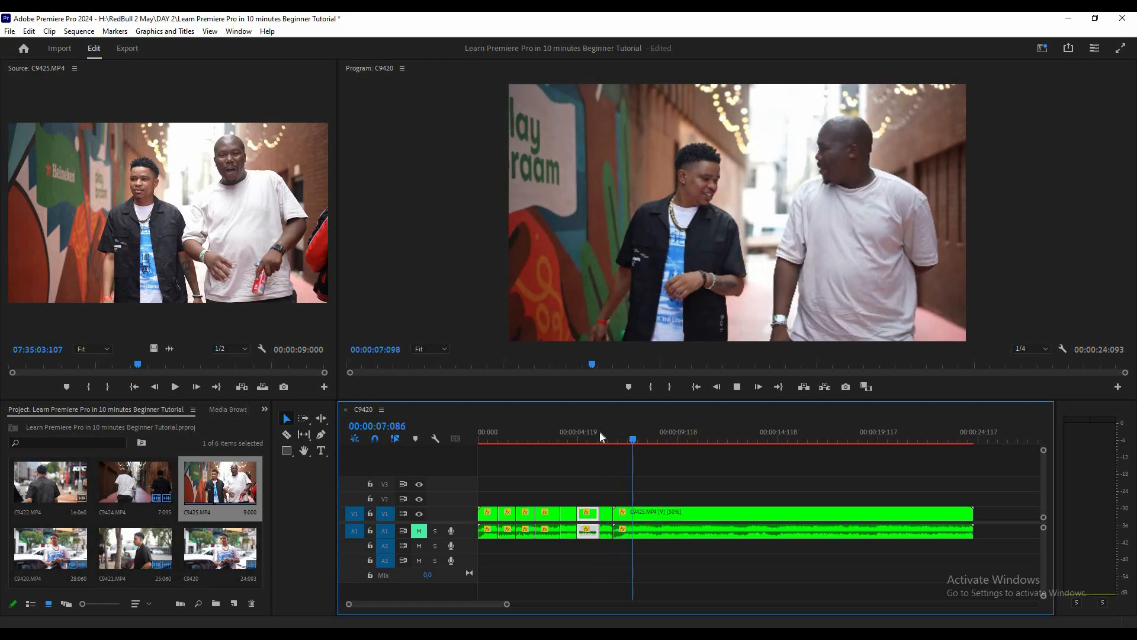
{"action": "key", "text": "space"}
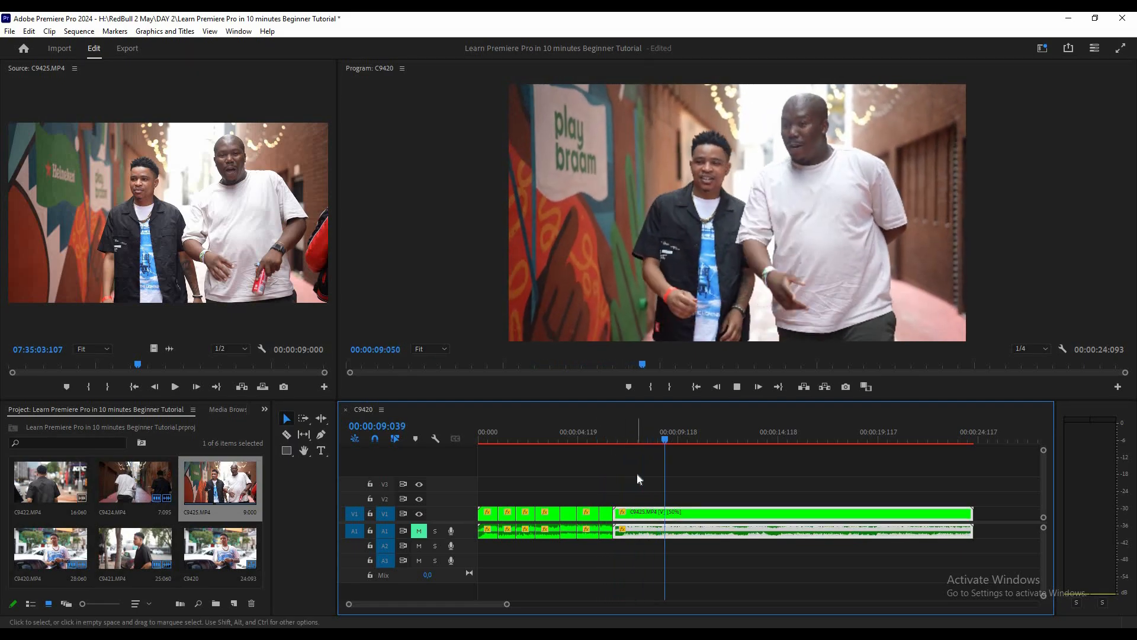
{"action": "key", "text": "space"}
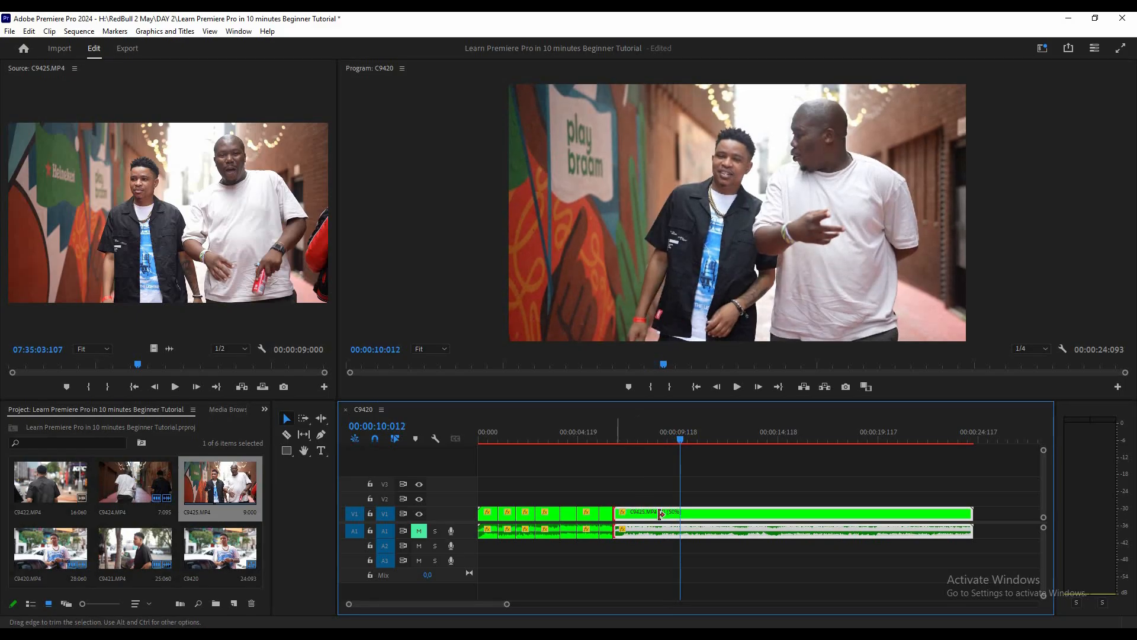
{"action": "left_click_drag", "start_coordinate": [618, 513], "coordinate": [624, 517]}
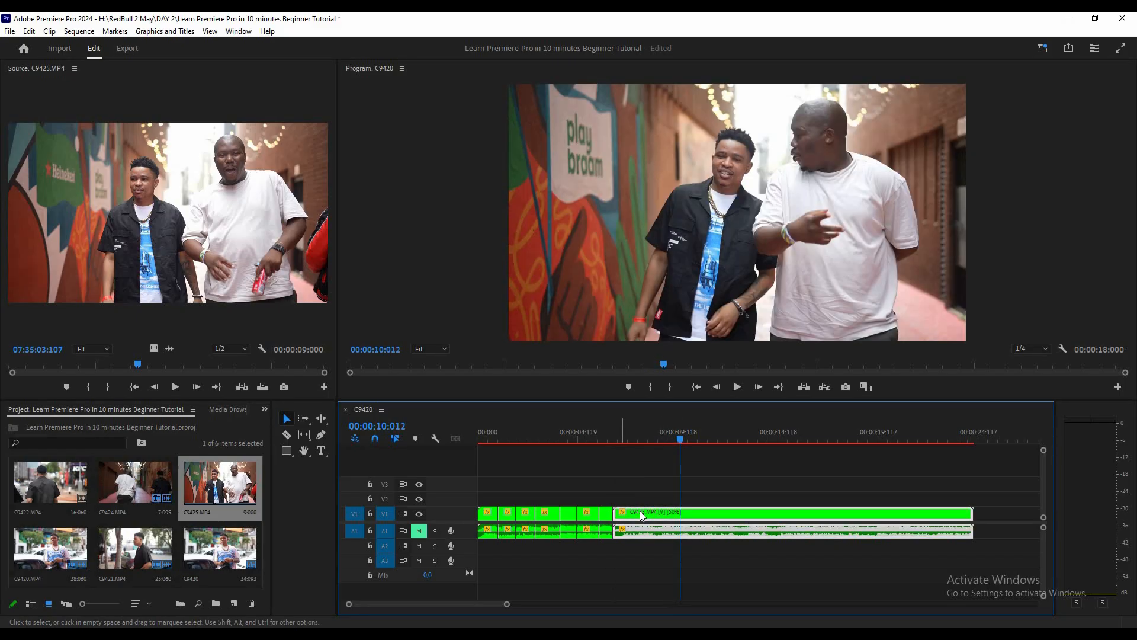
{"action": "left_click", "coordinate": [286, 434]}
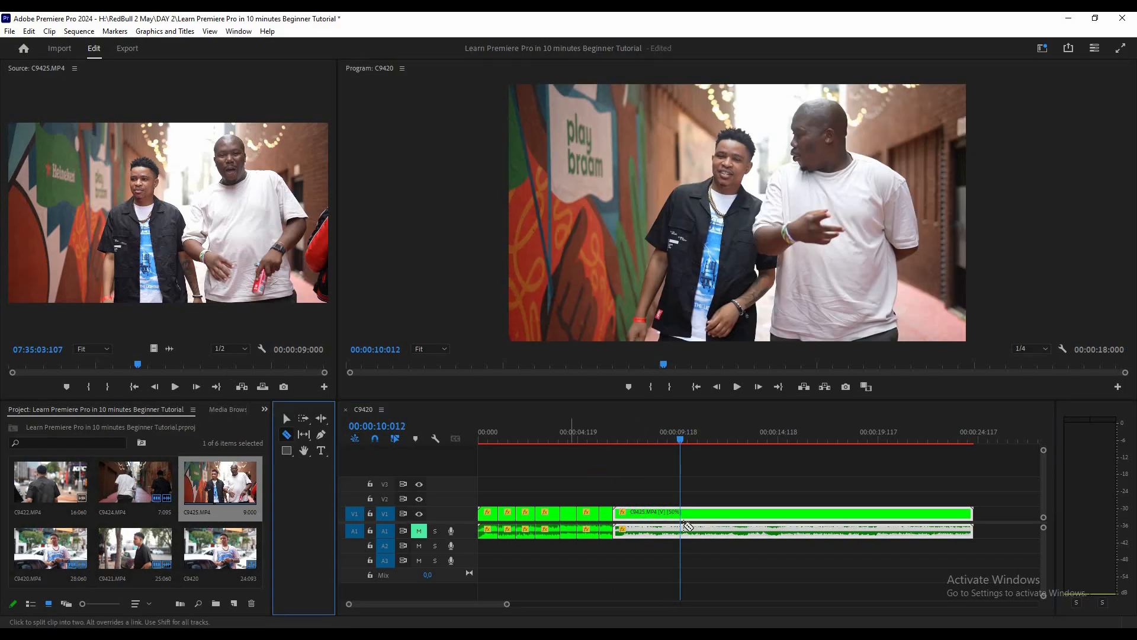
{"action": "left_click", "coordinate": [687, 514]}
{"action": "right_click", "coordinate": [659, 516]}
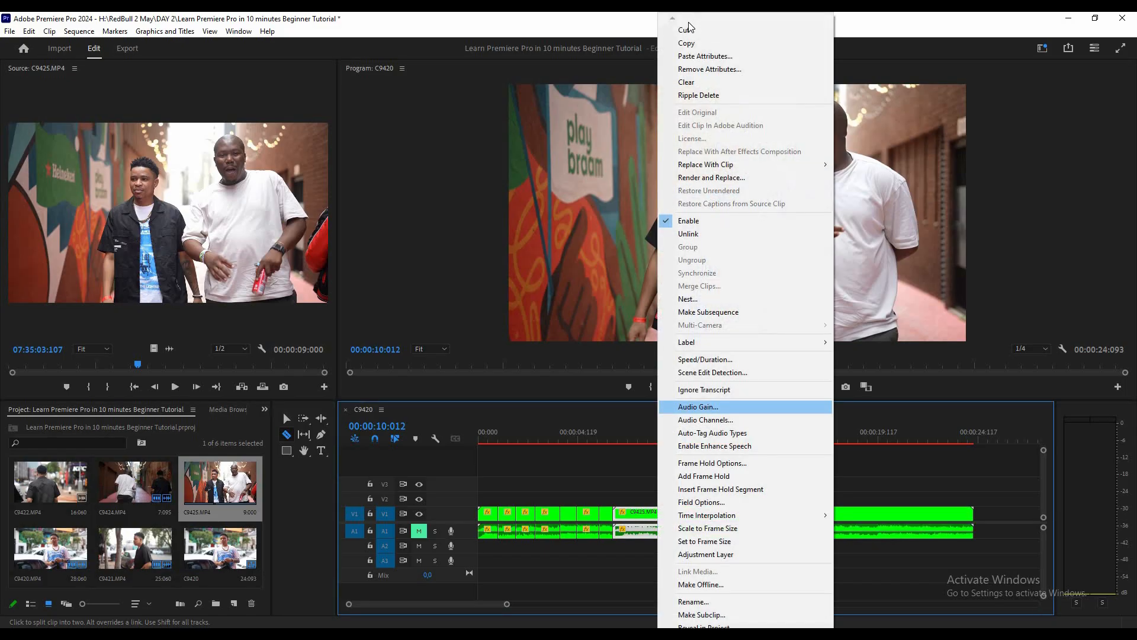
{"action": "left_click", "coordinate": [689, 30]}
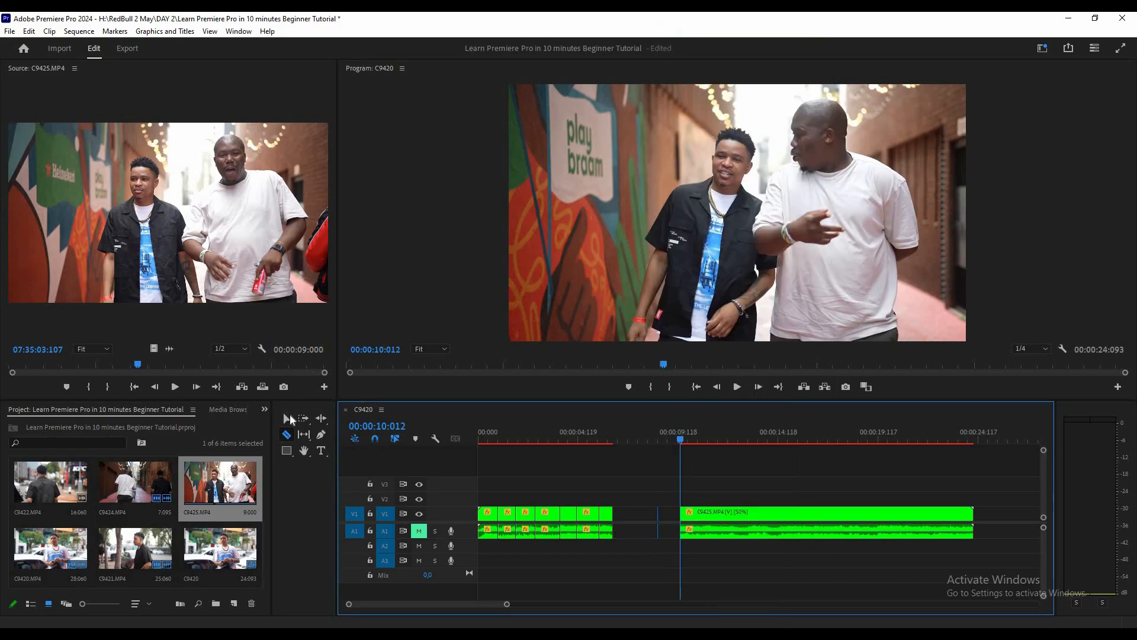
- Replay the remaining C9425.MP4 segment, remove its part before 00:00:11:081 and move the rest back to close the gap
{"action": "left_click", "coordinate": [287, 419]}
{"action": "key", "text": "space"}
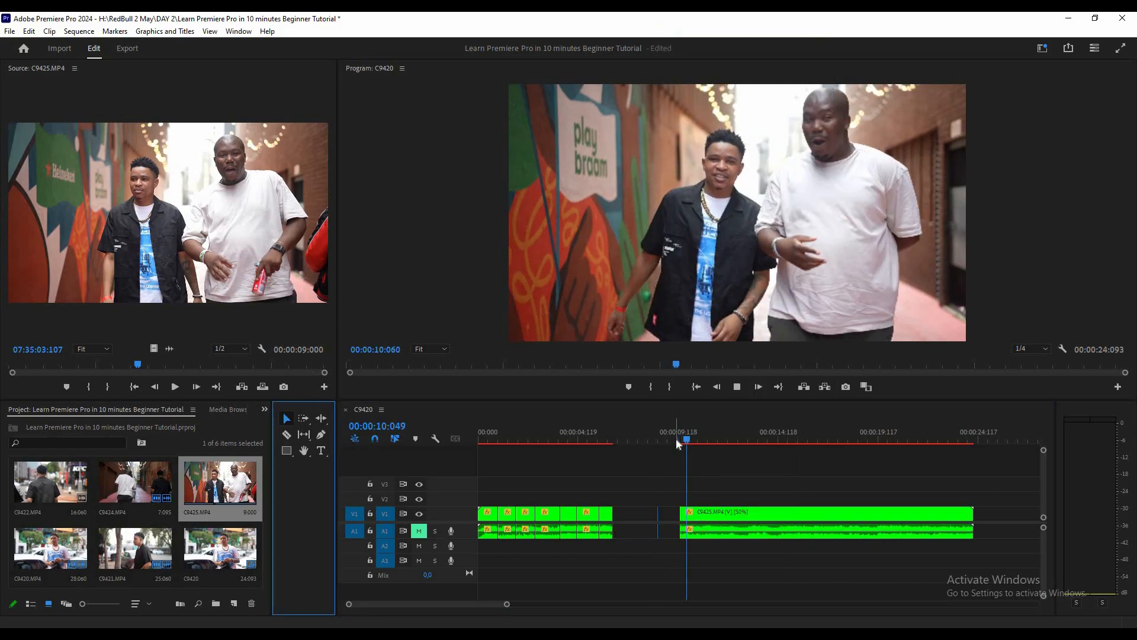
{"action": "key", "text": "space"}
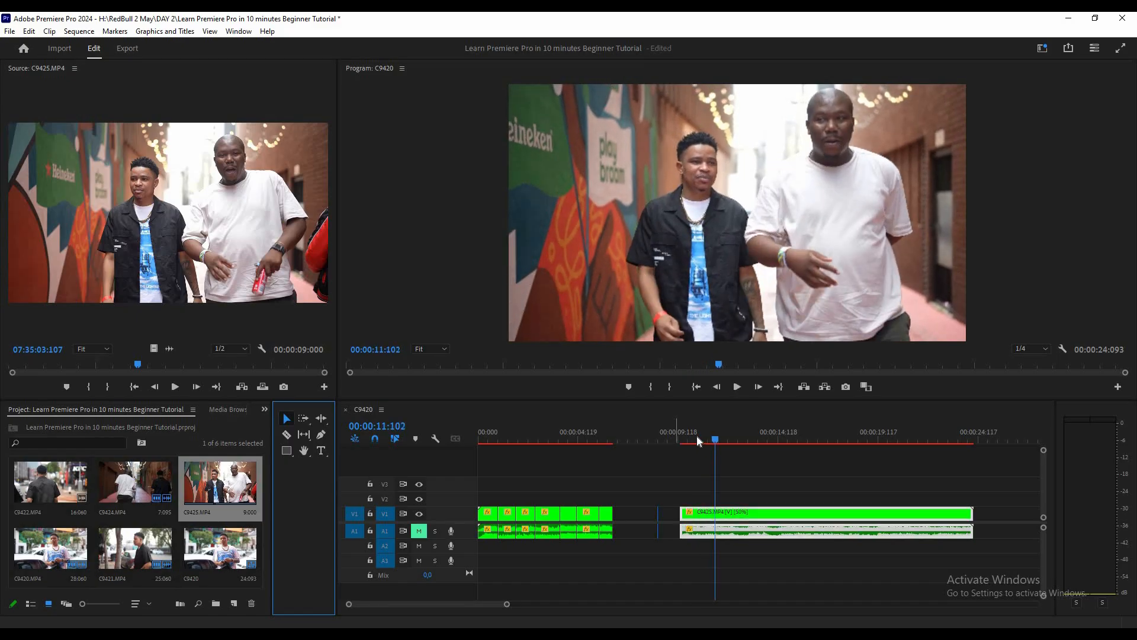
{"action": "left_click", "coordinate": [696, 440]}
{"action": "key", "text": "space"}
{"action": "key", "text": "space"}
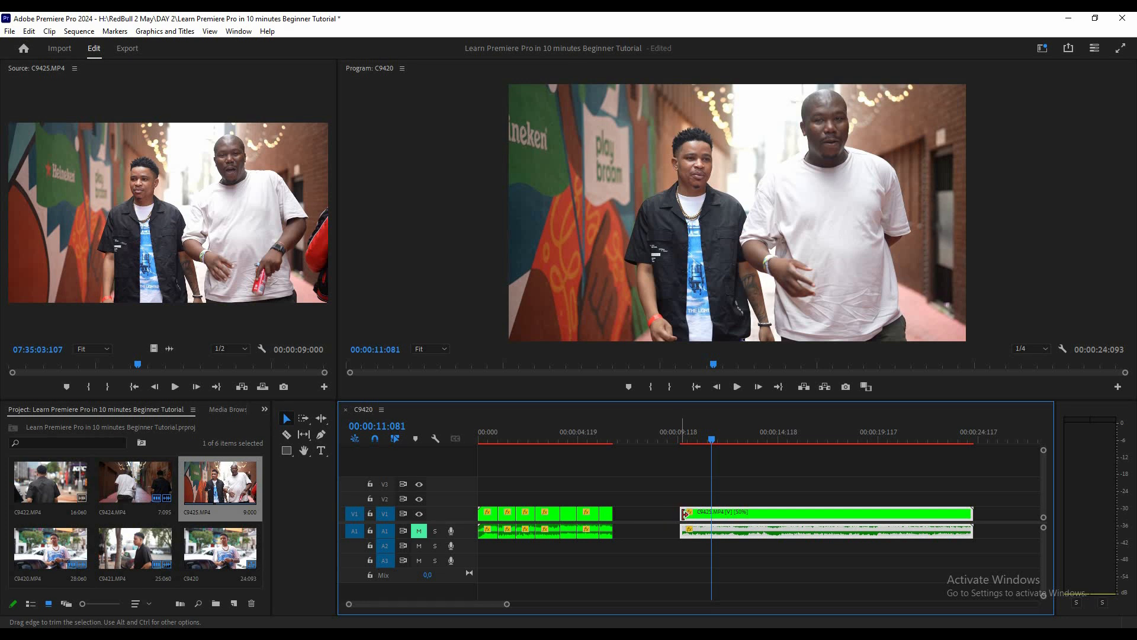
{"action": "left_click_drag", "start_coordinate": [683, 513], "coordinate": [657, 520]}
- Replay the join into the C9425.MP4 segment and split that segment at 00:00:07:061
{"action": "left_click", "coordinate": [573, 432]}
{"action": "key", "text": "space"}
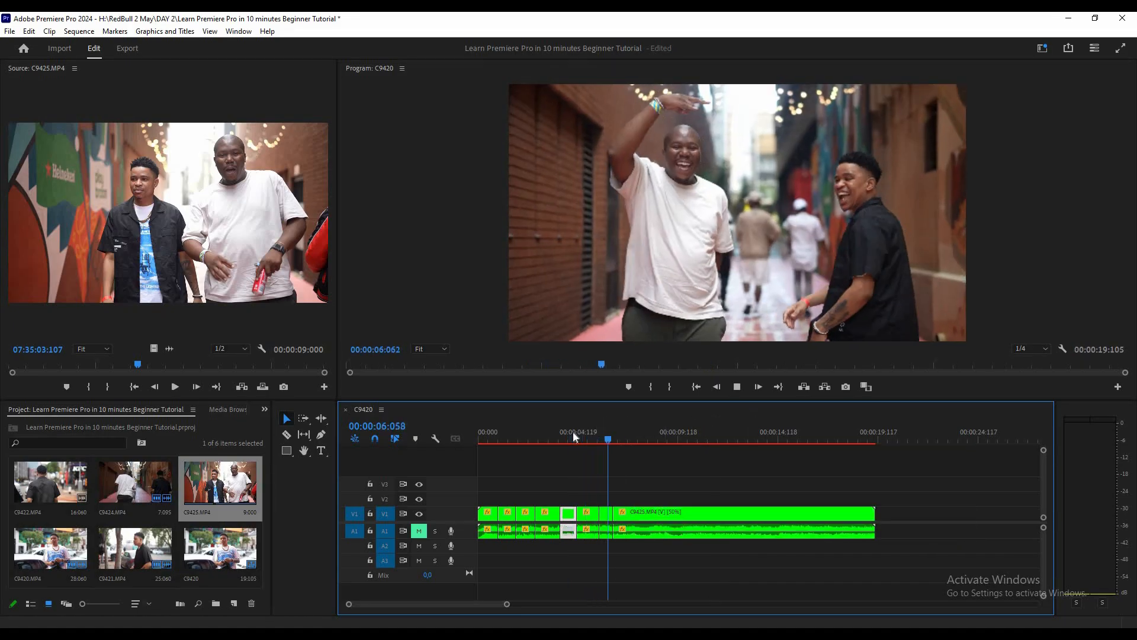
{"action": "key", "text": "space"}
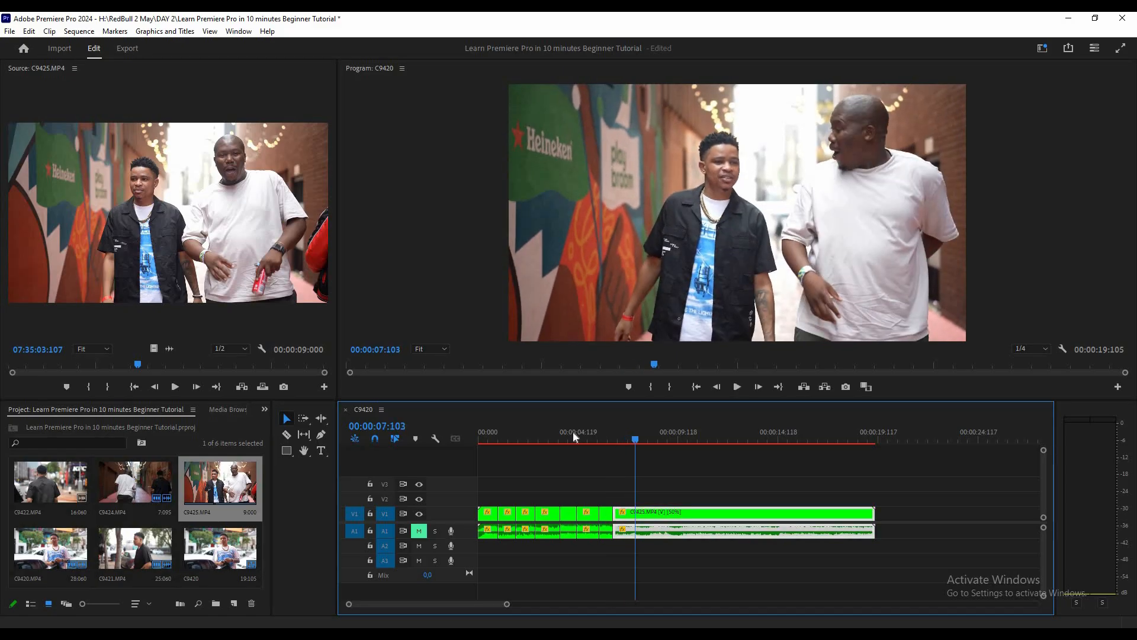
{"action": "left_click", "coordinate": [573, 432]}
{"action": "key", "text": "space"}
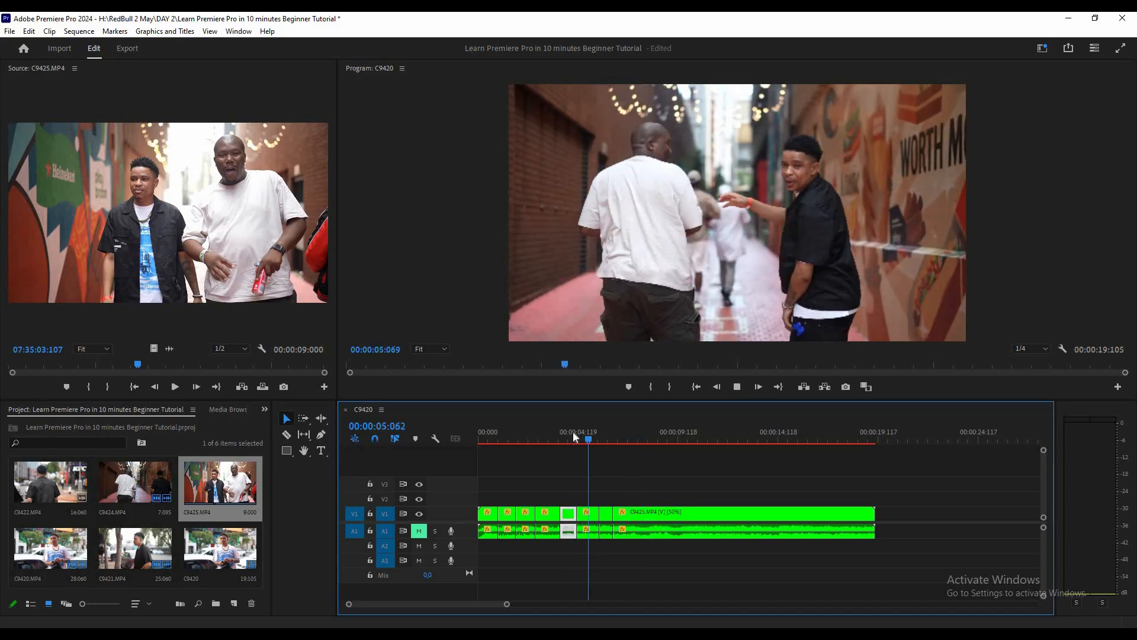
{"action": "key", "text": "space"}
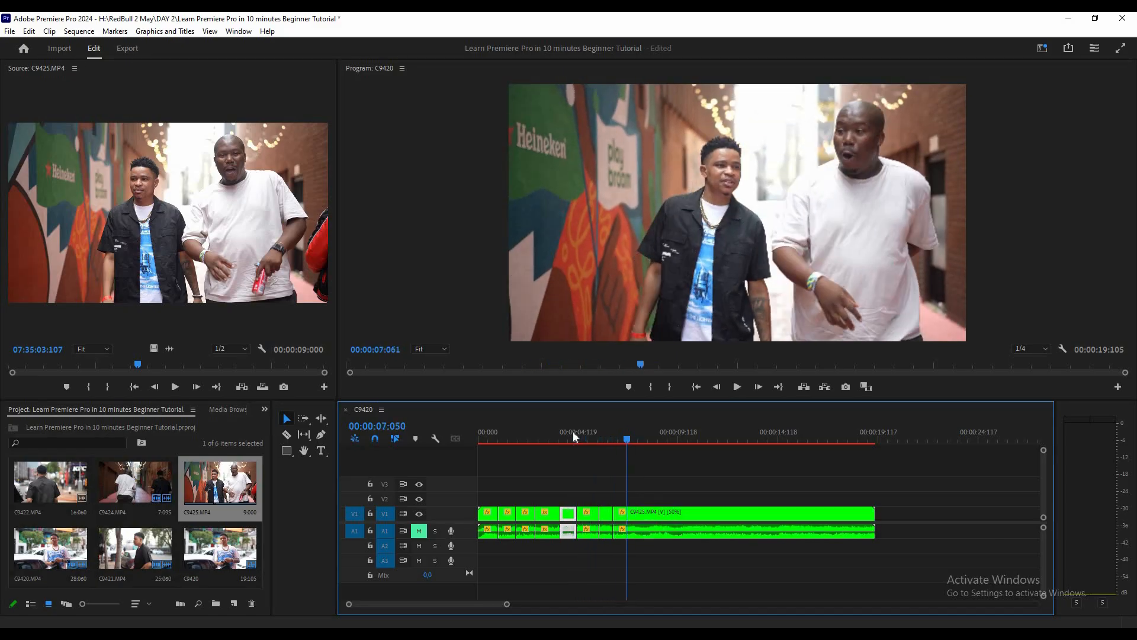
{"action": "left_click", "coordinate": [287, 437]}
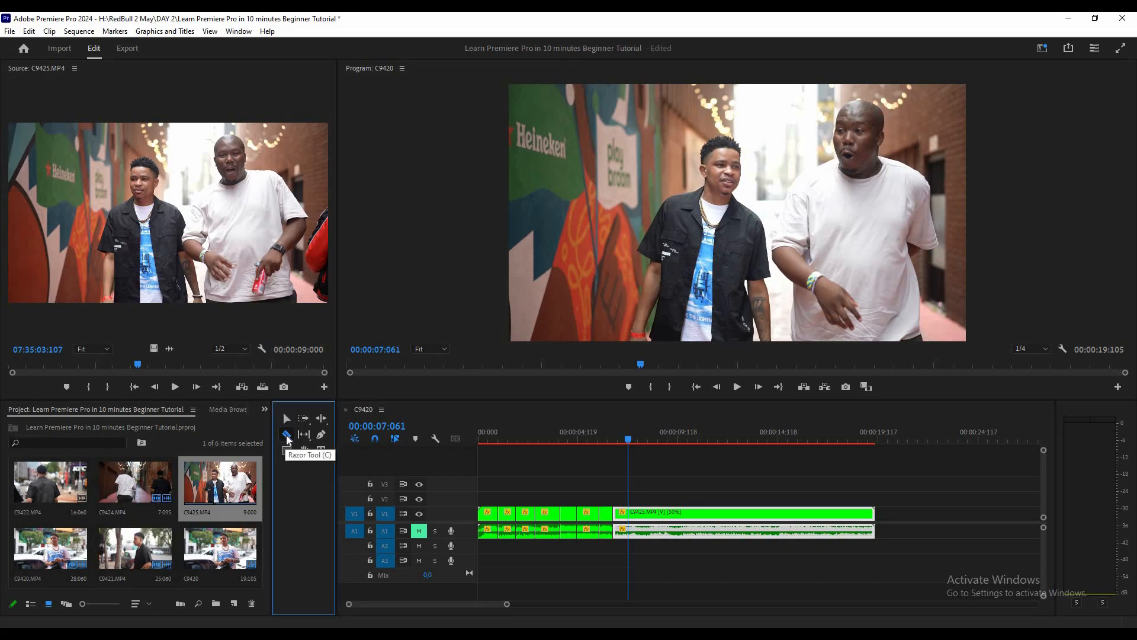
{"action": "left_click", "coordinate": [629, 513]}
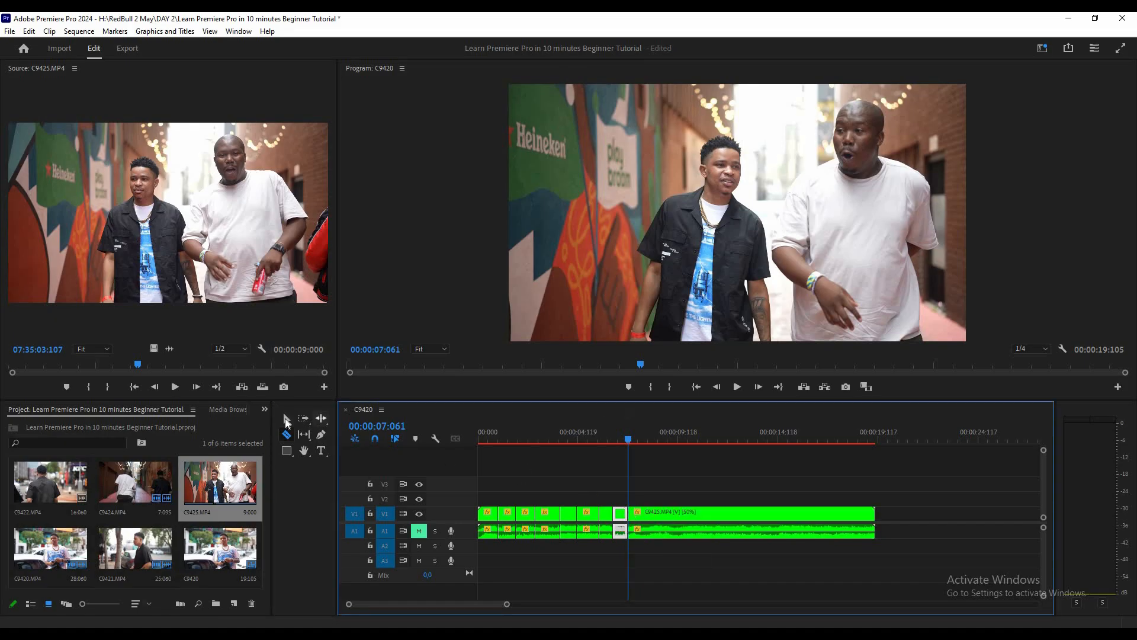
{"action": "left_click", "coordinate": [286, 418]}
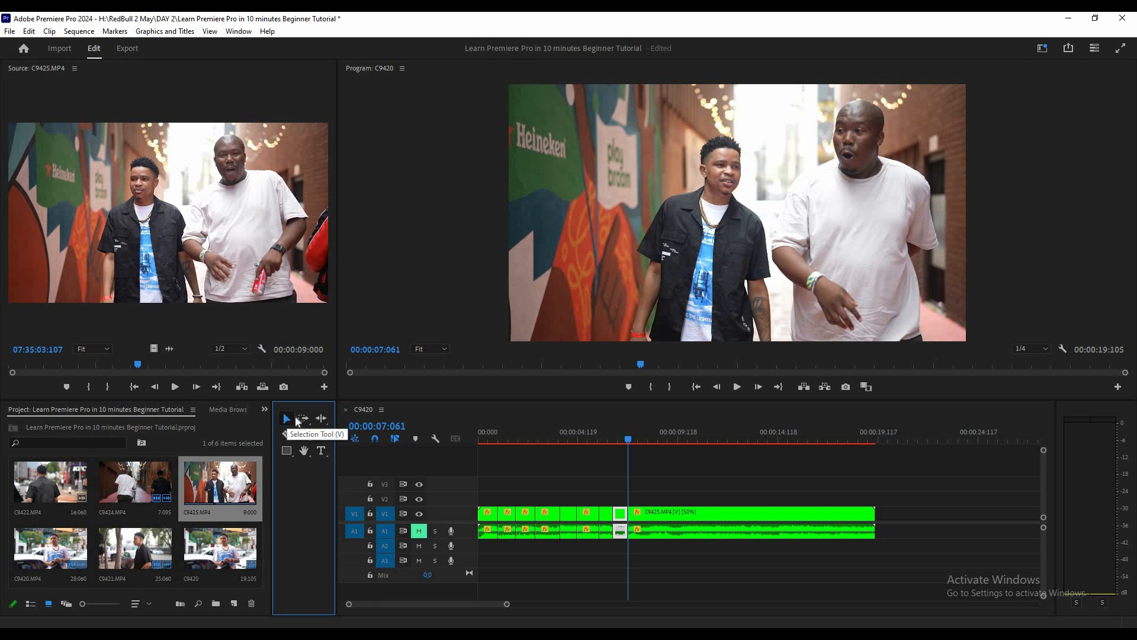
- Try deleting the C9425.MP4 segment after the 00:00:07:061 split and undo the deletion
{"action": "left_click", "coordinate": [670, 518]}
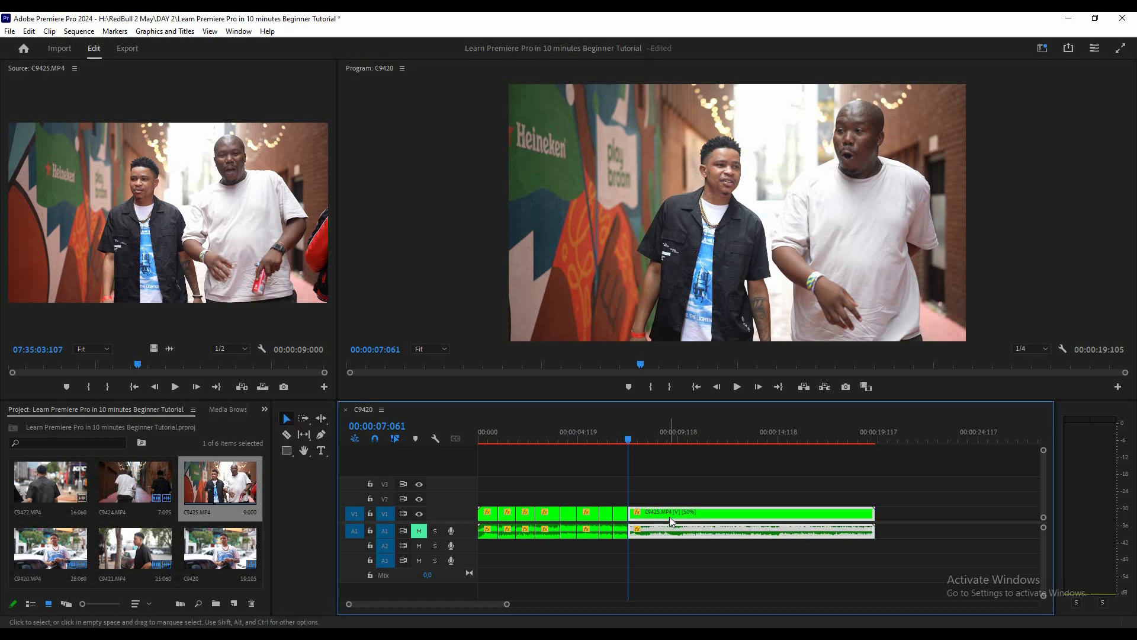
{"action": "right_click", "coordinate": [670, 516]}
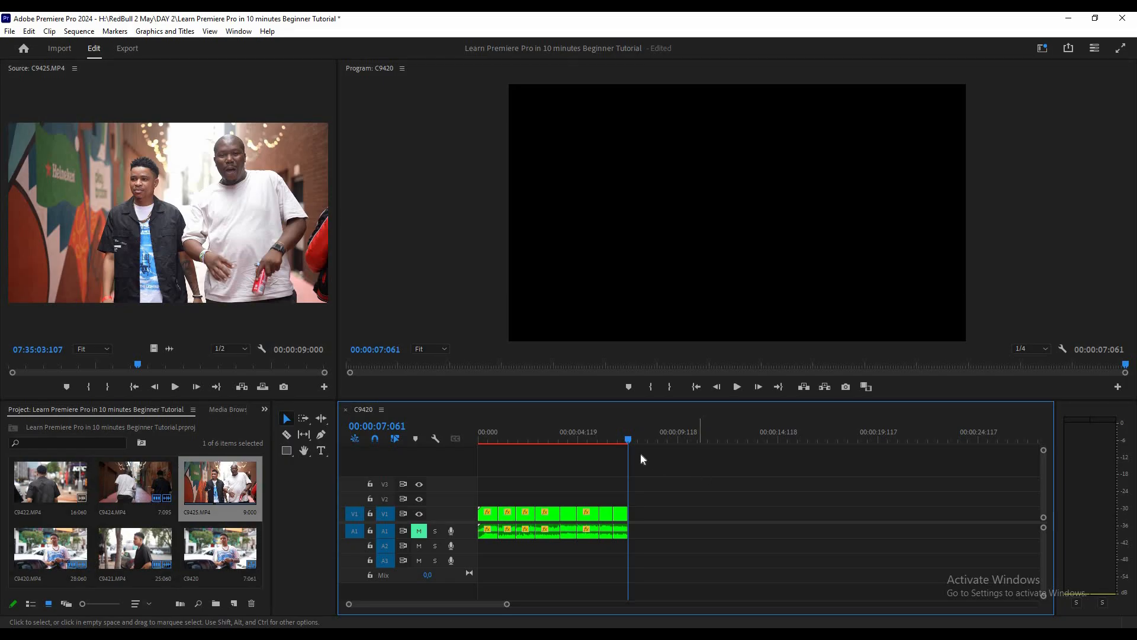
{"action": "left_click", "coordinate": [30, 32]}
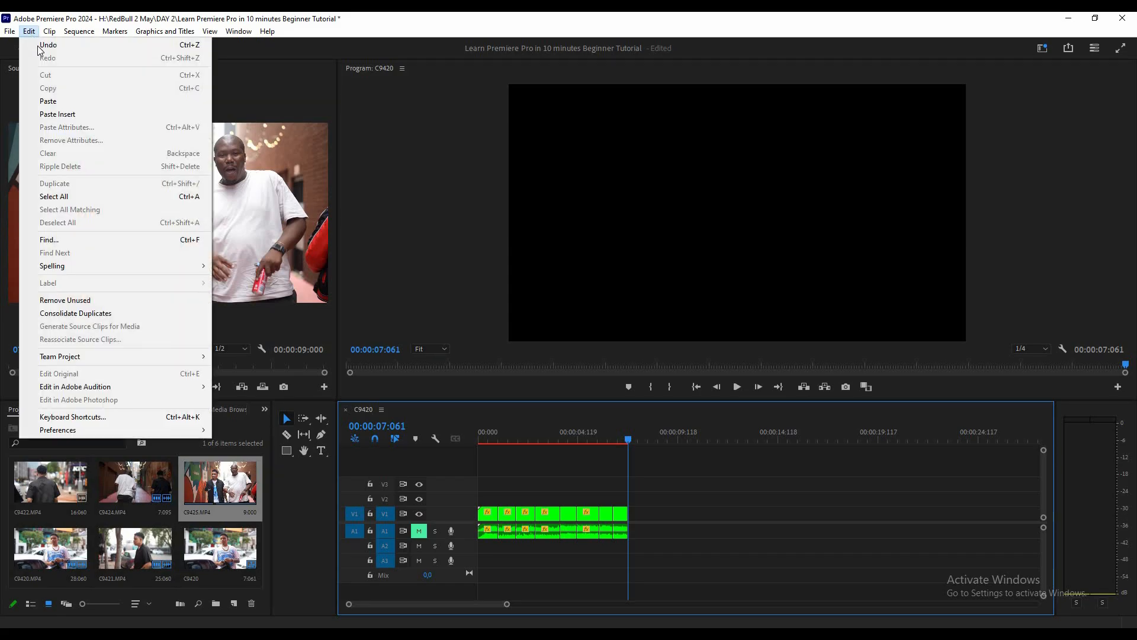
{"action": "left_click", "coordinate": [37, 45]}
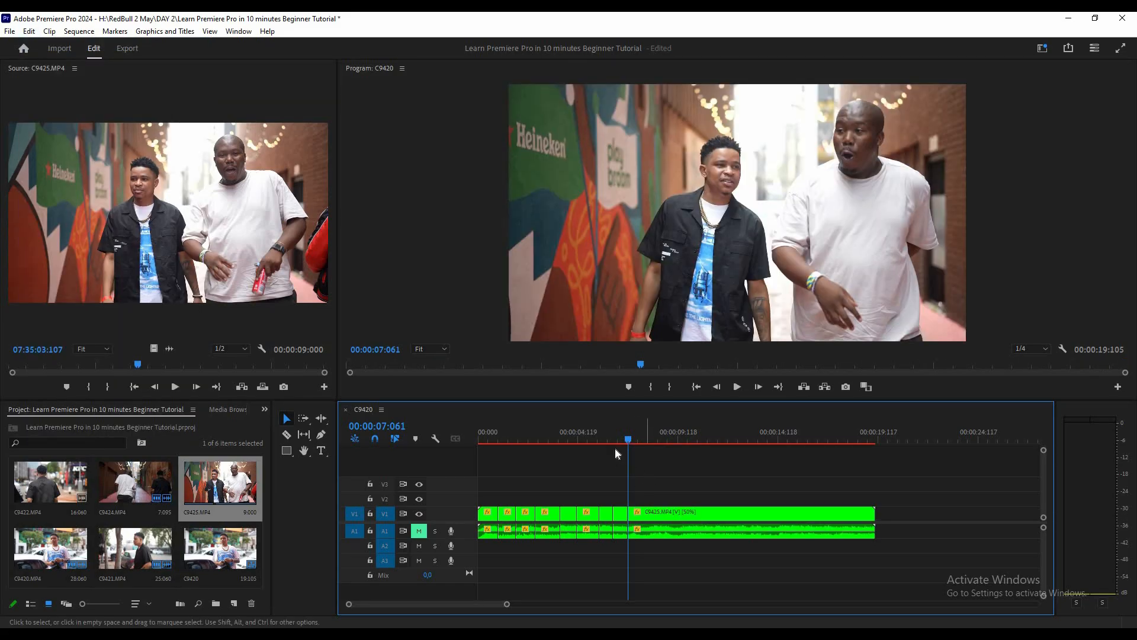
- Preview the C9425.MP4 segment after the 00:00:07:061 split, delete it and replay the whole sequence from the start
{"action": "key", "text": "space"}
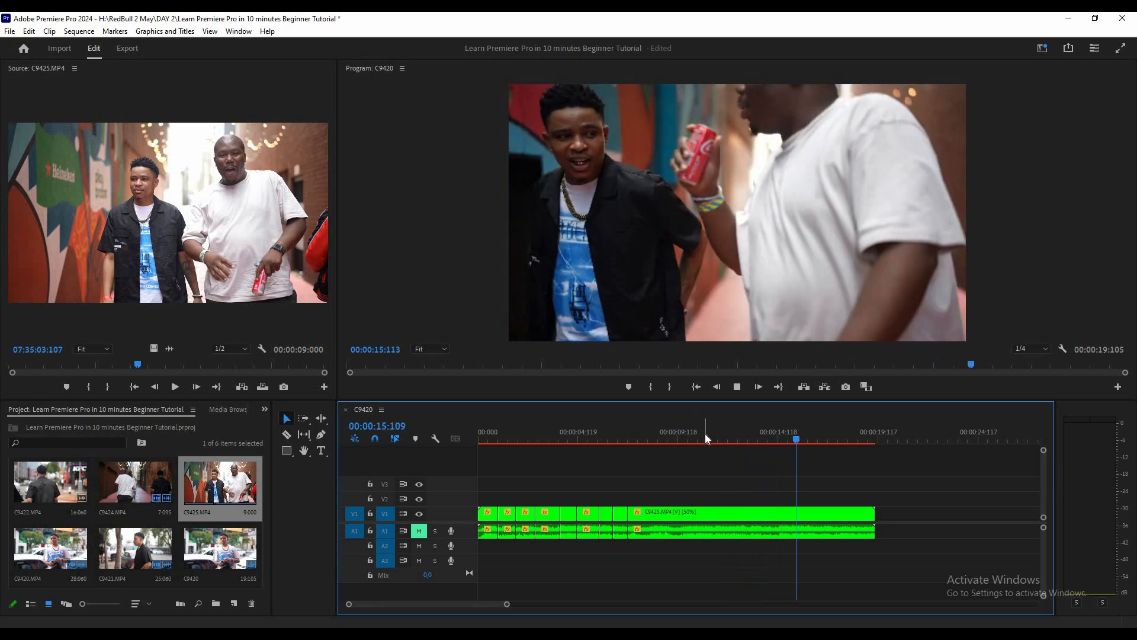
{"action": "key", "text": "space"}
{"action": "left_click", "coordinate": [717, 514]}
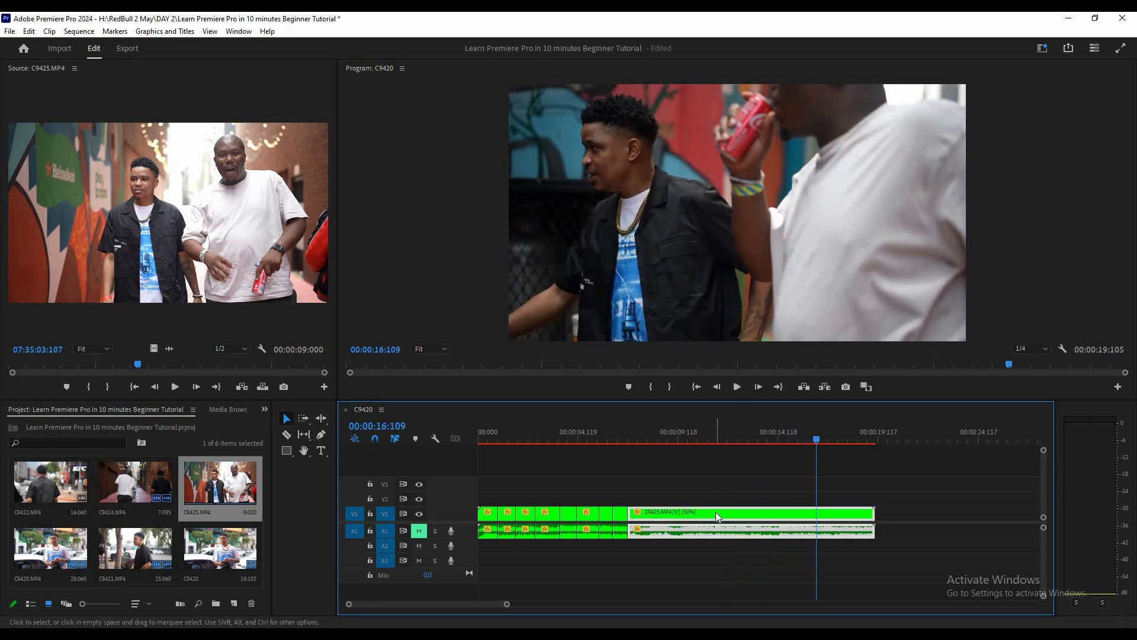
{"action": "key", "text": "Delete"}
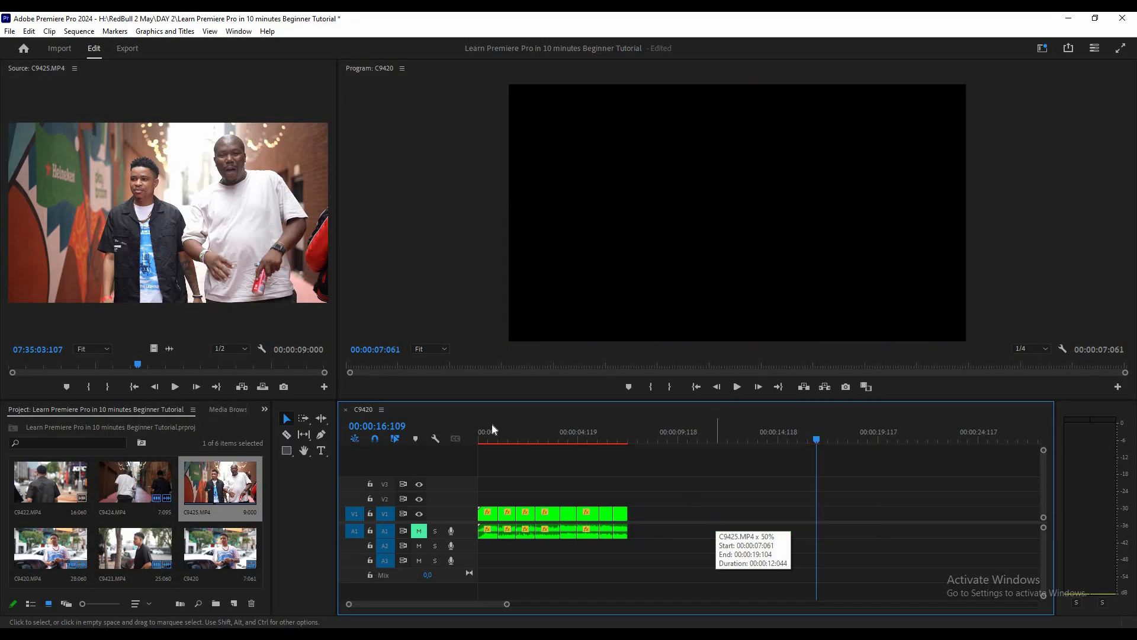
{"action": "left_click_drag", "start_coordinate": [492, 431], "coordinate": [470, 435]}
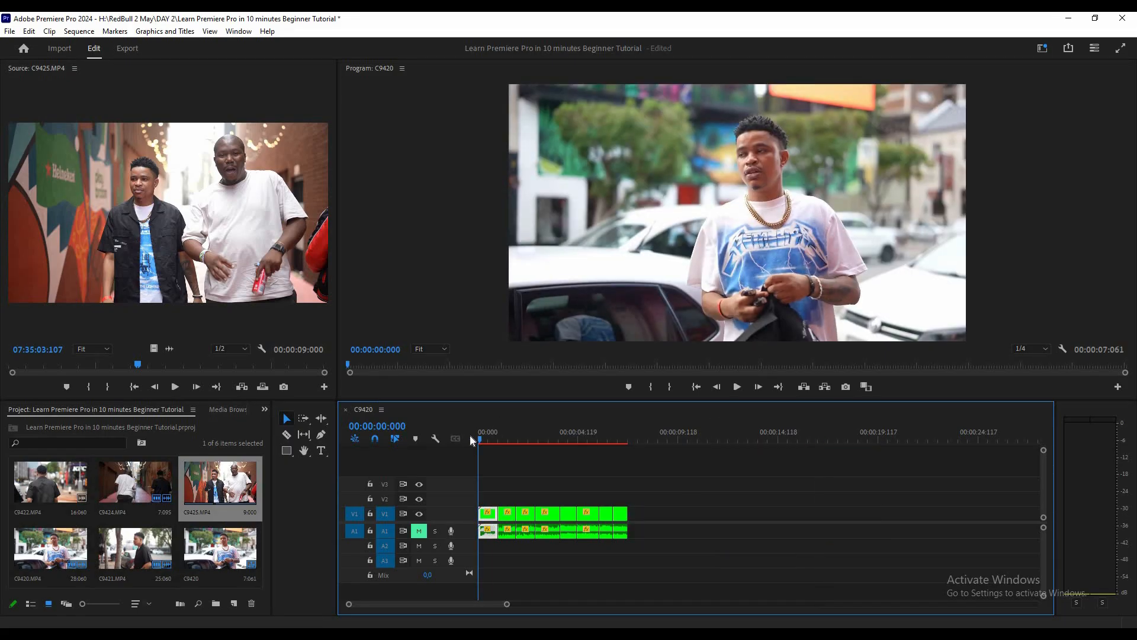
{"action": "key", "text": "space"}
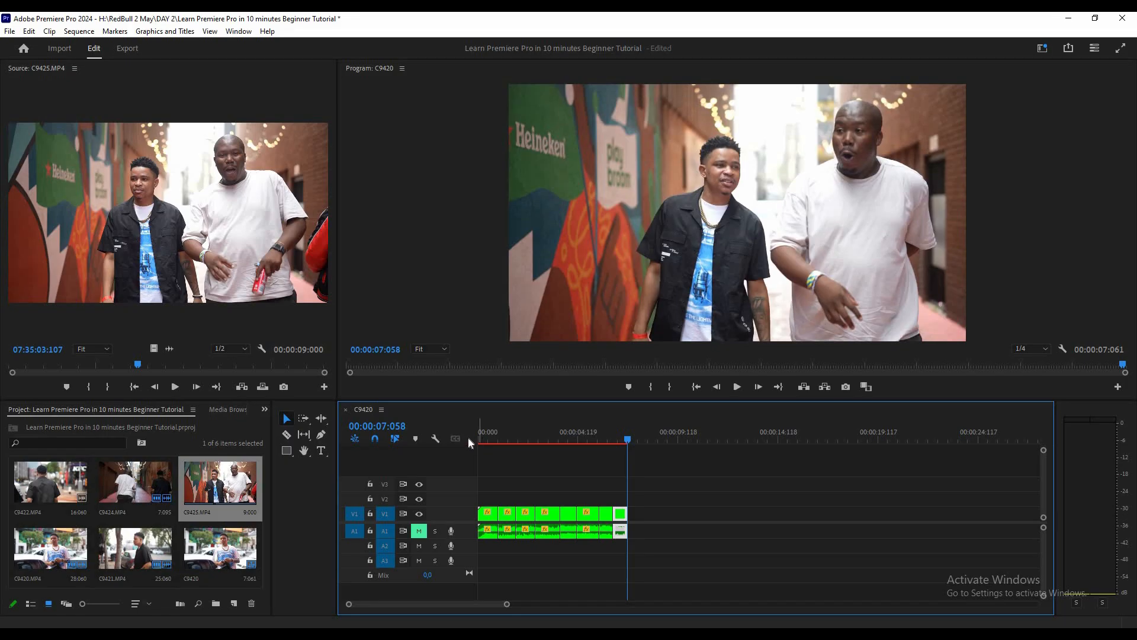
{"action": "key", "text": "Home"}
{"action": "key", "text": "space"}
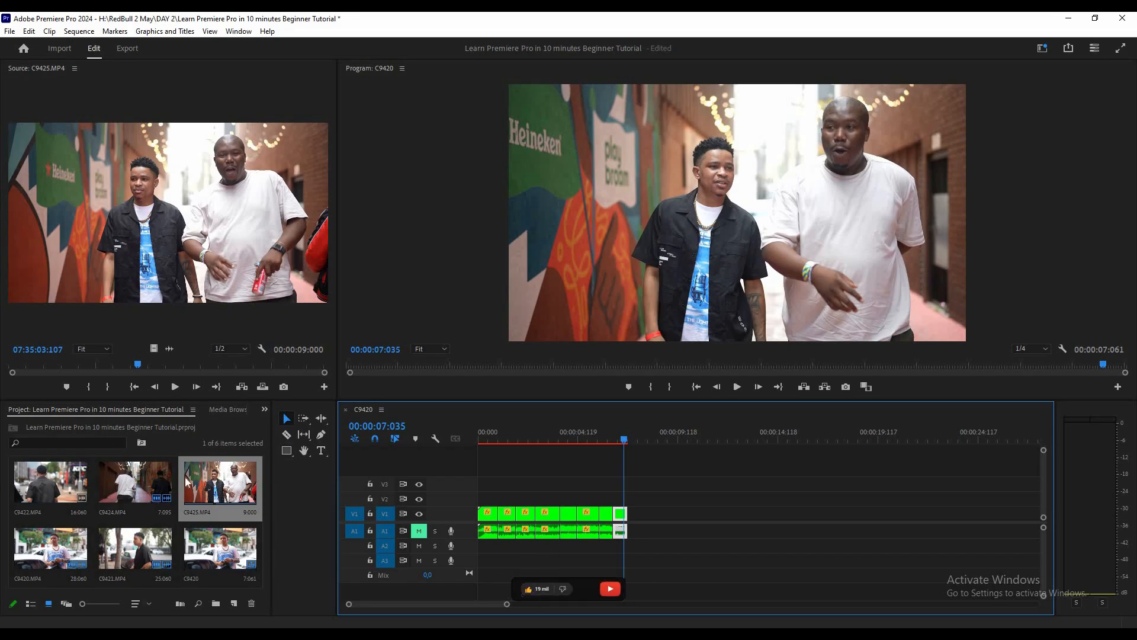
- Open C9426.MP4 for preview and mark its In point at 07:35:12:041
{"action": "double_click", "coordinate": [142, 482]}
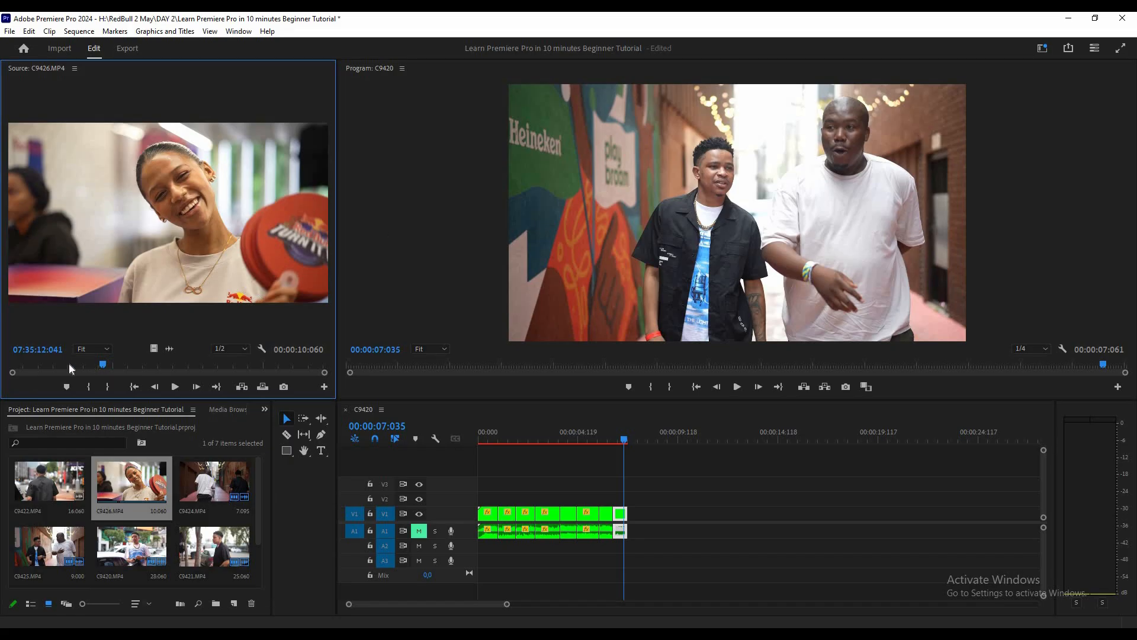
{"action": "left_click", "coordinate": [90, 388]}
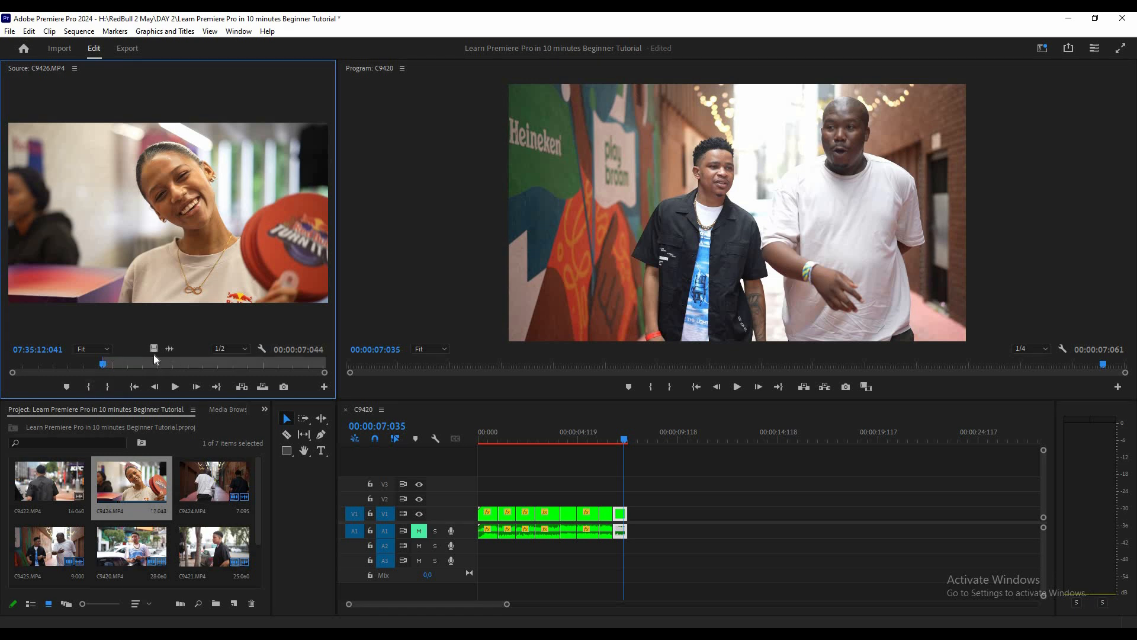
- Try adding the marked C9426.MP4 section at the end of the sequence at 00:00:07:061, replay the join and undo the addition
{"action": "left_click_drag", "start_coordinate": [161, 253], "coordinate": [636, 514]}
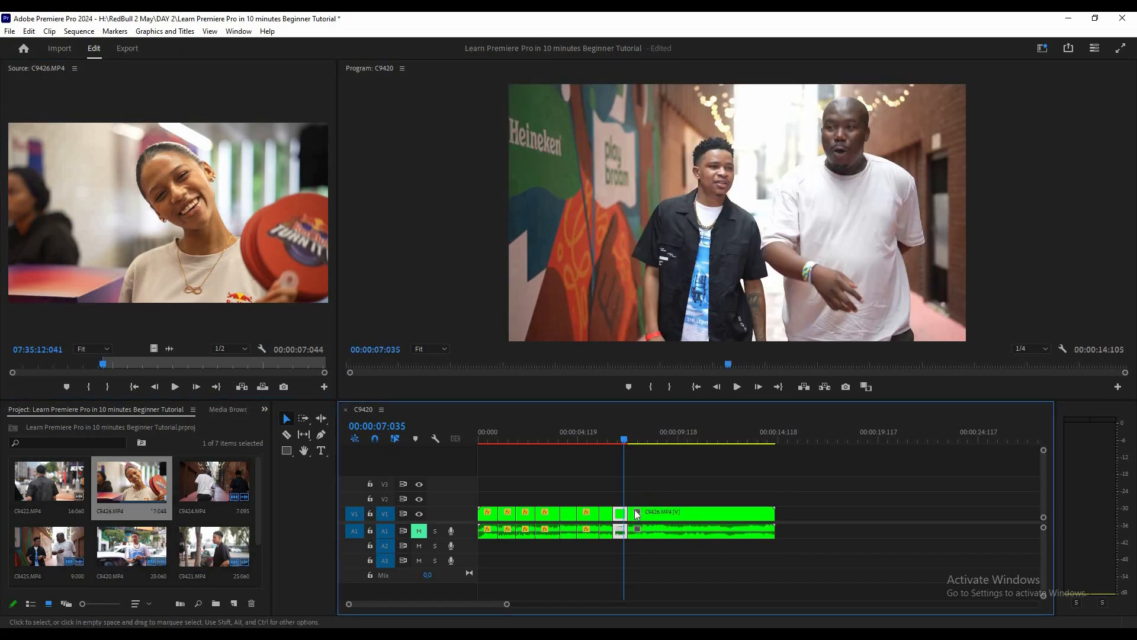
{"action": "left_click", "coordinate": [614, 440]}
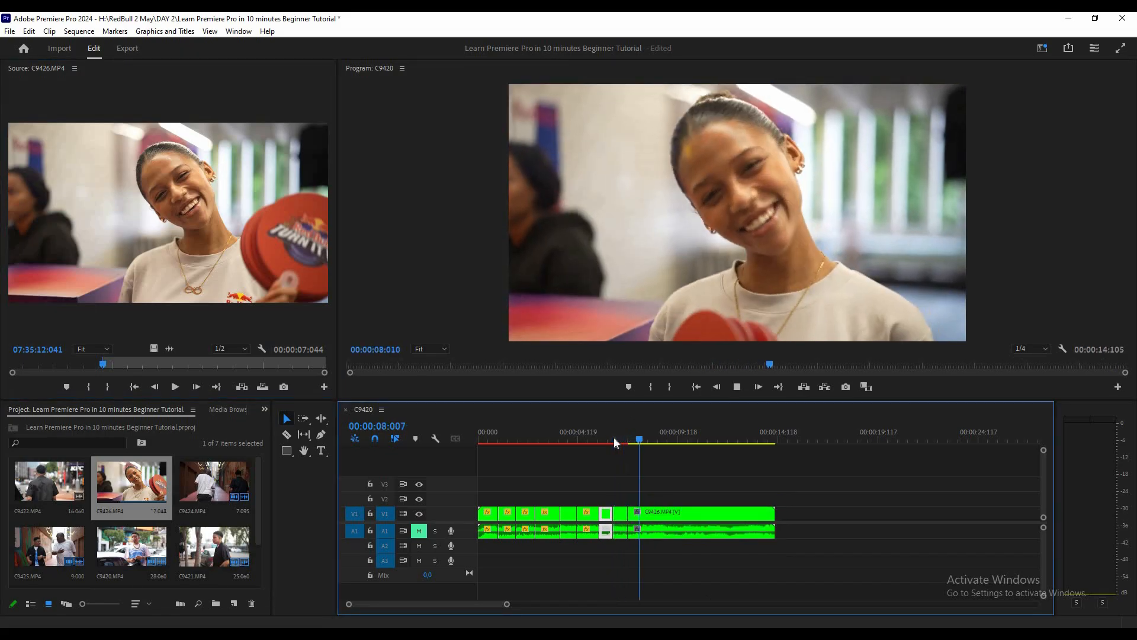
{"action": "key", "text": "space"}
{"action": "left_click", "coordinate": [614, 440]}
{"action": "key", "text": "space"}
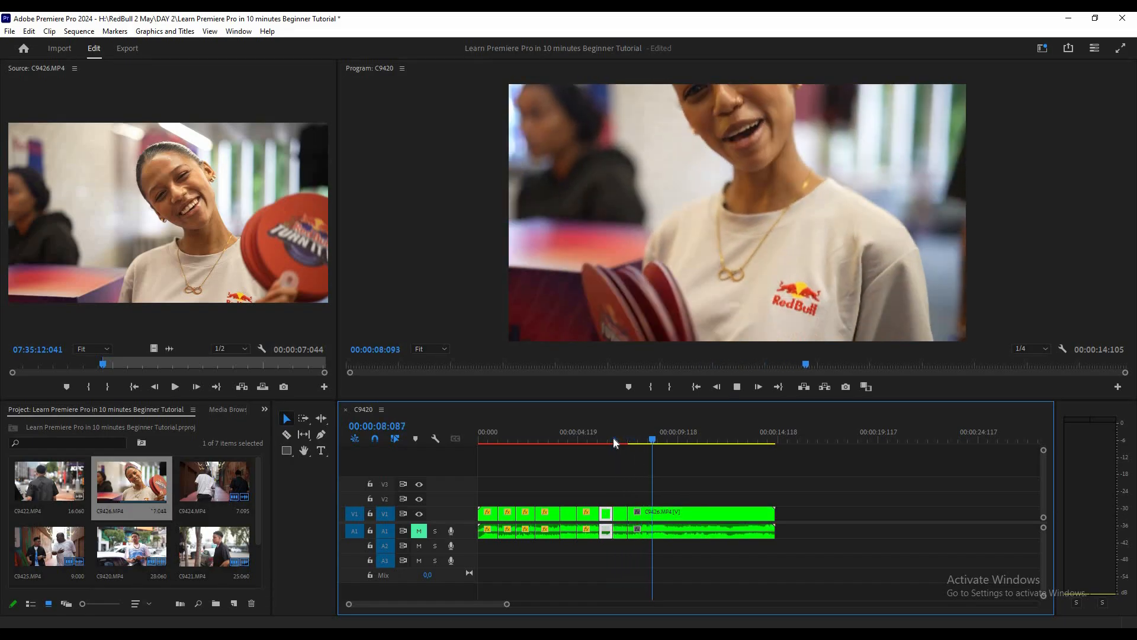
{"action": "left_click", "coordinate": [669, 512]}
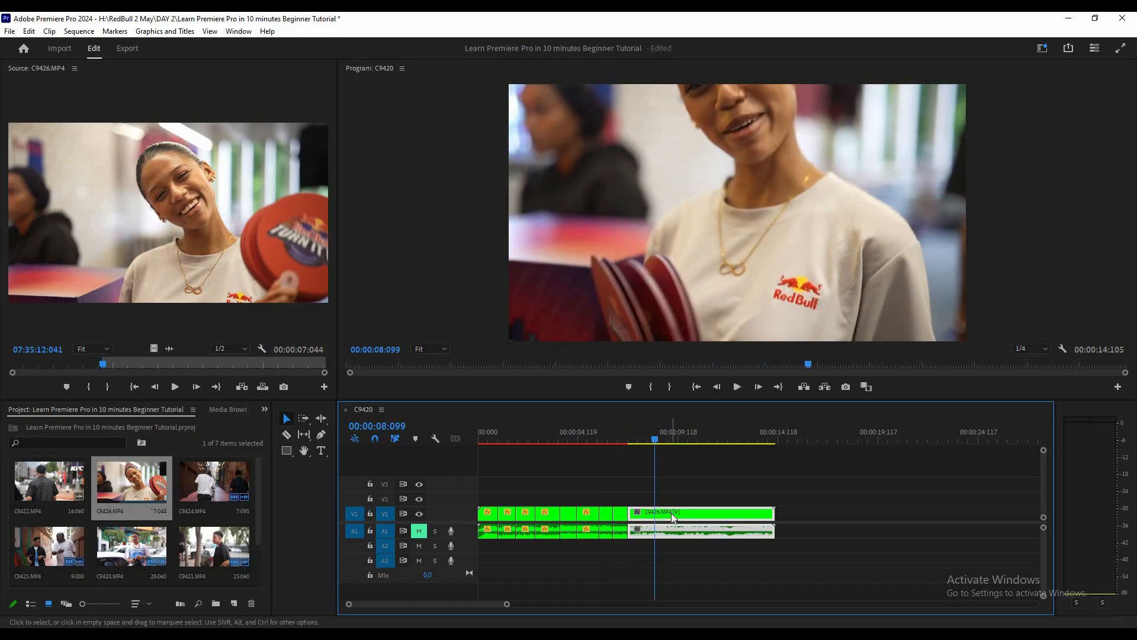
{"action": "left_click", "coordinate": [30, 32]}
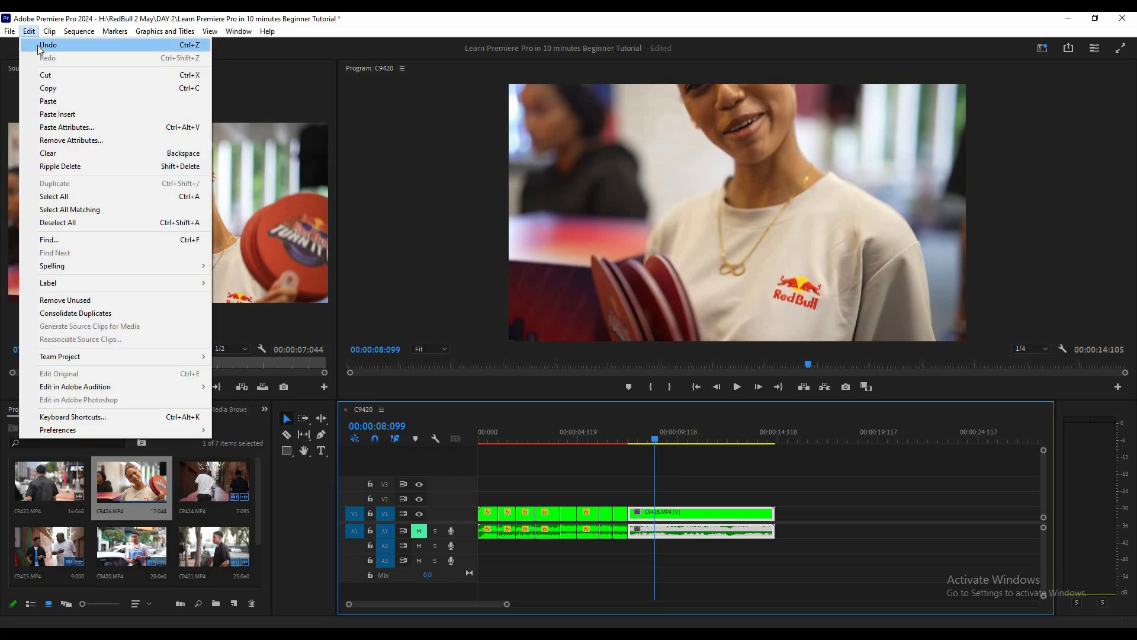
{"action": "left_click", "coordinate": [38, 45]}
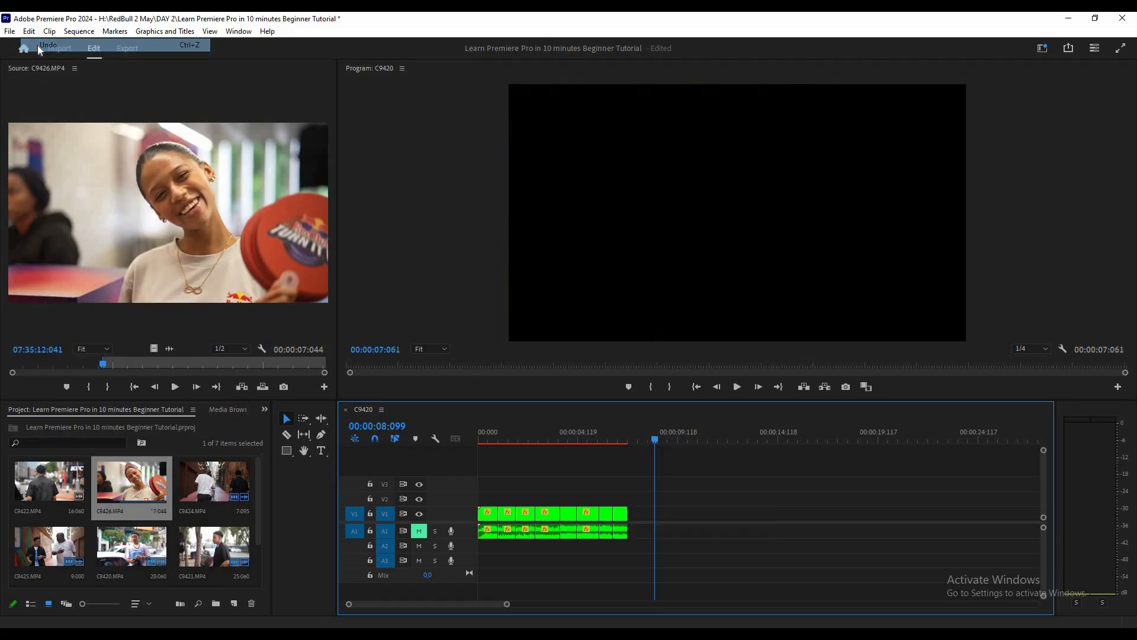
- Set the In point of the C9426.MP4 source clip at 07:35:10:077
{"action": "left_click", "coordinate": [41, 362]}
{"action": "left_click_drag", "start_coordinate": [43, 366], "coordinate": [54, 369]}
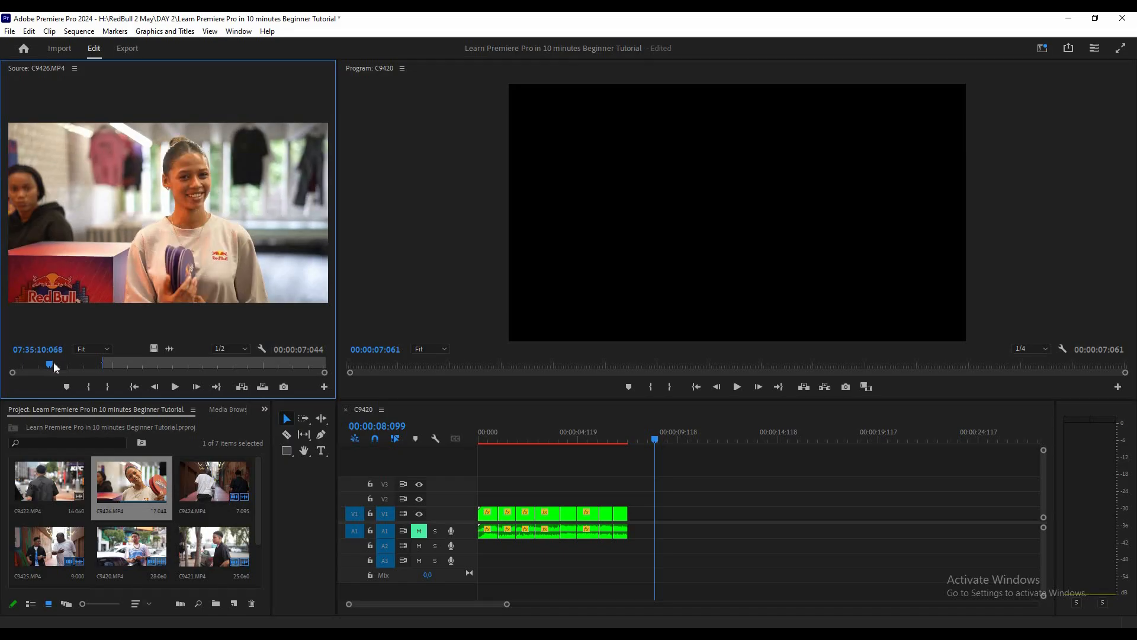
{"action": "left_click", "coordinate": [91, 386]}
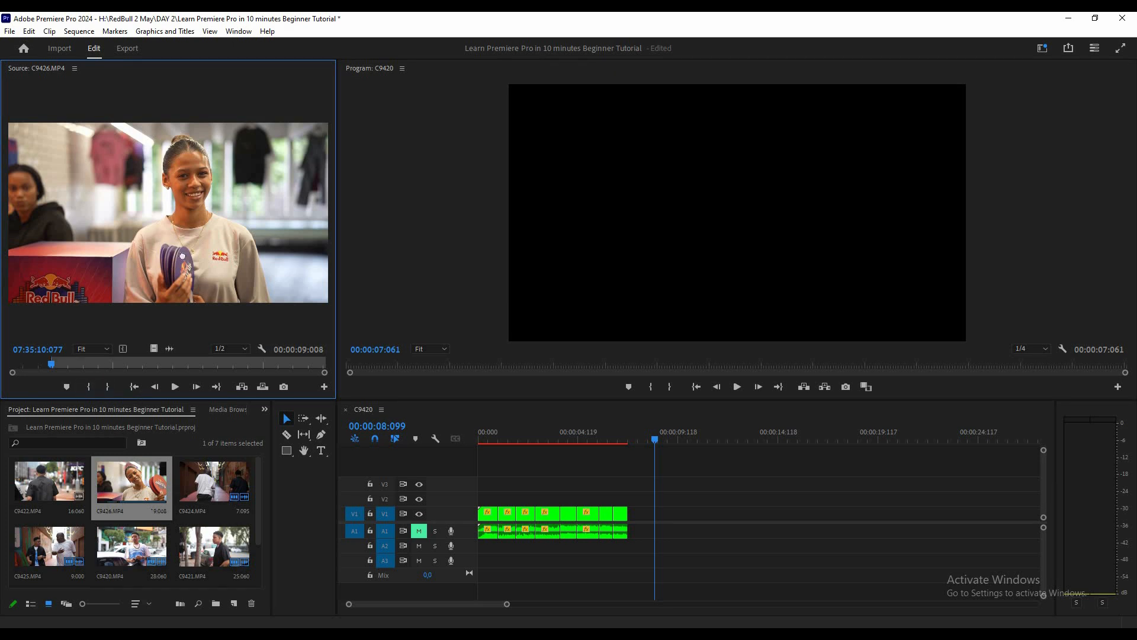
- Add the marked C9426.MP4 section at the end of the sequence, play the join and trim the section's start to 00:00:08:025
{"action": "left_click_drag", "start_coordinate": [577, 448], "coordinate": [631, 511]}
{"action": "left_click", "coordinate": [622, 440]}
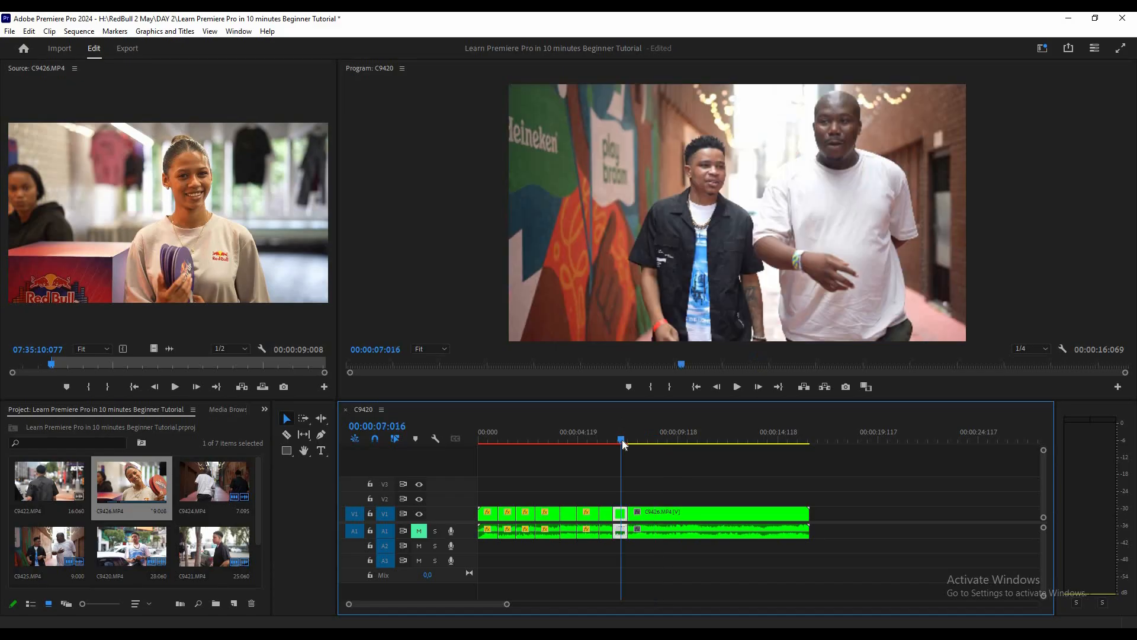
{"action": "key", "text": "space"}
{"action": "left_click", "coordinate": [641, 518]}
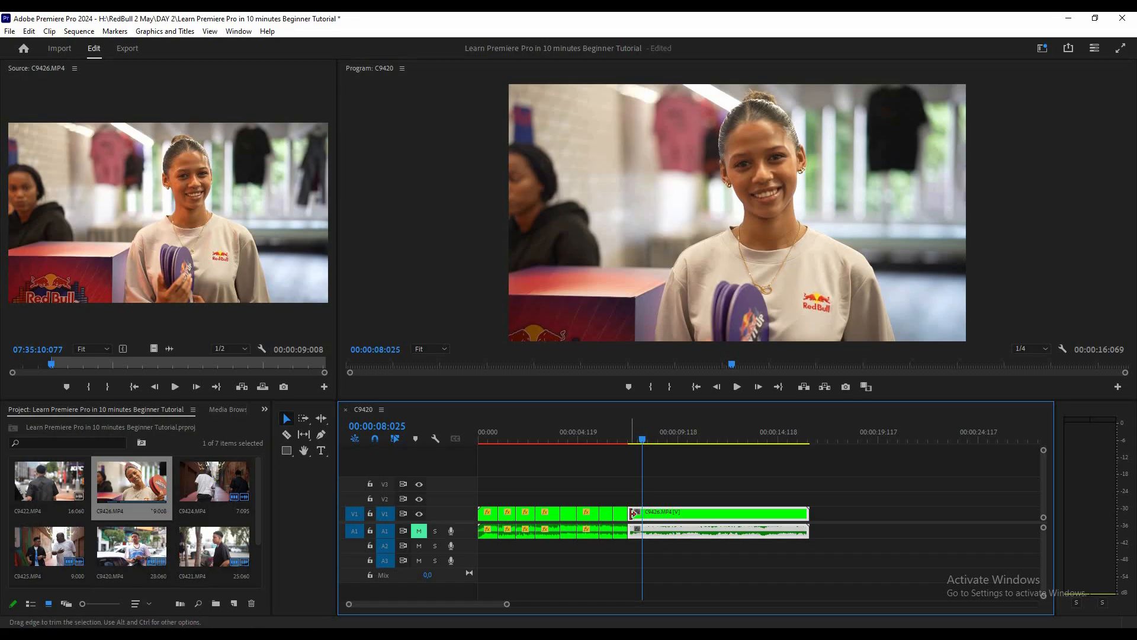
{"action": "left_click_drag", "start_coordinate": [632, 513], "coordinate": [644, 513]}
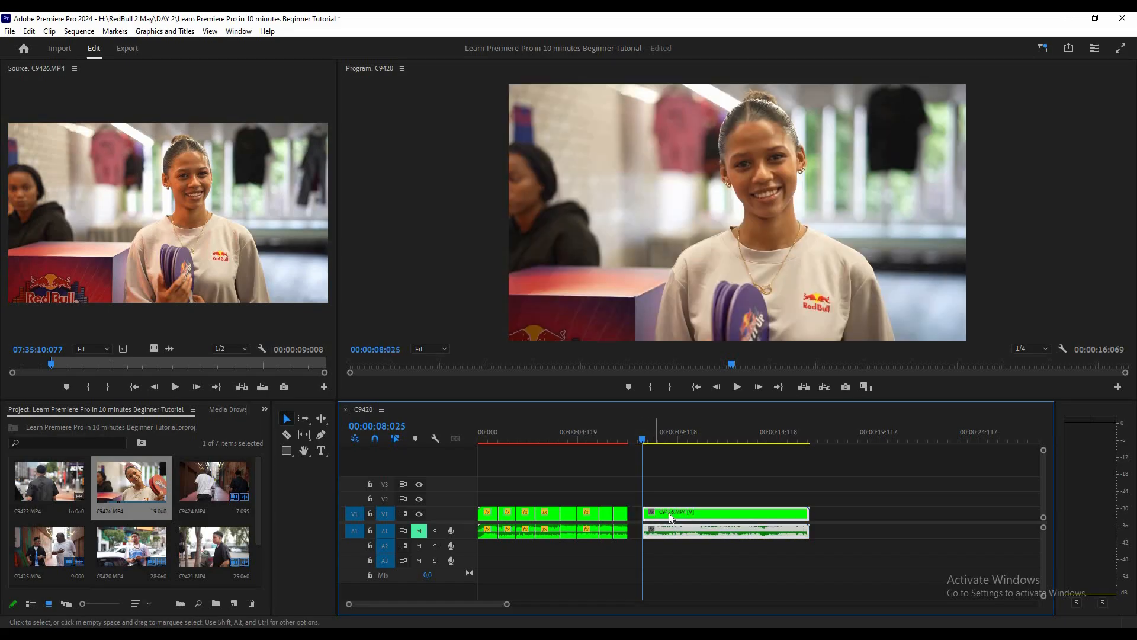
- Slow the C9426.MP4 segment to 50% speed with Optical Flow time interpolation
{"action": "right_click", "coordinate": [669, 513]}
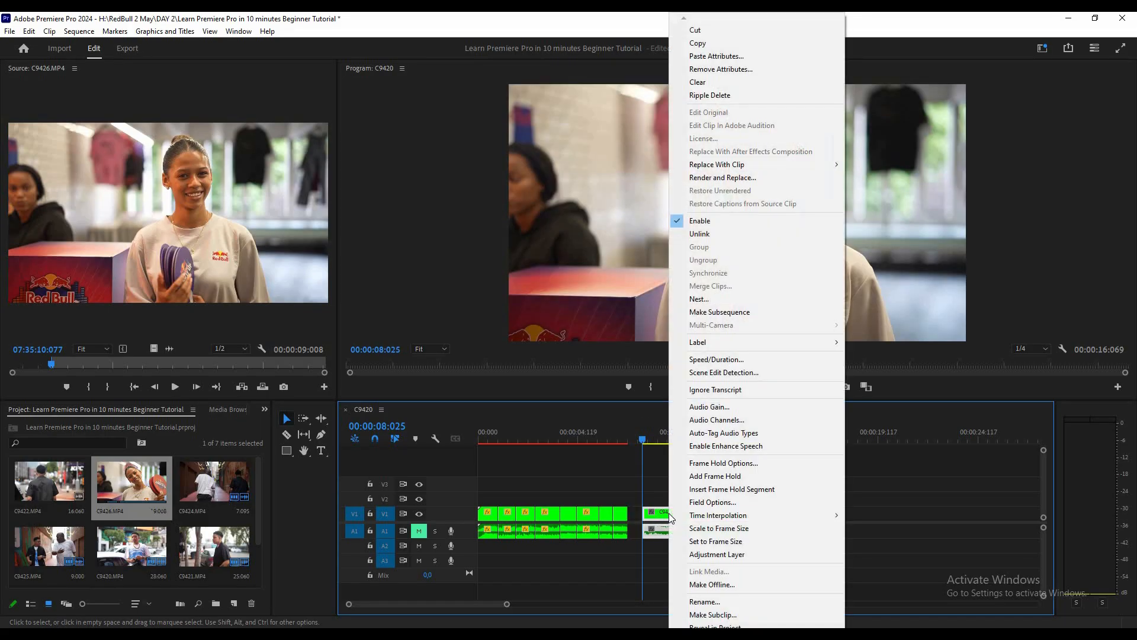
{"action": "left_click", "coordinate": [726, 360]}
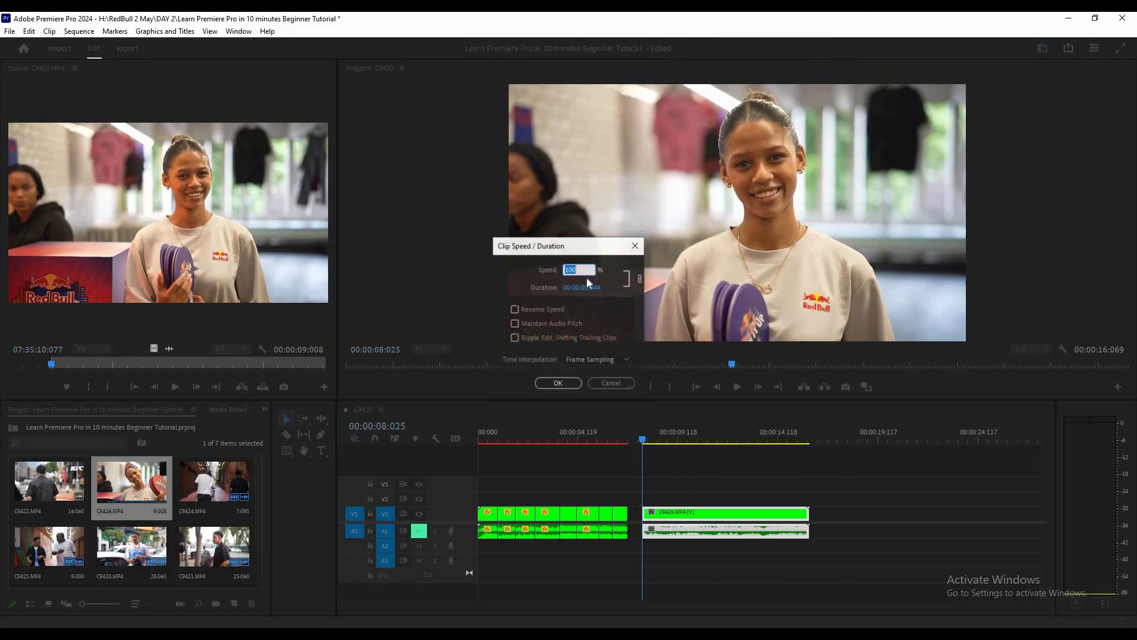
{"action": "type", "text": "50"}
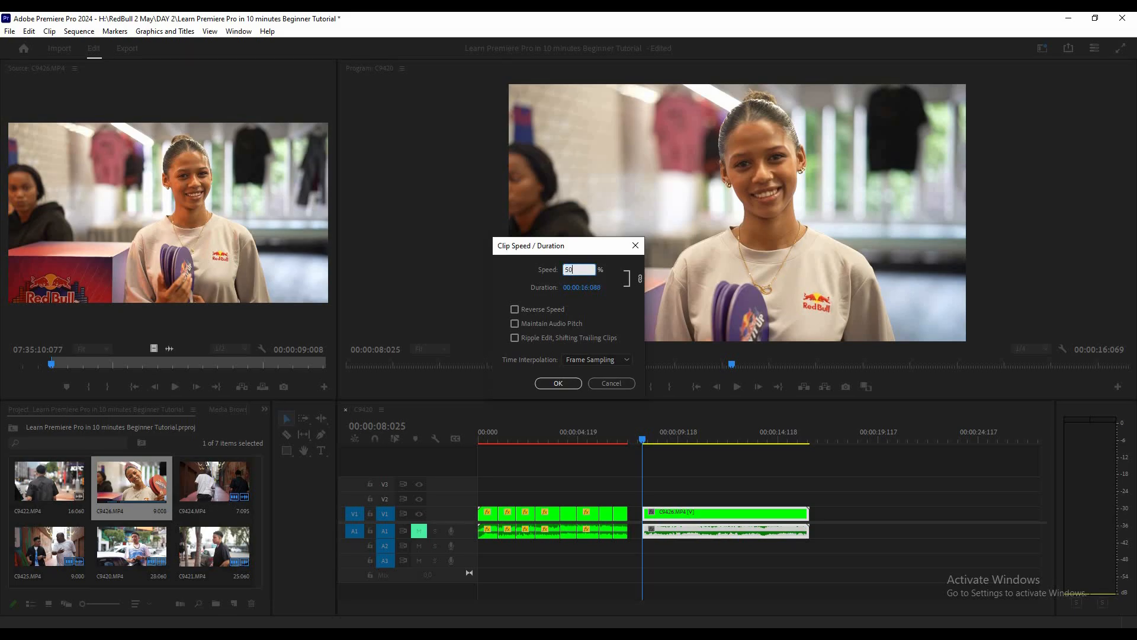
{"action": "left_click", "coordinate": [606, 361]}
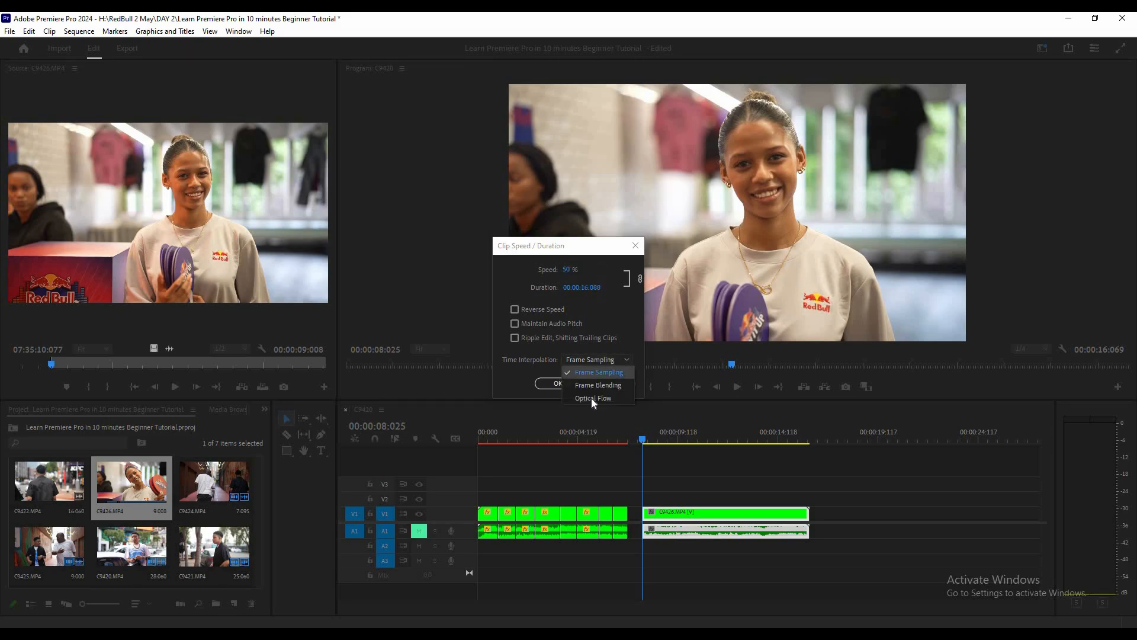
{"action": "left_click", "coordinate": [588, 396]}
{"action": "left_click", "coordinate": [566, 385]}
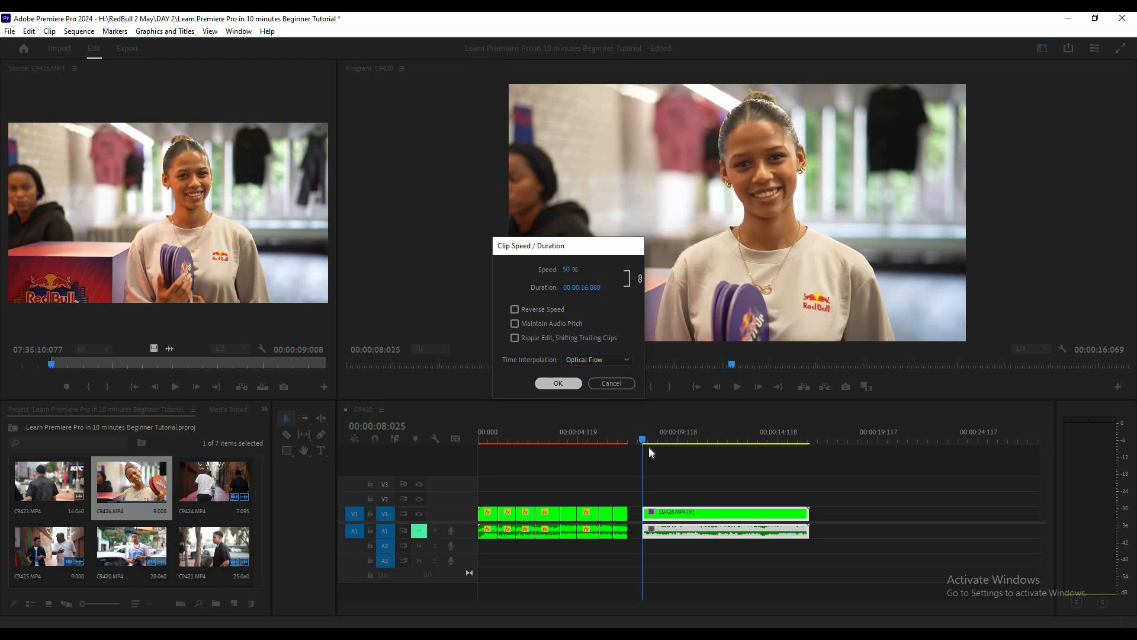
- Review the preceding segments and move the slowed C9426.MP4 segment against the previous clip to close the gap
{"action": "left_click", "coordinate": [614, 439]}
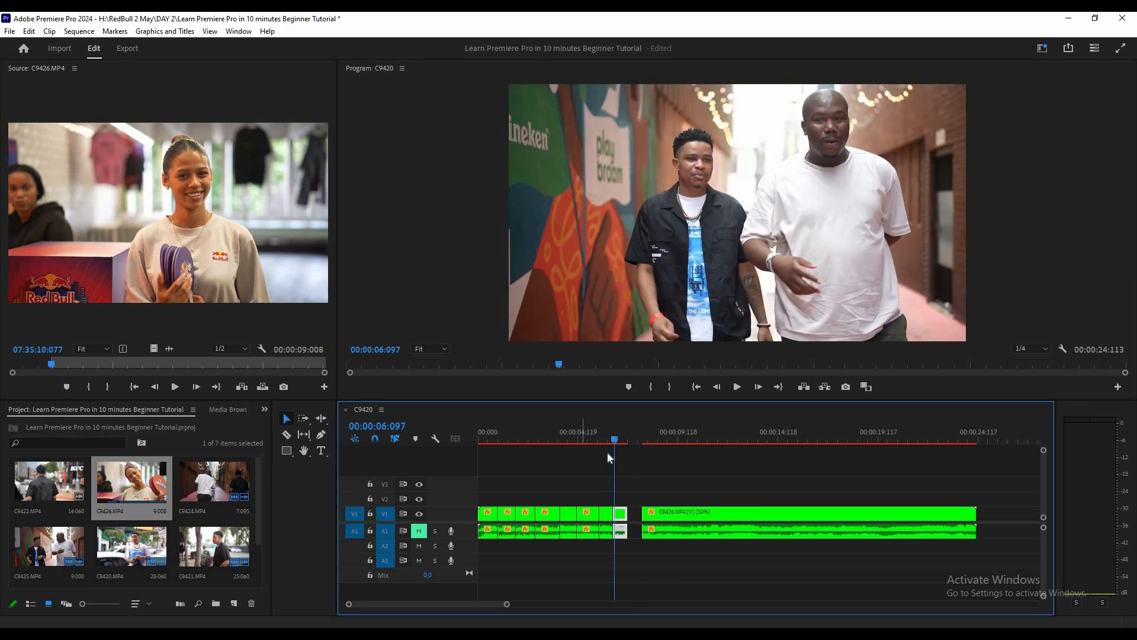
{"action": "left_click", "coordinate": [588, 439]}
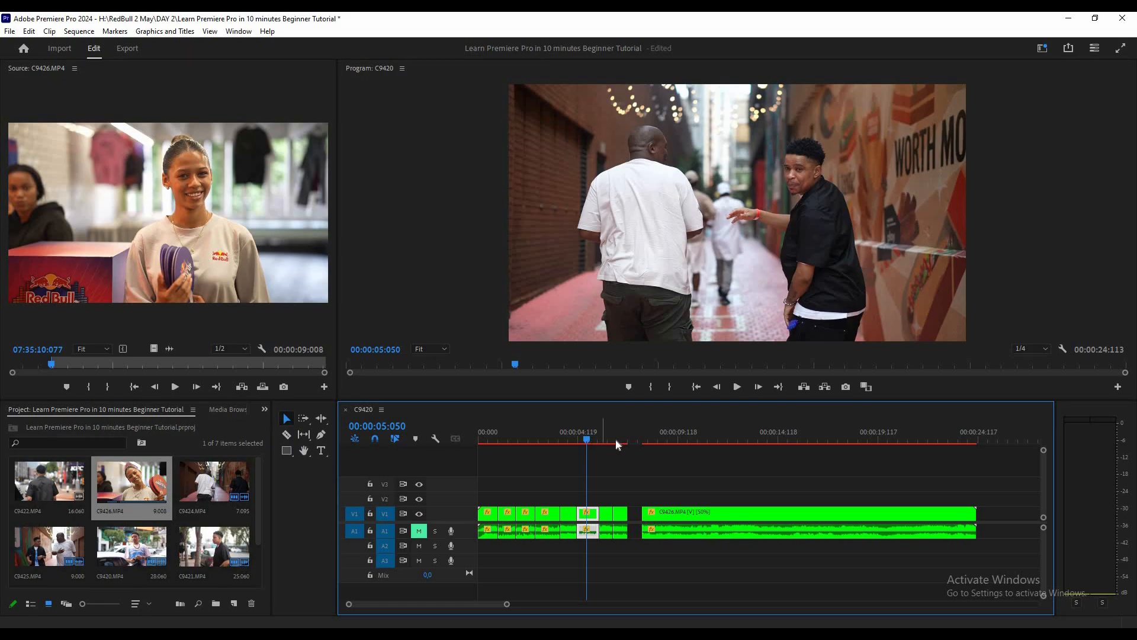
{"action": "left_click", "coordinate": [617, 440]}
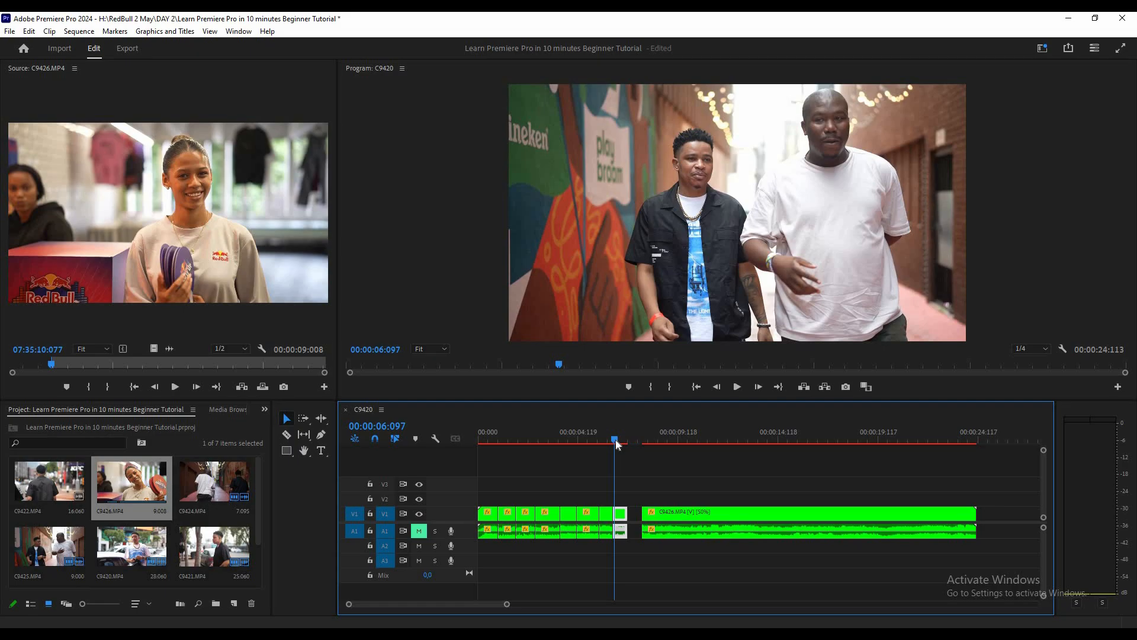
{"action": "left_click", "coordinate": [619, 441]}
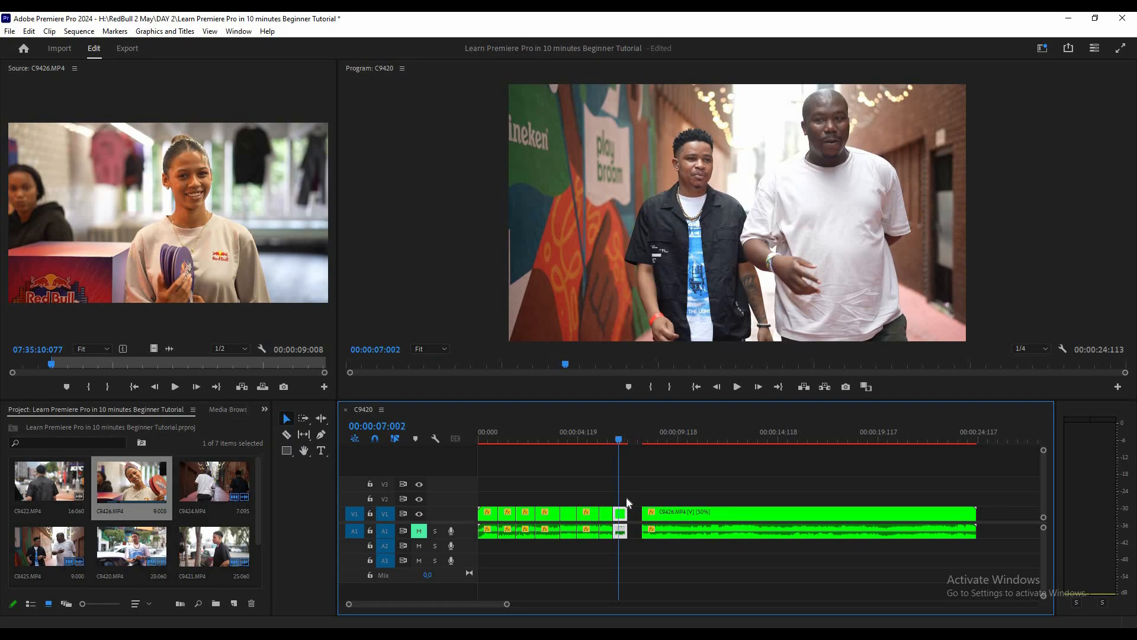
{"action": "left_click_drag", "start_coordinate": [662, 515], "coordinate": [651, 517]}
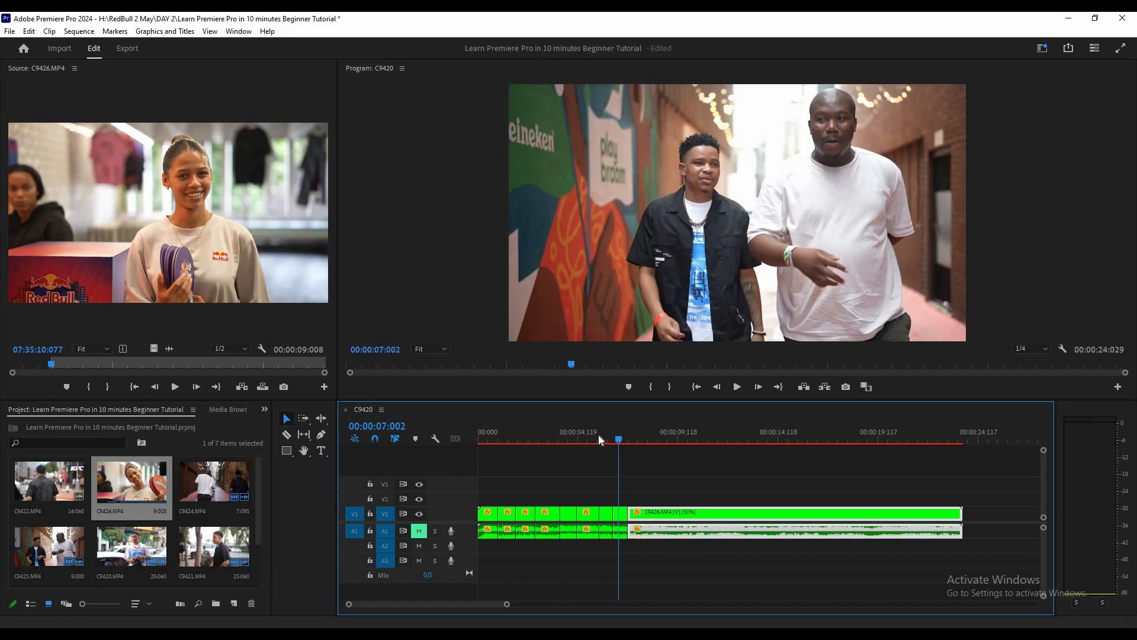
- Play across the join into C9426.MP4 and split that segment at 00:00:09:056
{"action": "left_click", "coordinate": [598, 434]}
{"action": "key", "text": "space"}
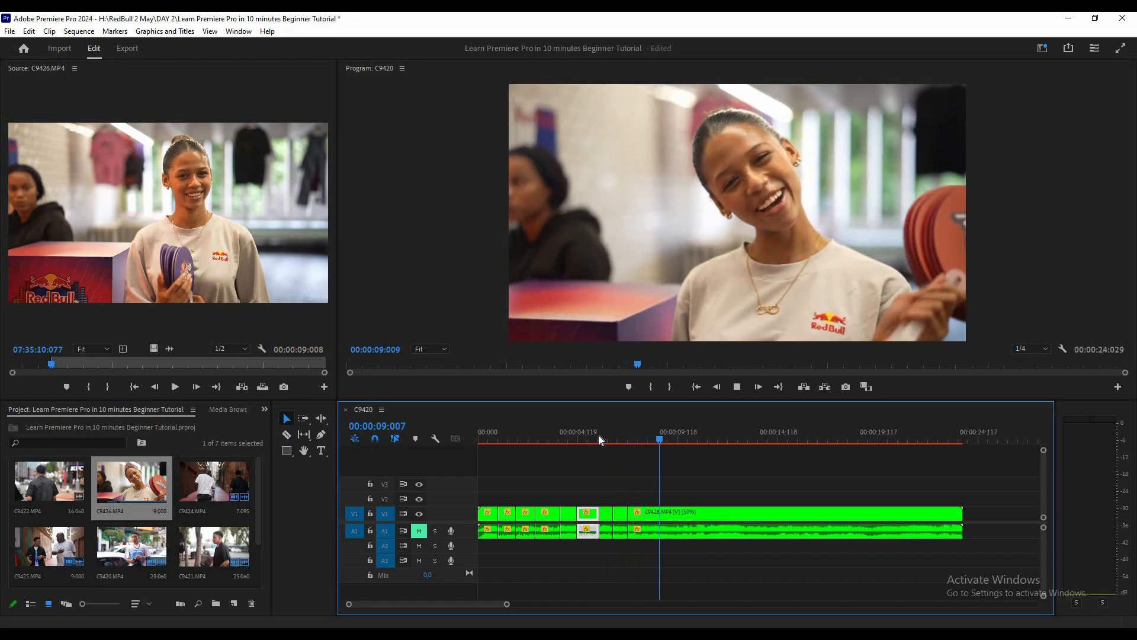
{"action": "key", "text": "space"}
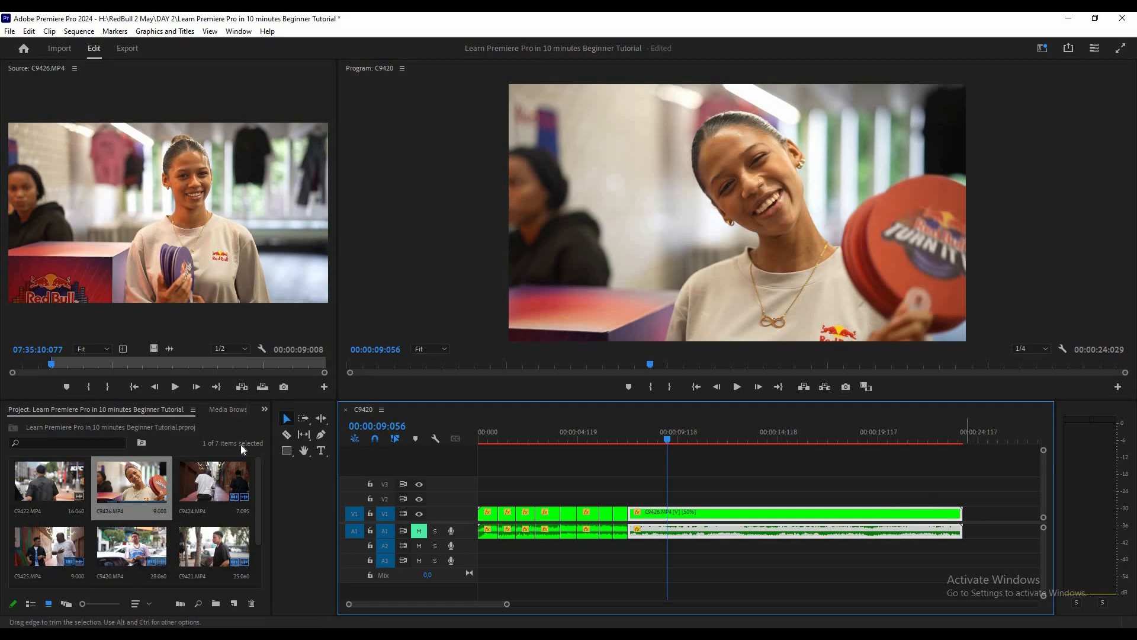
{"action": "left_click", "coordinate": [287, 434]}
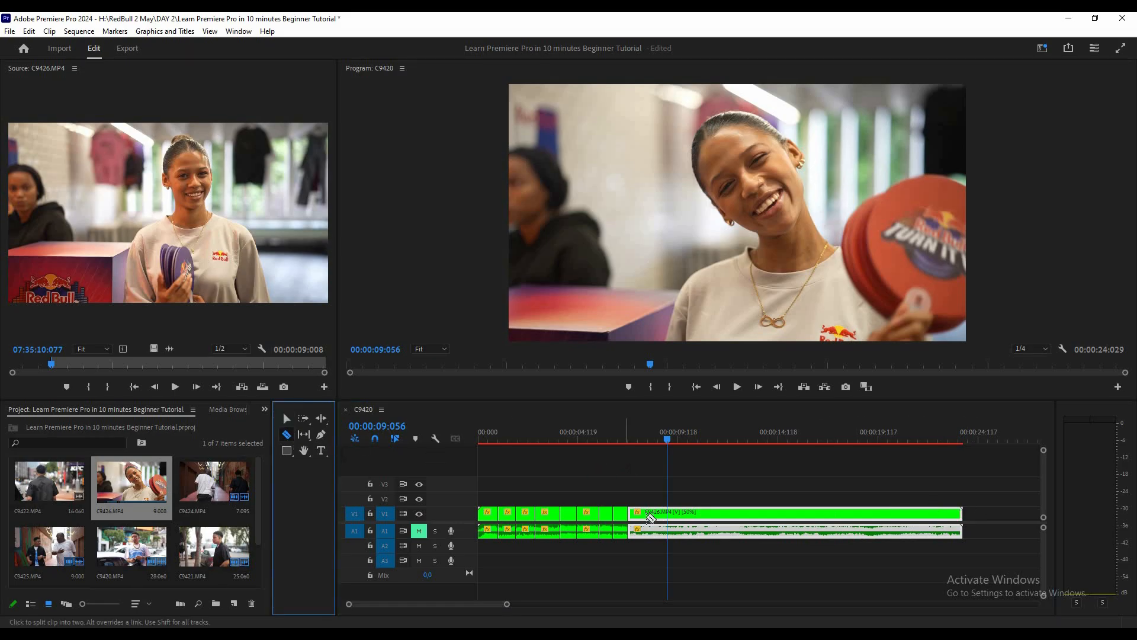
{"action": "left_click", "coordinate": [667, 514]}
- Try cutting the C9426.MP4 segment after the 00:00:09:056 split and undo the cut
{"action": "right_click", "coordinate": [704, 515]}
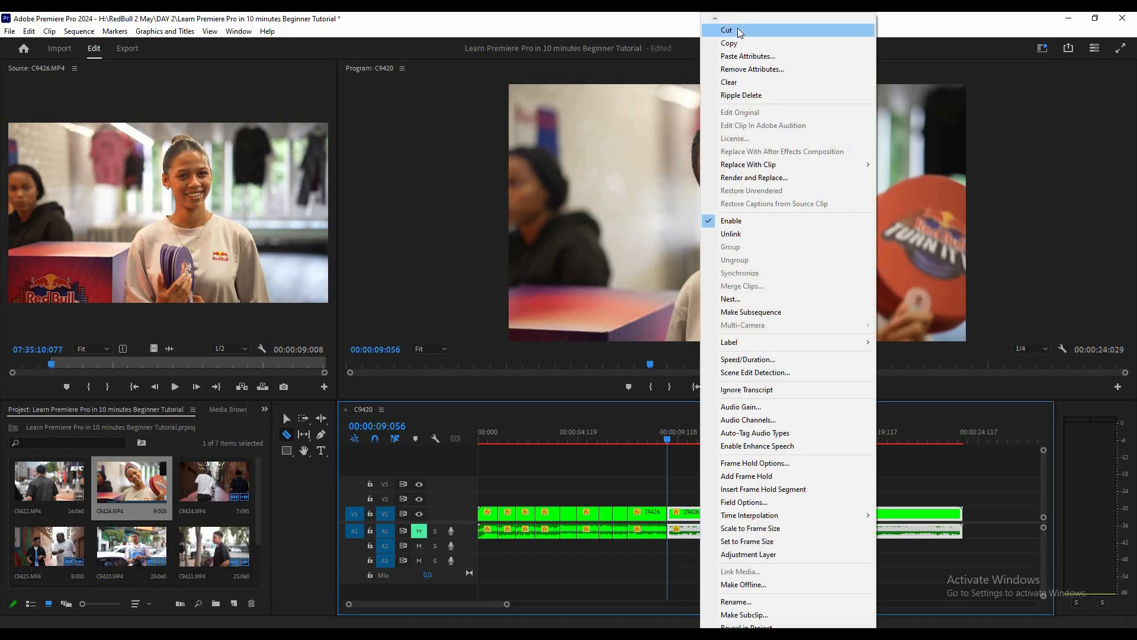
{"action": "left_click", "coordinate": [742, 30]}
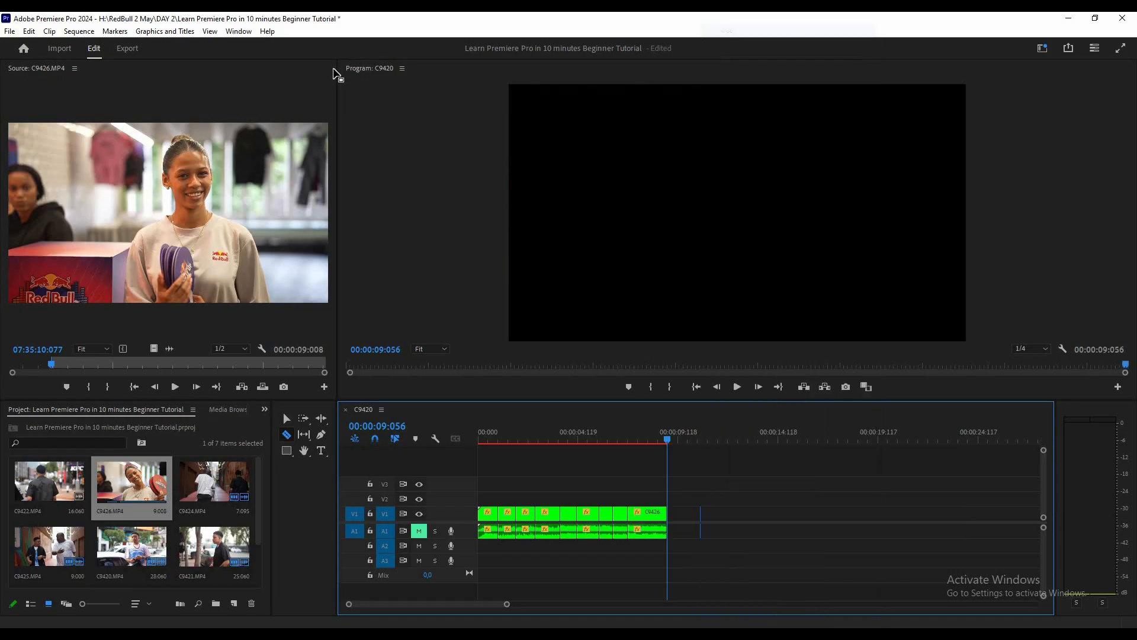
{"action": "left_click", "coordinate": [30, 31]}
{"action": "left_click", "coordinate": [36, 44]}
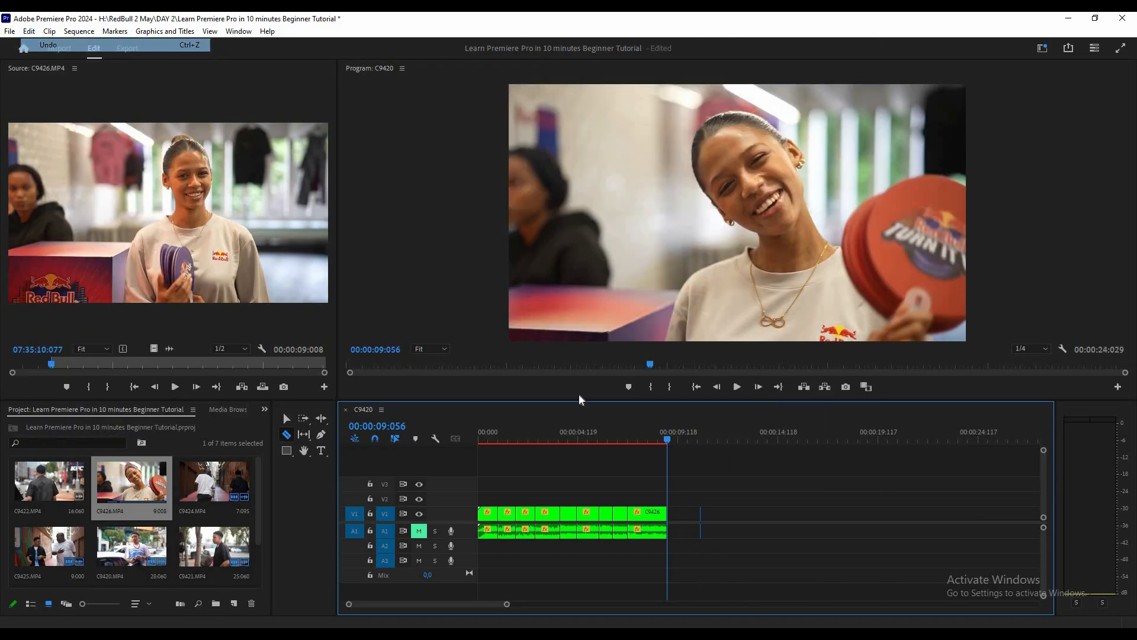
- Select the C9426.MP4 segment after the 00:00:09:056 split and delete it
{"action": "left_click", "coordinate": [287, 419]}
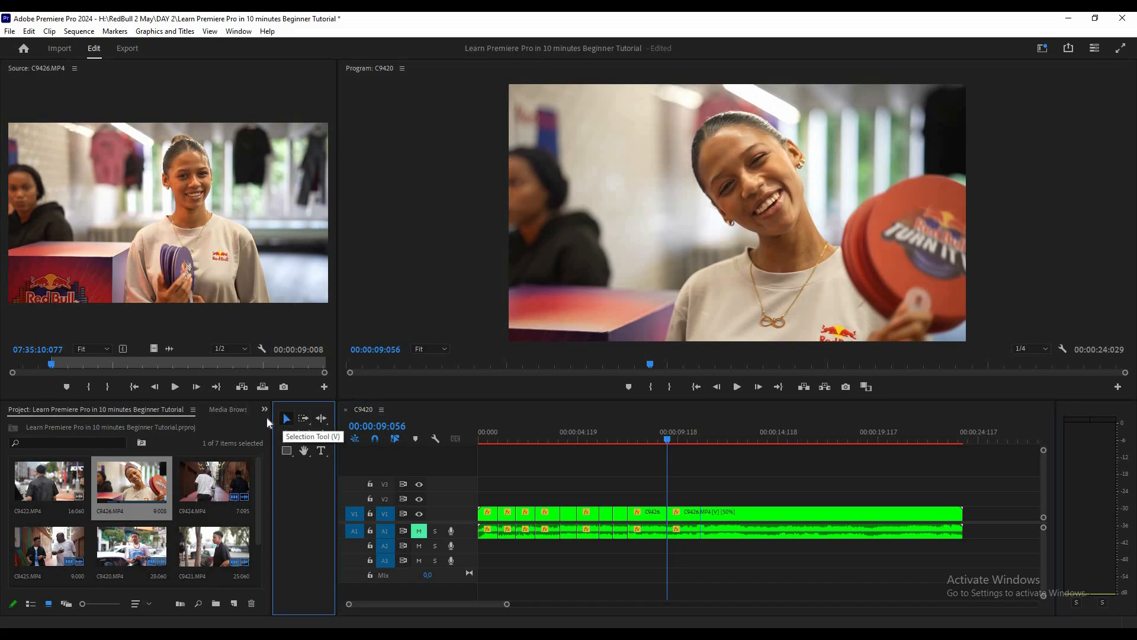
{"action": "left_click", "coordinate": [749, 519]}
{"action": "key", "text": "Delete"}
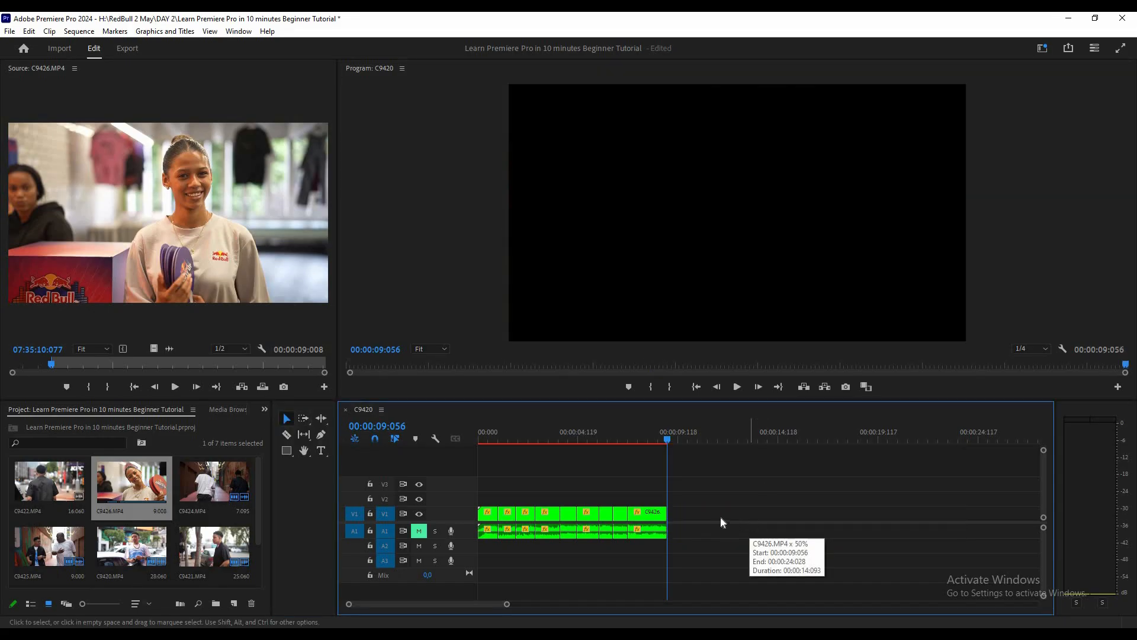
- Replay the whole sequence from the start and inspect its closing frames around 00:00:09:046
{"action": "left_click_drag", "start_coordinate": [542, 440], "coordinate": [444, 439]}
{"action": "key", "text": "space"}
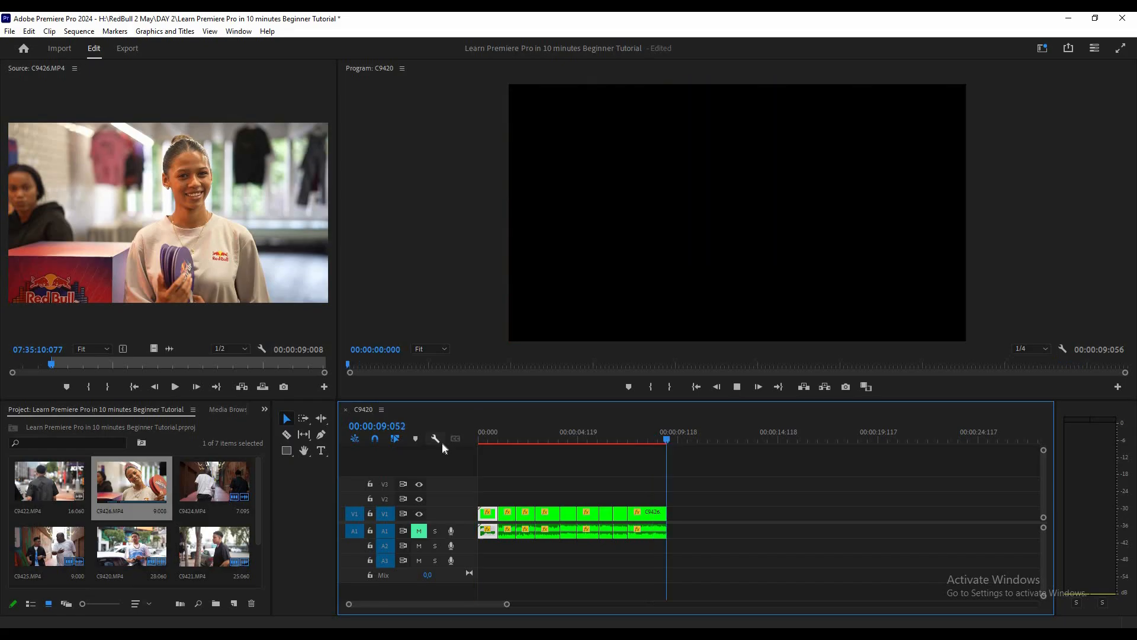
{"action": "key", "text": "Home"}
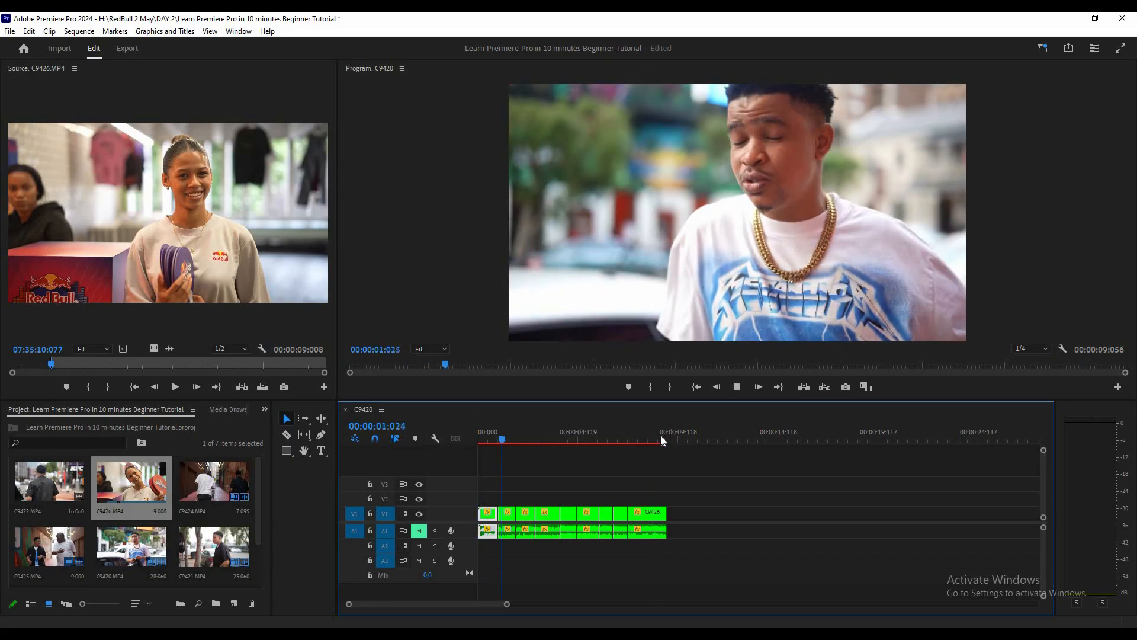
{"action": "left_click", "coordinate": [660, 436]}
{"action": "left_click_drag", "start_coordinate": [662, 436], "coordinate": [666, 437]}
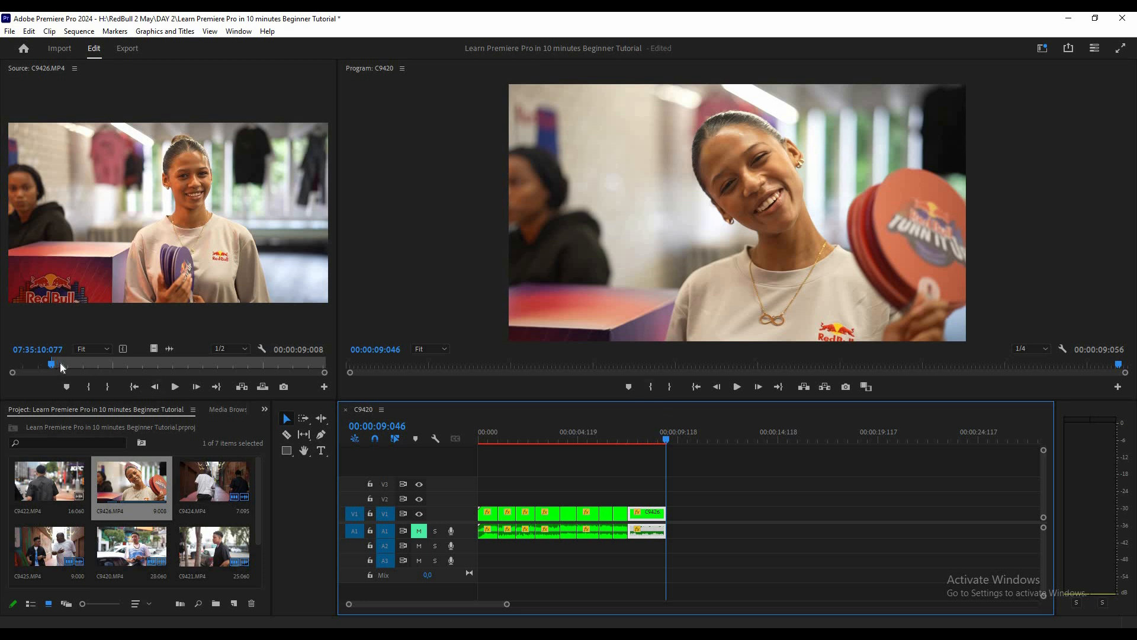
- View the C9426.MP4 source at 07:35:12:035 and play the sequence's opening up to 00:00:00:116
{"action": "left_click", "coordinate": [103, 364]}
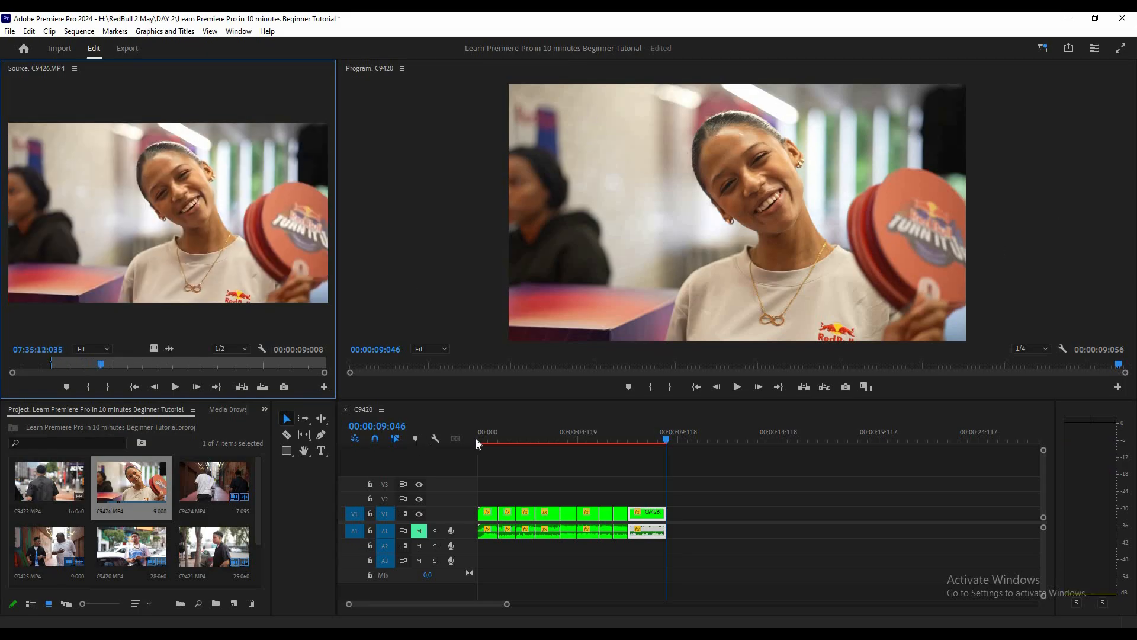
{"action": "left_click", "coordinate": [513, 434]}
{"action": "key", "text": "space"}
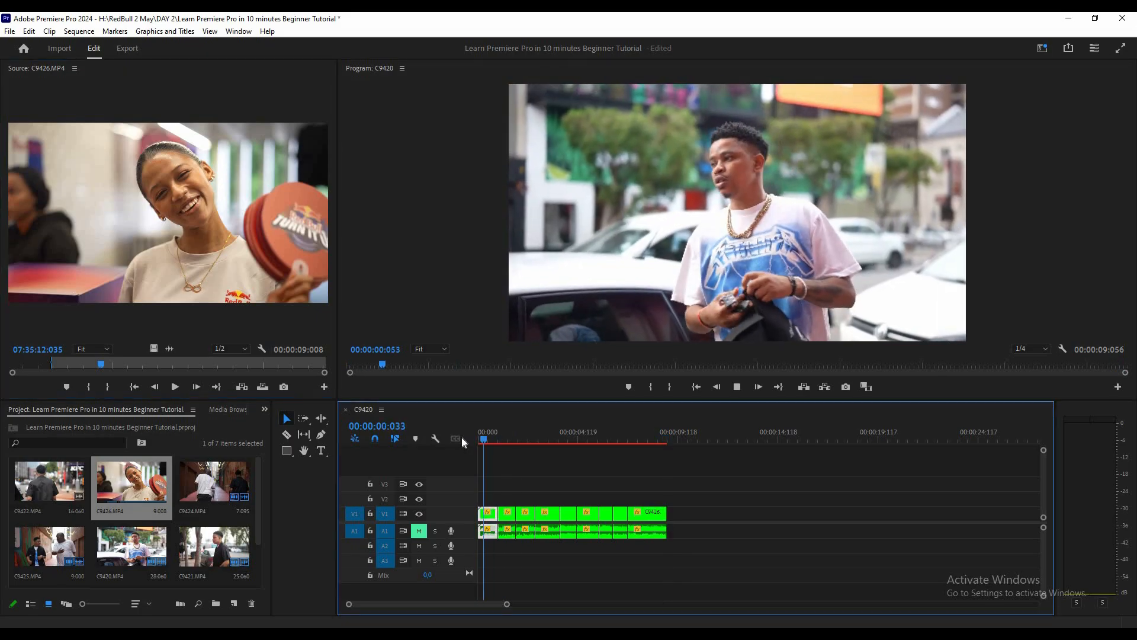
{"action": "key", "text": "space"}
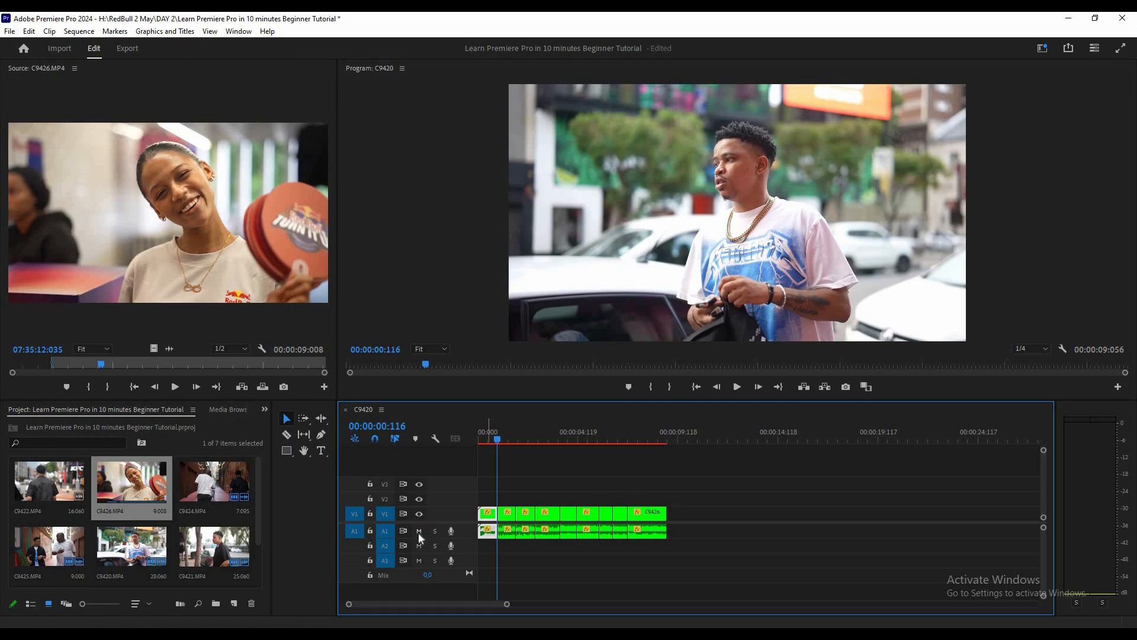
- Mute audio track A1 and switch video track V1's output off and back on
{"action": "left_click", "coordinate": [418, 532]}
{"action": "left_click", "coordinate": [419, 514]}
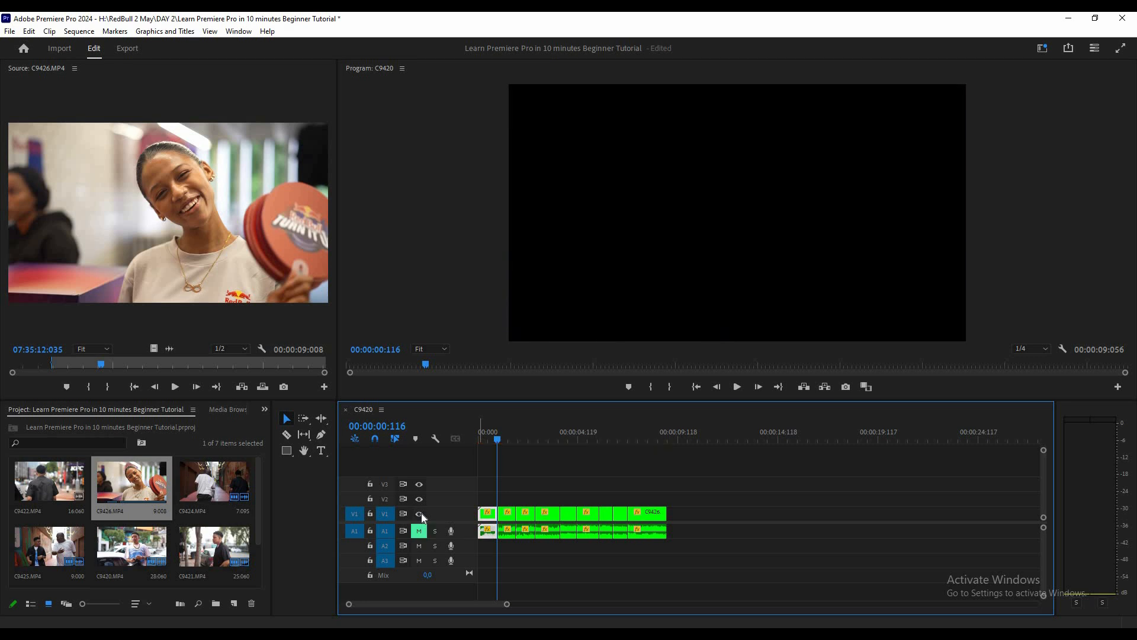
{"action": "left_click", "coordinate": [421, 515]}
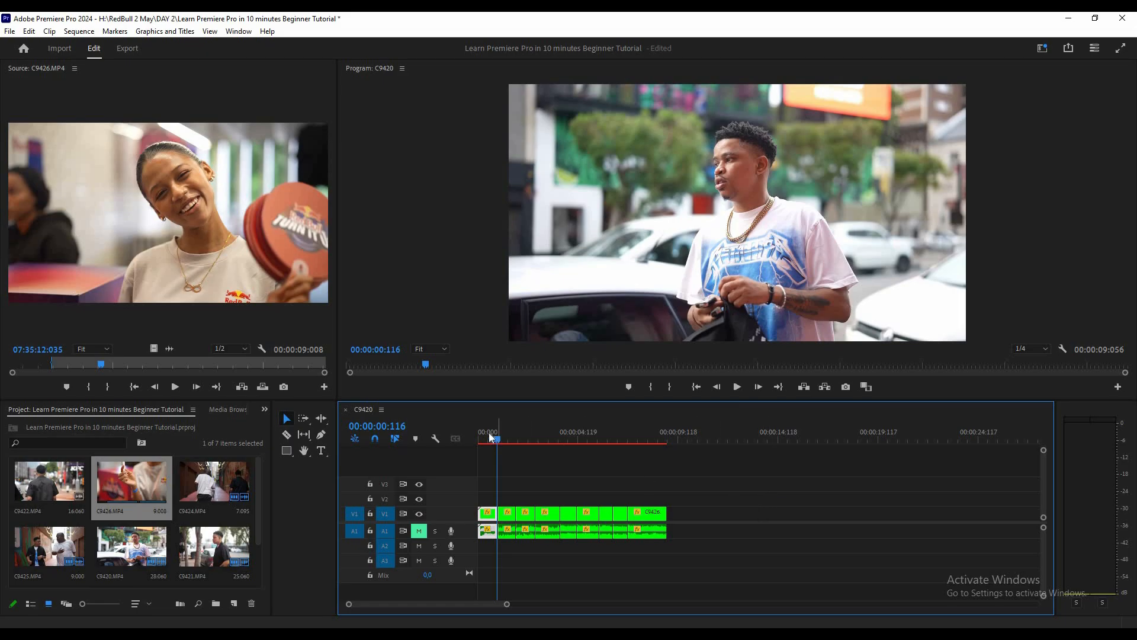
- Play the sequence from the start to the C9426.MP4 segment, return to 00:00:00:000 and replay it
{"action": "left_click_drag", "start_coordinate": [499, 428], "coordinate": [471, 435]}
{"action": "key", "text": "space"}
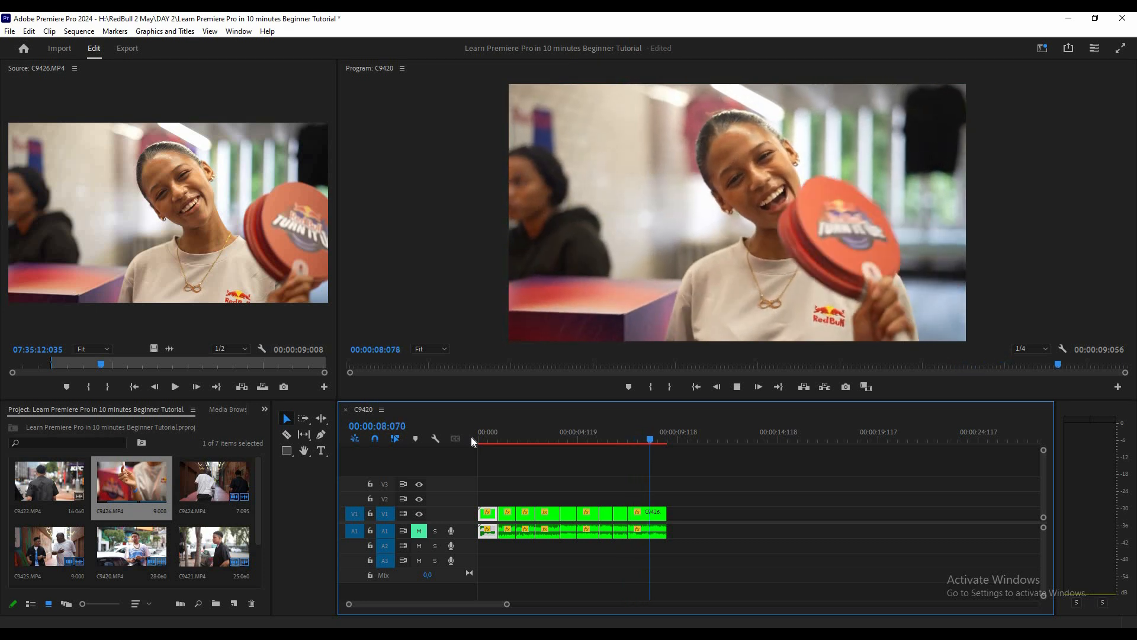
{"action": "key", "text": "space"}
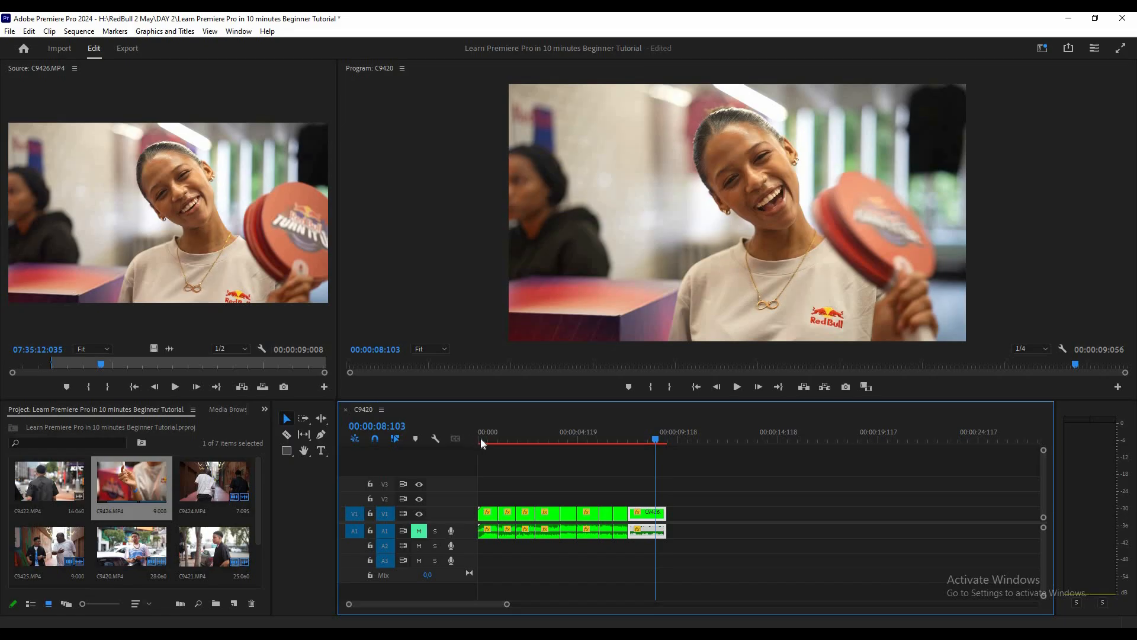
{"action": "key", "text": "Home"}
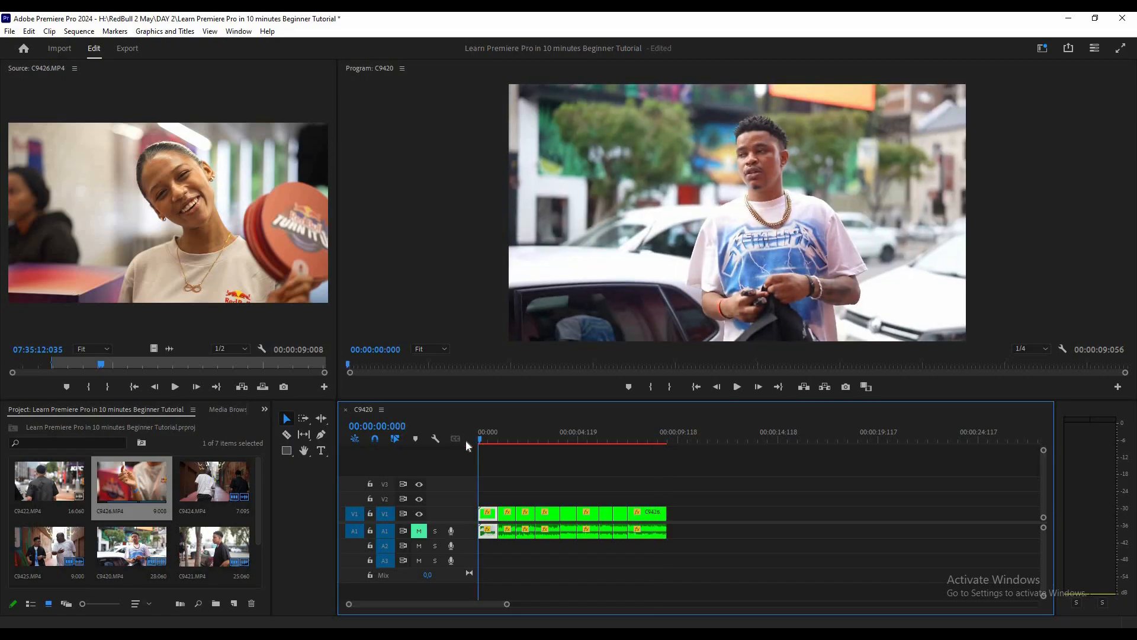
{"action": "key", "text": "space"}
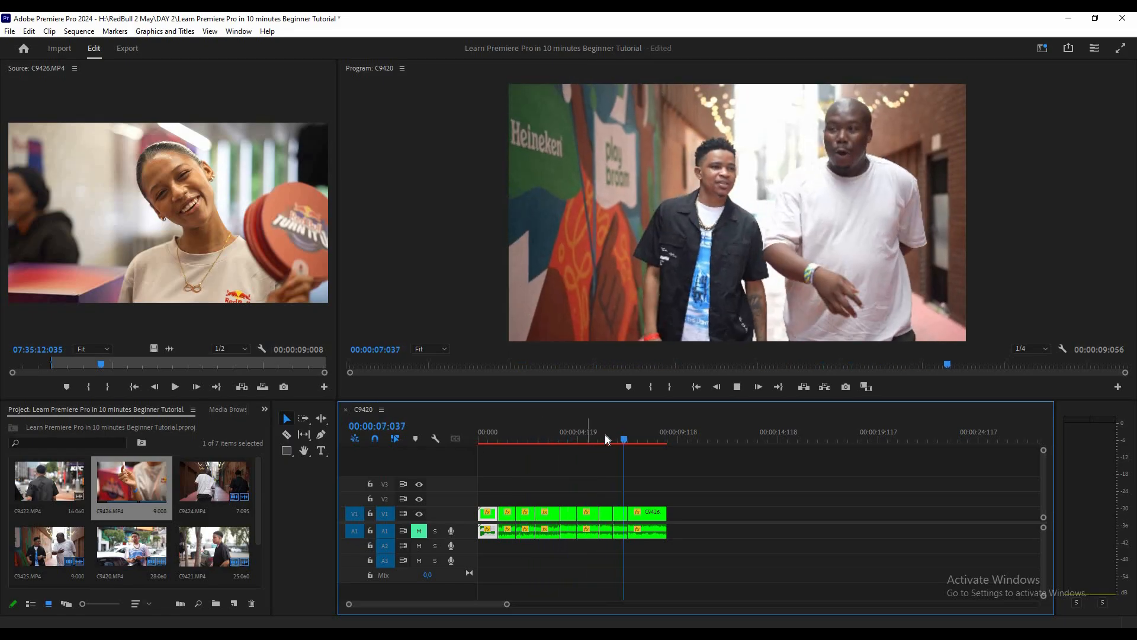
- Stop playback and mark an Out point near the end of the sequence at 00:00:09:046
{"action": "key", "text": "space"}
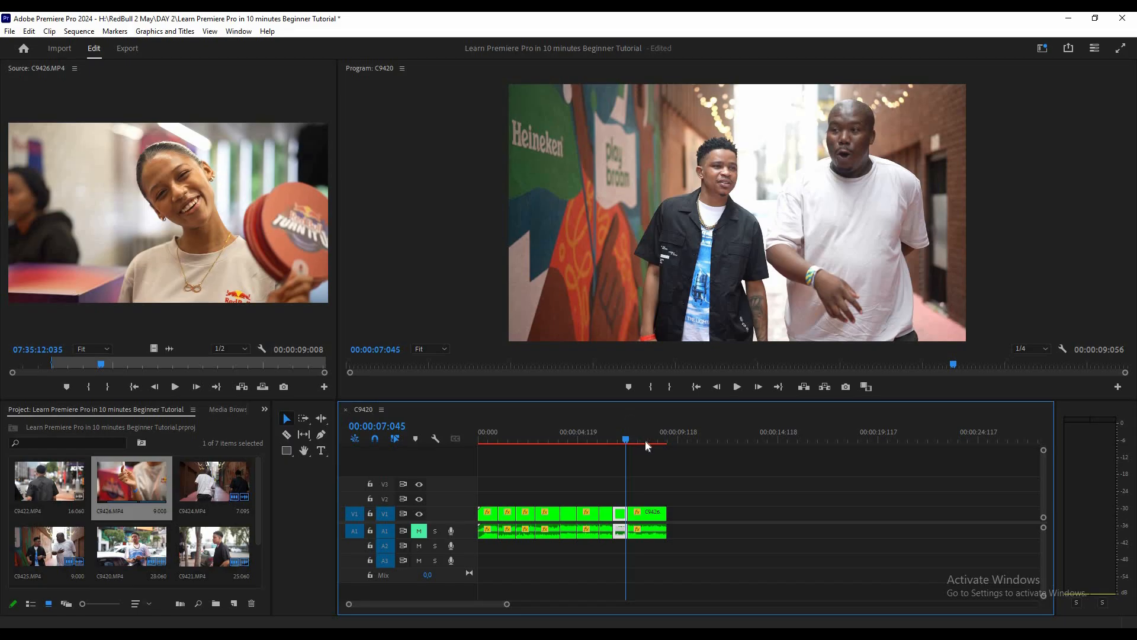
{"action": "left_click_drag", "start_coordinate": [645, 440], "coordinate": [667, 442]}
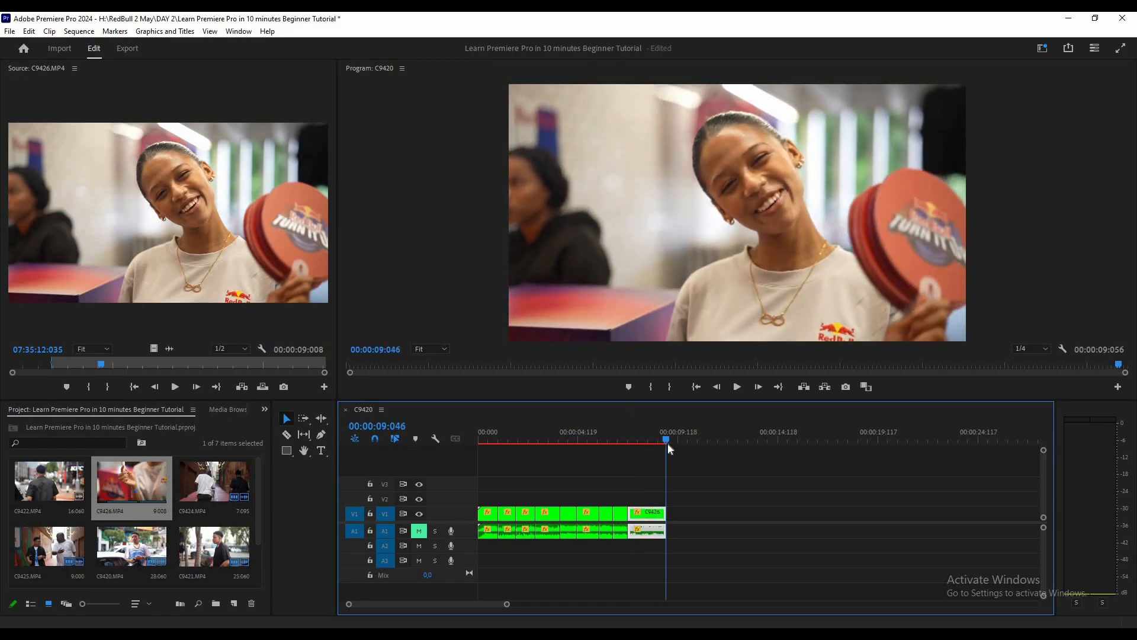
{"action": "left_click", "coordinate": [672, 388]}
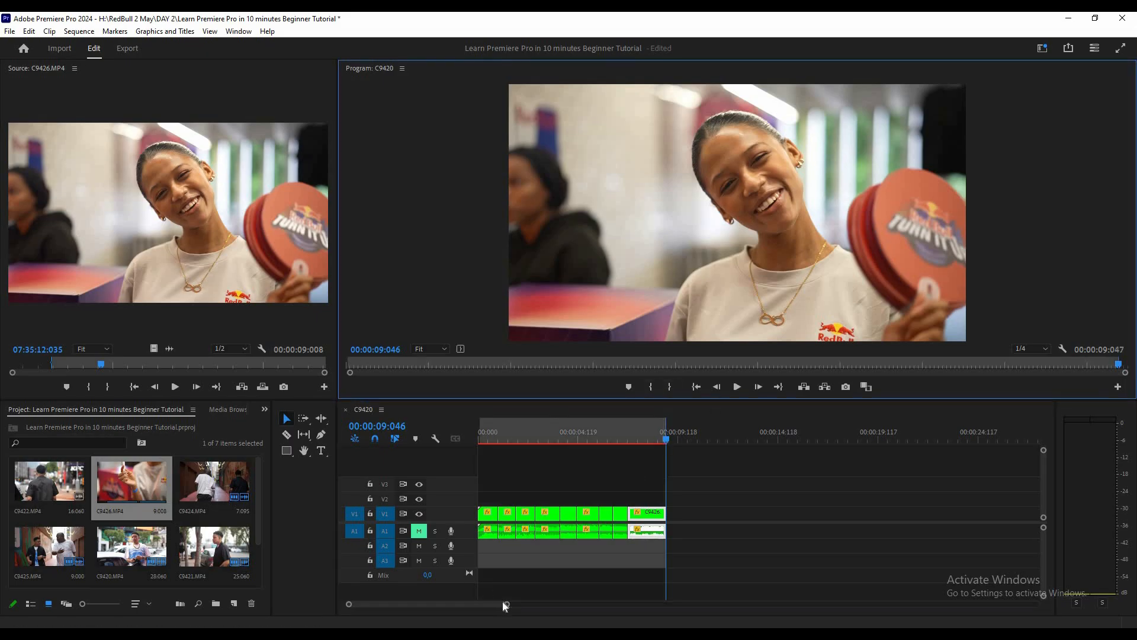
- Scrub the marked range and extend its Out point to the exact end of the C9426.MP4 segment
{"action": "left_click_drag", "start_coordinate": [503, 602], "coordinate": [537, 604]}
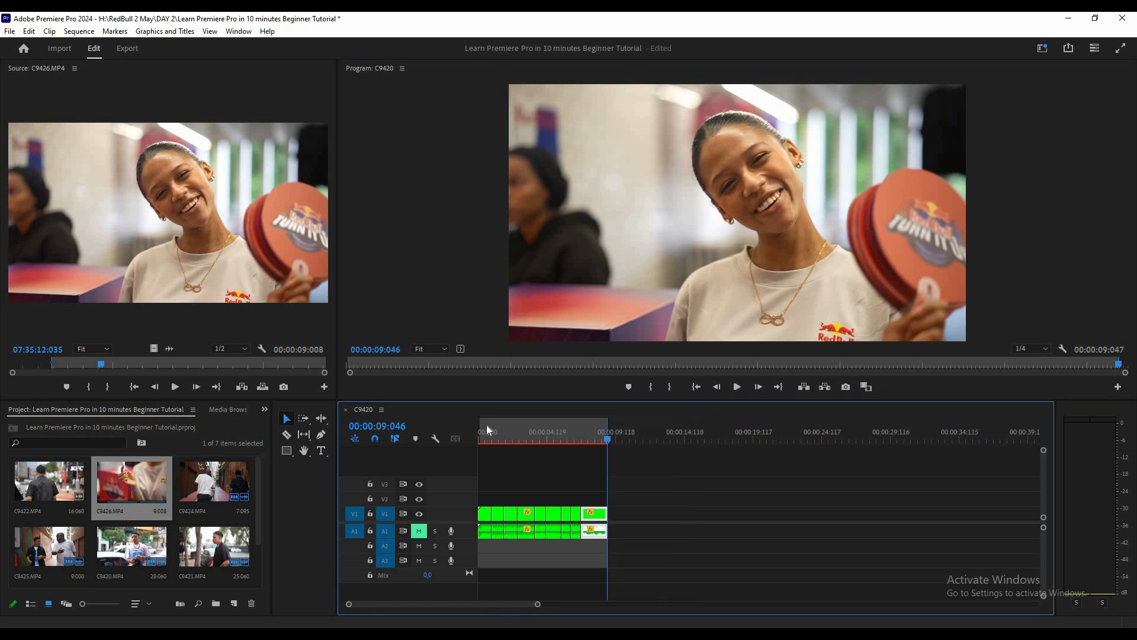
{"action": "left_click_drag", "start_coordinate": [486, 431], "coordinate": [603, 434]}
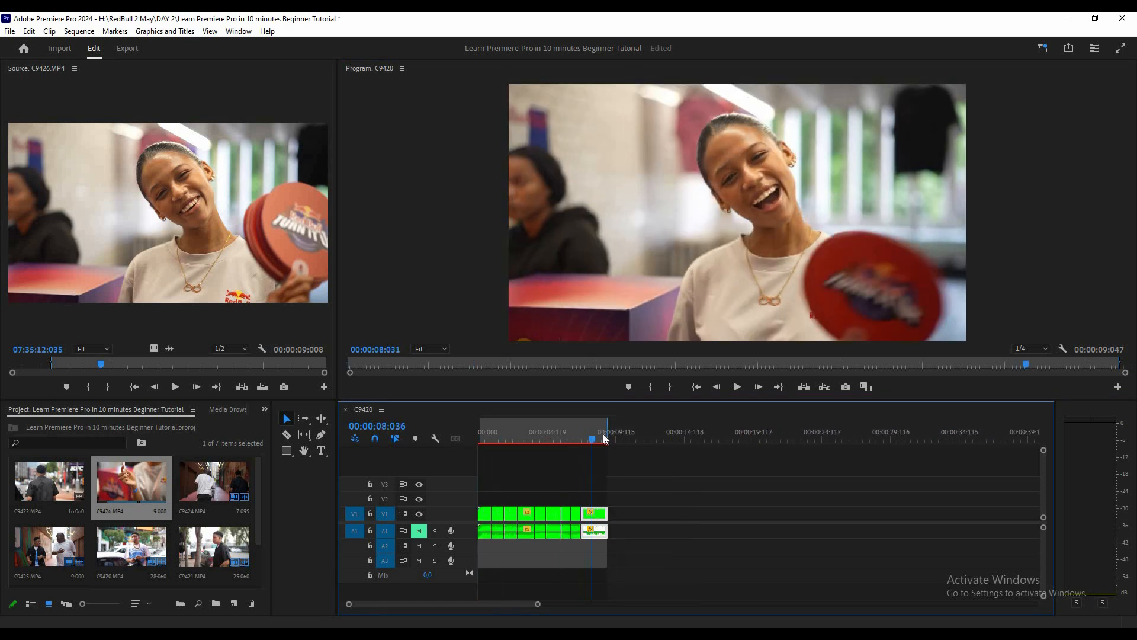
{"action": "left_click_drag", "start_coordinate": [537, 604], "coordinate": [446, 605]}
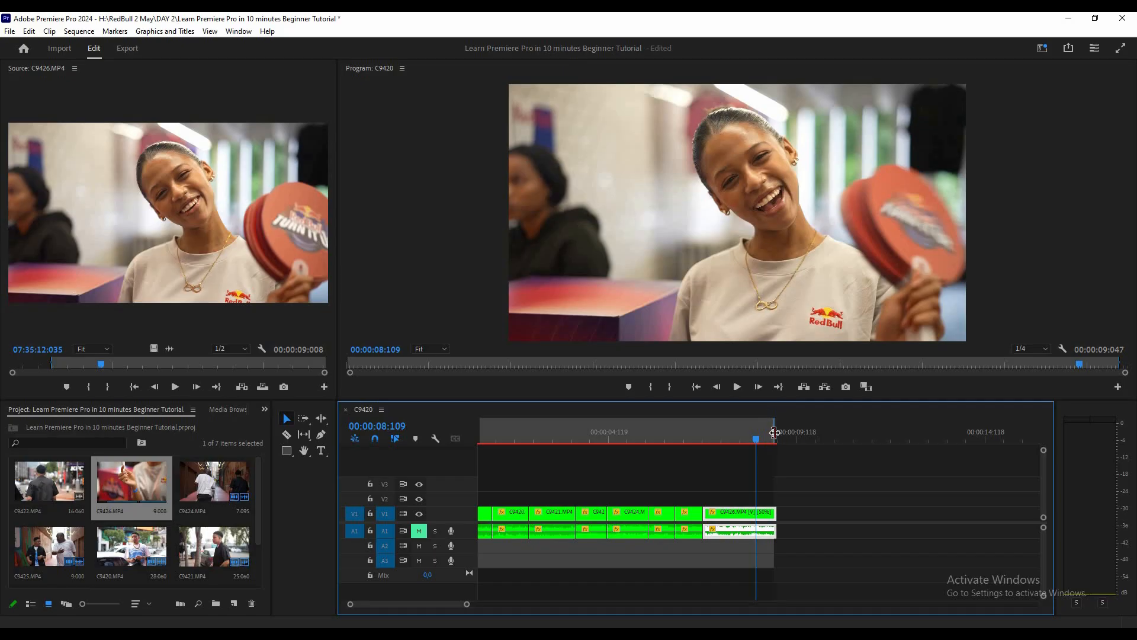
{"action": "left_click_drag", "start_coordinate": [775, 432], "coordinate": [778, 433]}
- Try pulling the Out point back into the start of the C9426.MP4 segment, and return it to the sequence's end
{"action": "left_click_drag", "start_coordinate": [467, 603], "coordinate": [487, 604]}
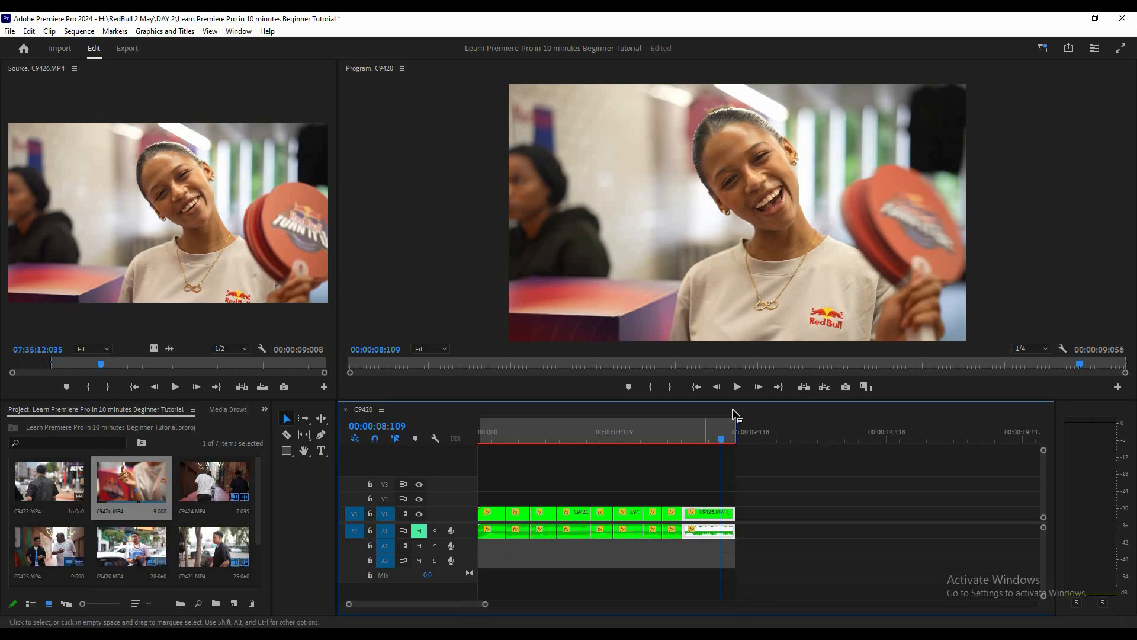
{"action": "left_click_drag", "start_coordinate": [735, 432], "coordinate": [690, 433]}
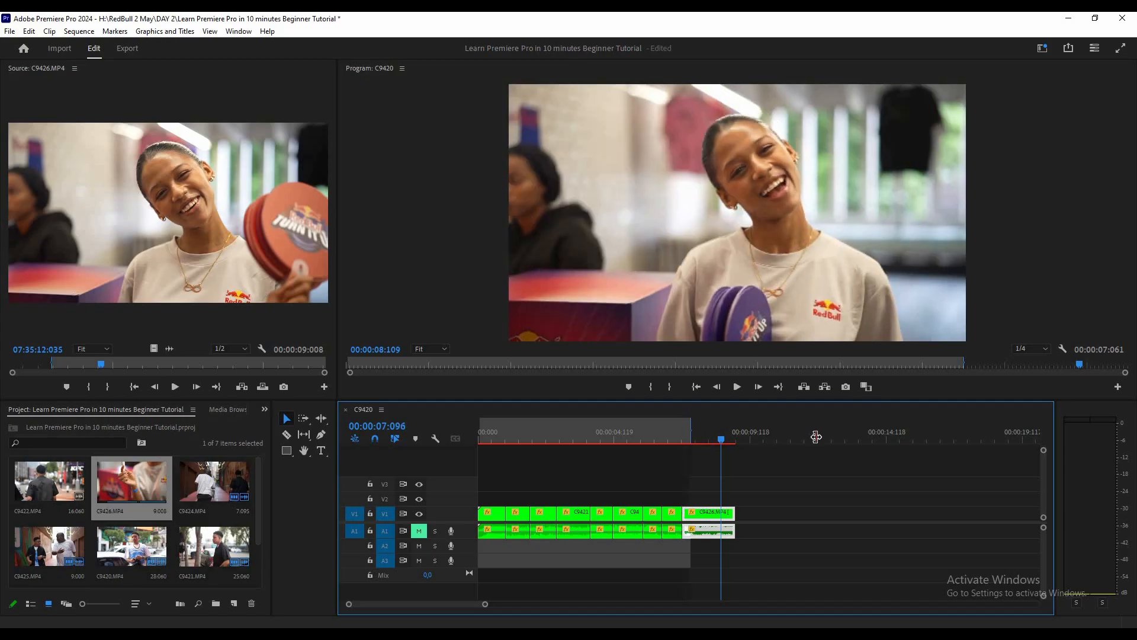
{"action": "left_click_drag", "start_coordinate": [816, 437], "coordinate": [737, 431]}
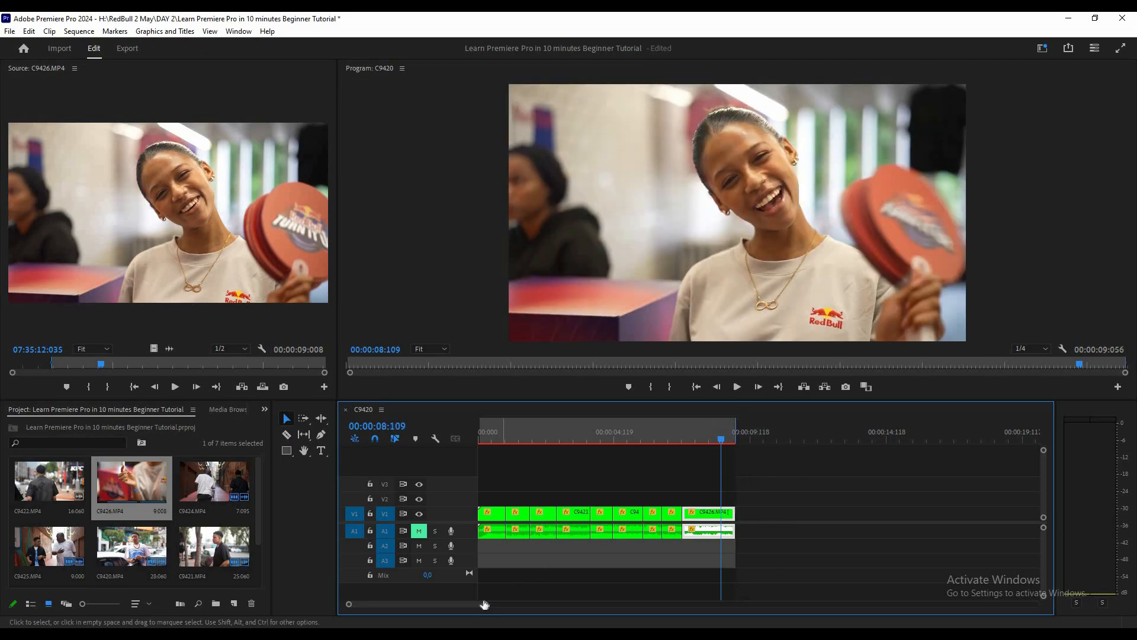
{"action": "left_click_drag", "start_coordinate": [485, 604], "coordinate": [521, 604]}
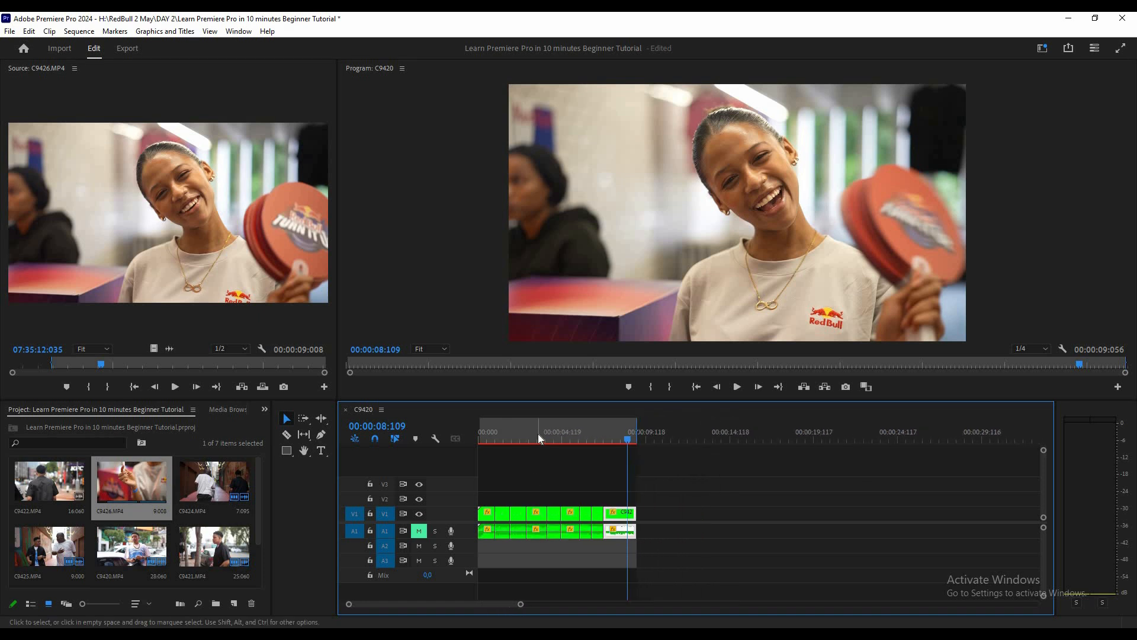
- Place the playhead at 00:00:03:059, set the Program monitor's playback resolution to Full and play up to 00:00:08:028
{"action": "left_click", "coordinate": [537, 435]}
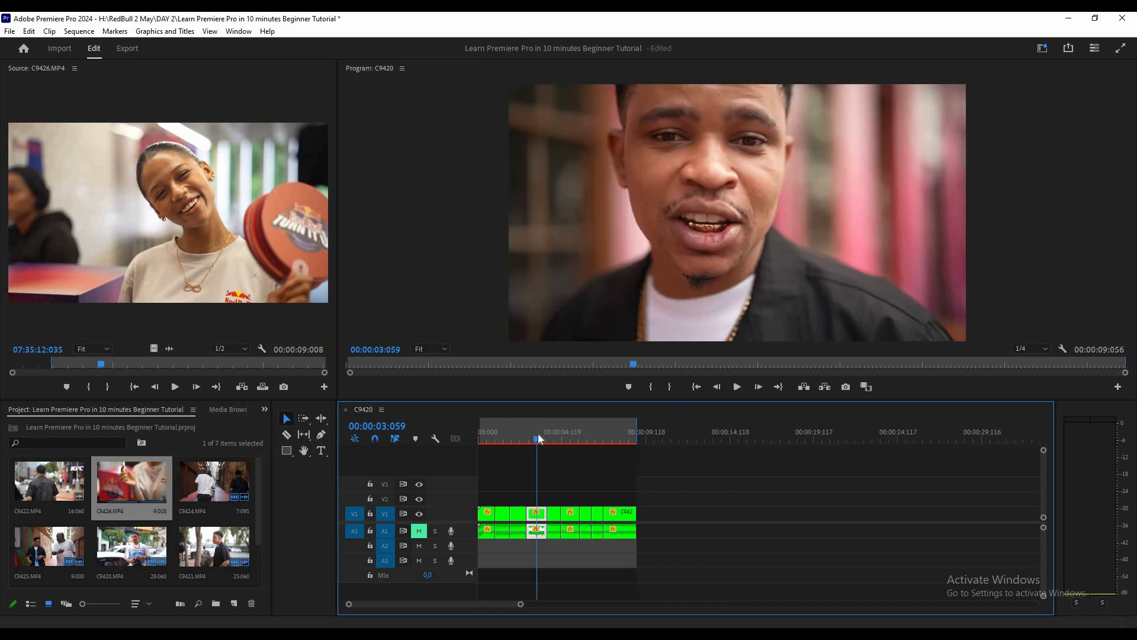
{"action": "left_click", "coordinate": [1029, 349]}
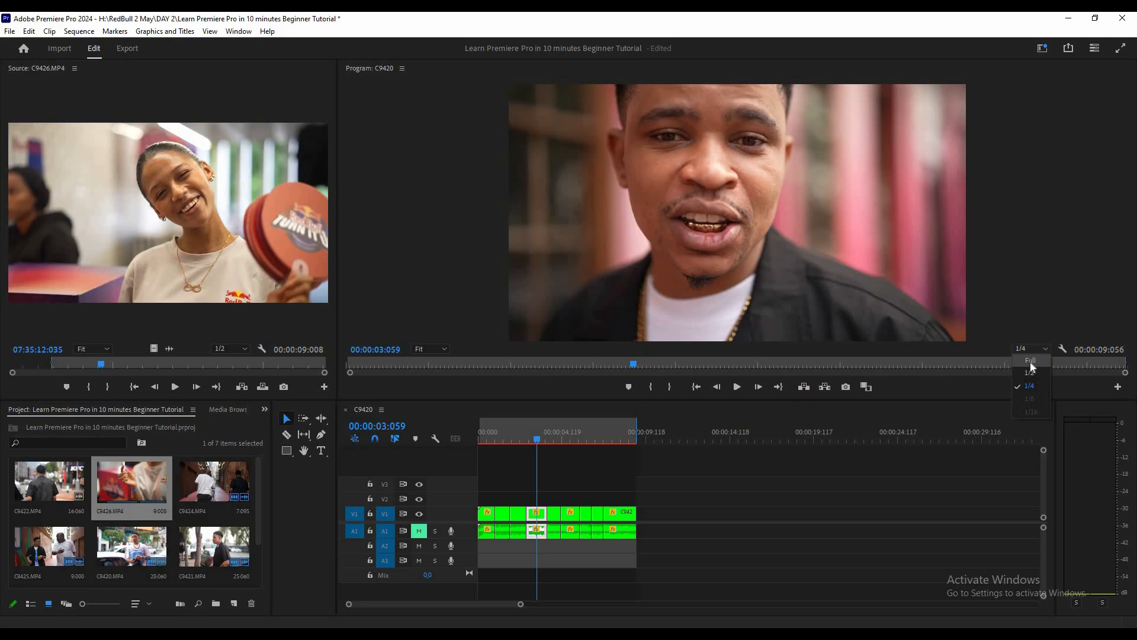
{"action": "left_click", "coordinate": [1030, 362]}
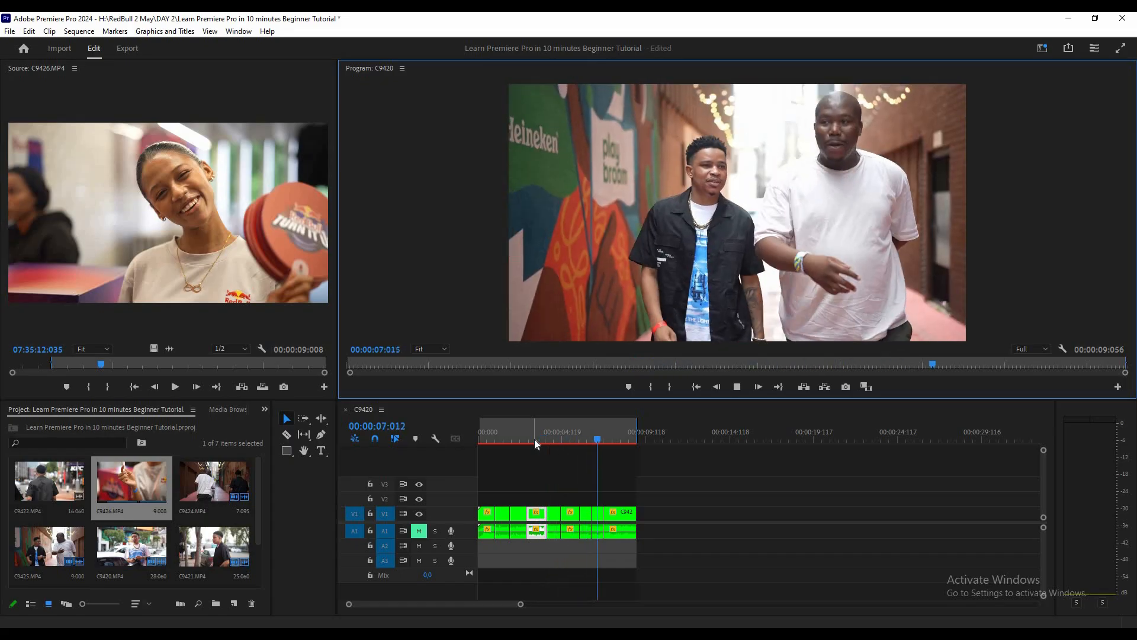
{"action": "key", "text": "space"}
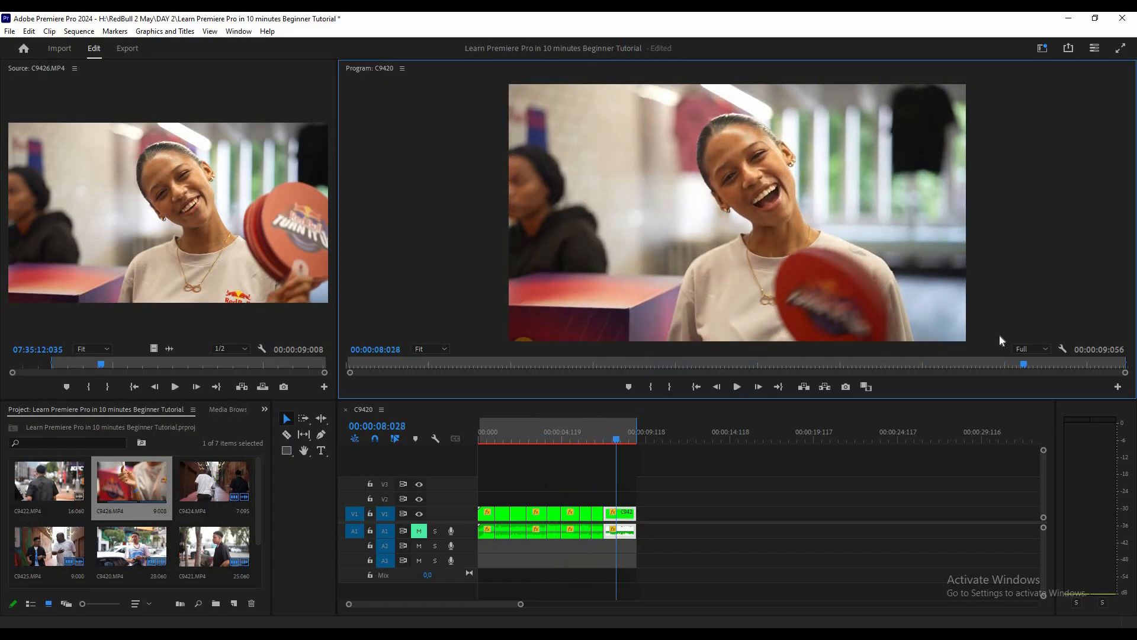
- Switch the Program monitor's playback resolution to 1/4 and back to Full
{"action": "left_click", "coordinate": [1026, 350]}
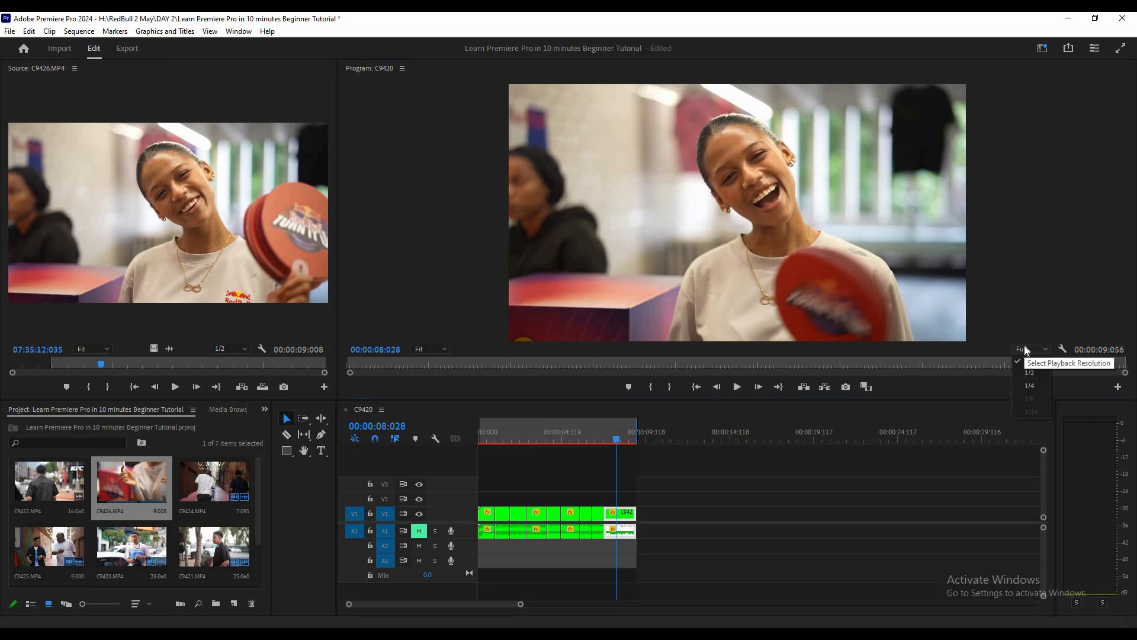
{"action": "left_click", "coordinate": [1028, 385]}
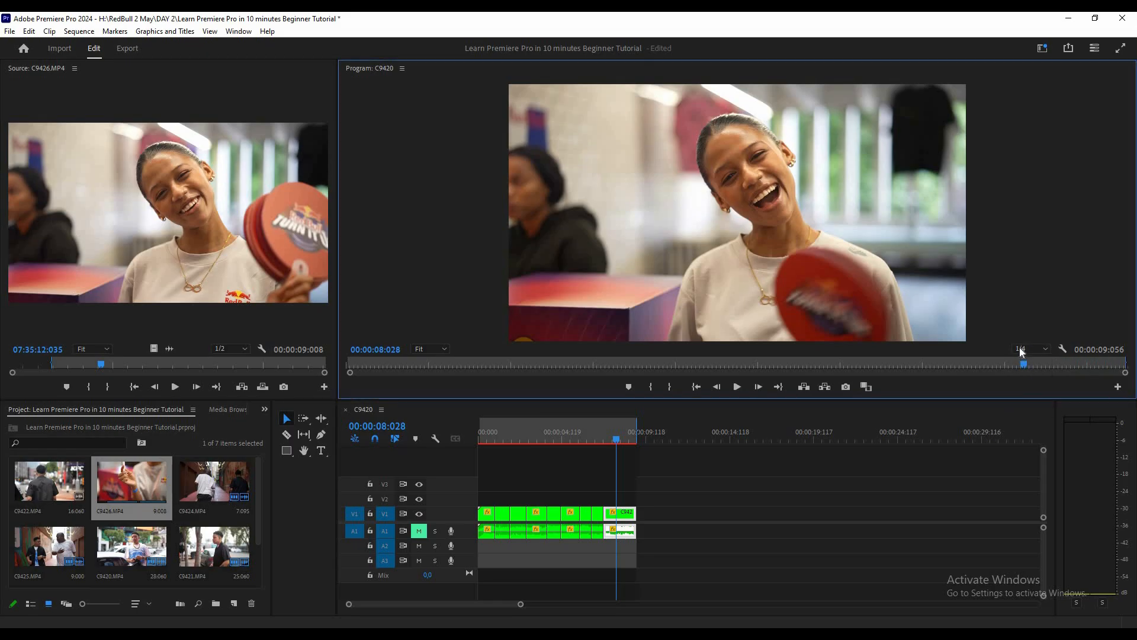
{"action": "left_click", "coordinate": [1020, 348]}
{"action": "left_click", "coordinate": [1026, 357]}
- Move the playhead to 00:00:08:072 and open the media export settings for the C9420 sequence
{"action": "left_click_drag", "start_coordinate": [620, 442], "coordinate": [627, 444]}
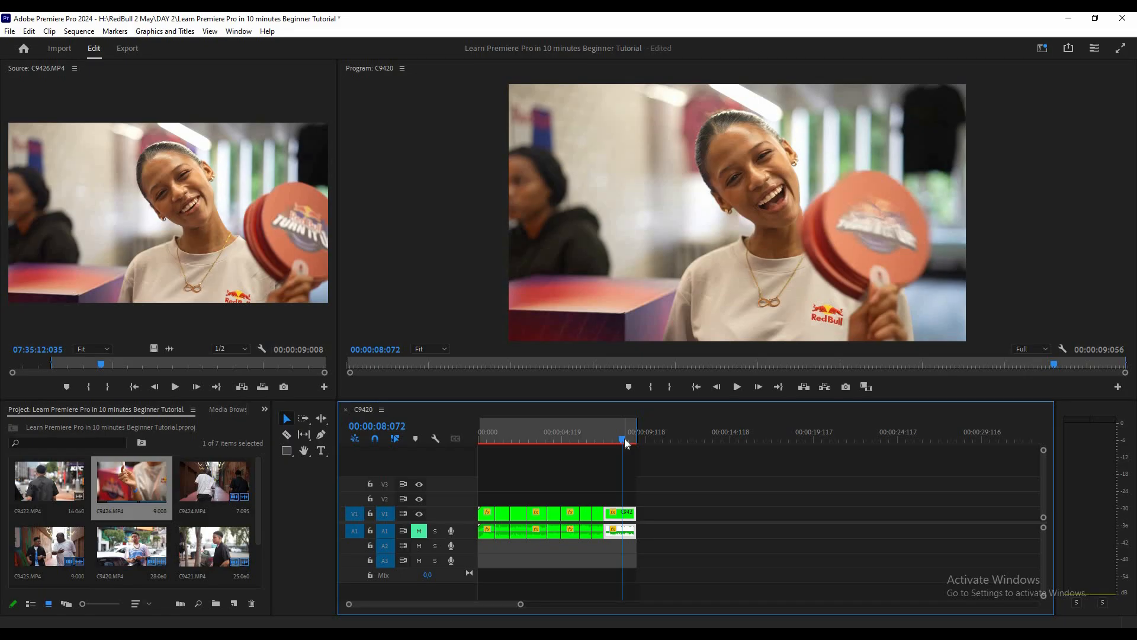
{"action": "left_click", "coordinate": [10, 31]}
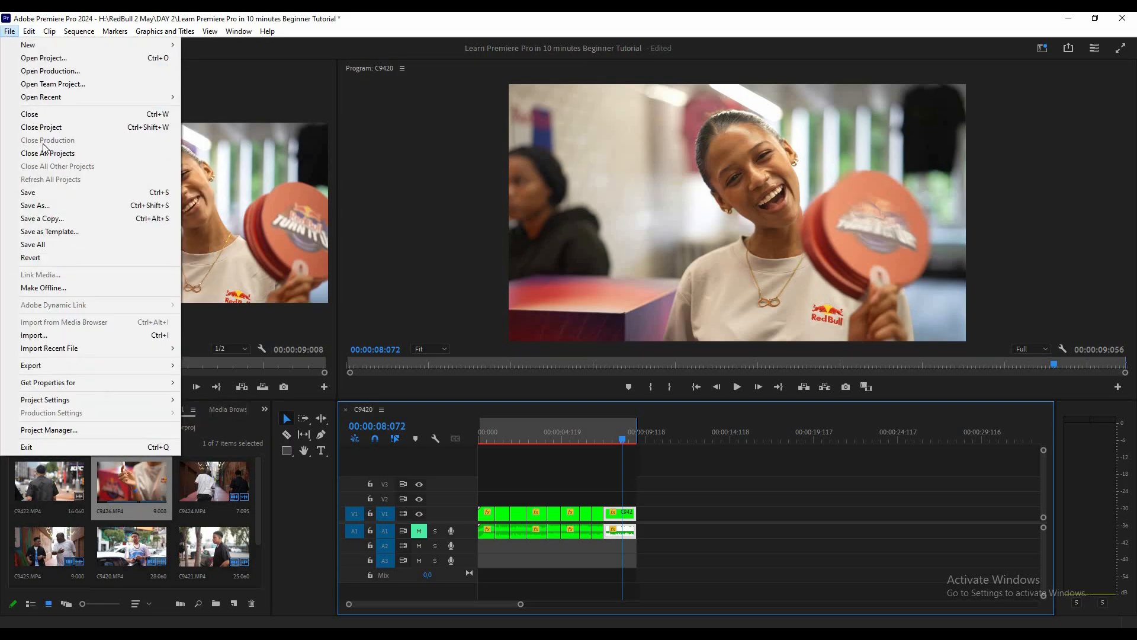
{"action": "mouse_move", "coordinate": [47, 367]}
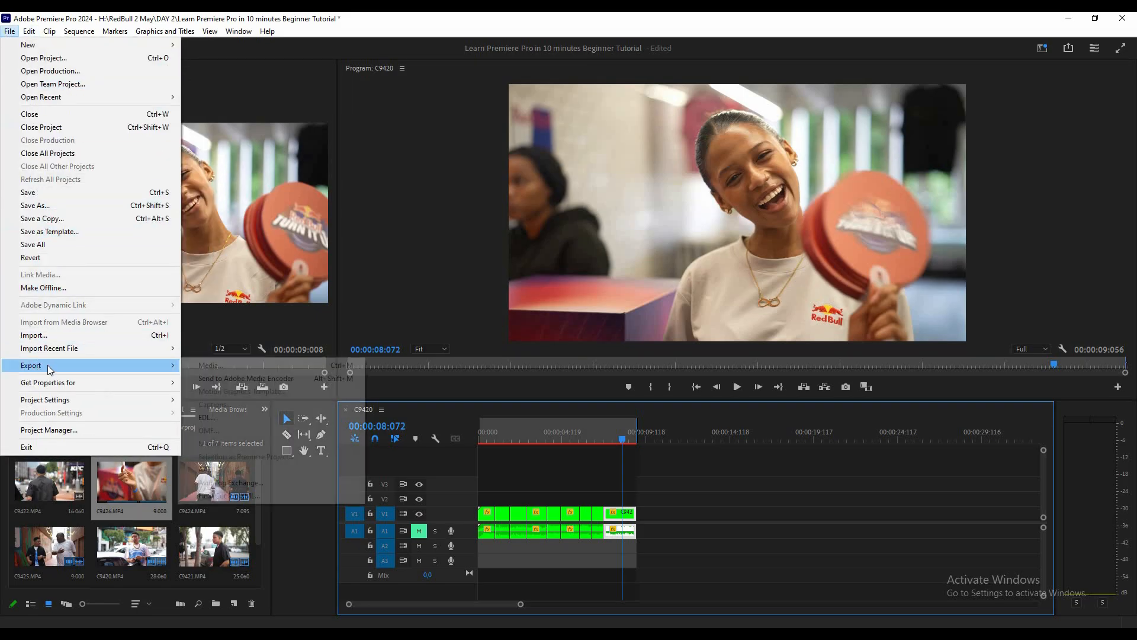
{"action": "left_click", "coordinate": [204, 367]}
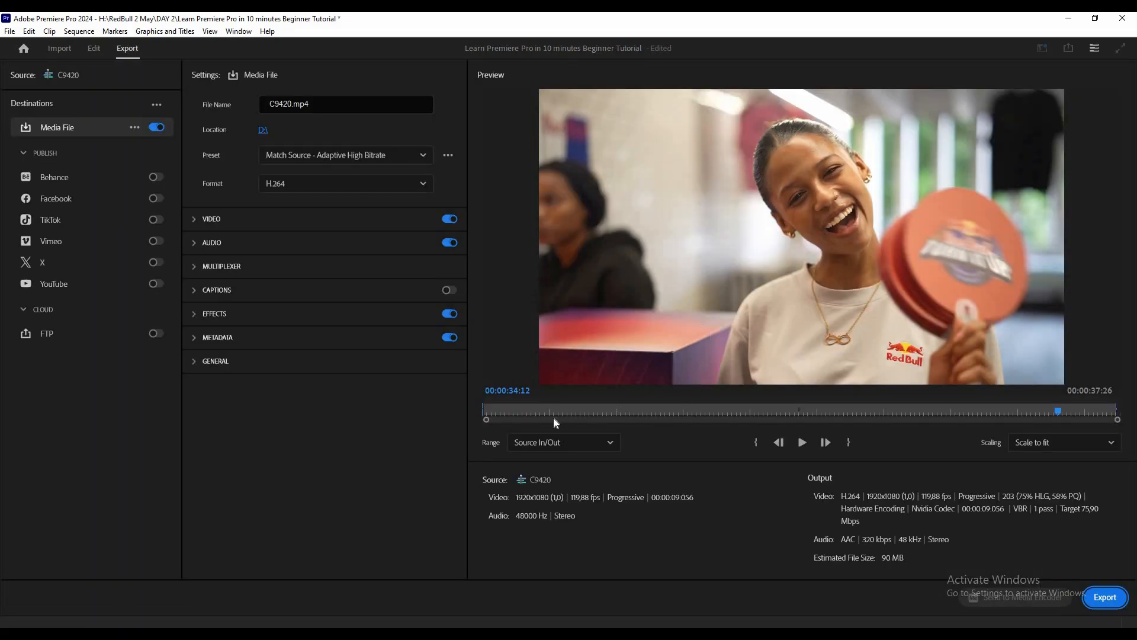
- Name the export file Beginner Tutorial.mp4 and keep D:\ as its save location
{"action": "left_click", "coordinate": [315, 103]}
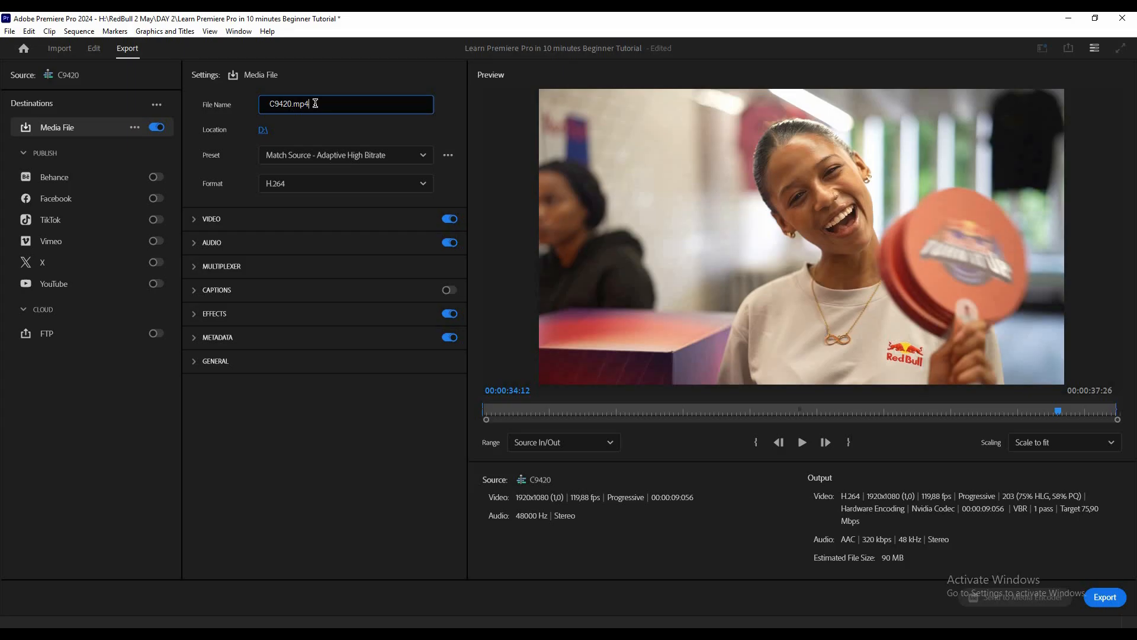
{"action": "key", "text": "BackSpace"}
{"action": "key", "text": "BackSpace"}
{"action": "key", "text": "BackSpace"}
{"action": "key", "text": "BackSpace"}
{"action": "key", "text": "BackSpace"}
{"action": "type", "text": "Be"}
{"action": "type", "text": "ginner Tutorial"}
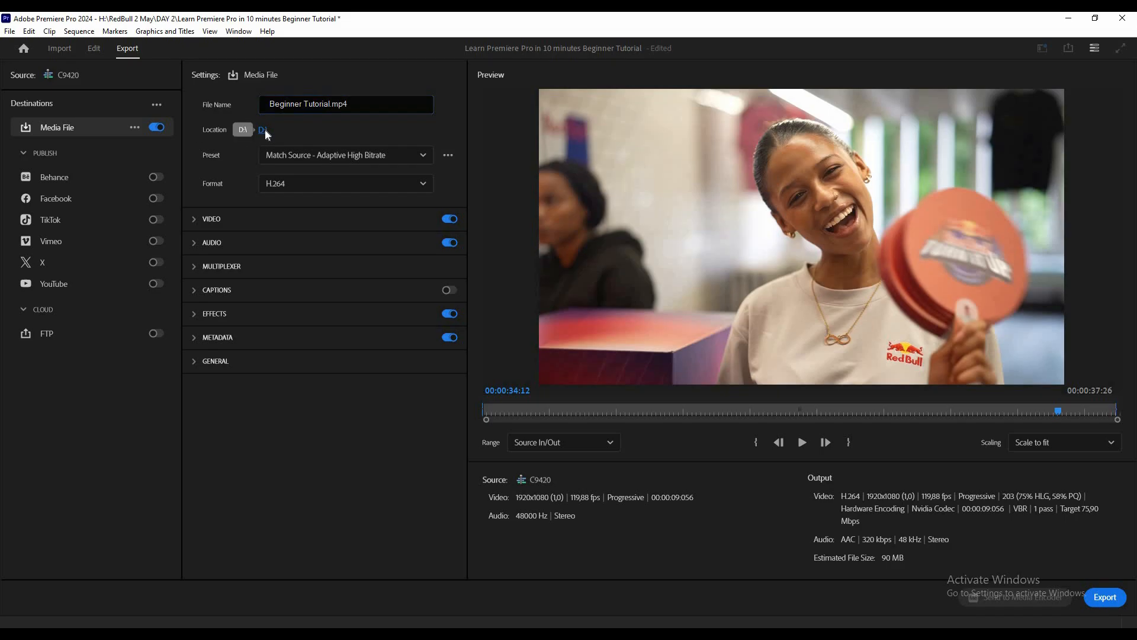
{"action": "left_click", "coordinate": [265, 130]}
- Choose the High Quality 1080p HD preset and export the sequence's marked range as H.264
{"action": "left_click", "coordinate": [313, 156]}
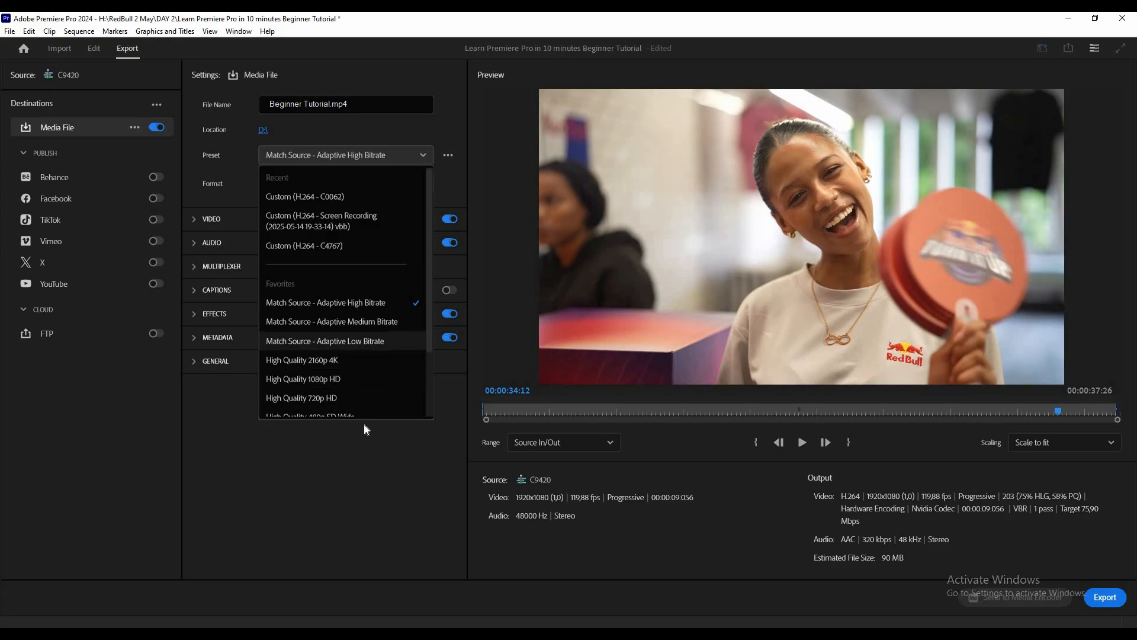
{"action": "scroll", "coordinate": [374, 415], "scroll_direction": "down", "scroll_amount": 1}
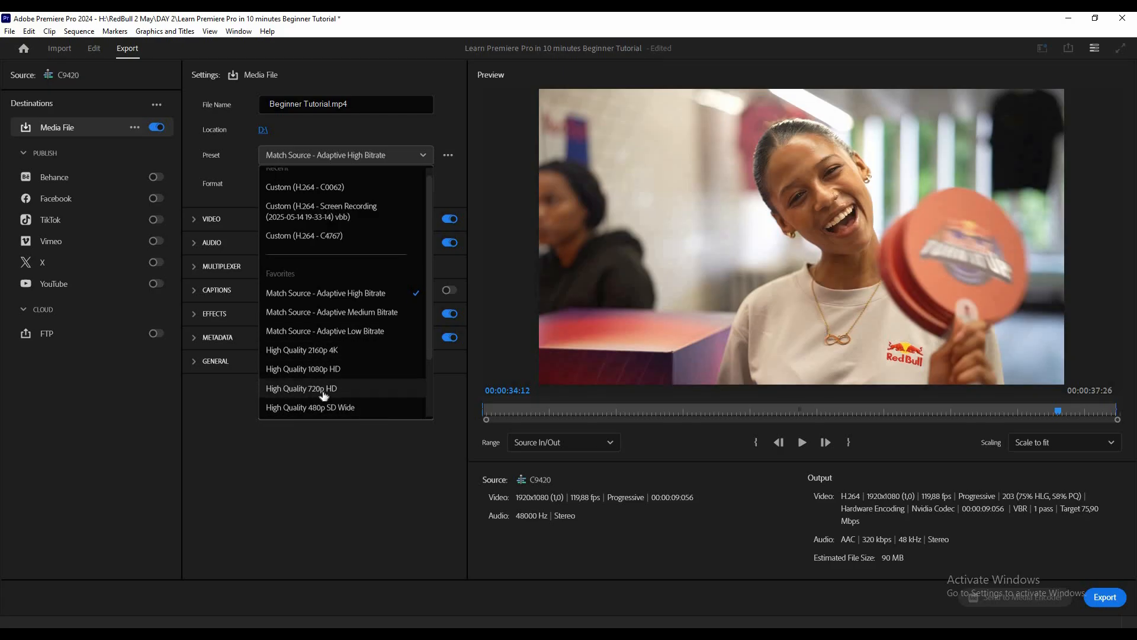
{"action": "left_click", "coordinate": [352, 375]}
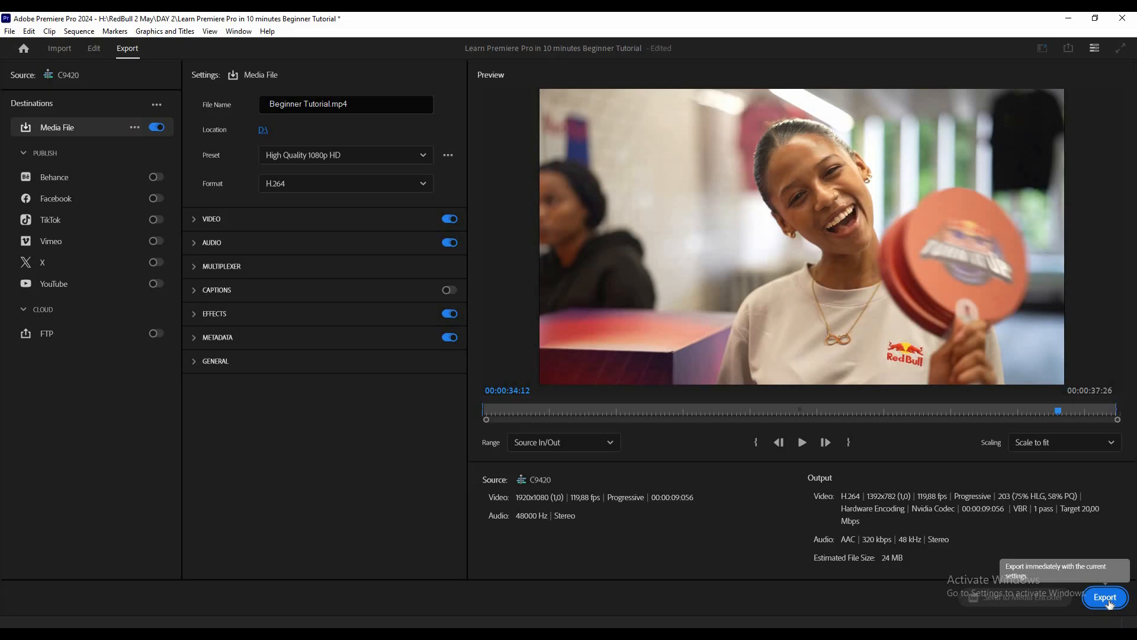
{"action": "left_click", "coordinate": [1106, 598]}
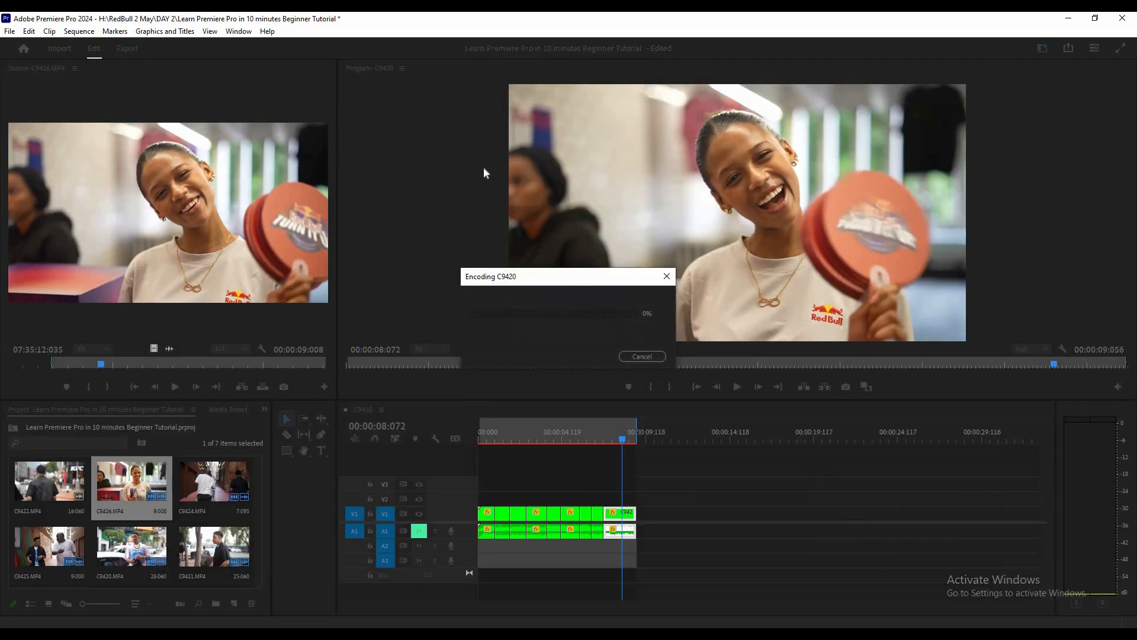